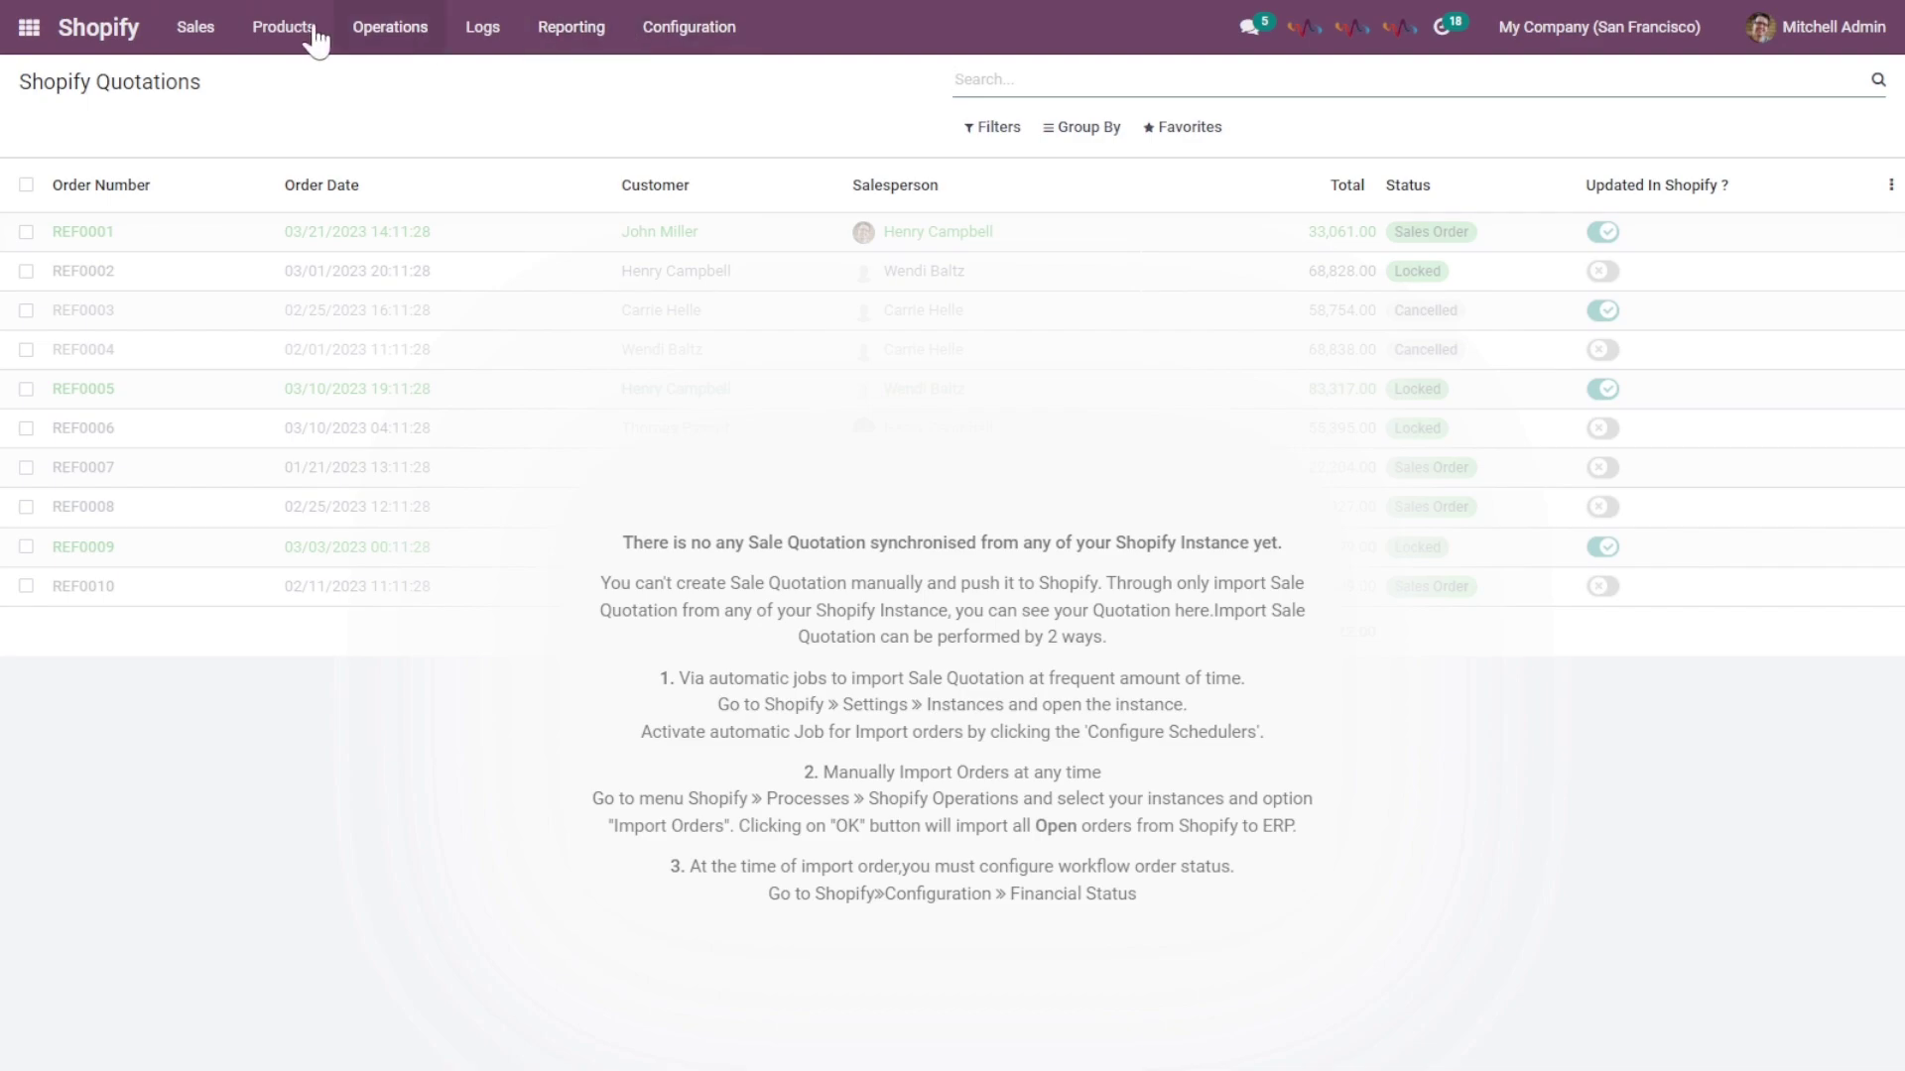
Step: Go to the Shopify section of the Settings app
left_click(27, 38)
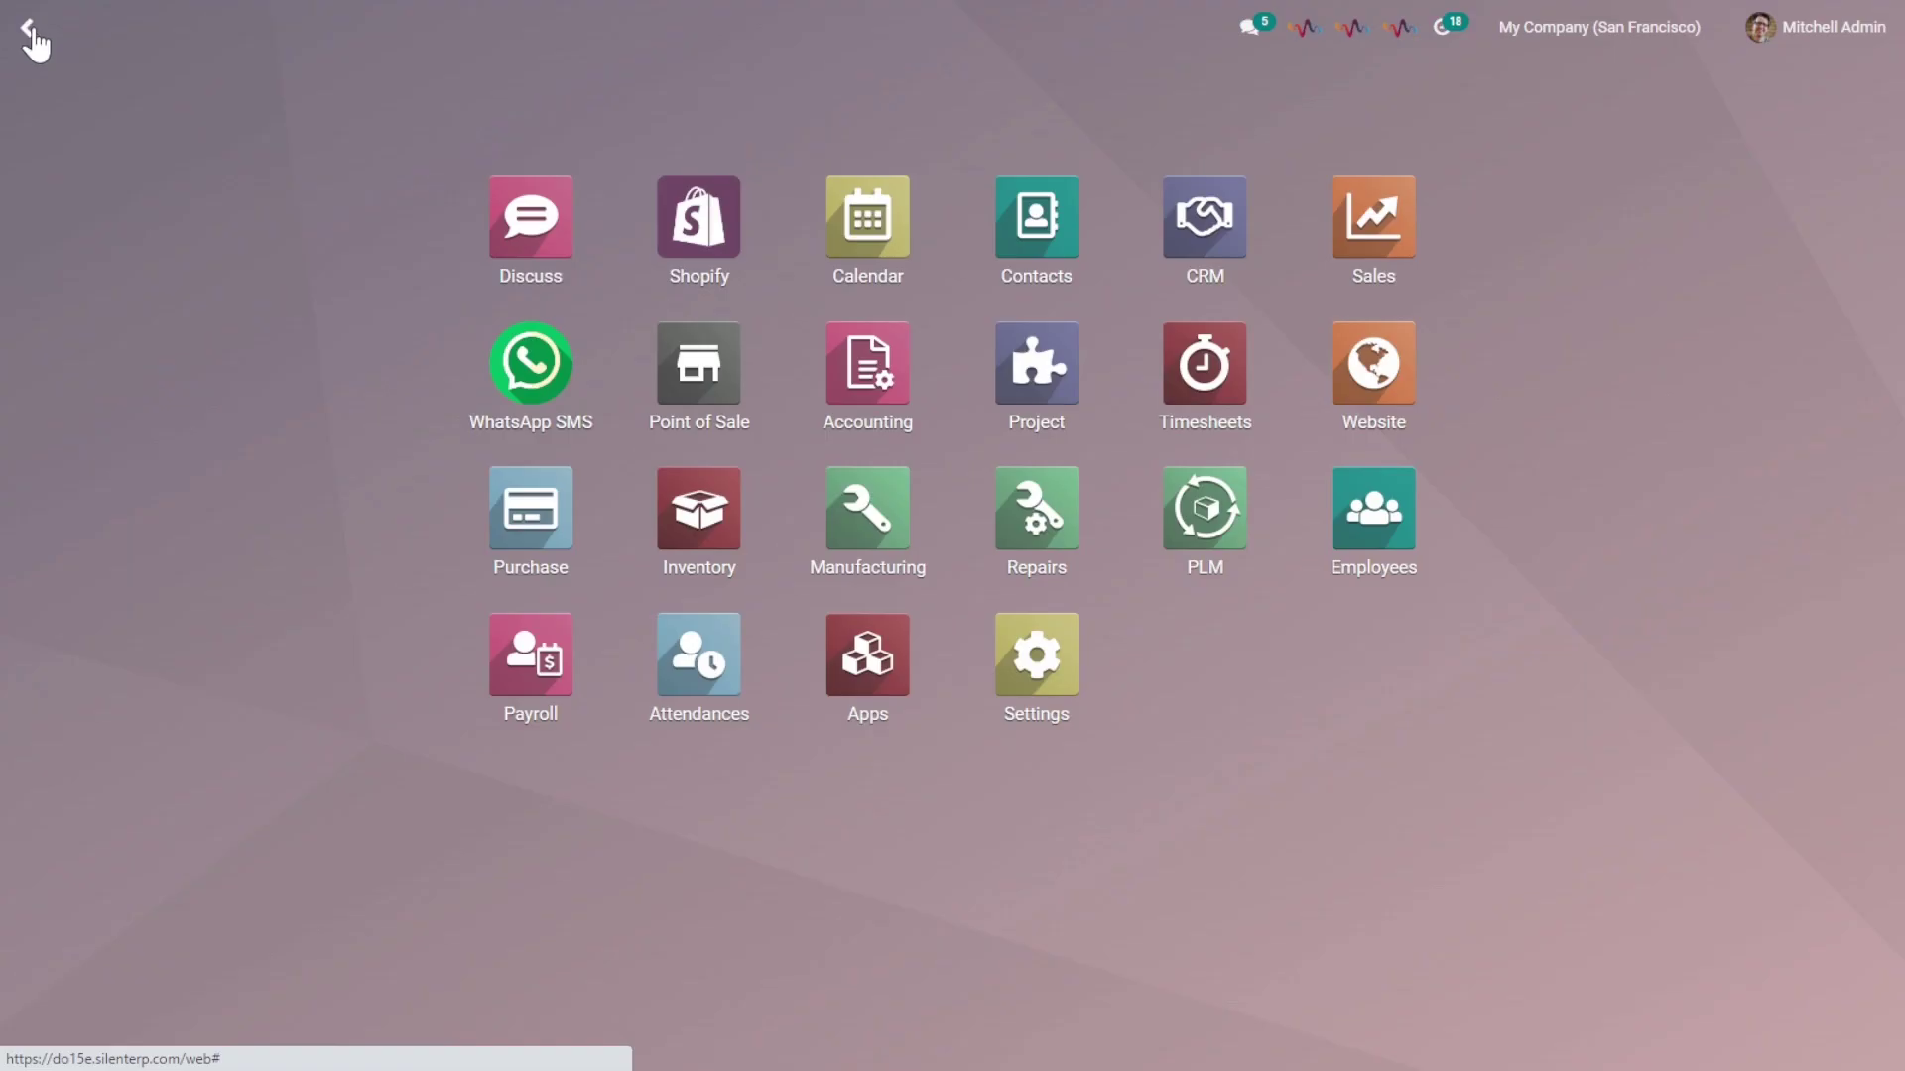
left_click(1037, 674)
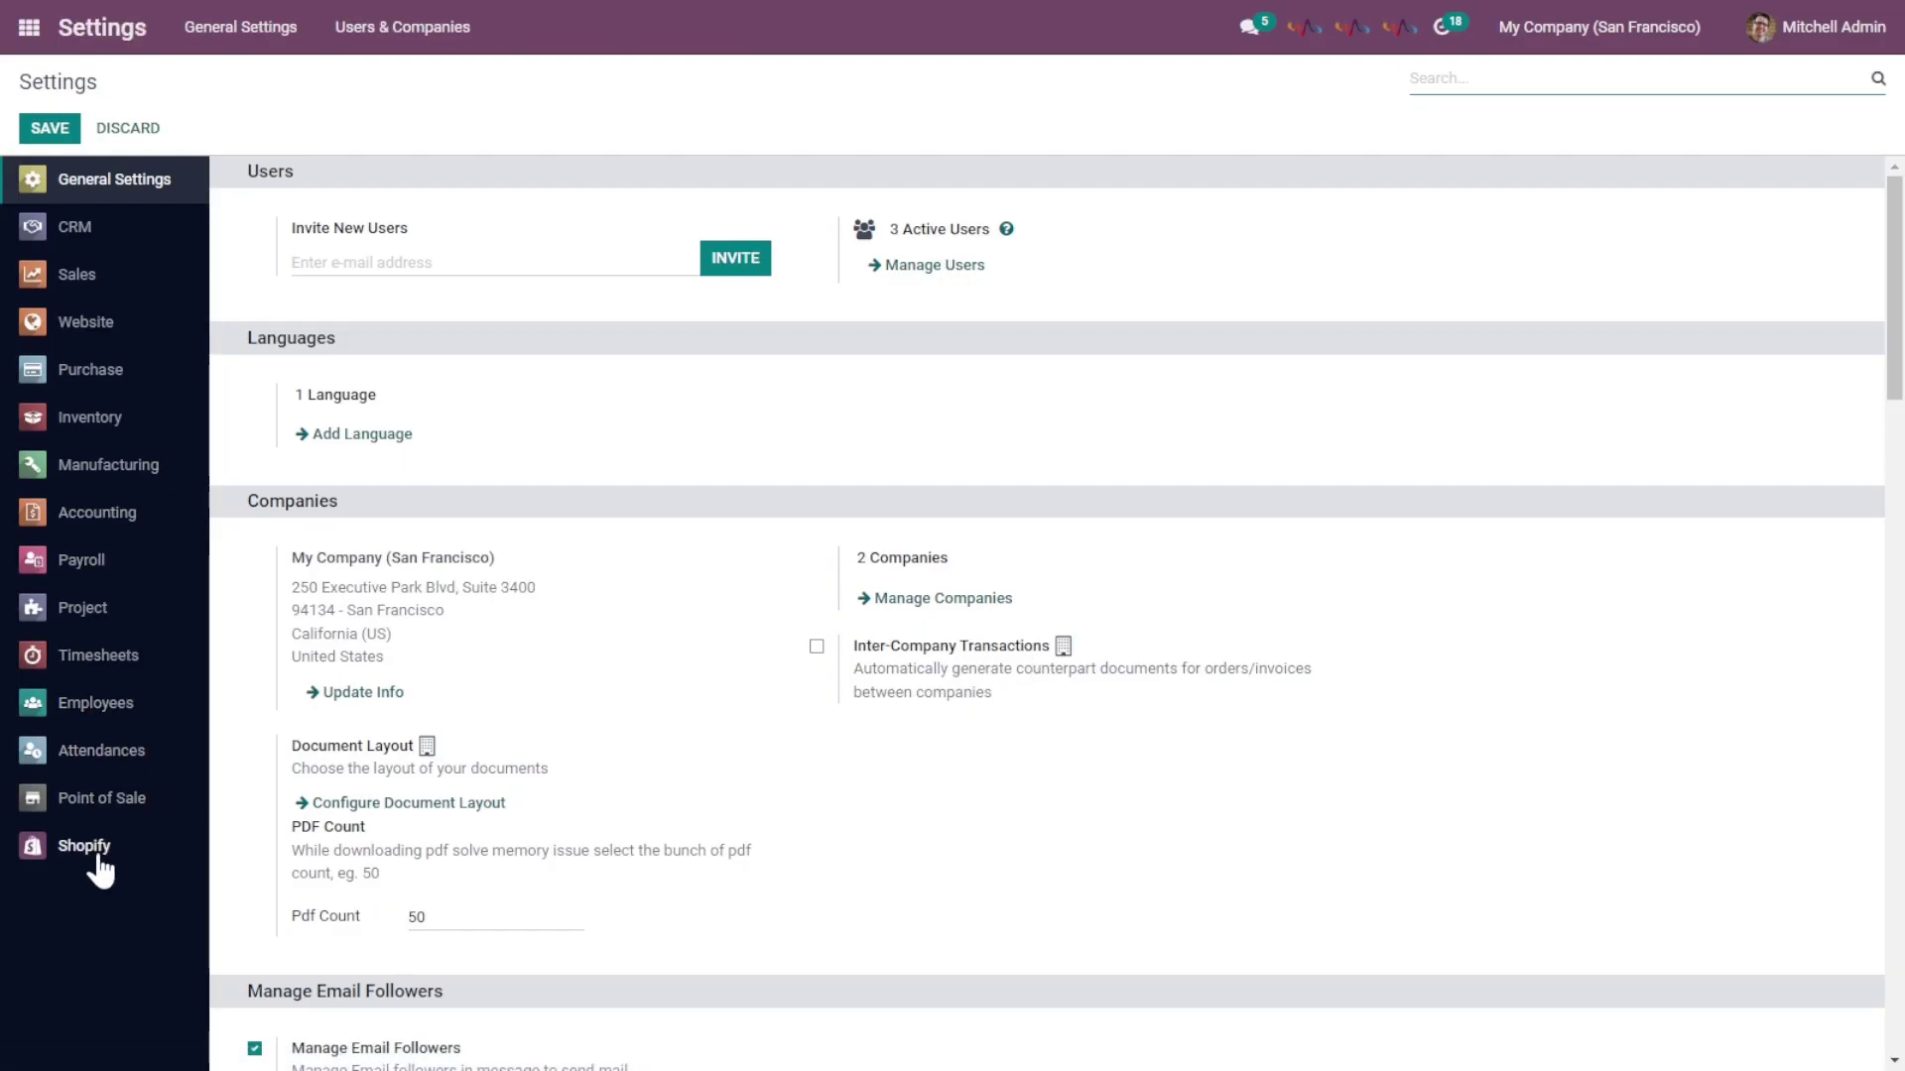
left_click(97, 853)
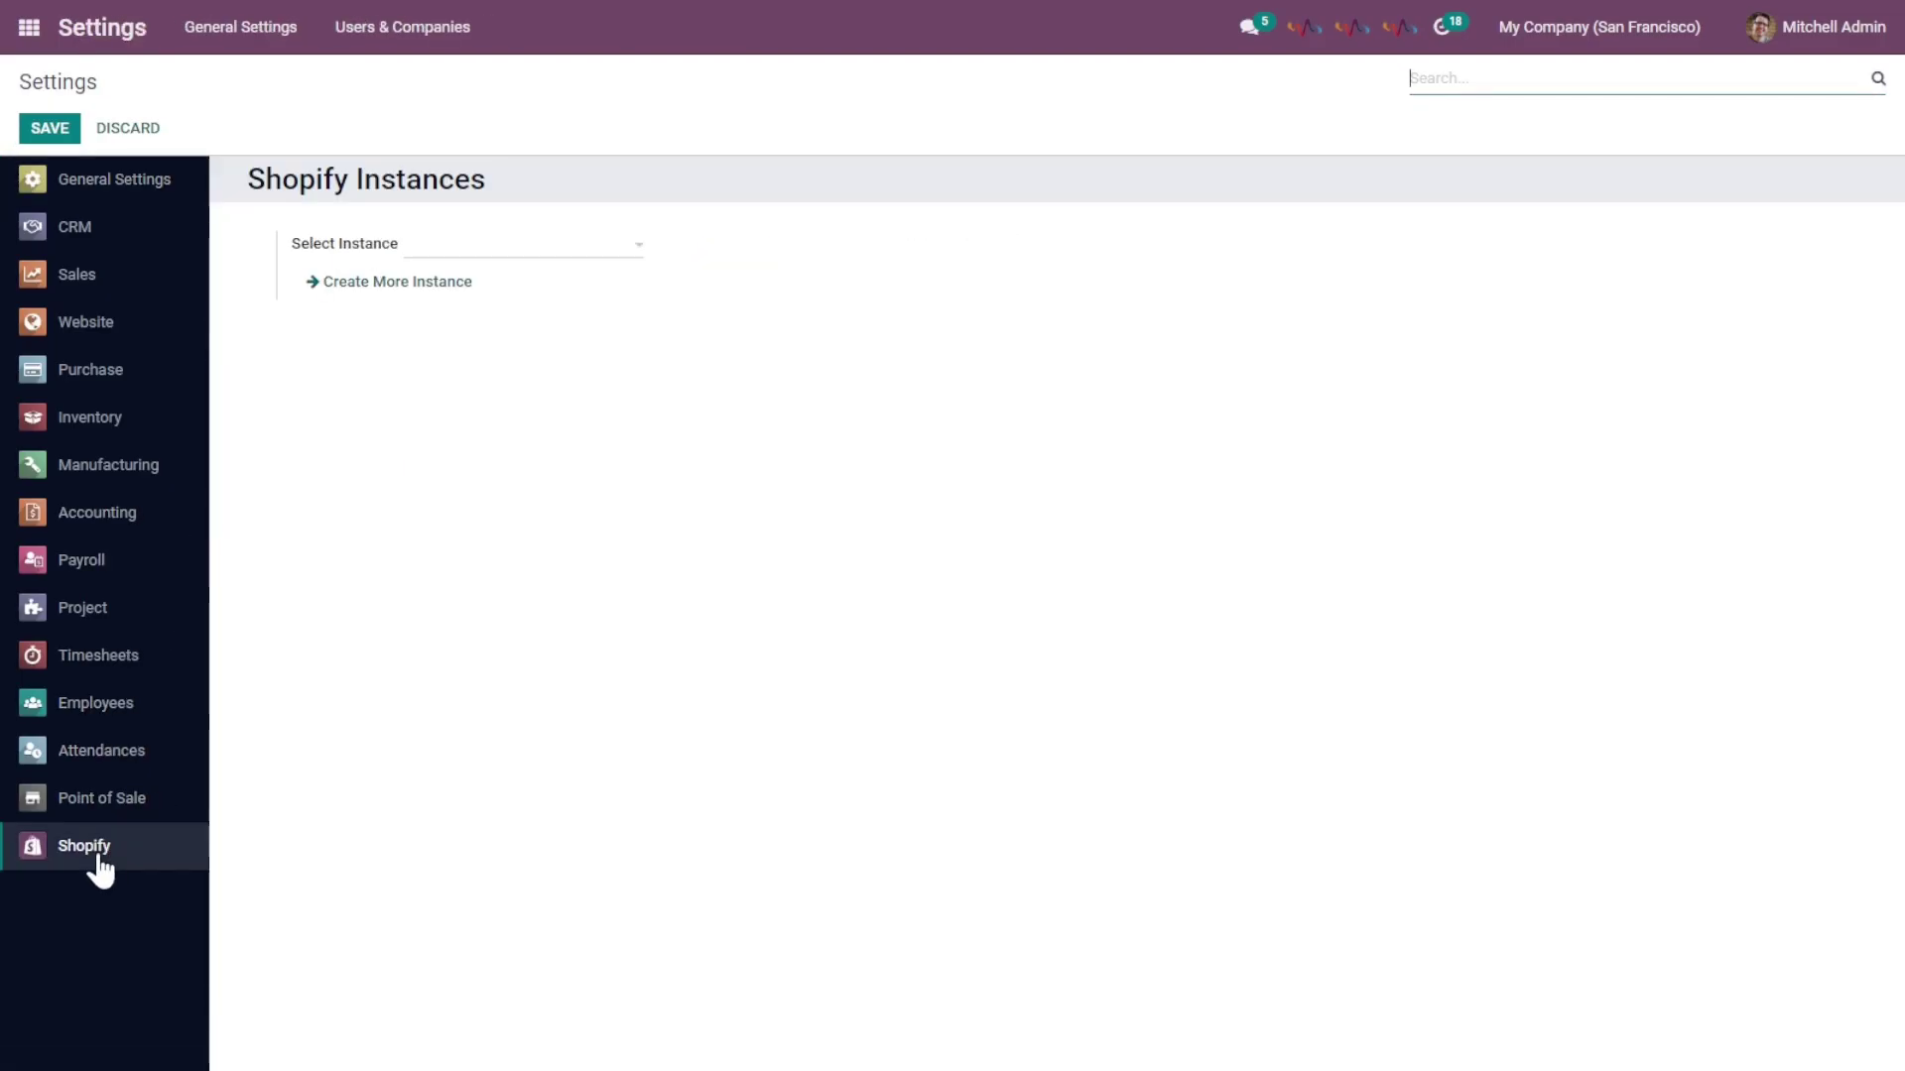
Step: Look over the new-instance form and its Company choices, then close it without creating anything
left_click(446, 285)
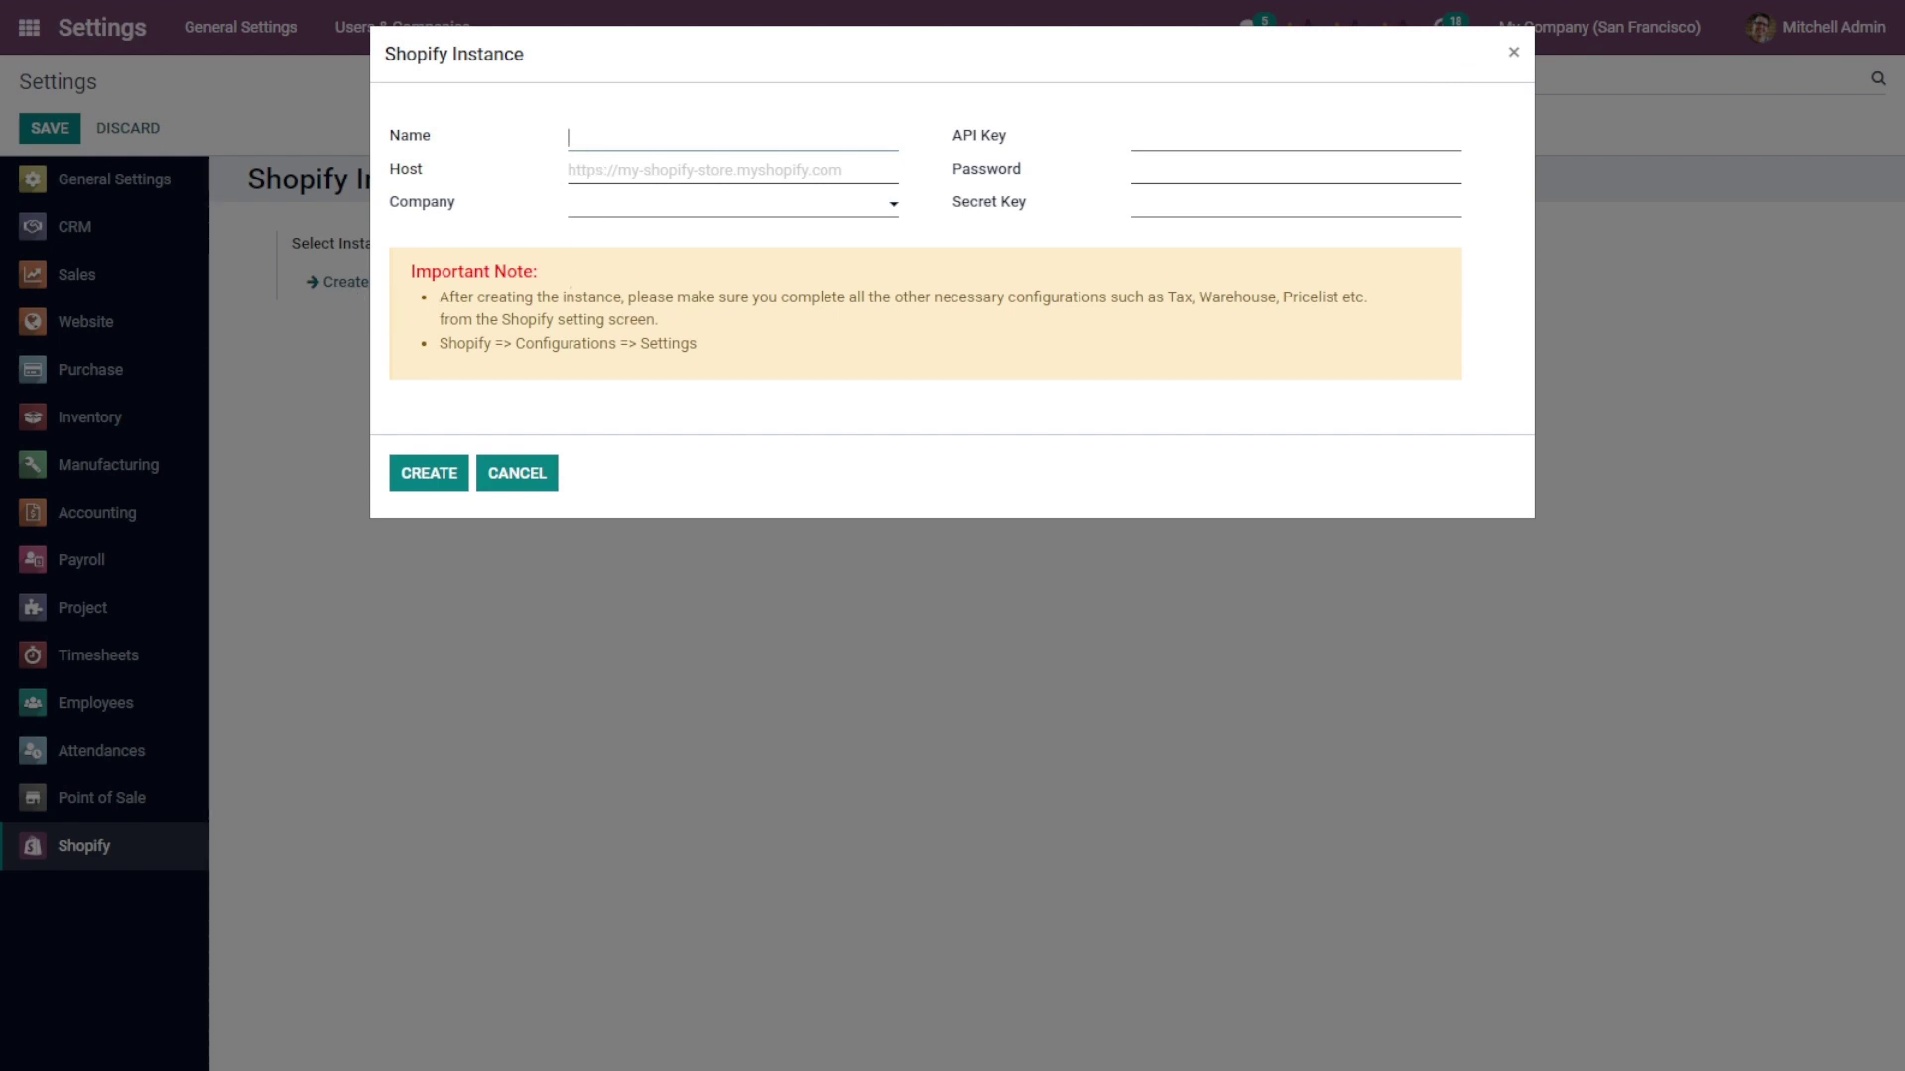
left_click(595, 206)
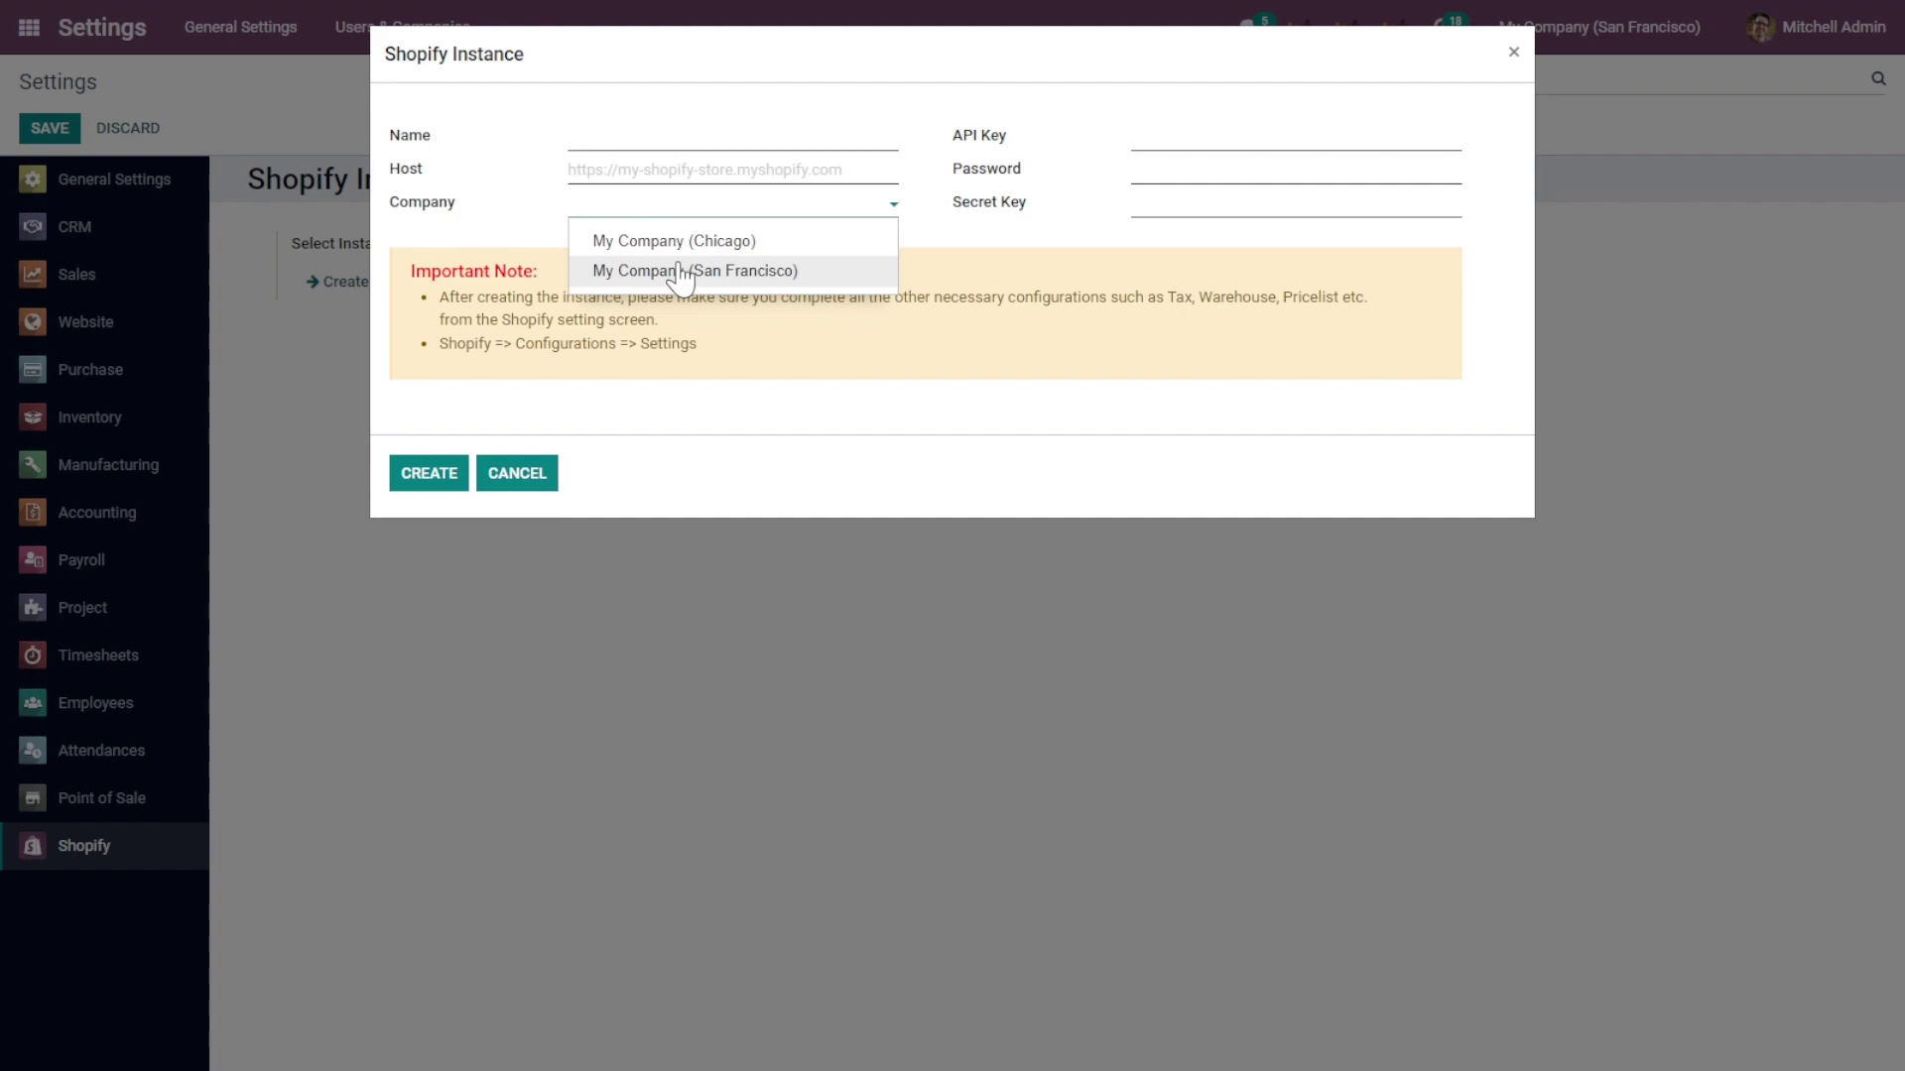
left_click(683, 208)
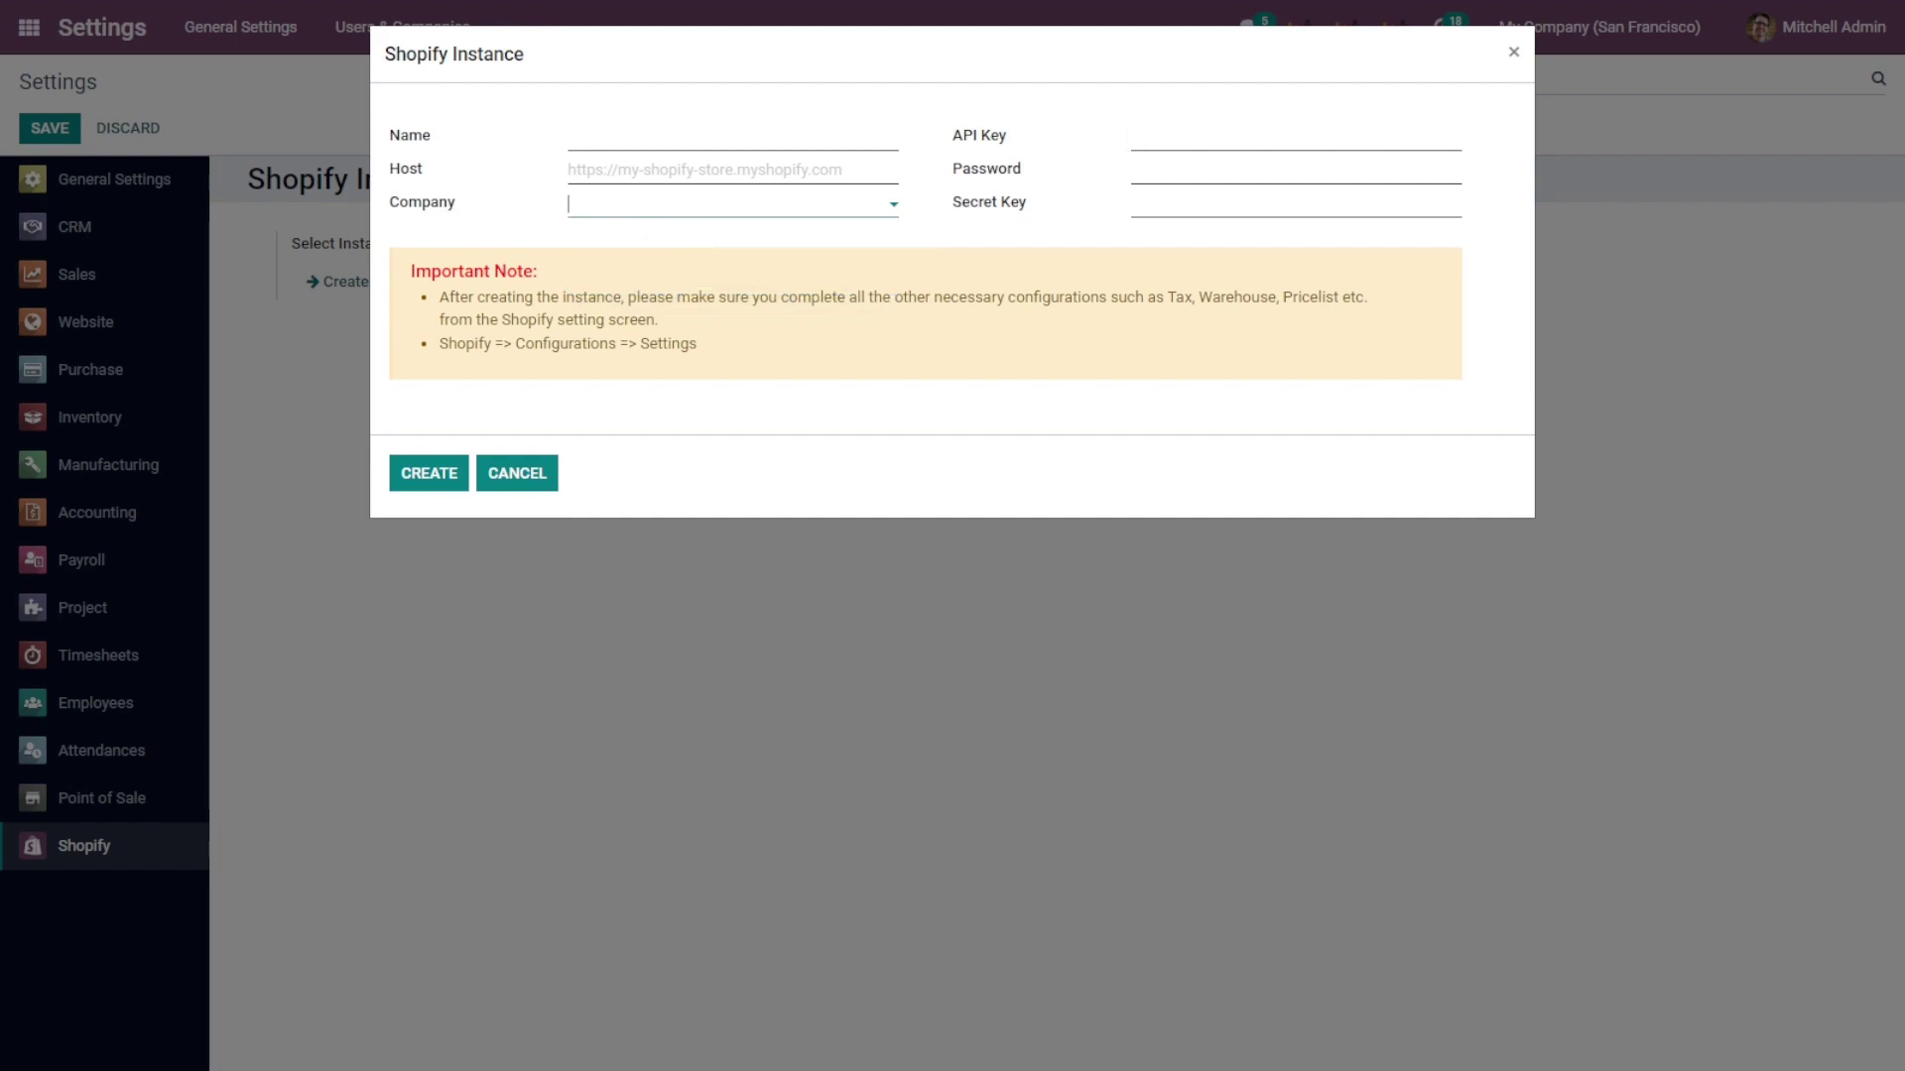
left_click(1512, 54)
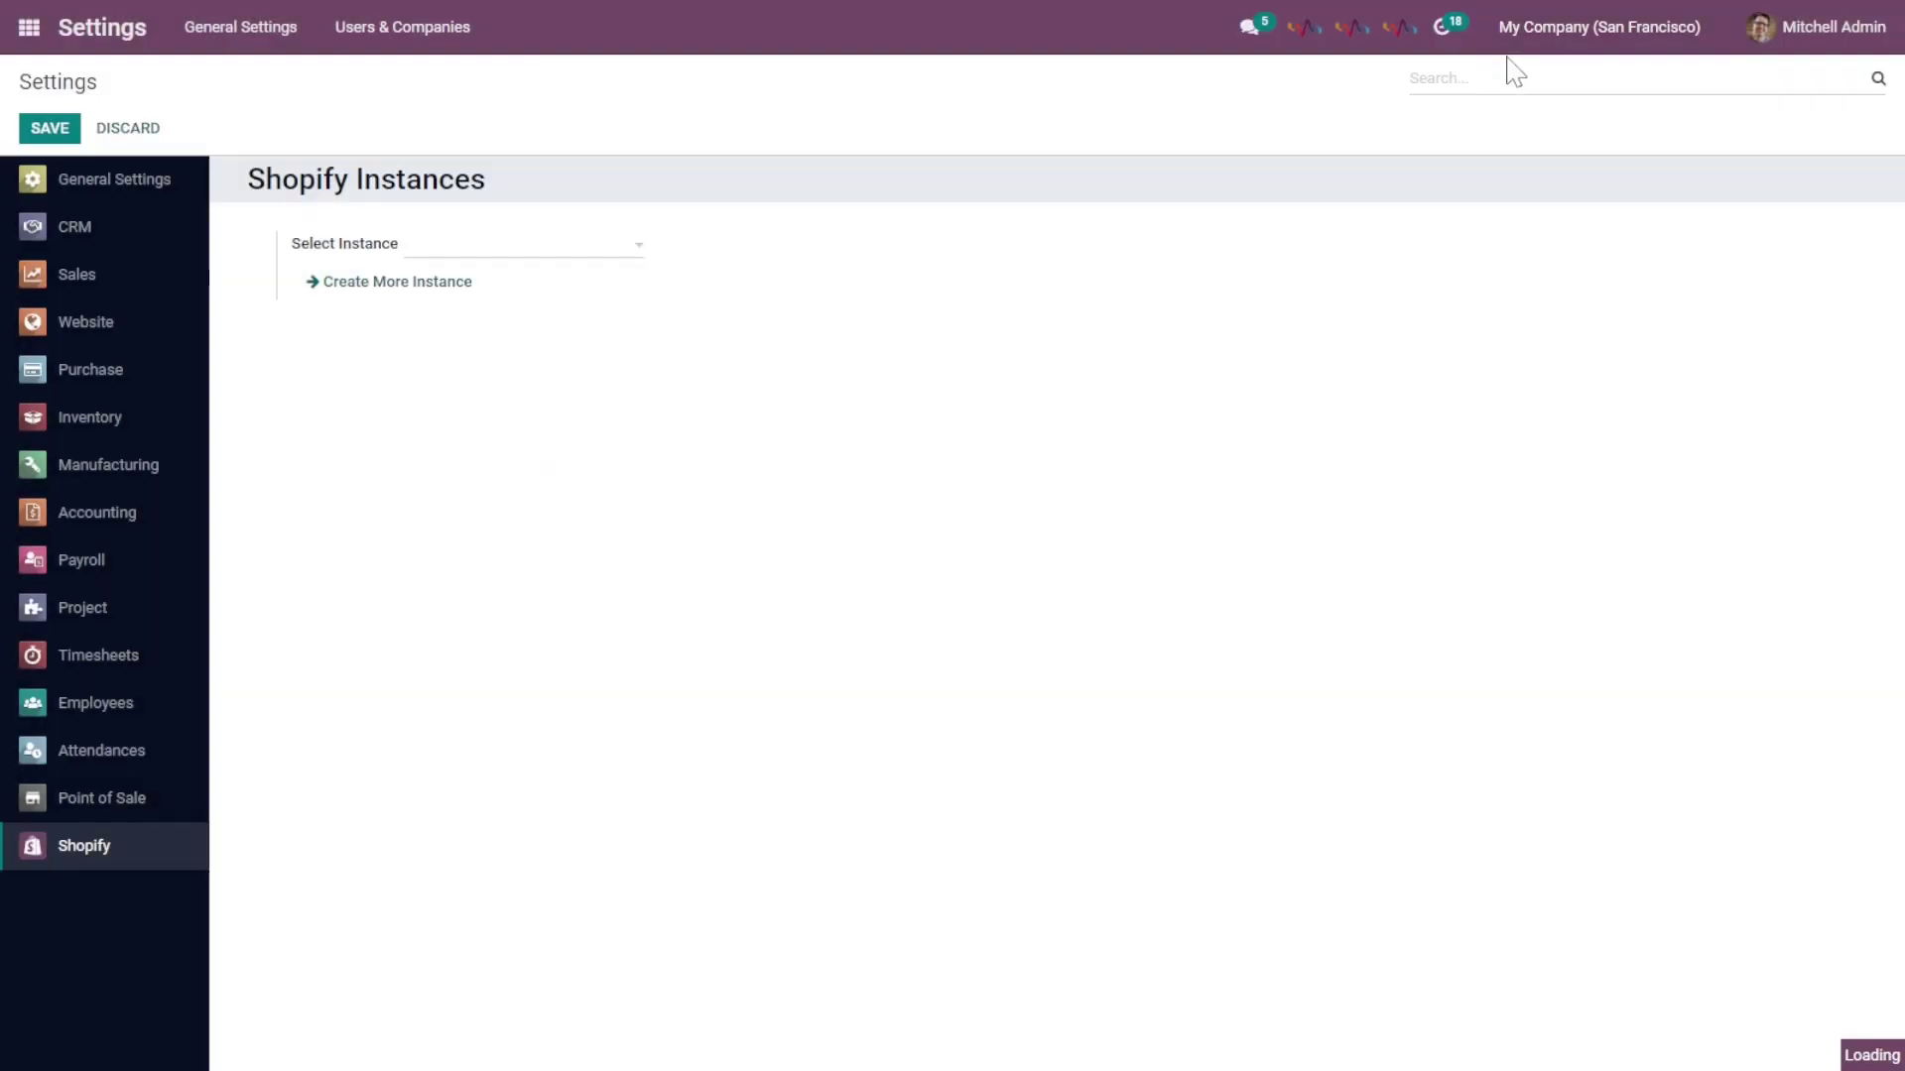
Step: Select the SIT-TEST instance and keep San Francisco as its Shopify order warehouse
left_click(526, 256)
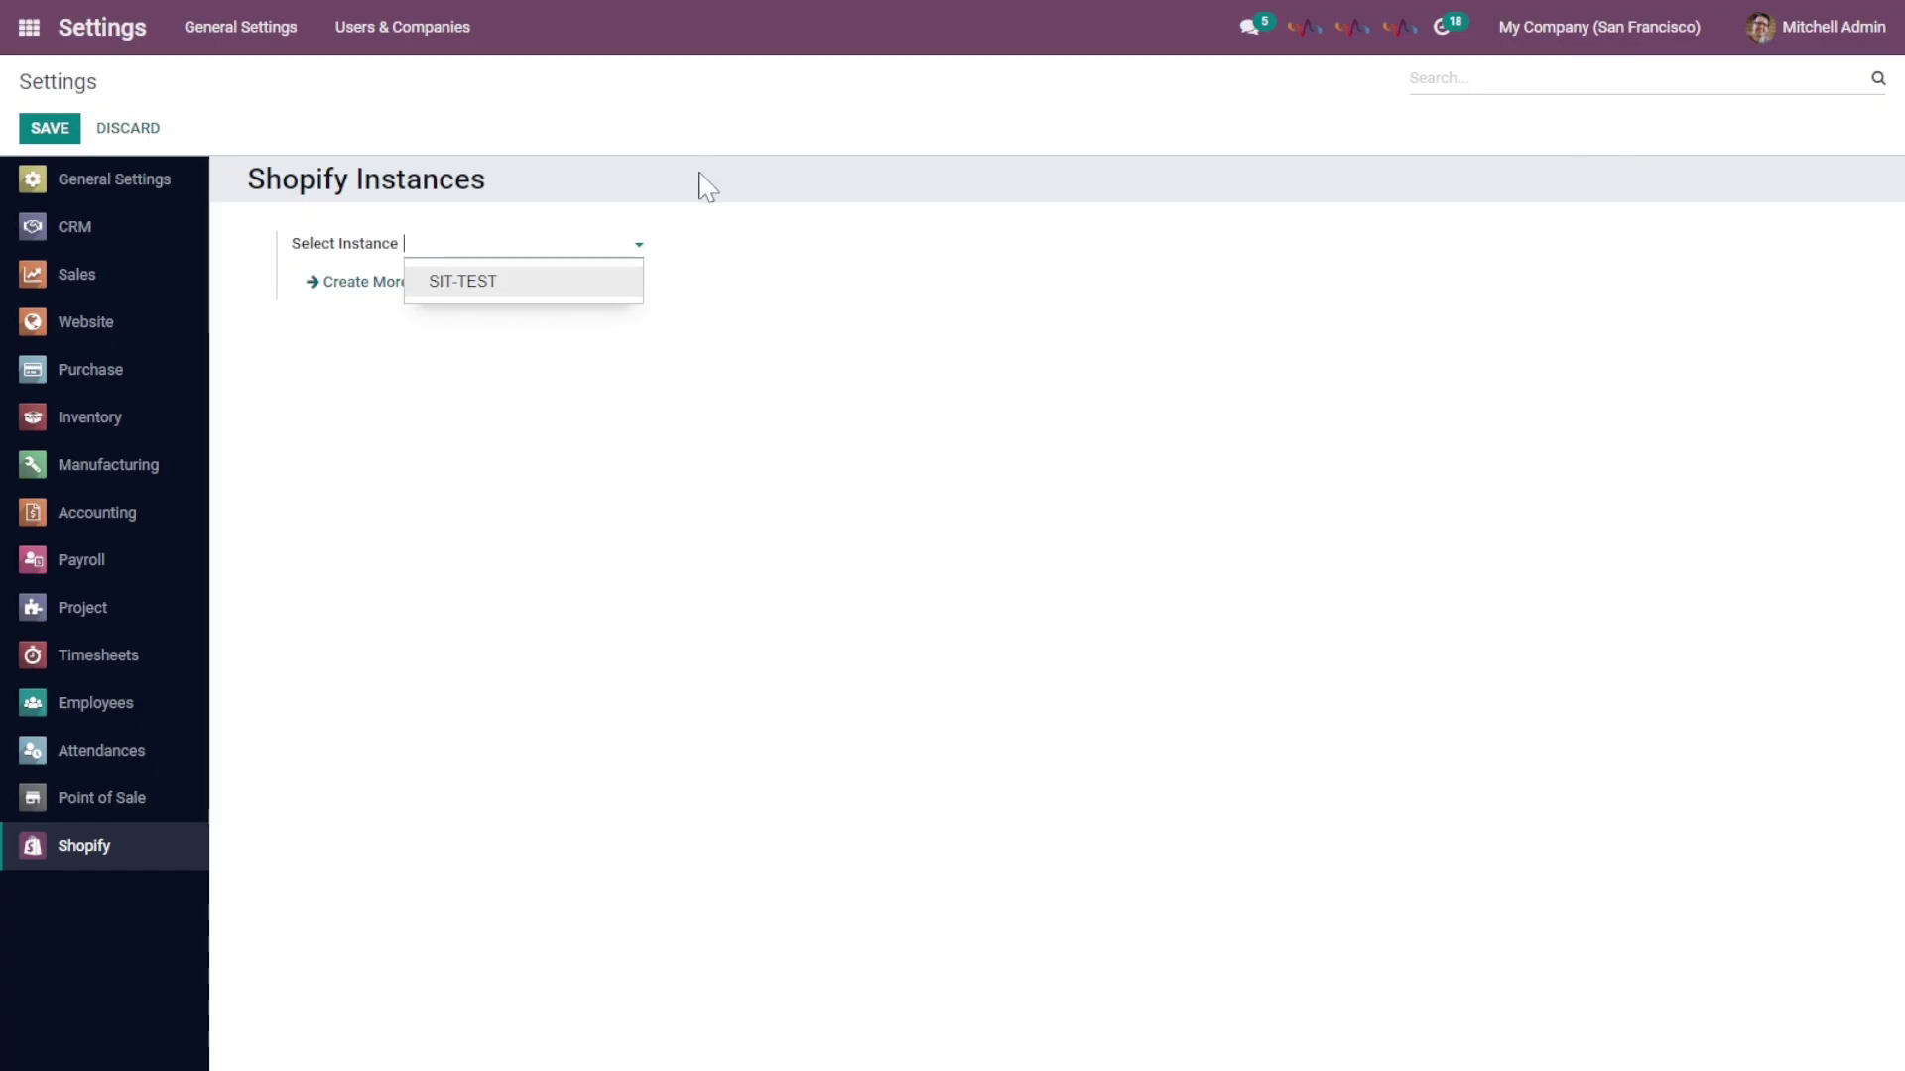
left_click(554, 288)
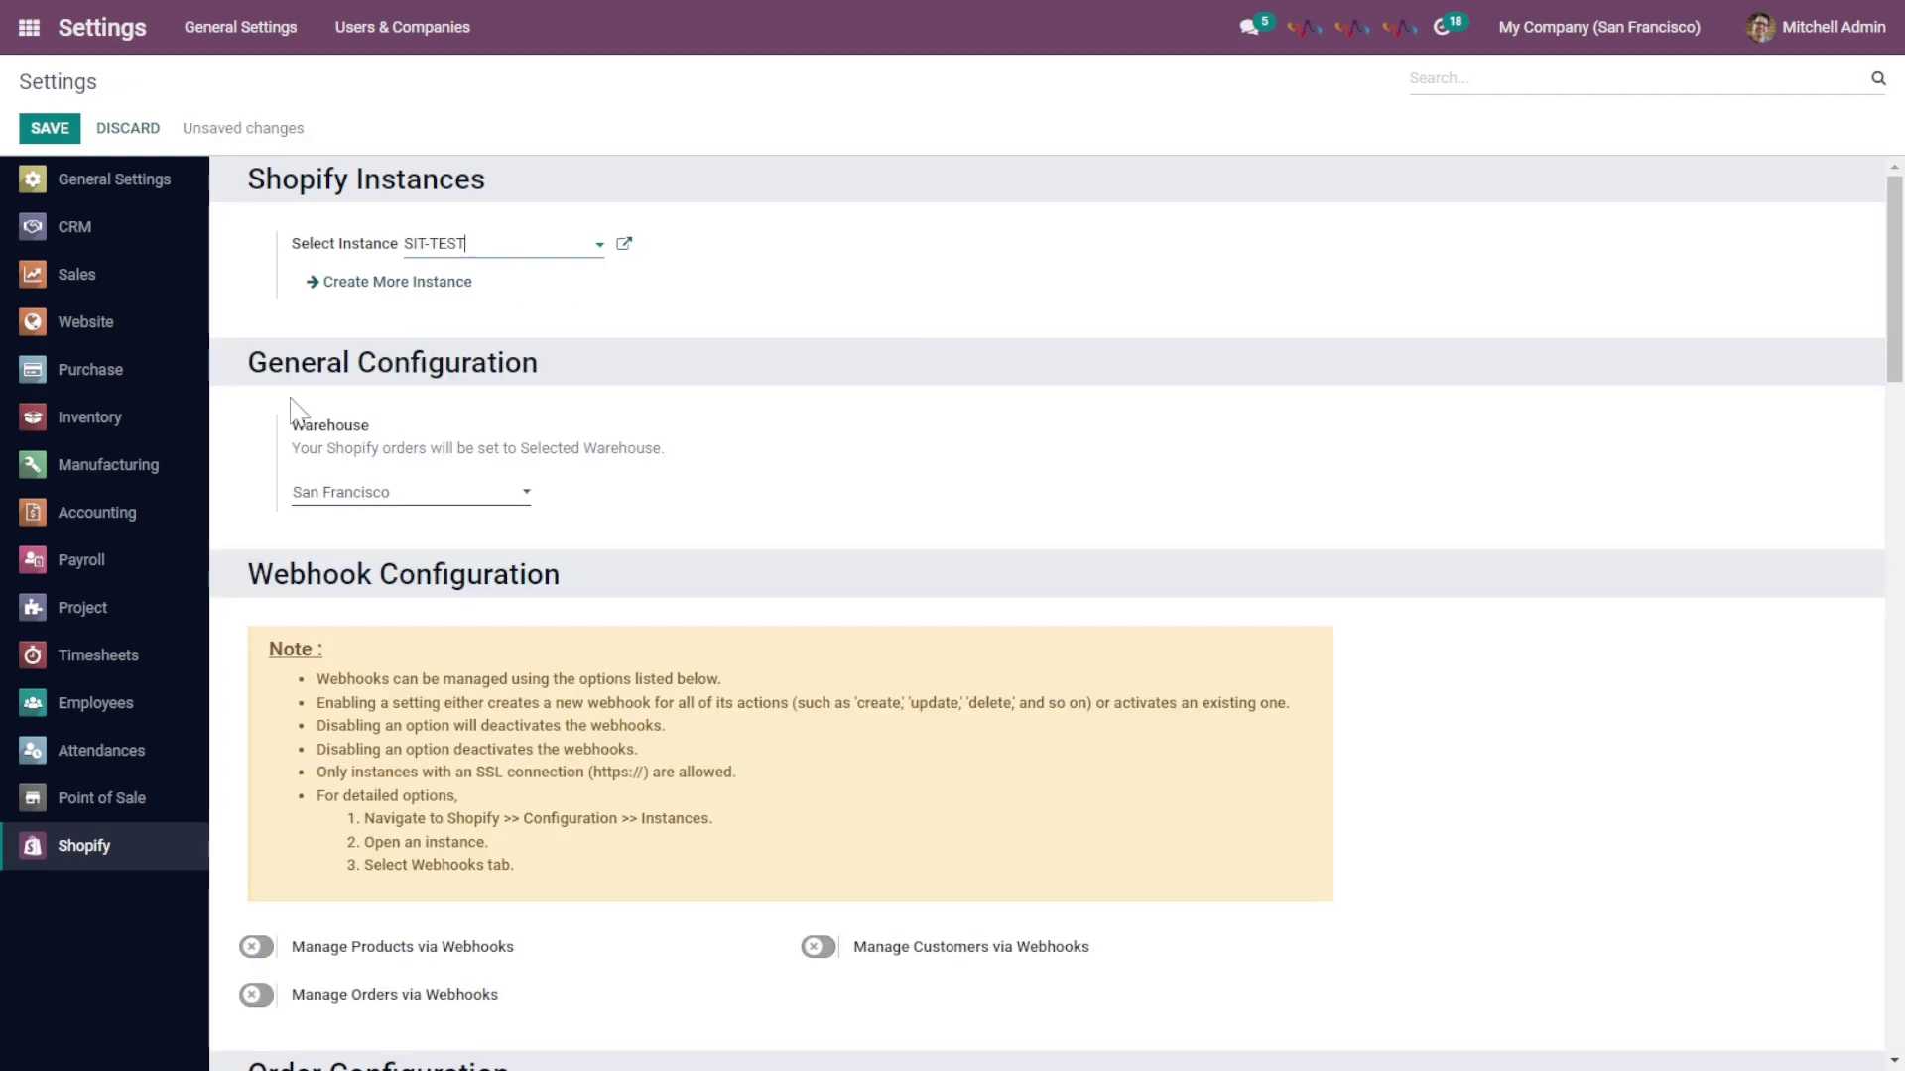
left_click(369, 494)
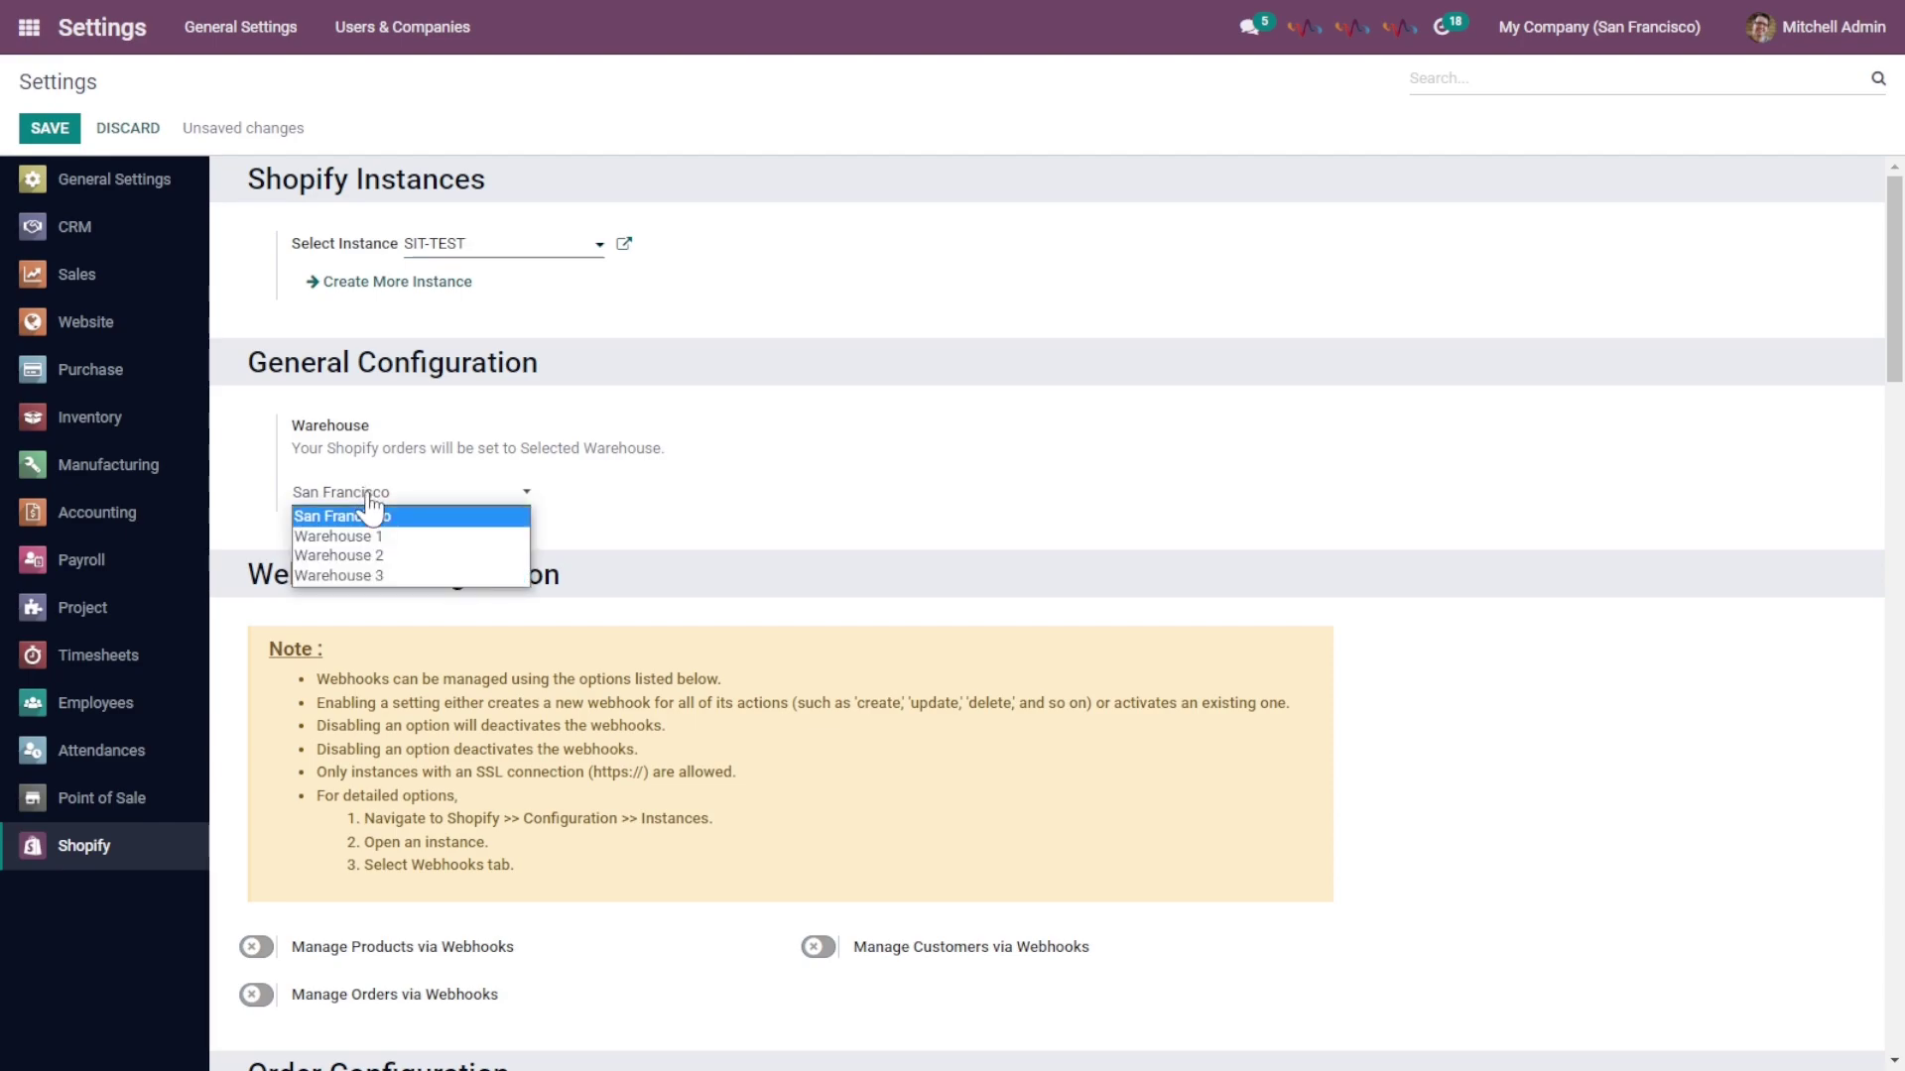
left_click(369, 515)
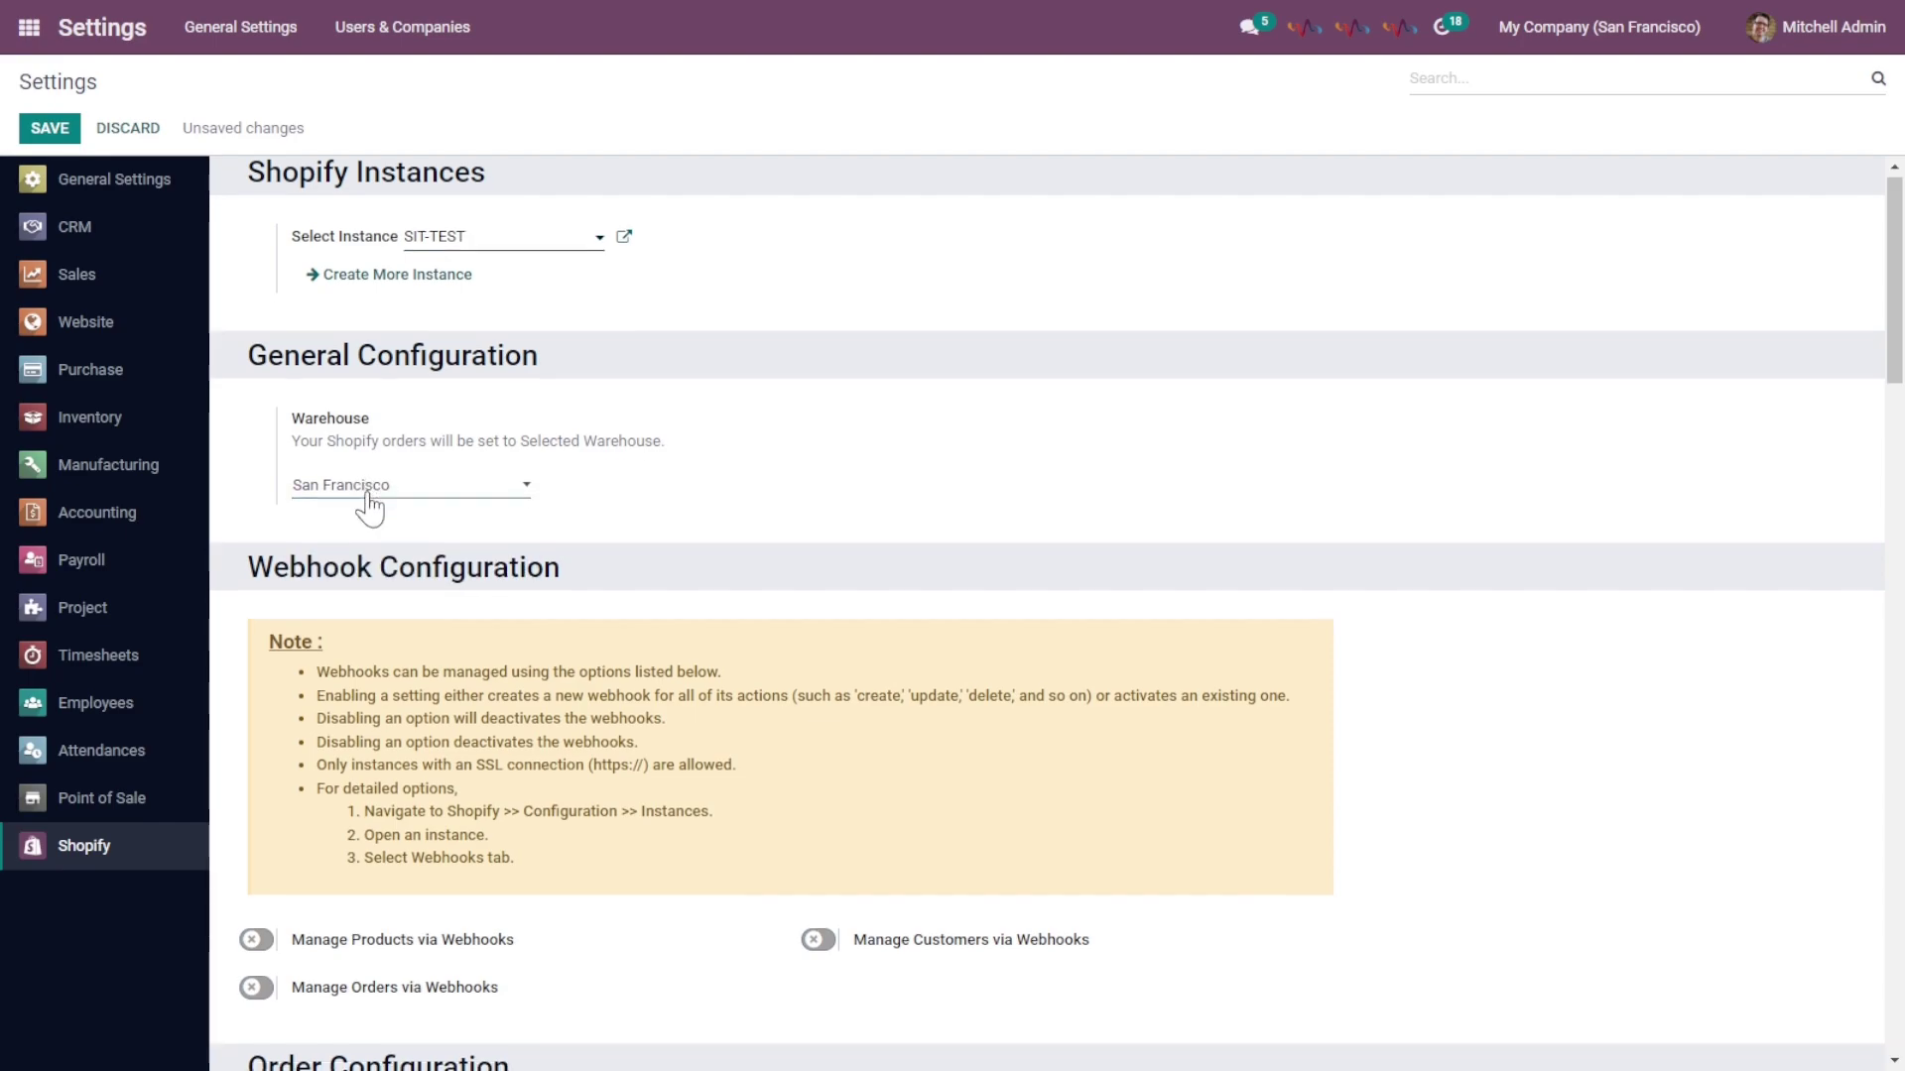
scroll(377, 501, "down", 2)
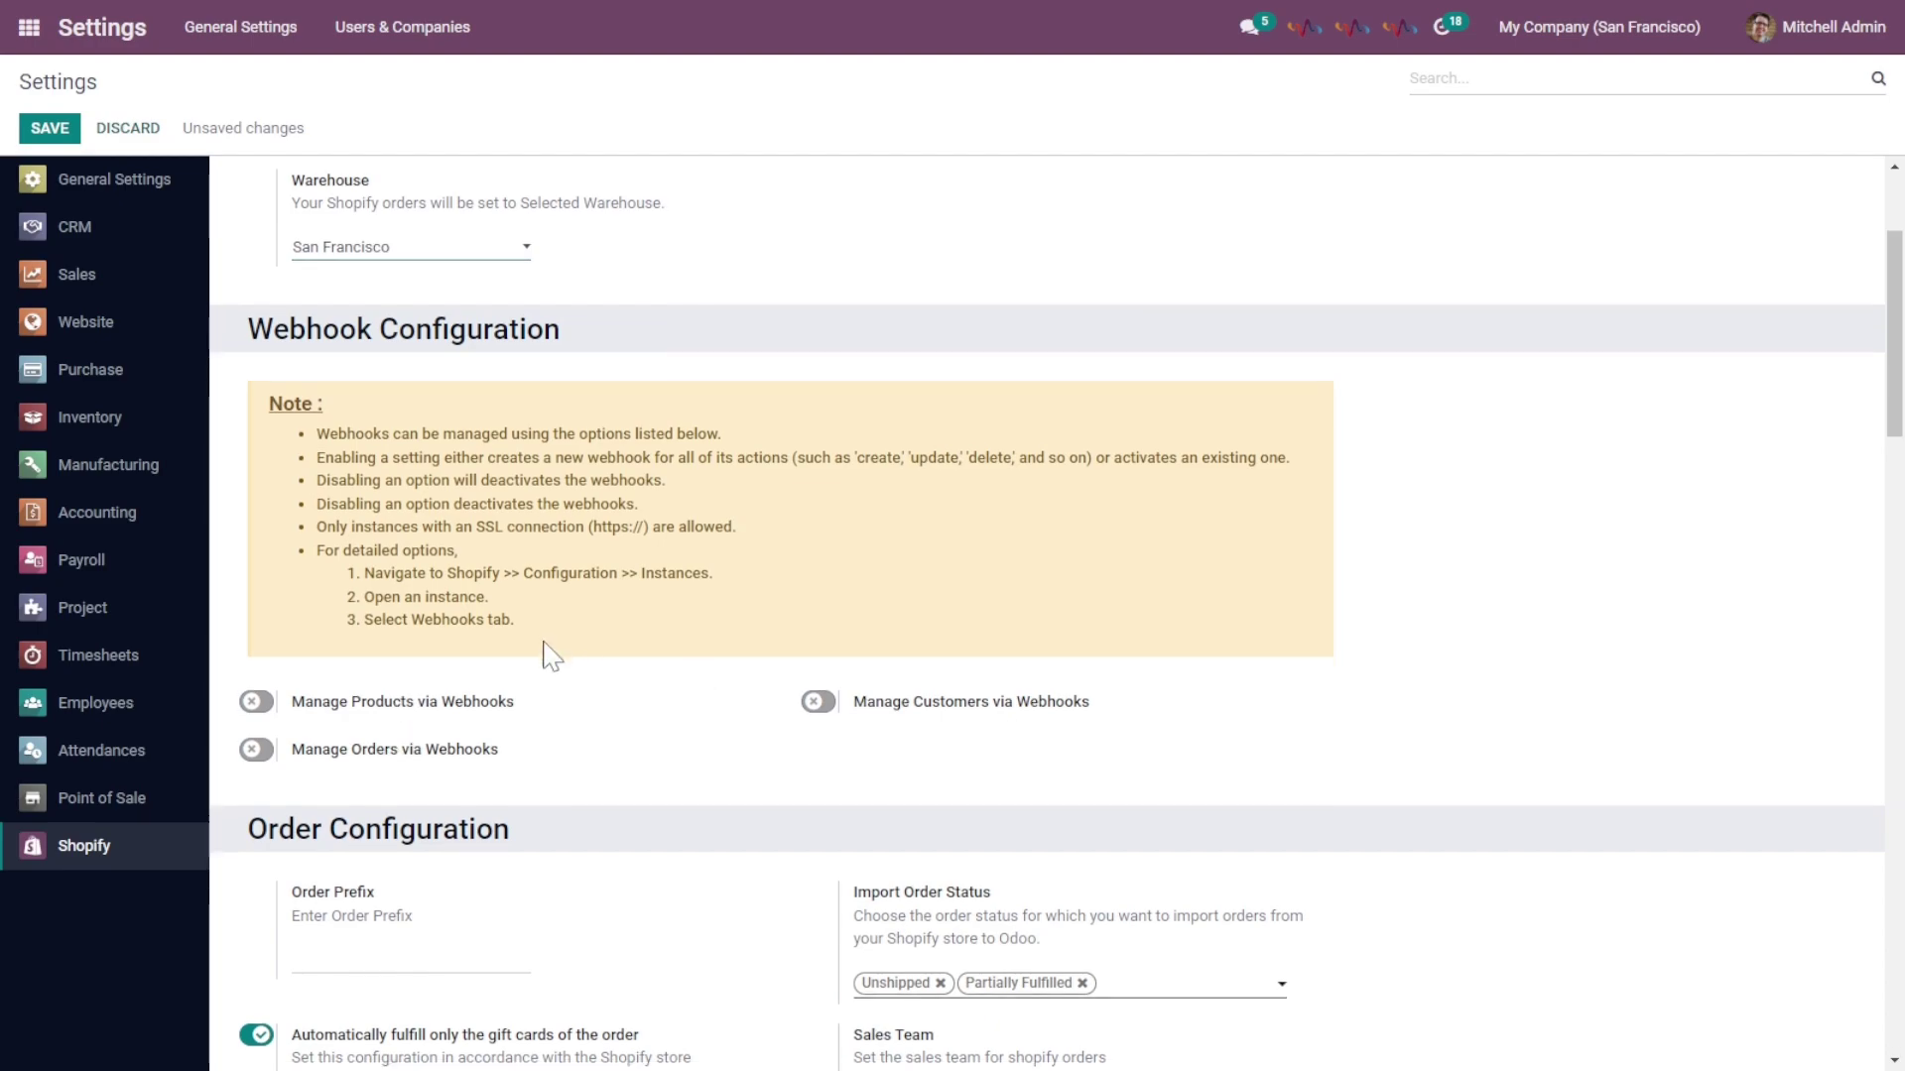
scroll(544, 650, "down", 3)
scroll(549, 655, "down", 1)
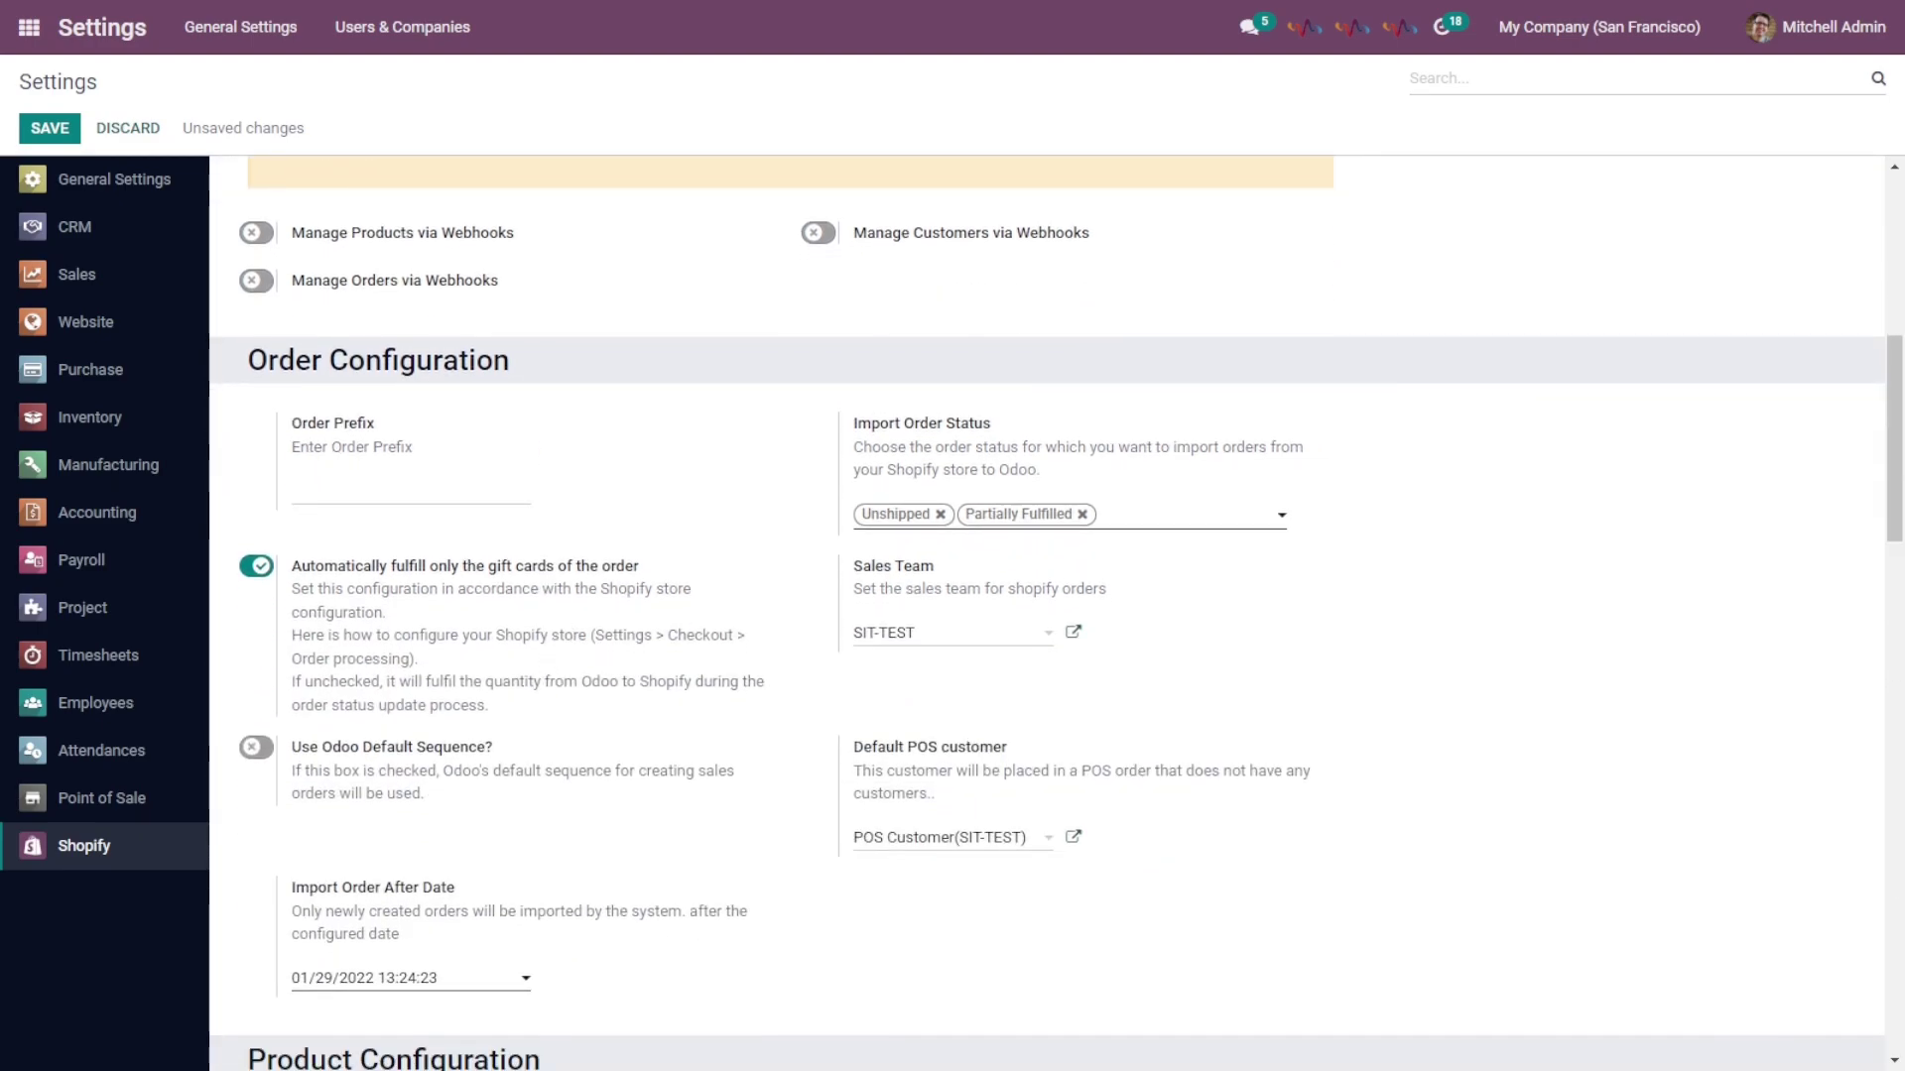
left_click(369, 488)
mouse_move(371, 762)
mouse_move(858, 446)
scroll(389, 584, "down", 2)
mouse_move(382, 338)
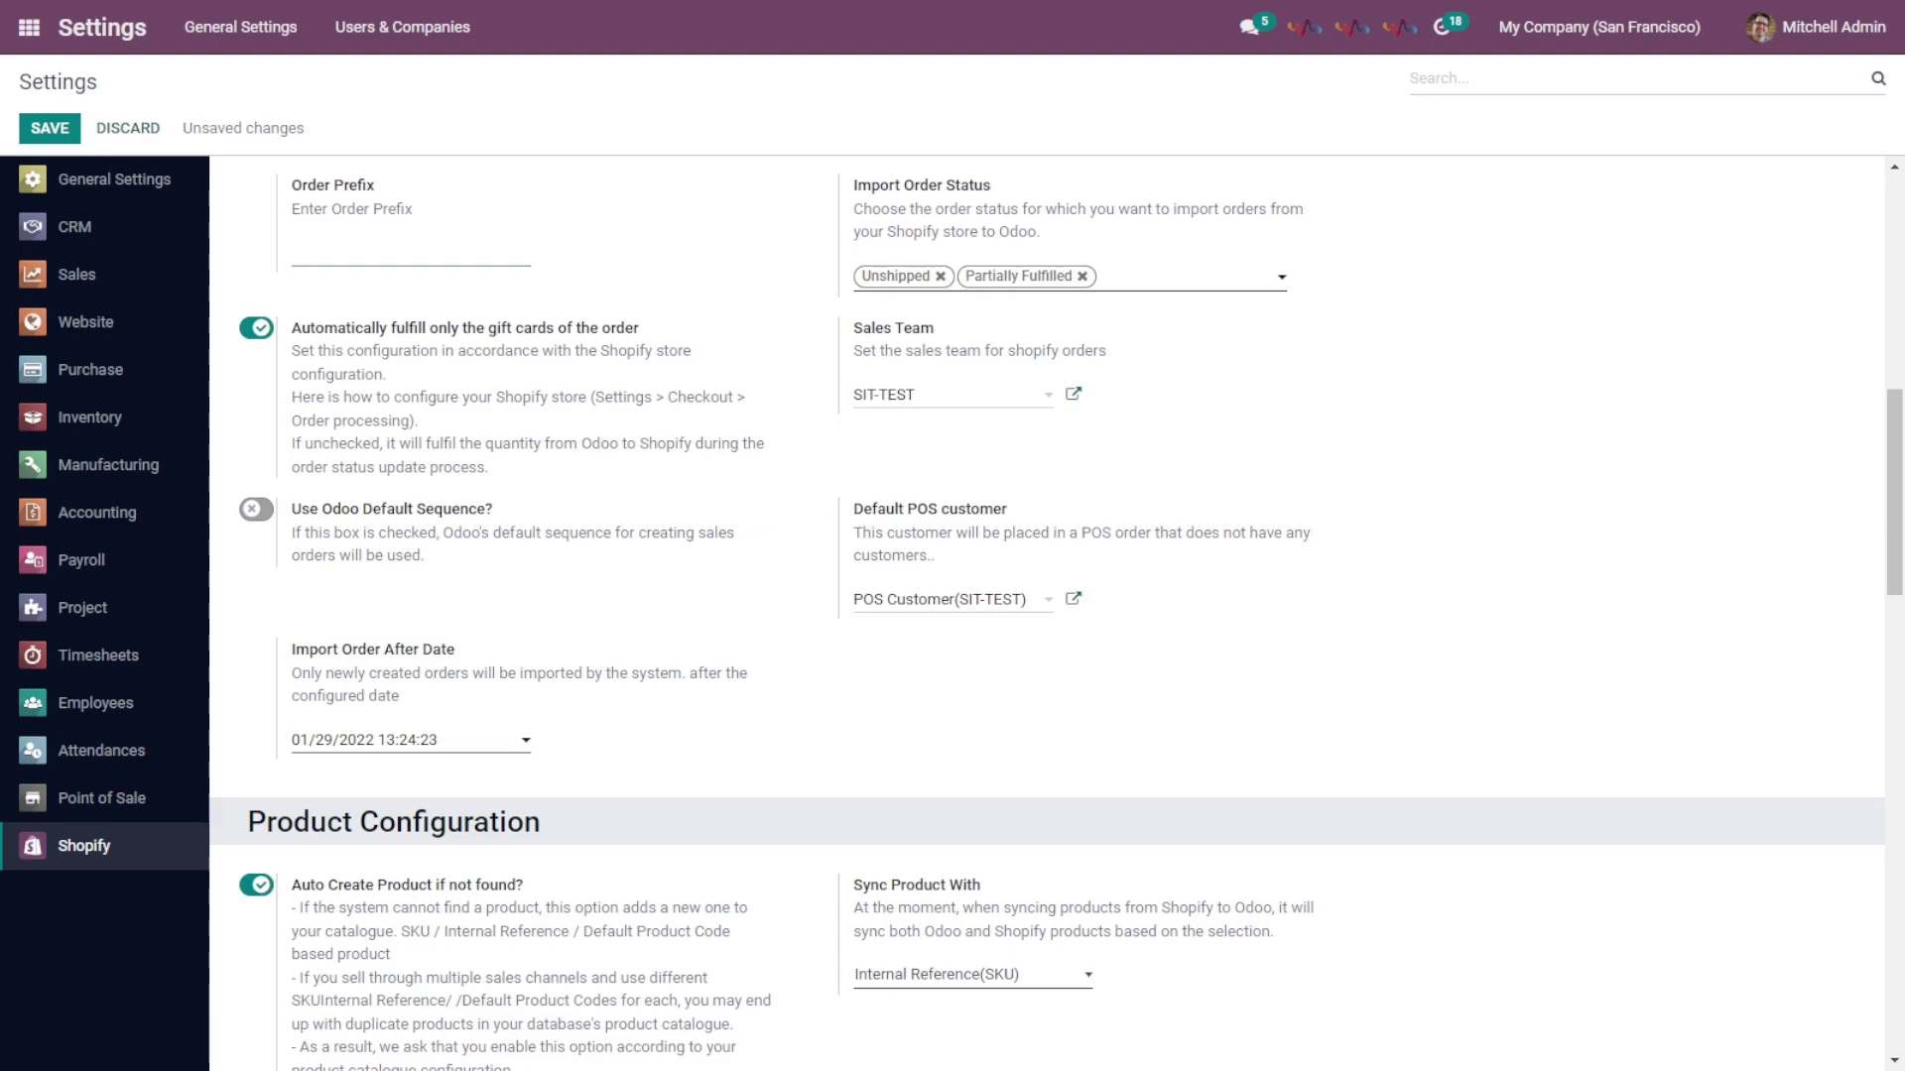
scroll(537, 443, "down", 5)
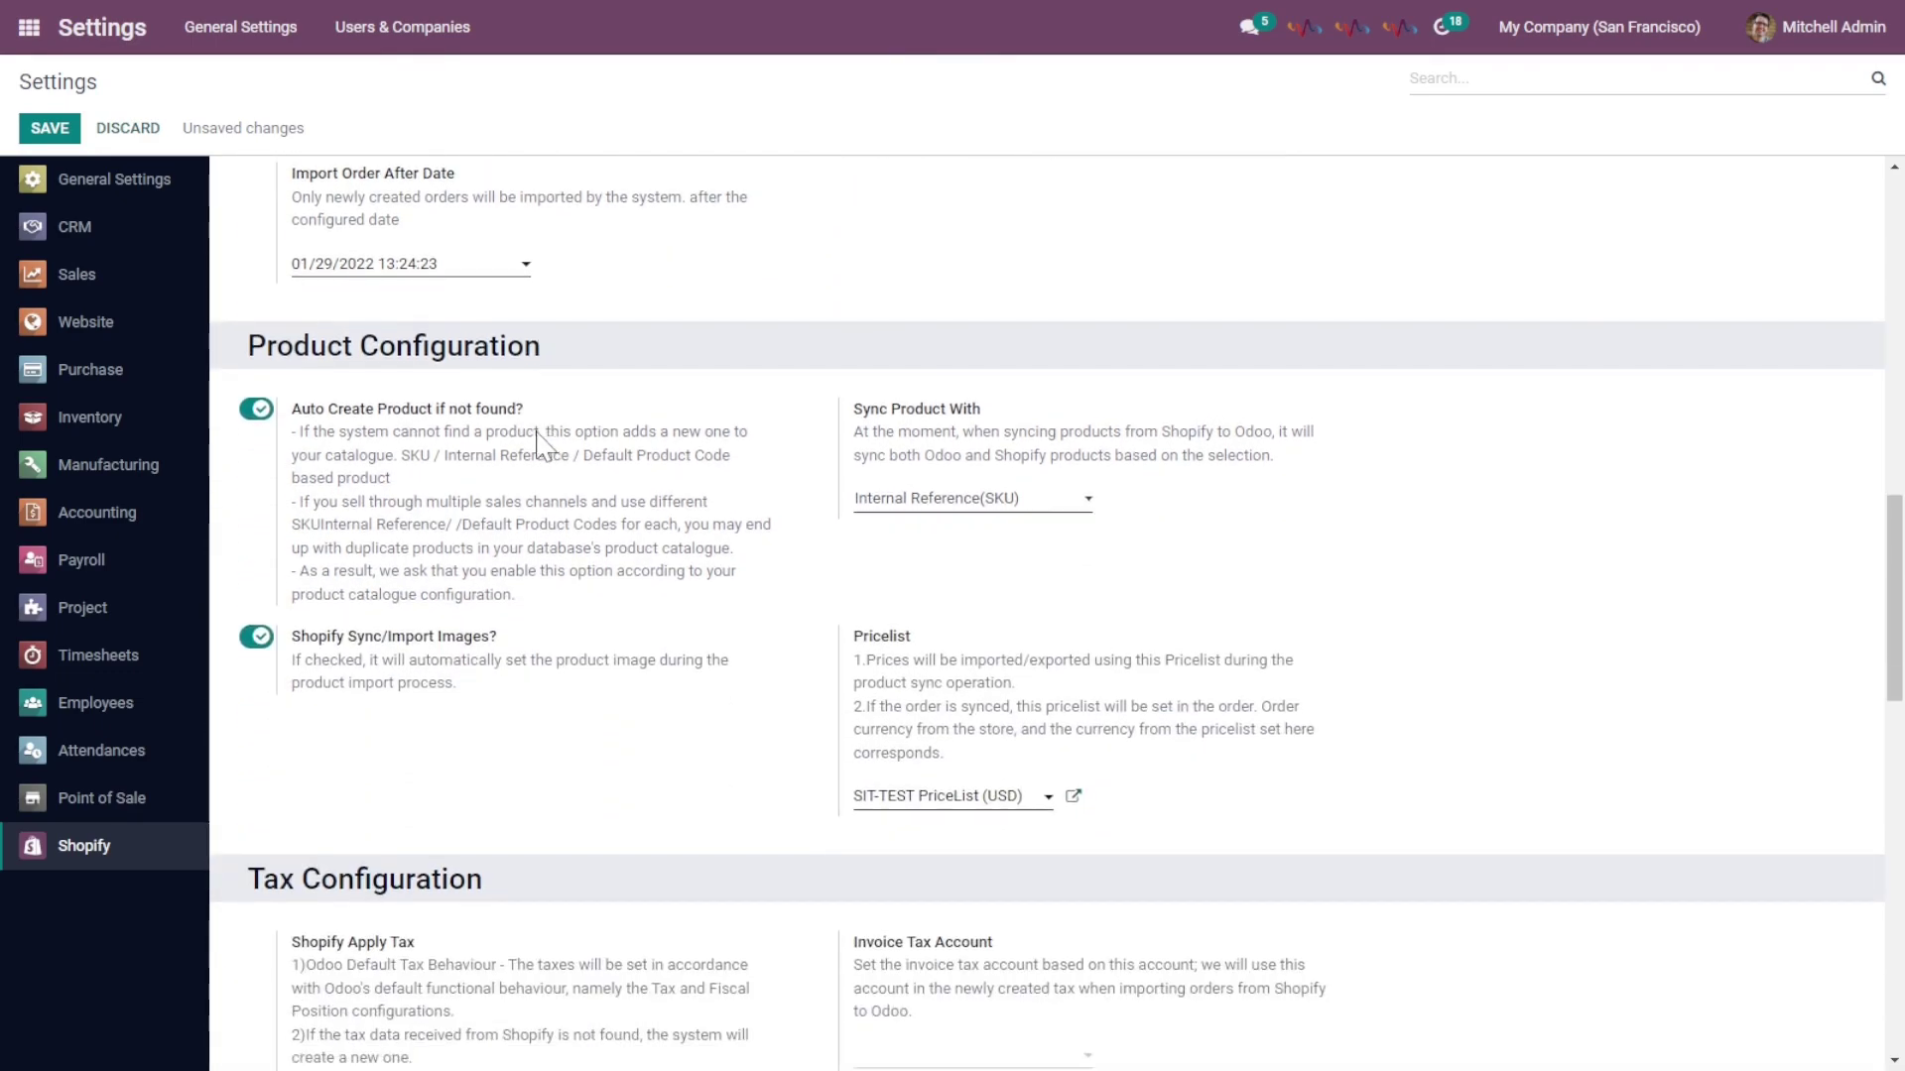
scroll(537, 444, "up", 1)
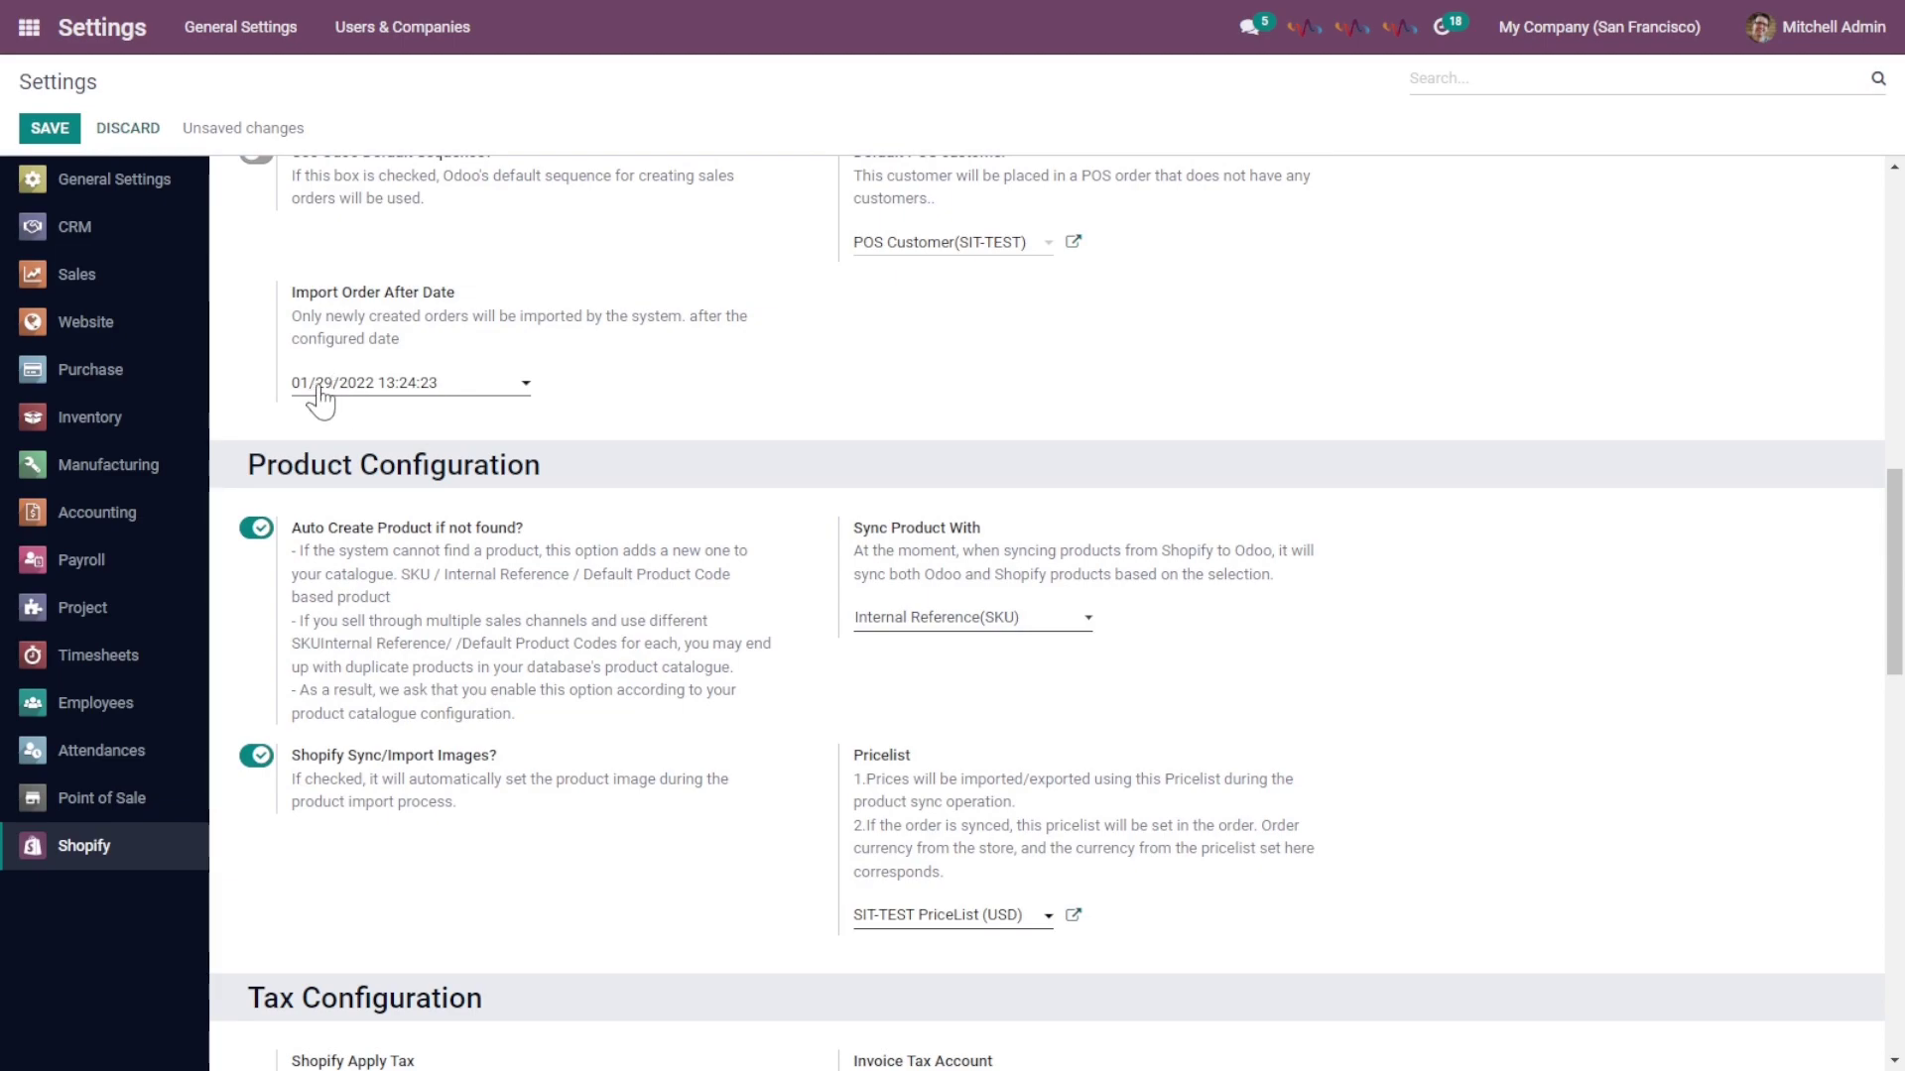
left_click(492, 393)
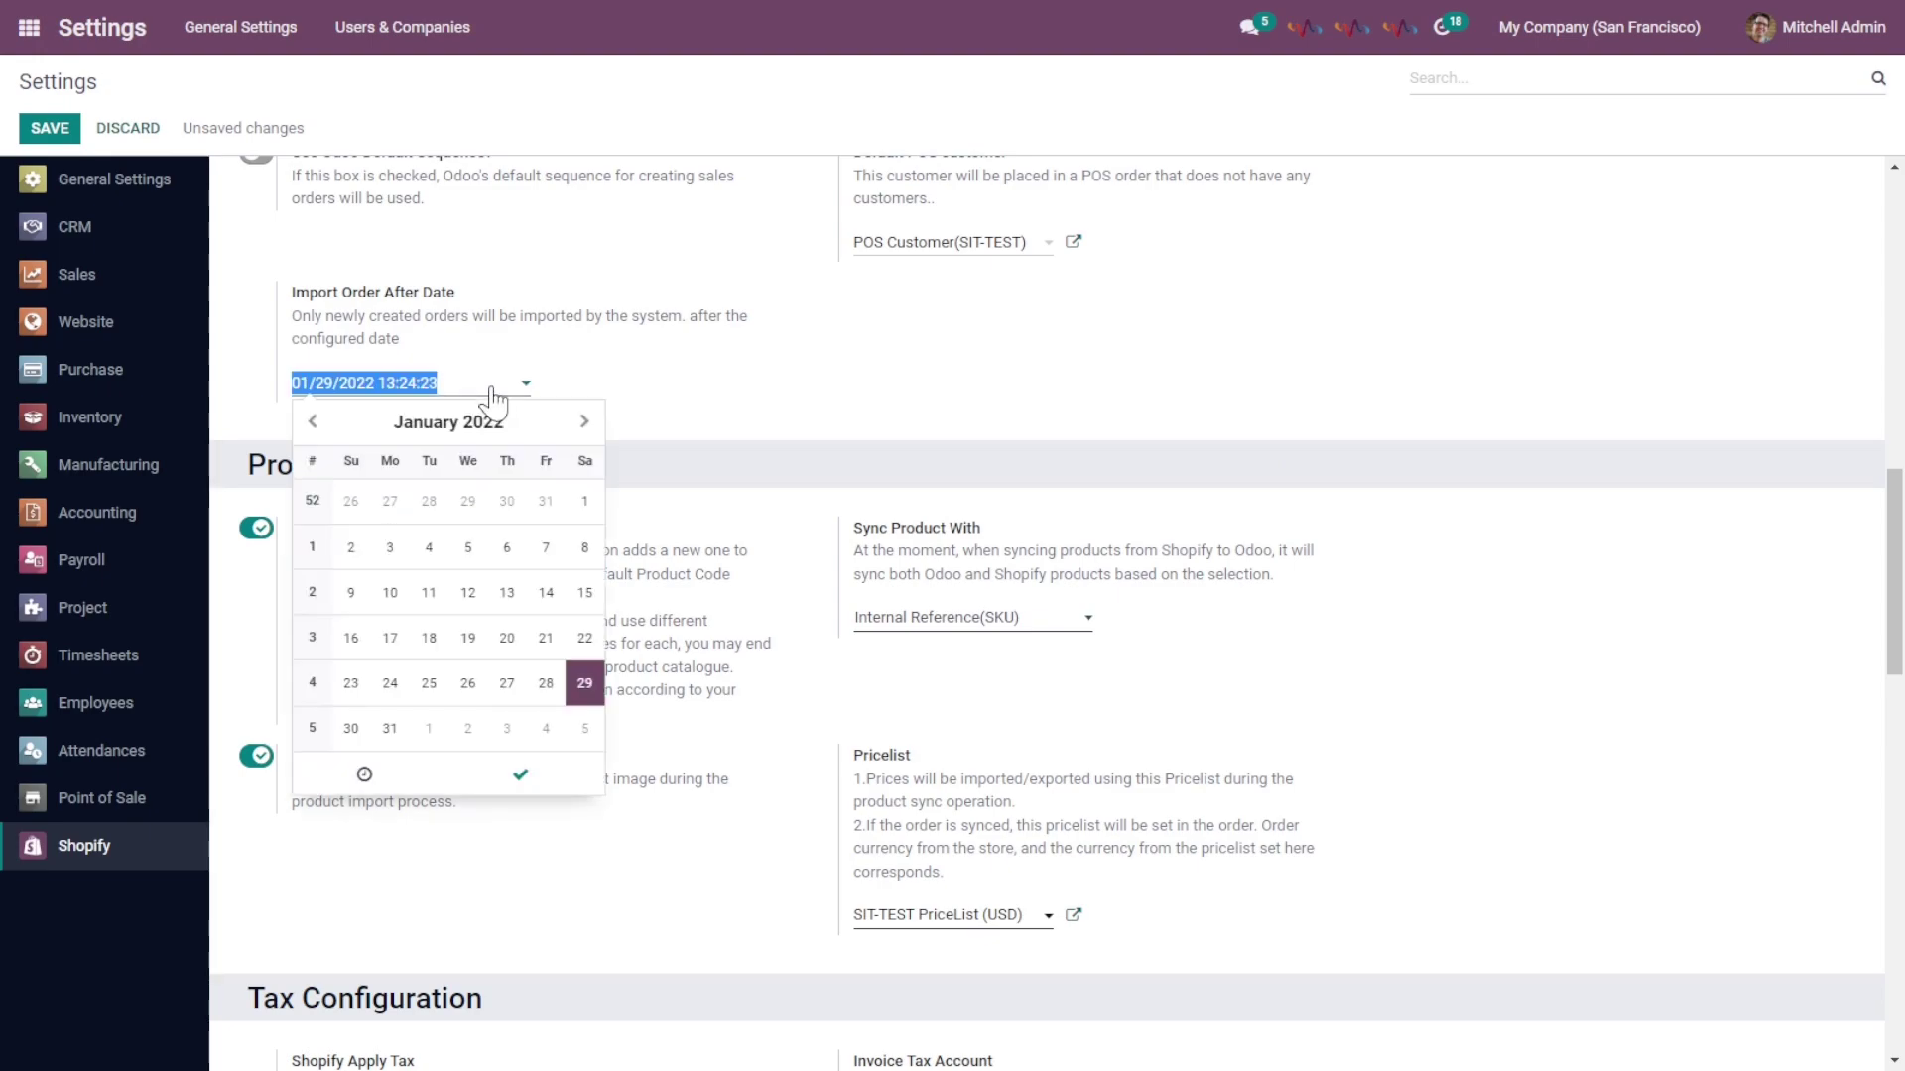
left_click(508, 408)
scroll(338, 293, "down", 3)
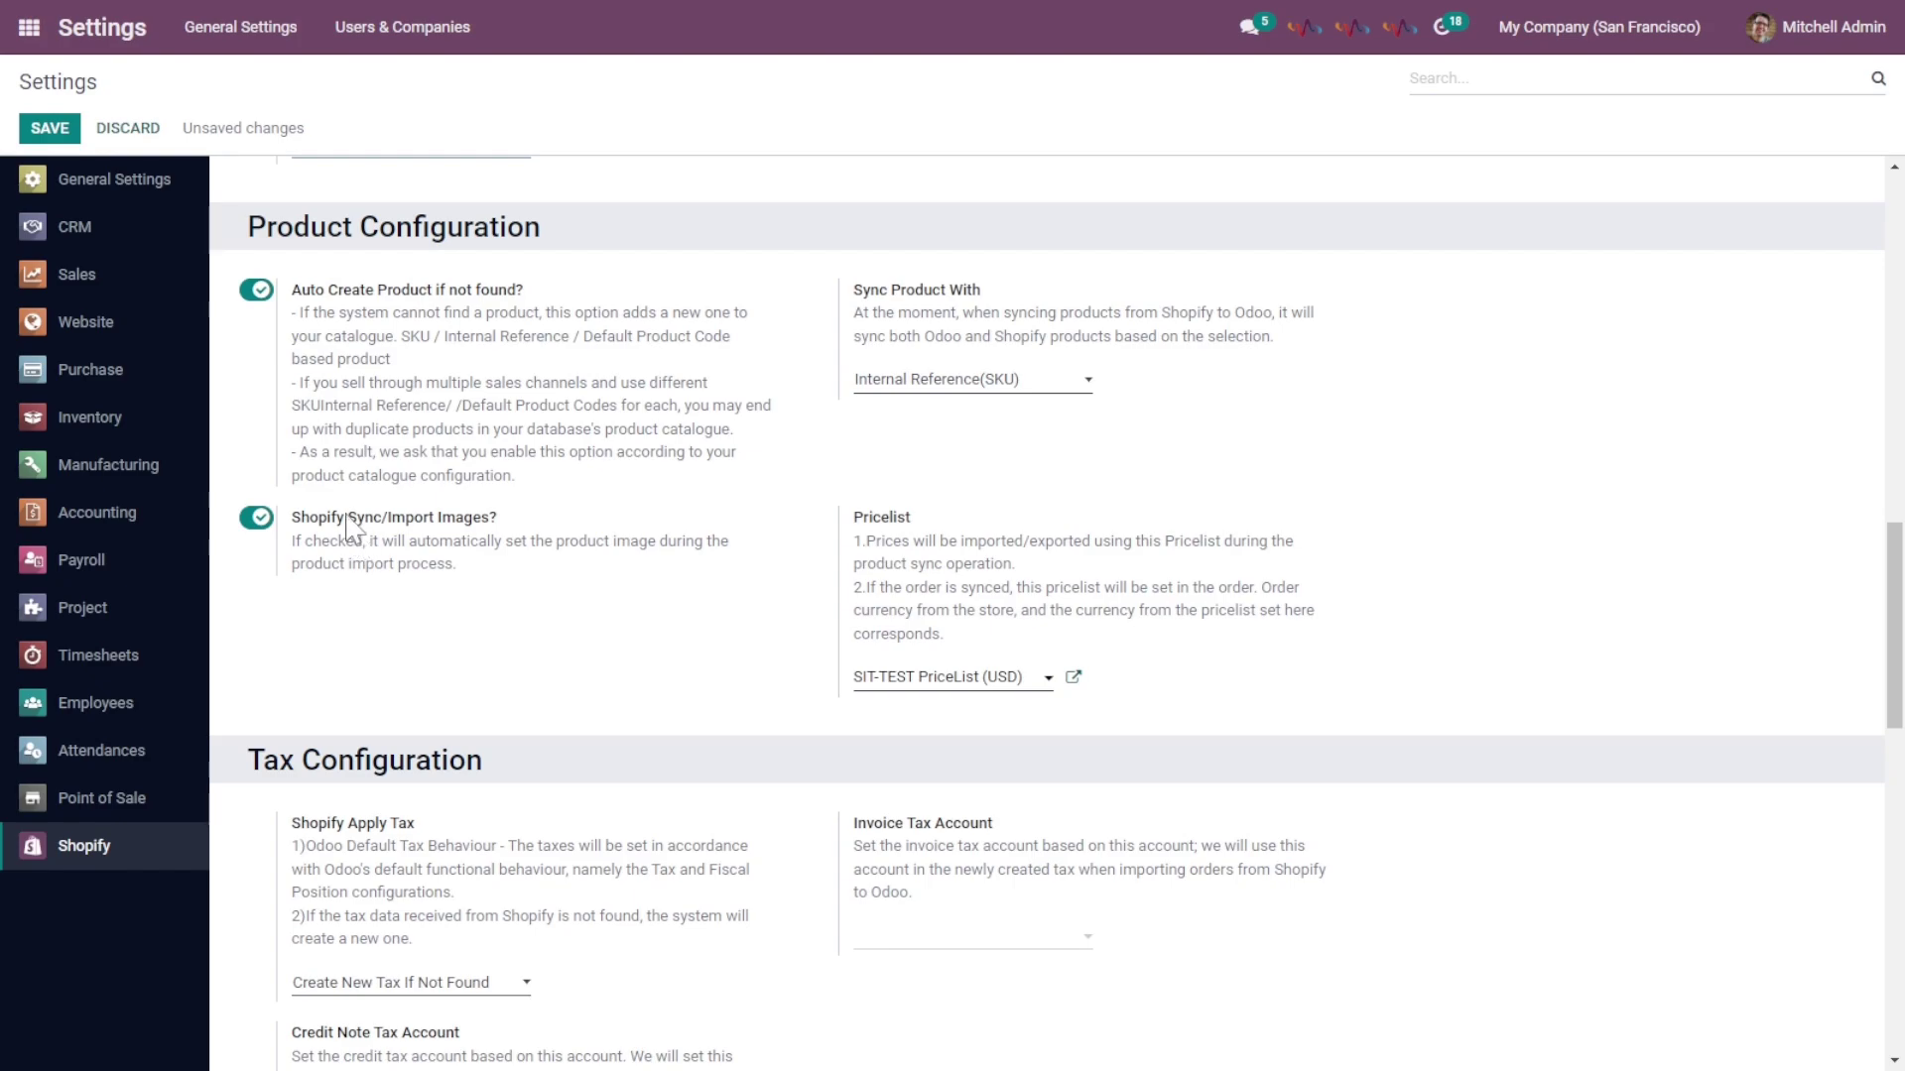
scroll(791, 543, "down", 3)
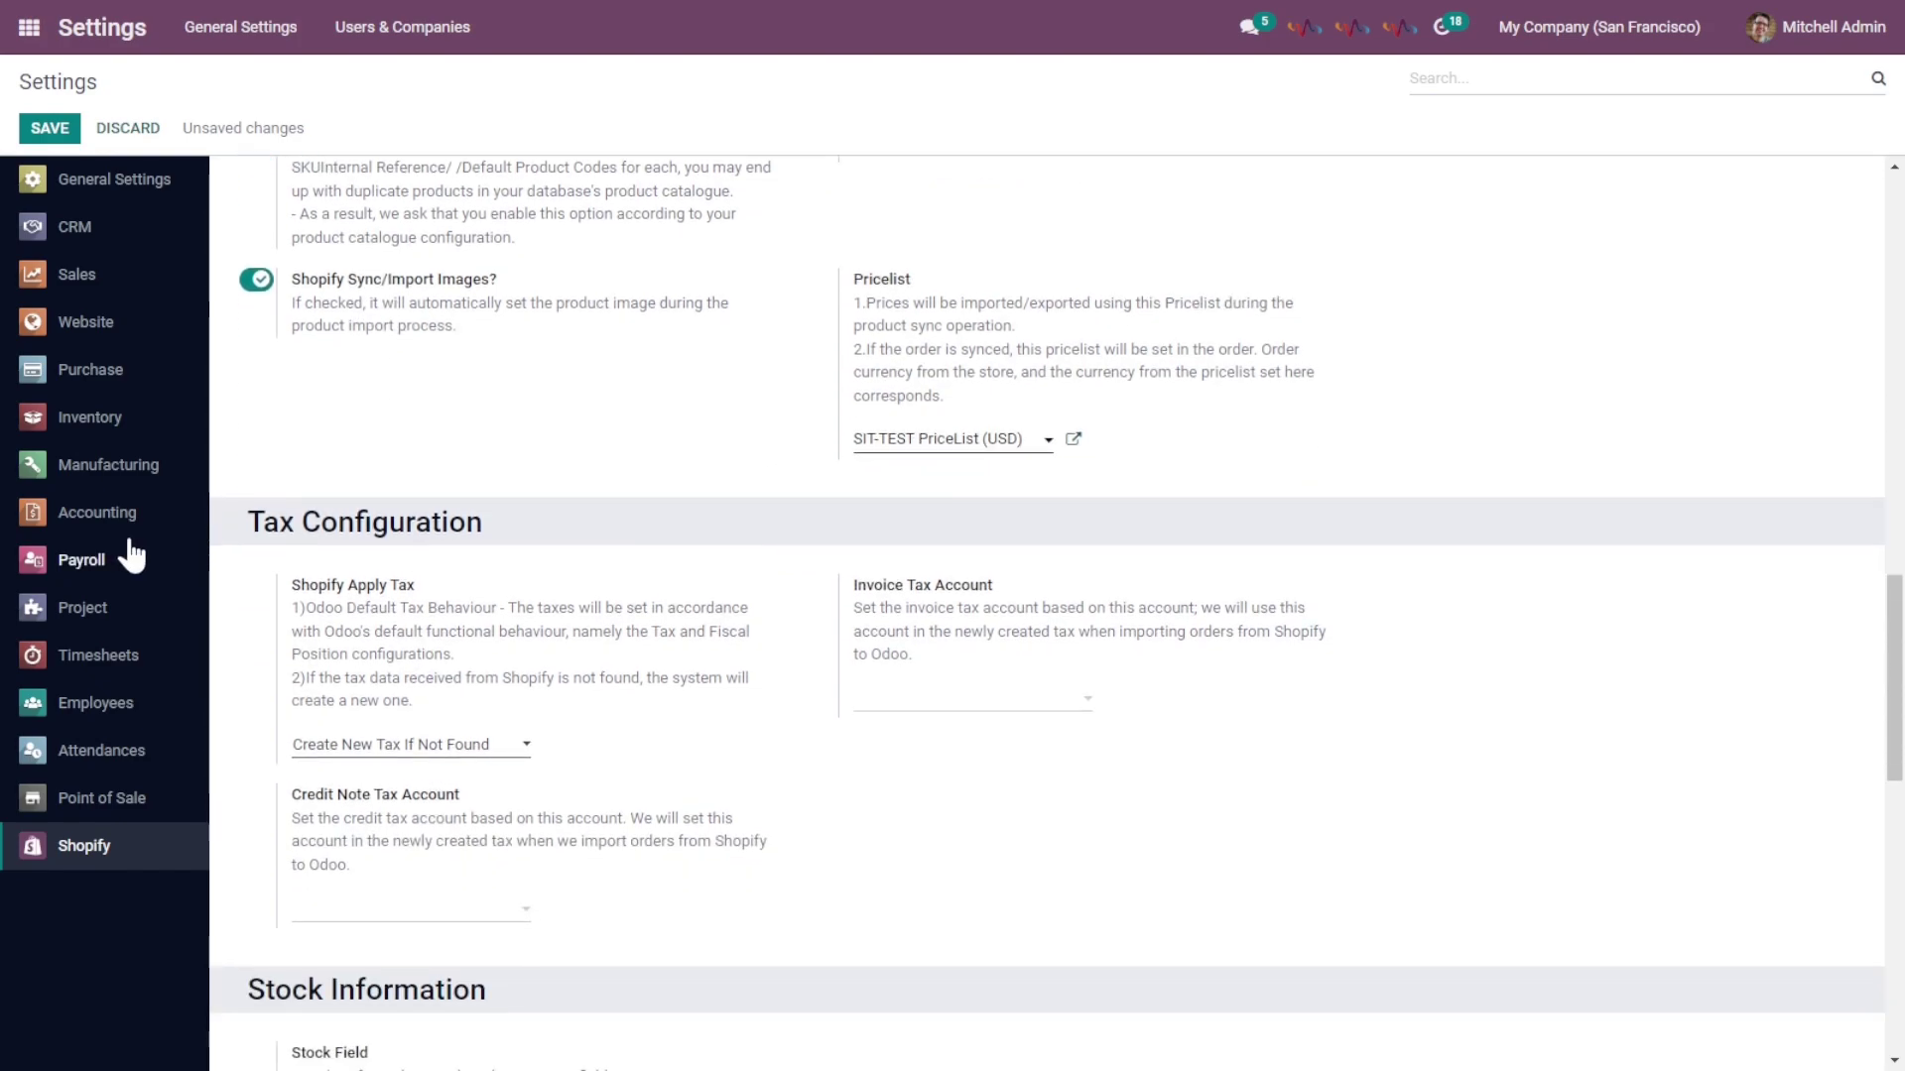
scroll(405, 516, "down", 3)
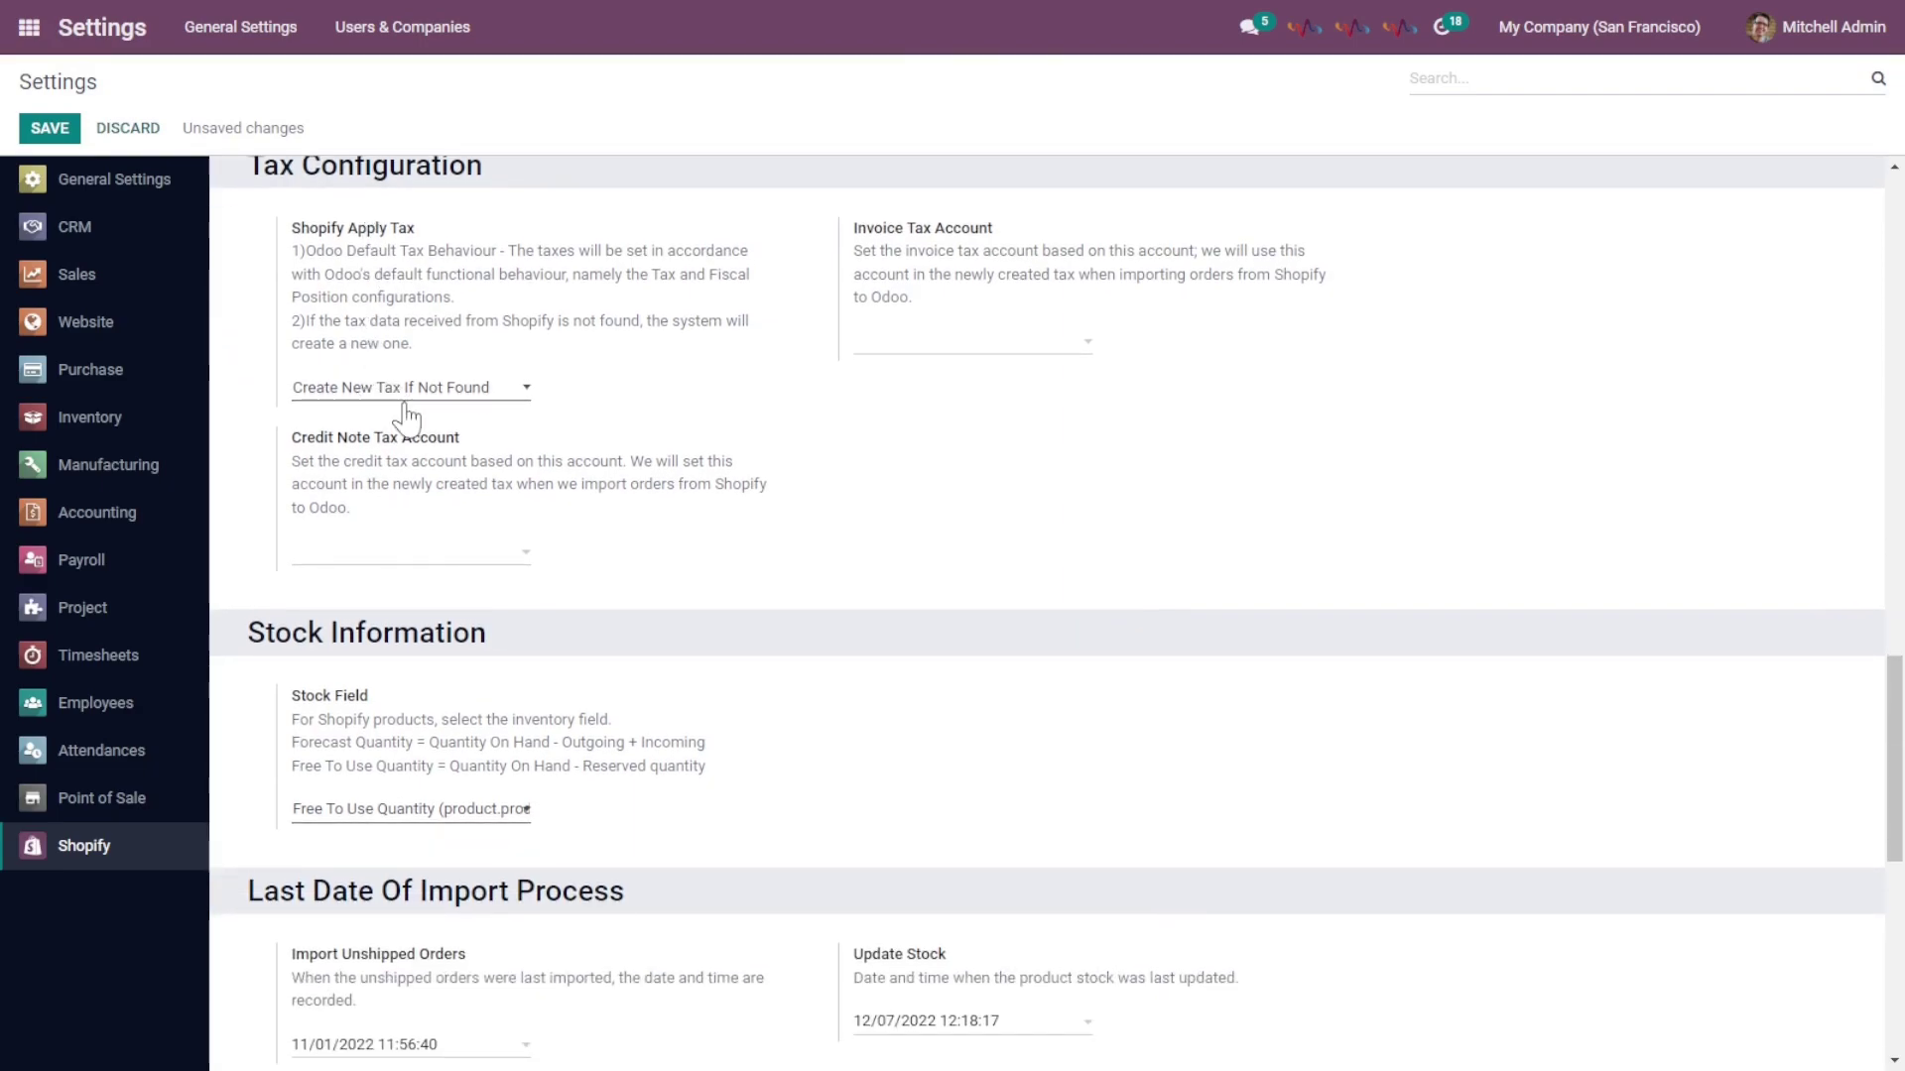
left_click(405, 393)
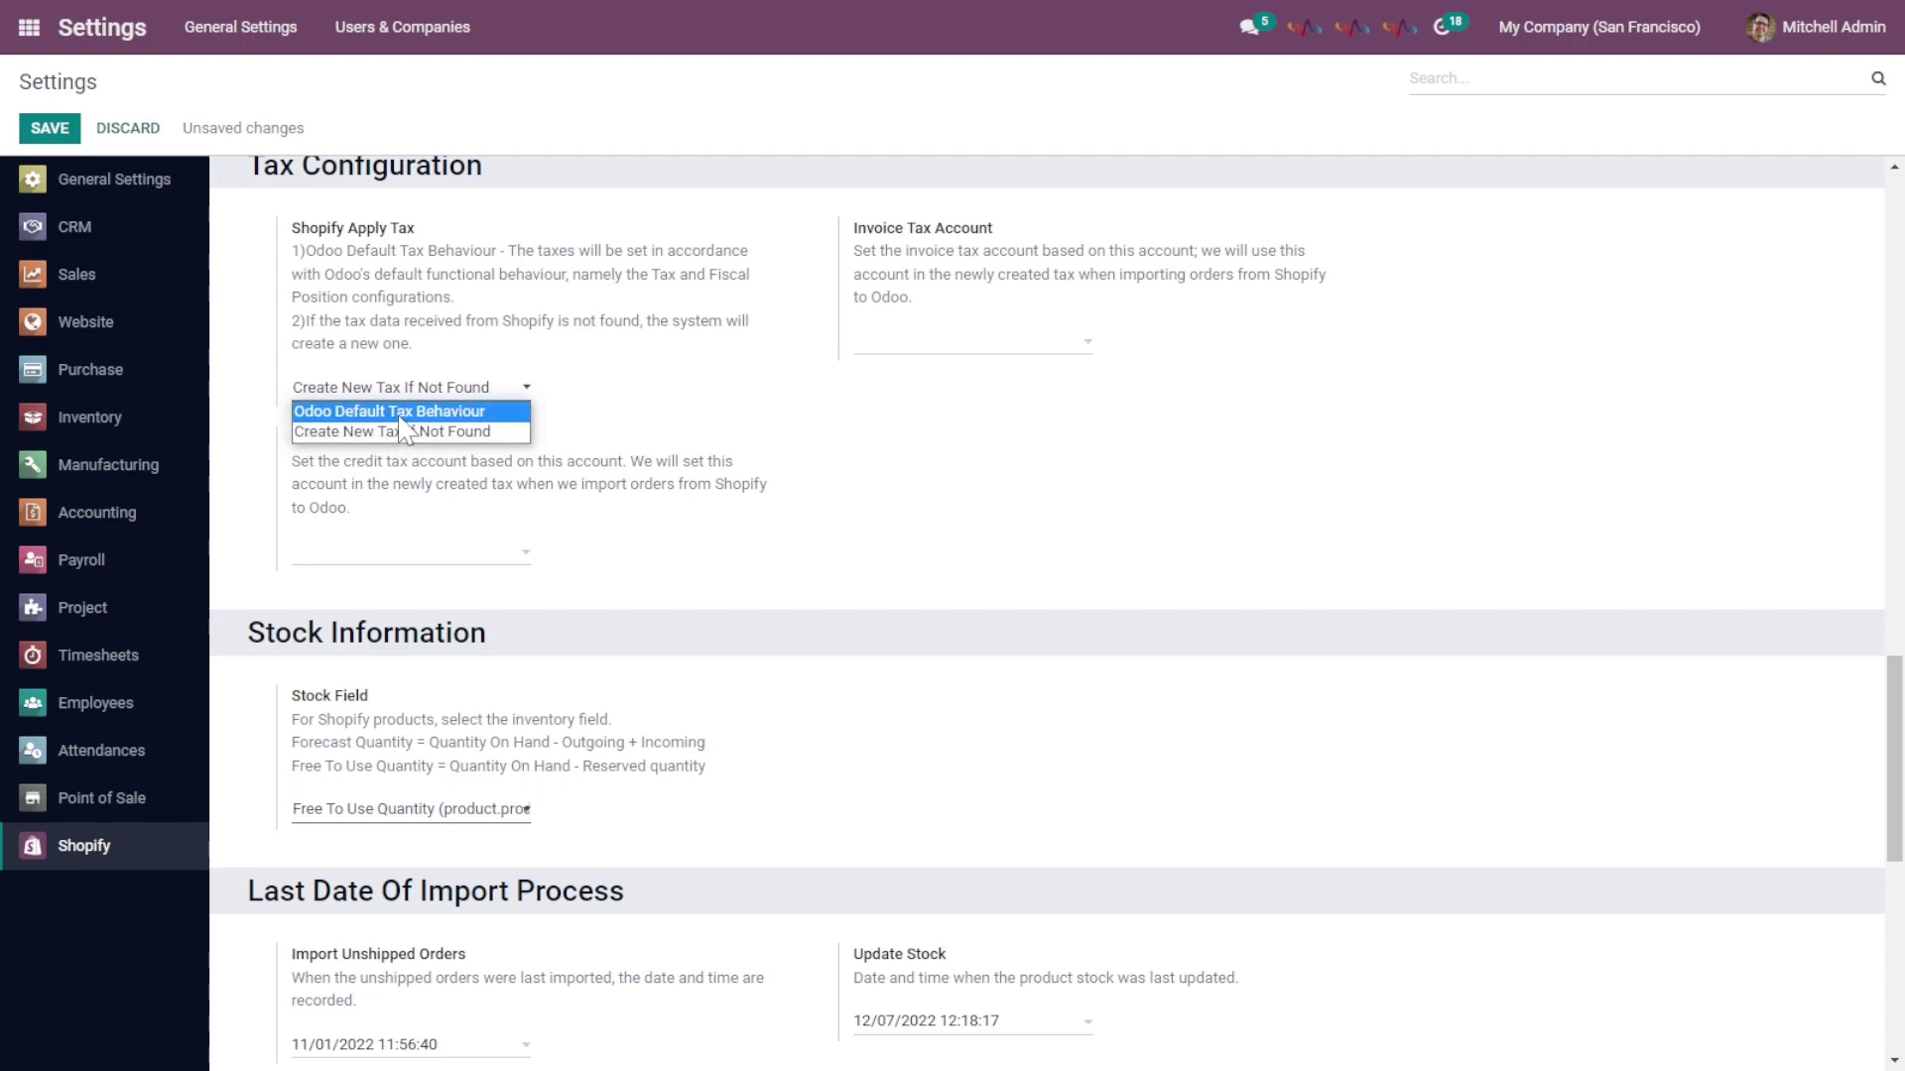
left_click(403, 430)
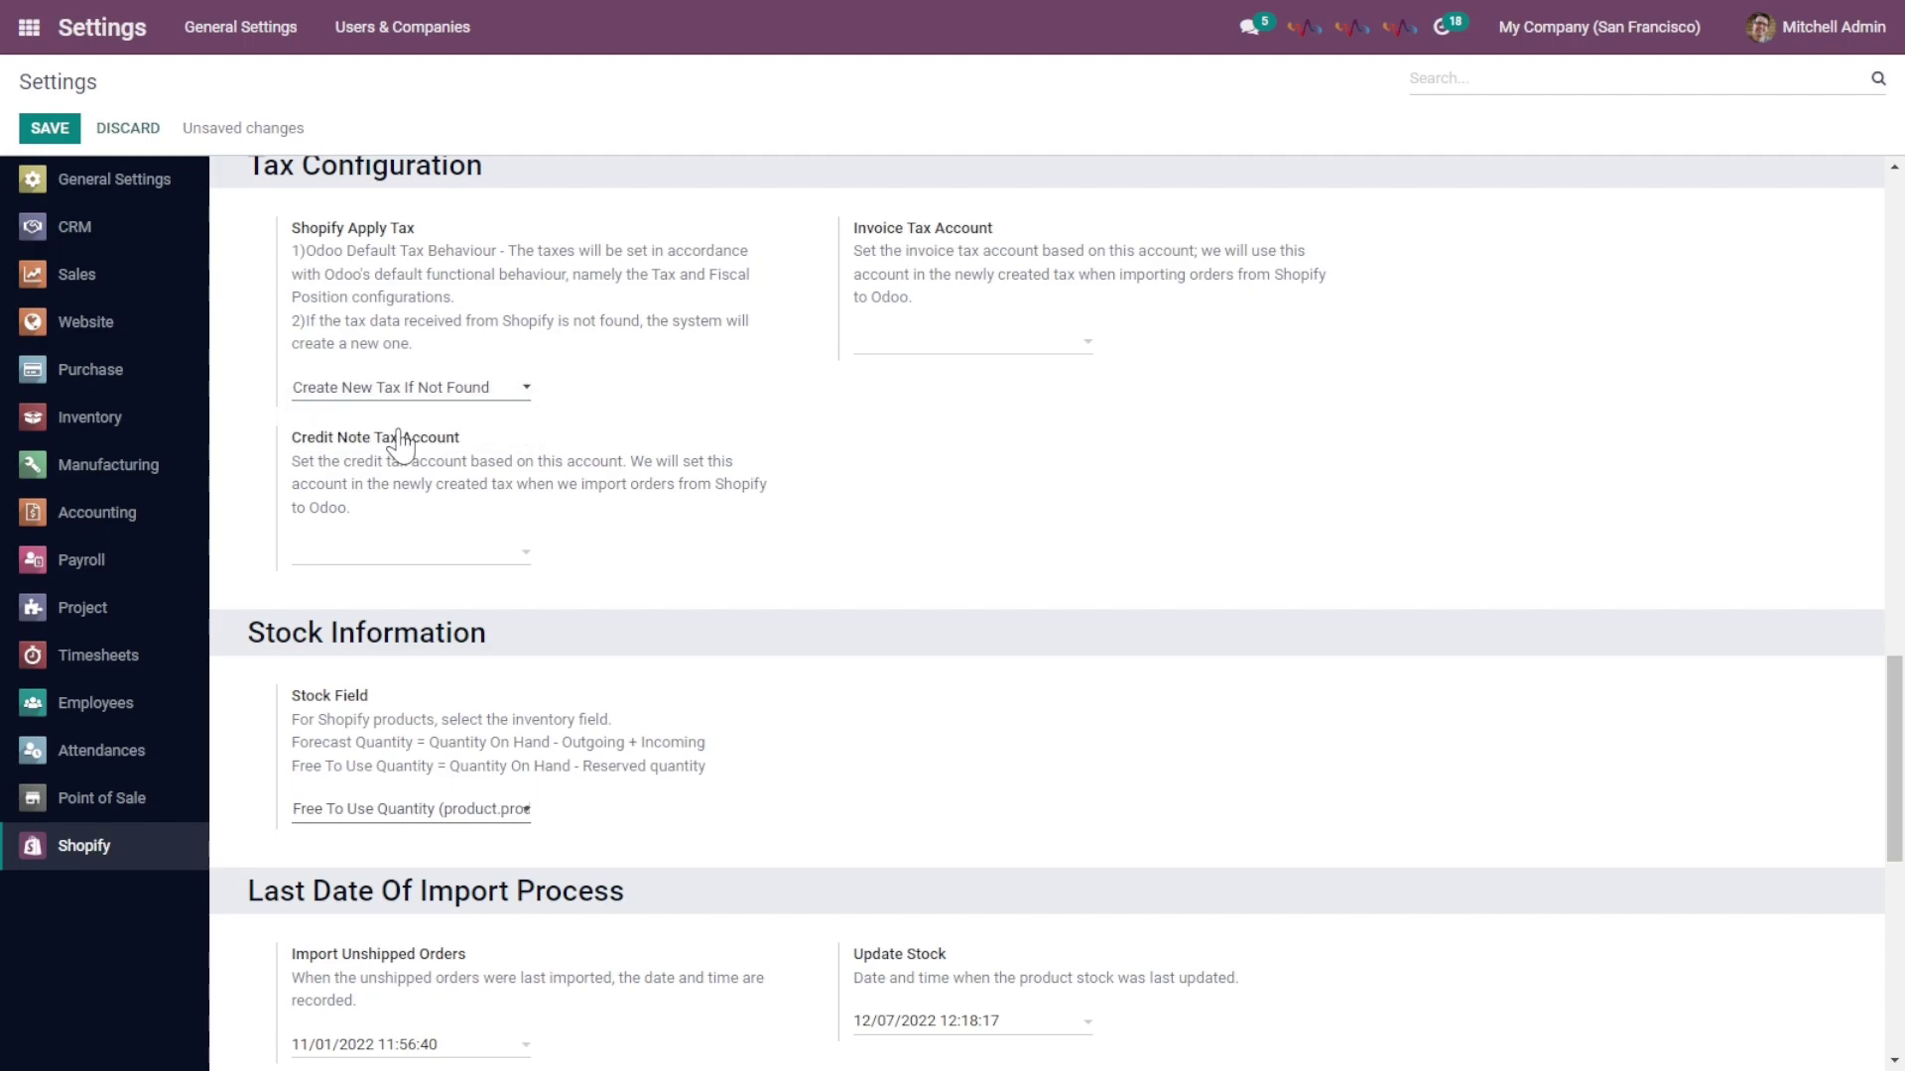
scroll(534, 531, "down", 3)
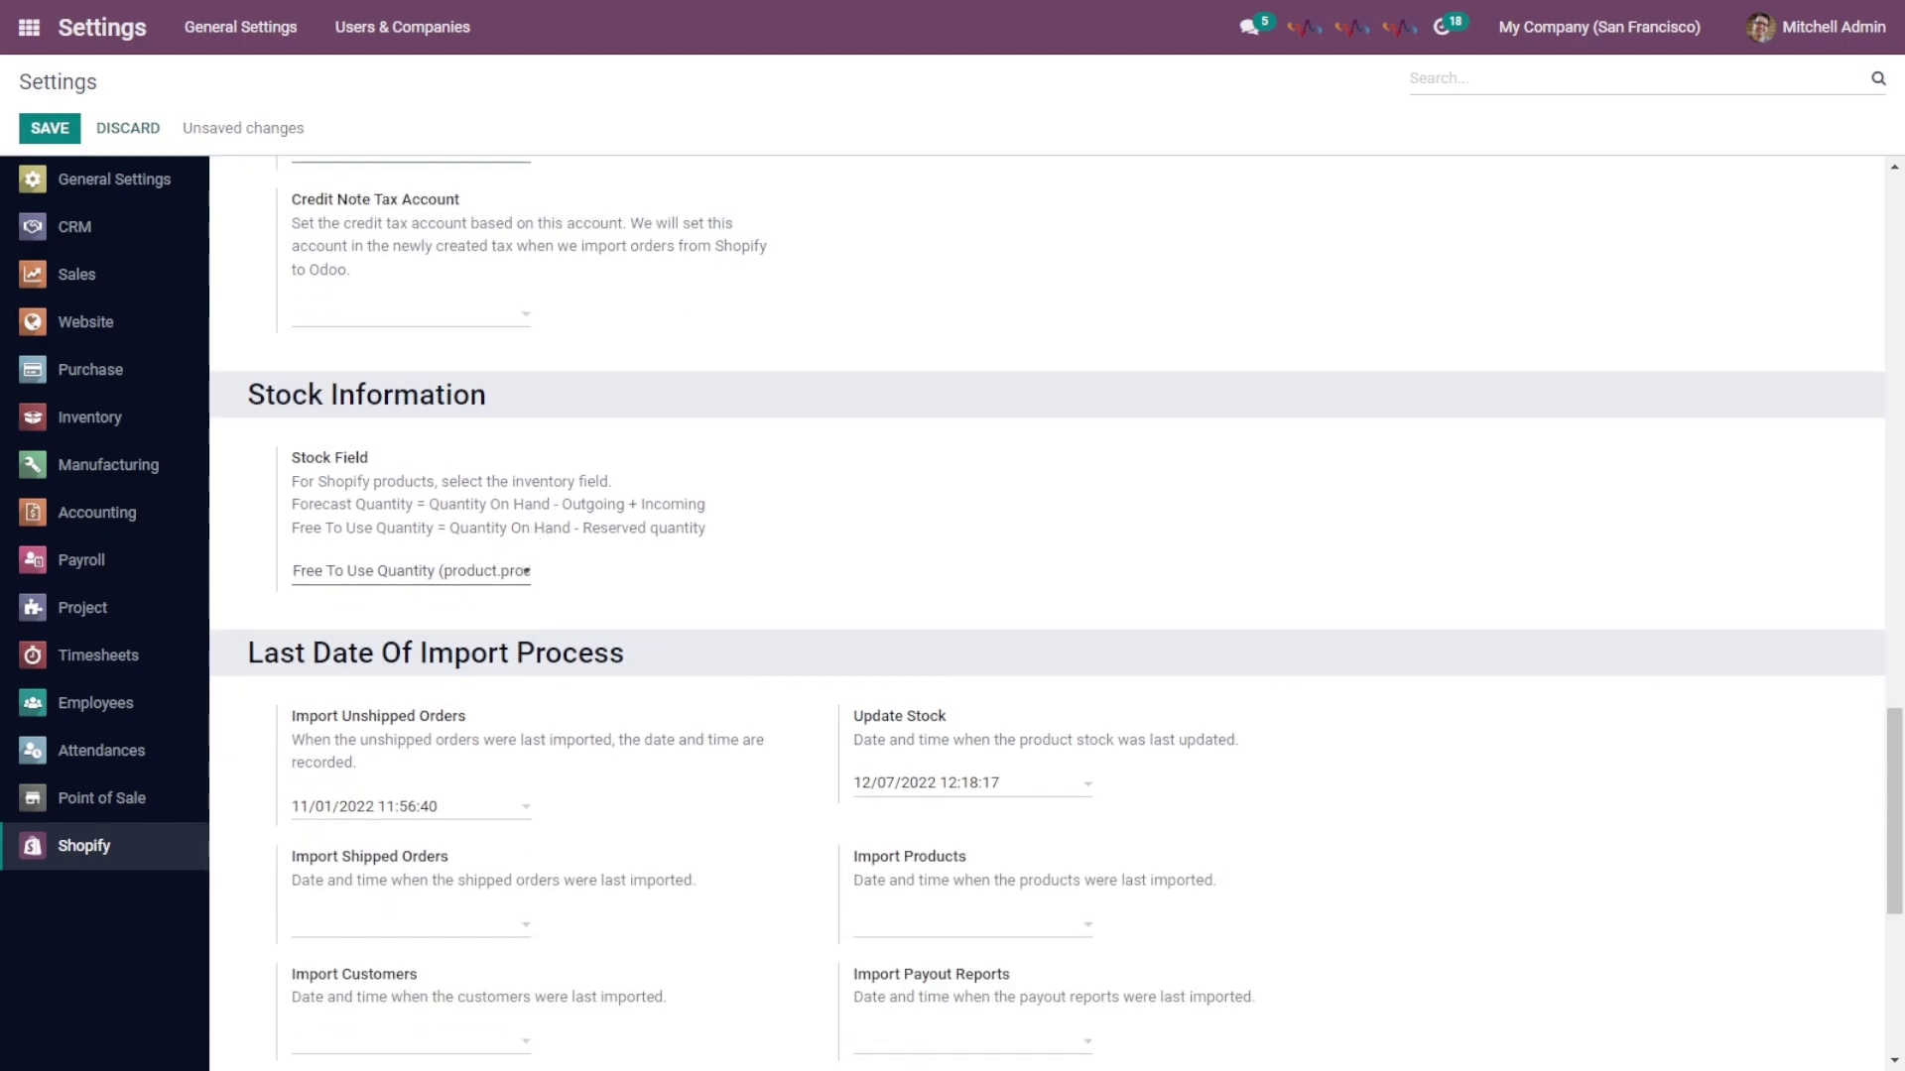
left_click(383, 573)
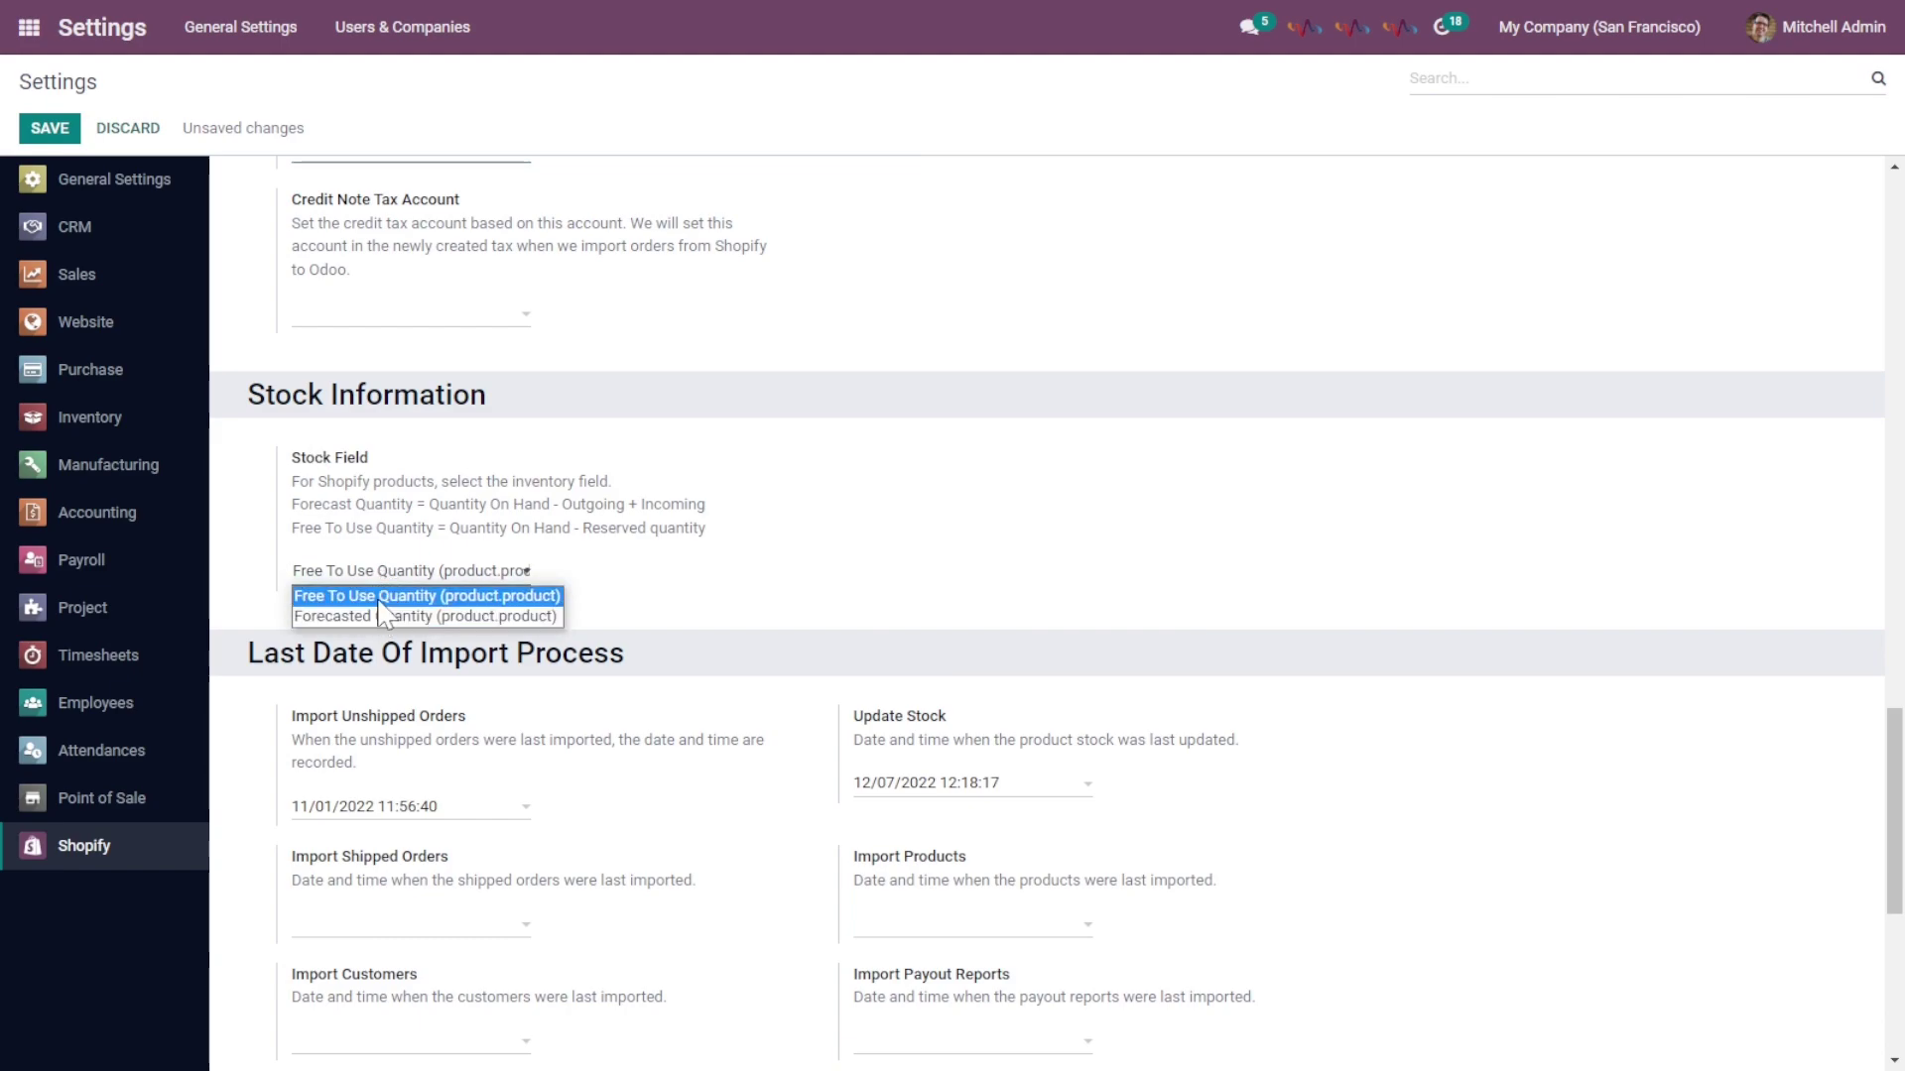
left_click(381, 602)
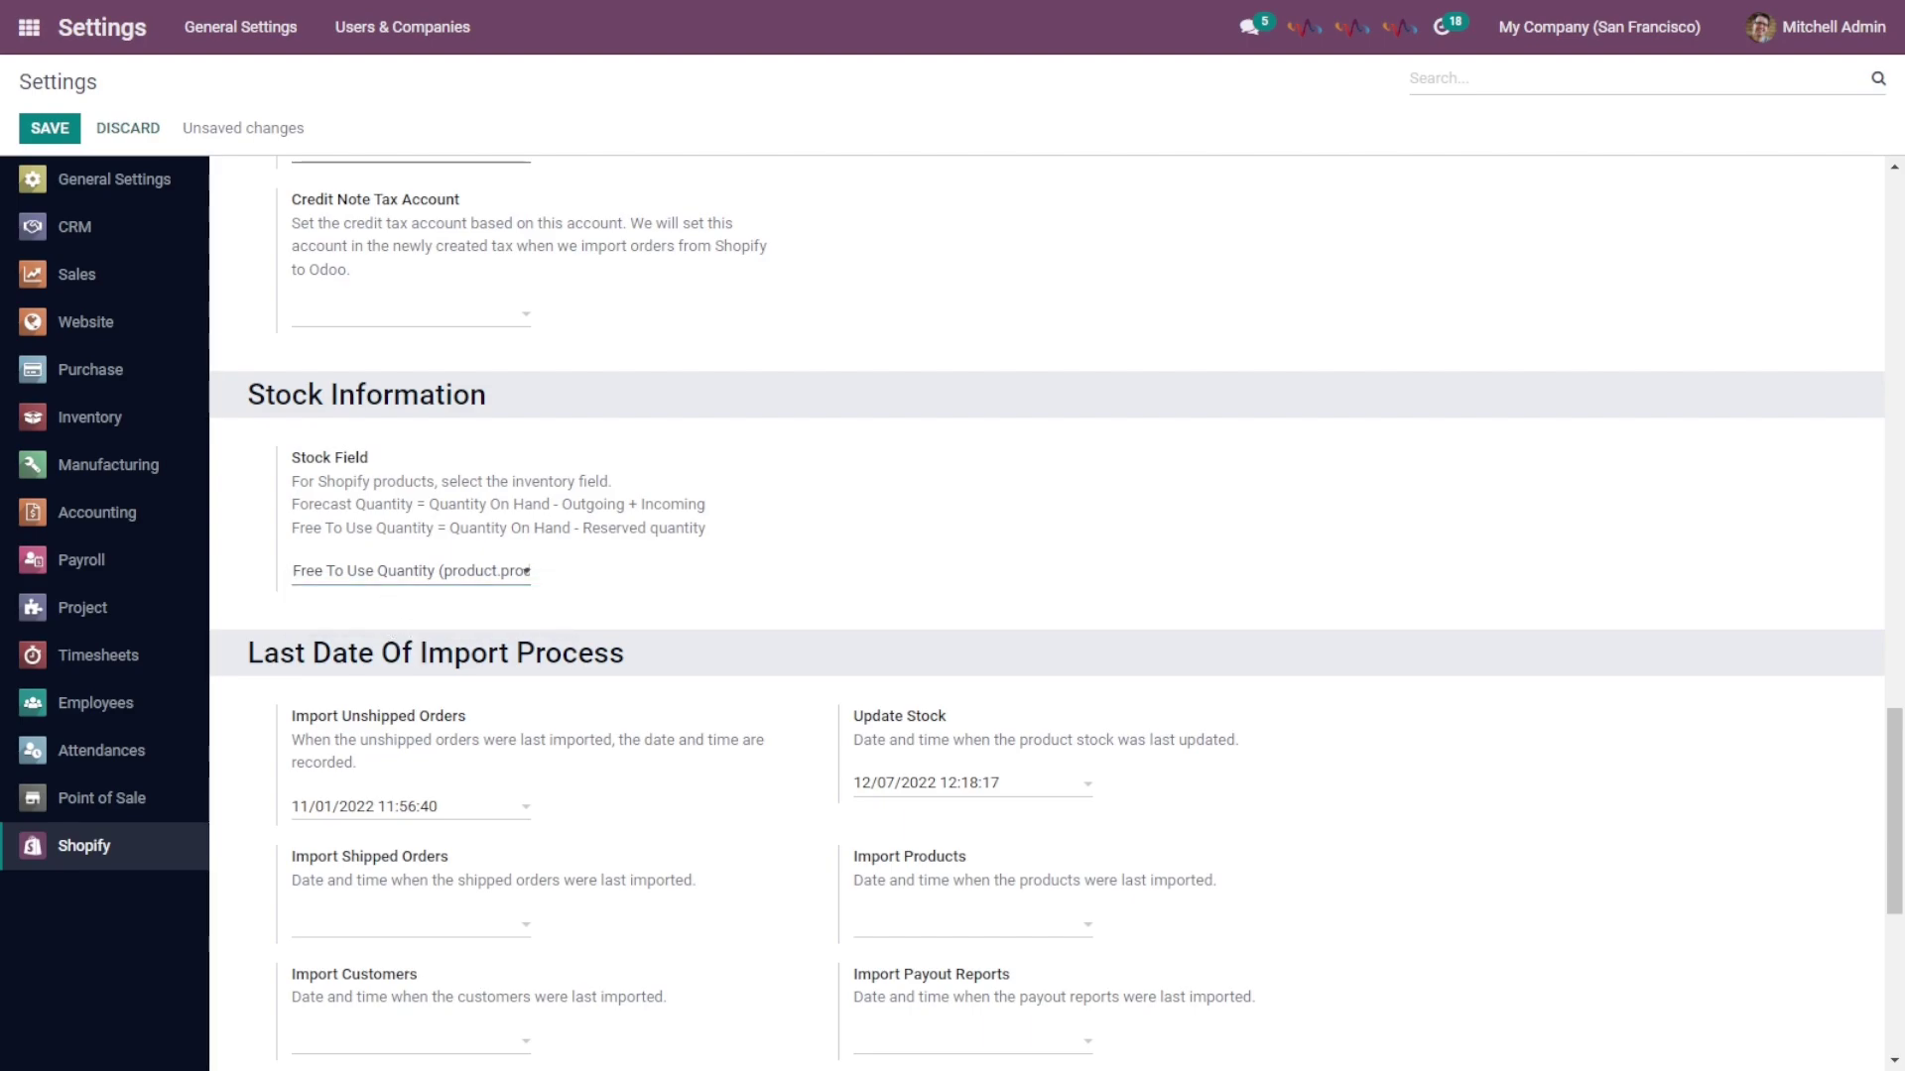
scroll(442, 595, "down", 3)
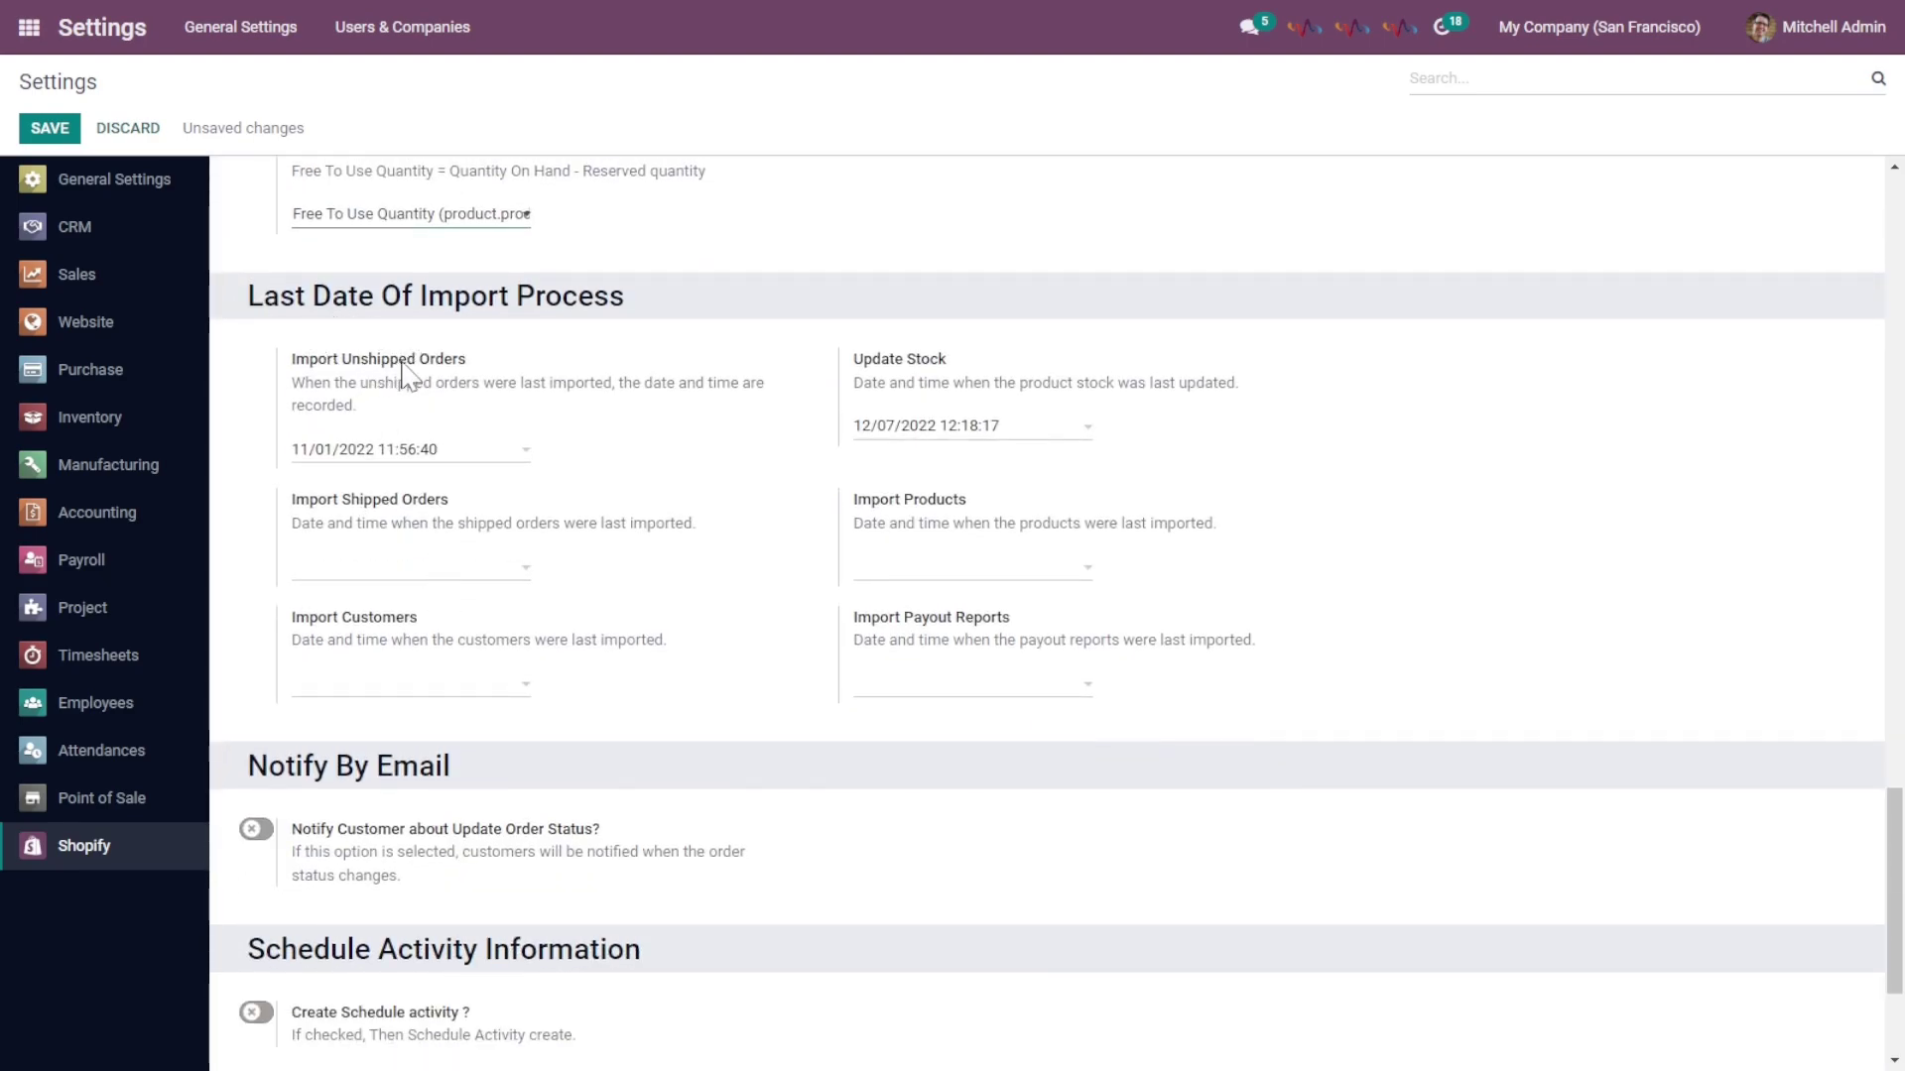
left_click(454, 458)
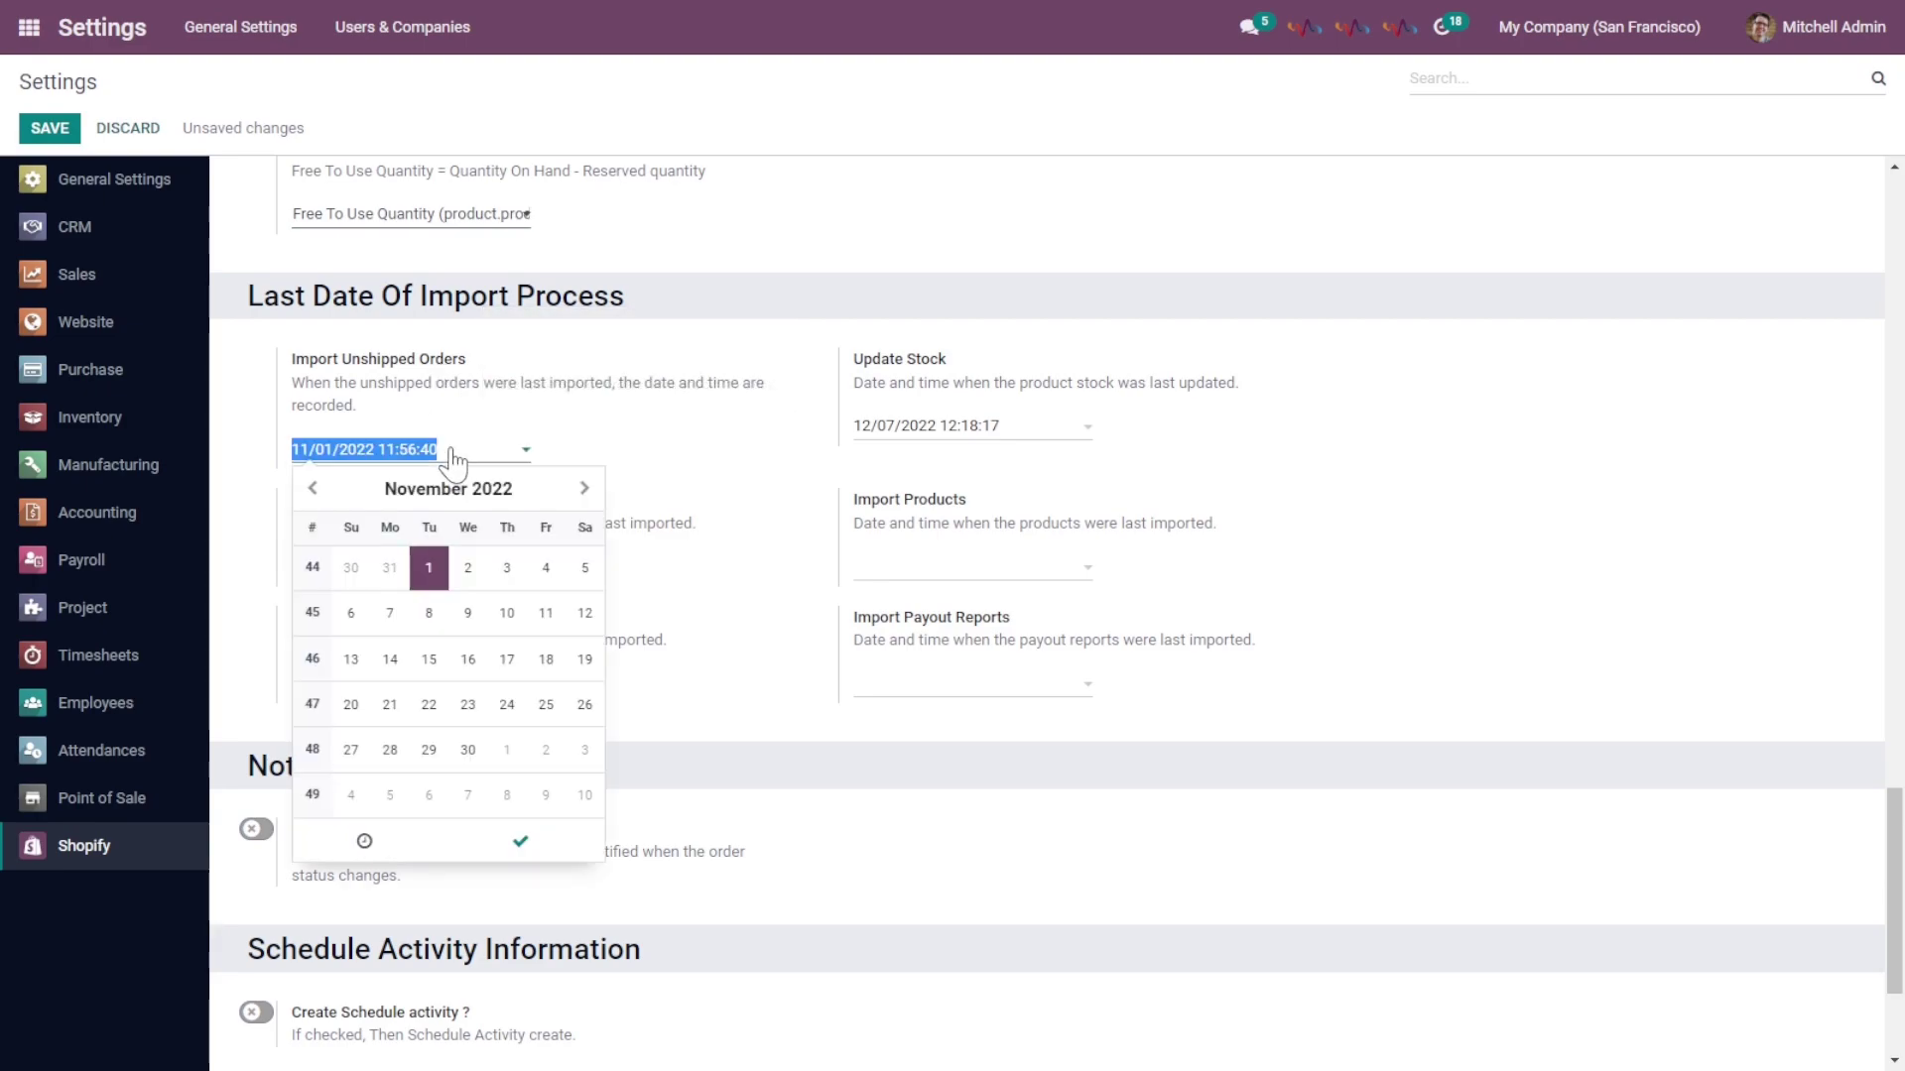
left_click(476, 456)
left_click(476, 568)
left_click(476, 586)
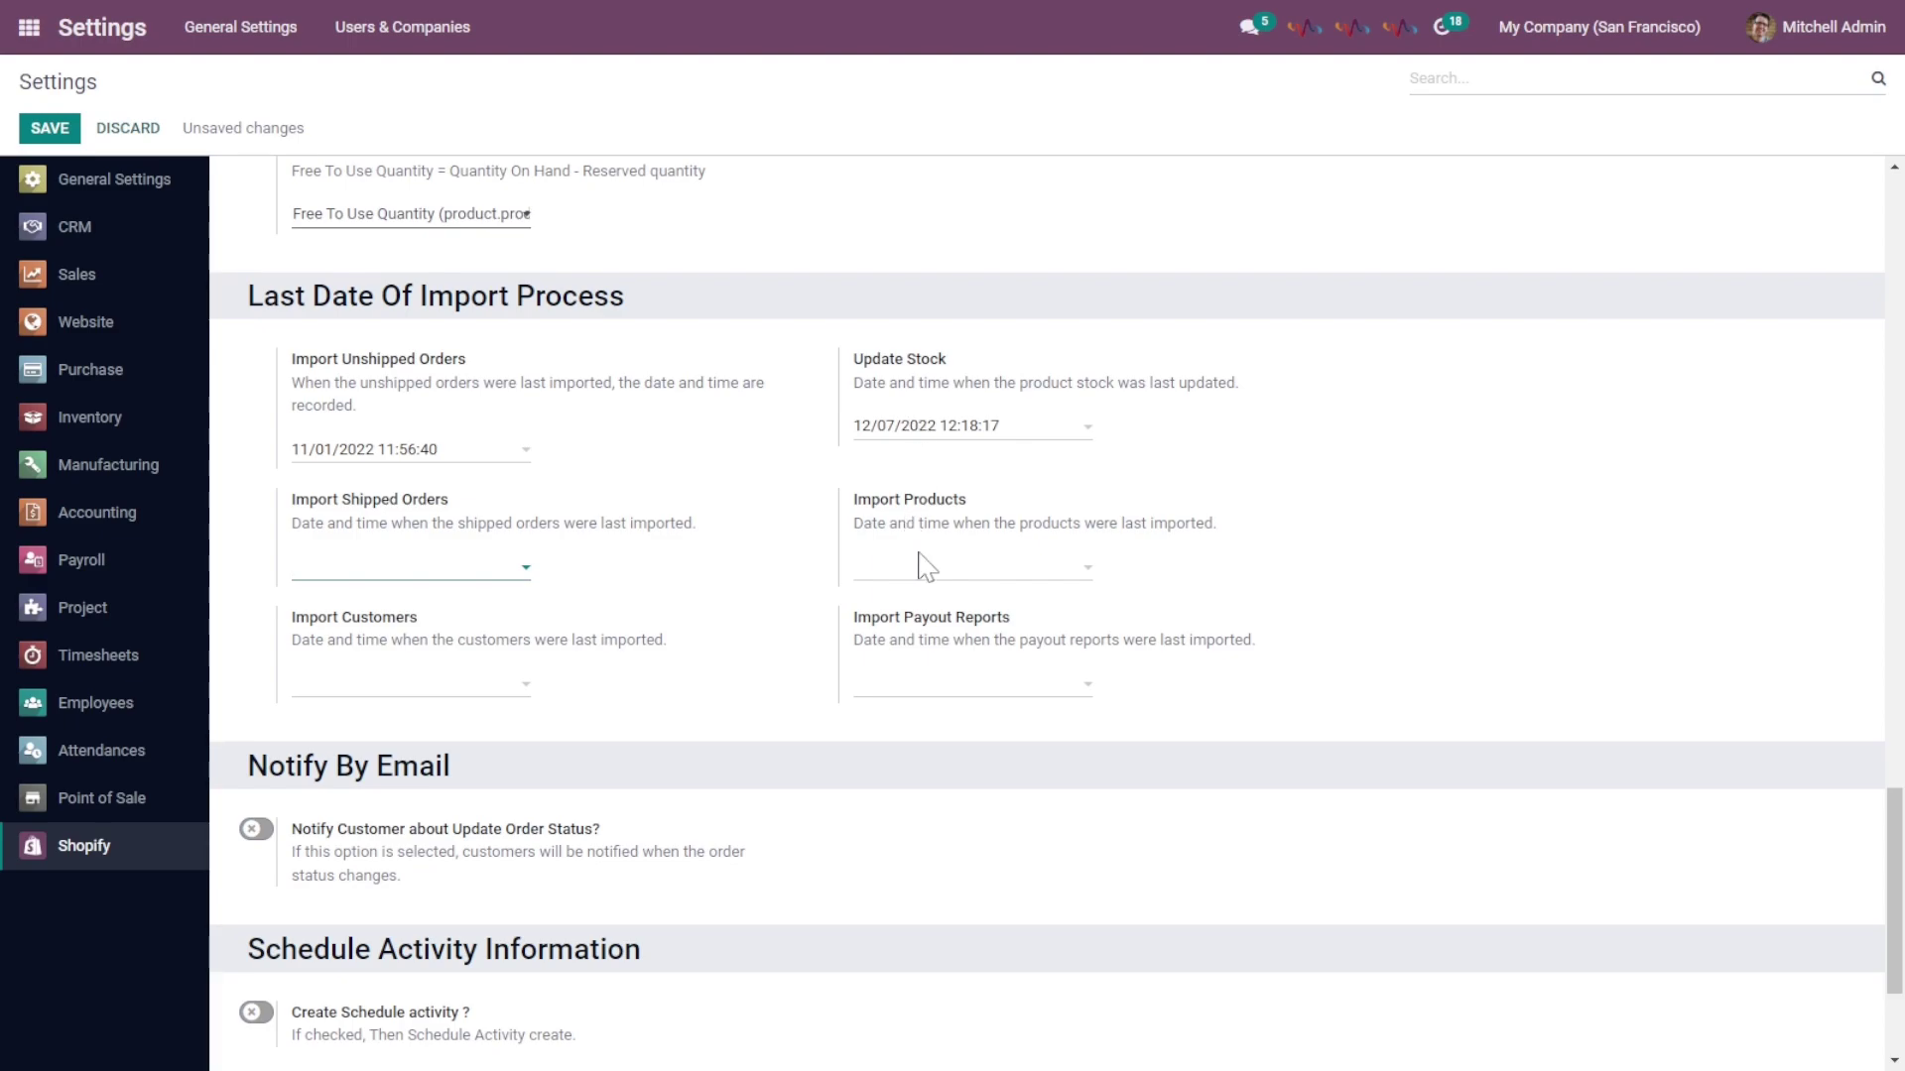
scroll(442, 617, "down", 3)
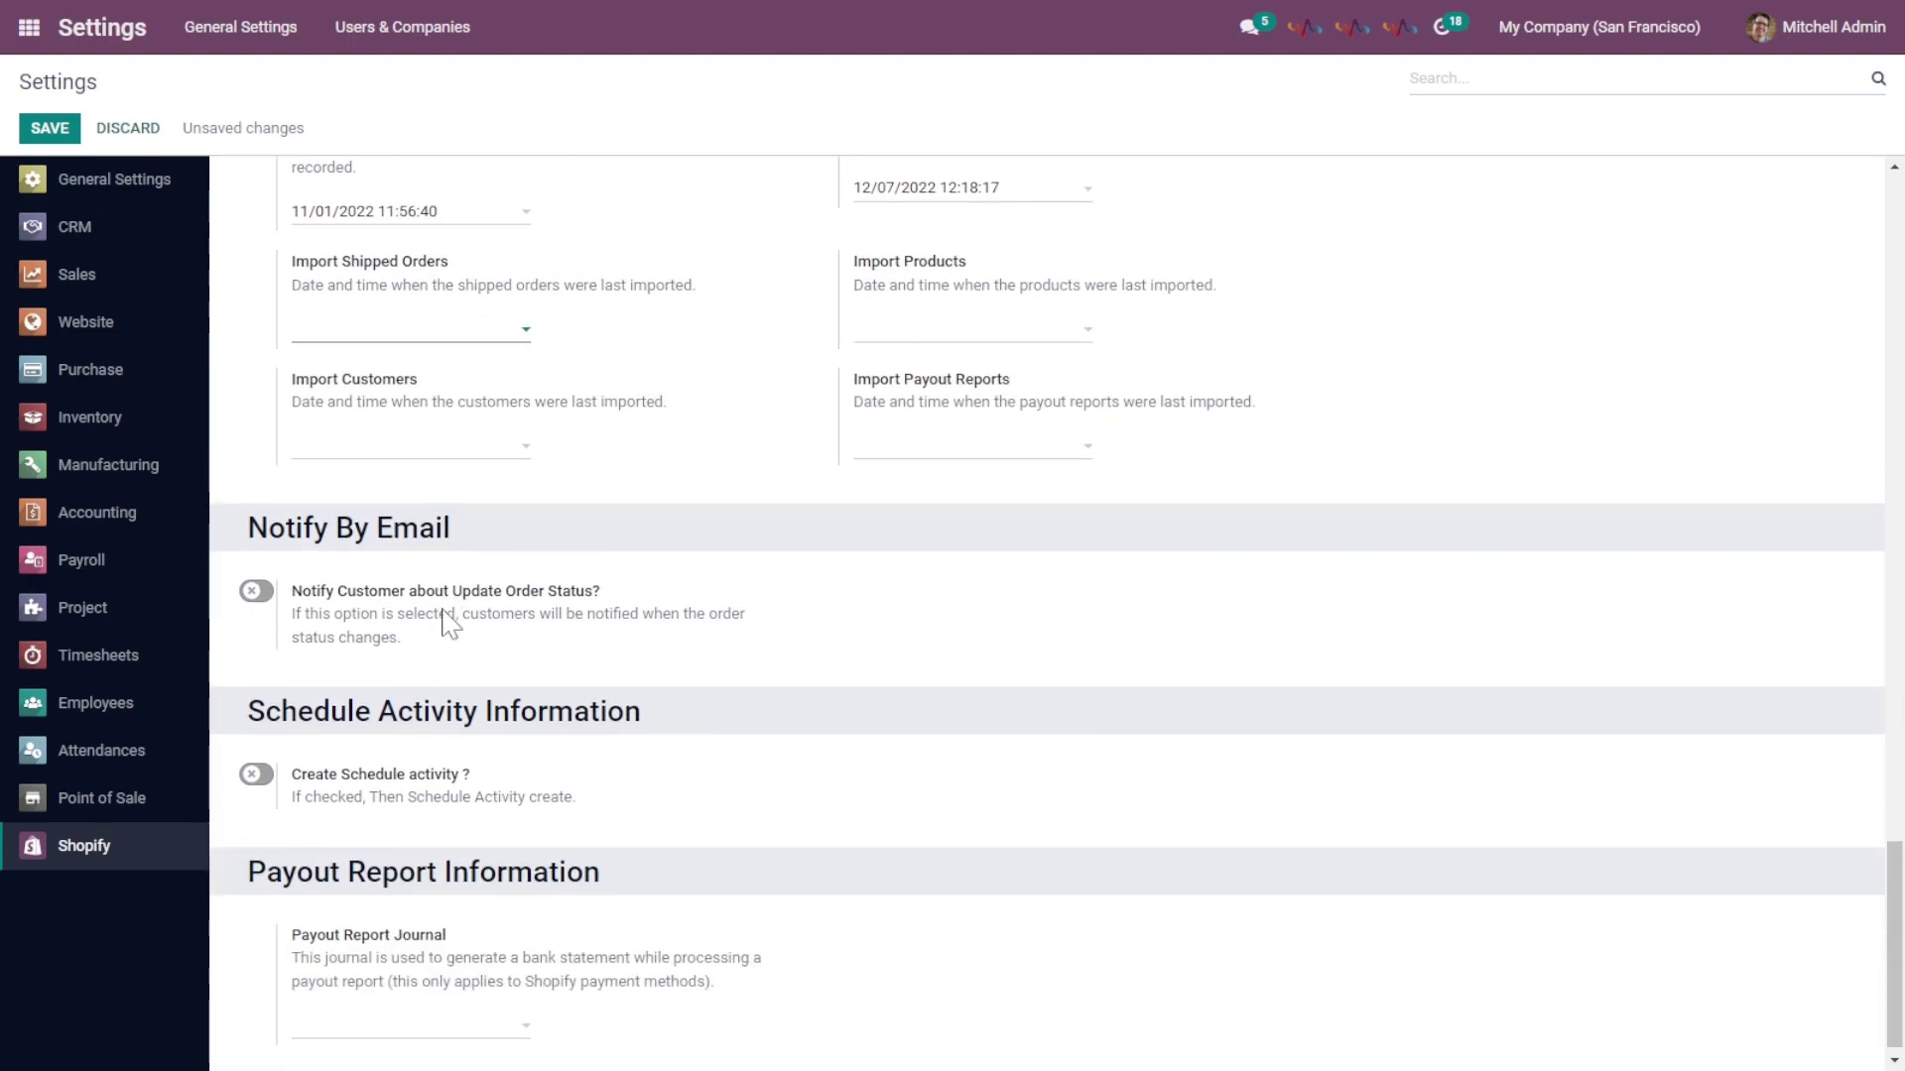
mouse_move(297, 591)
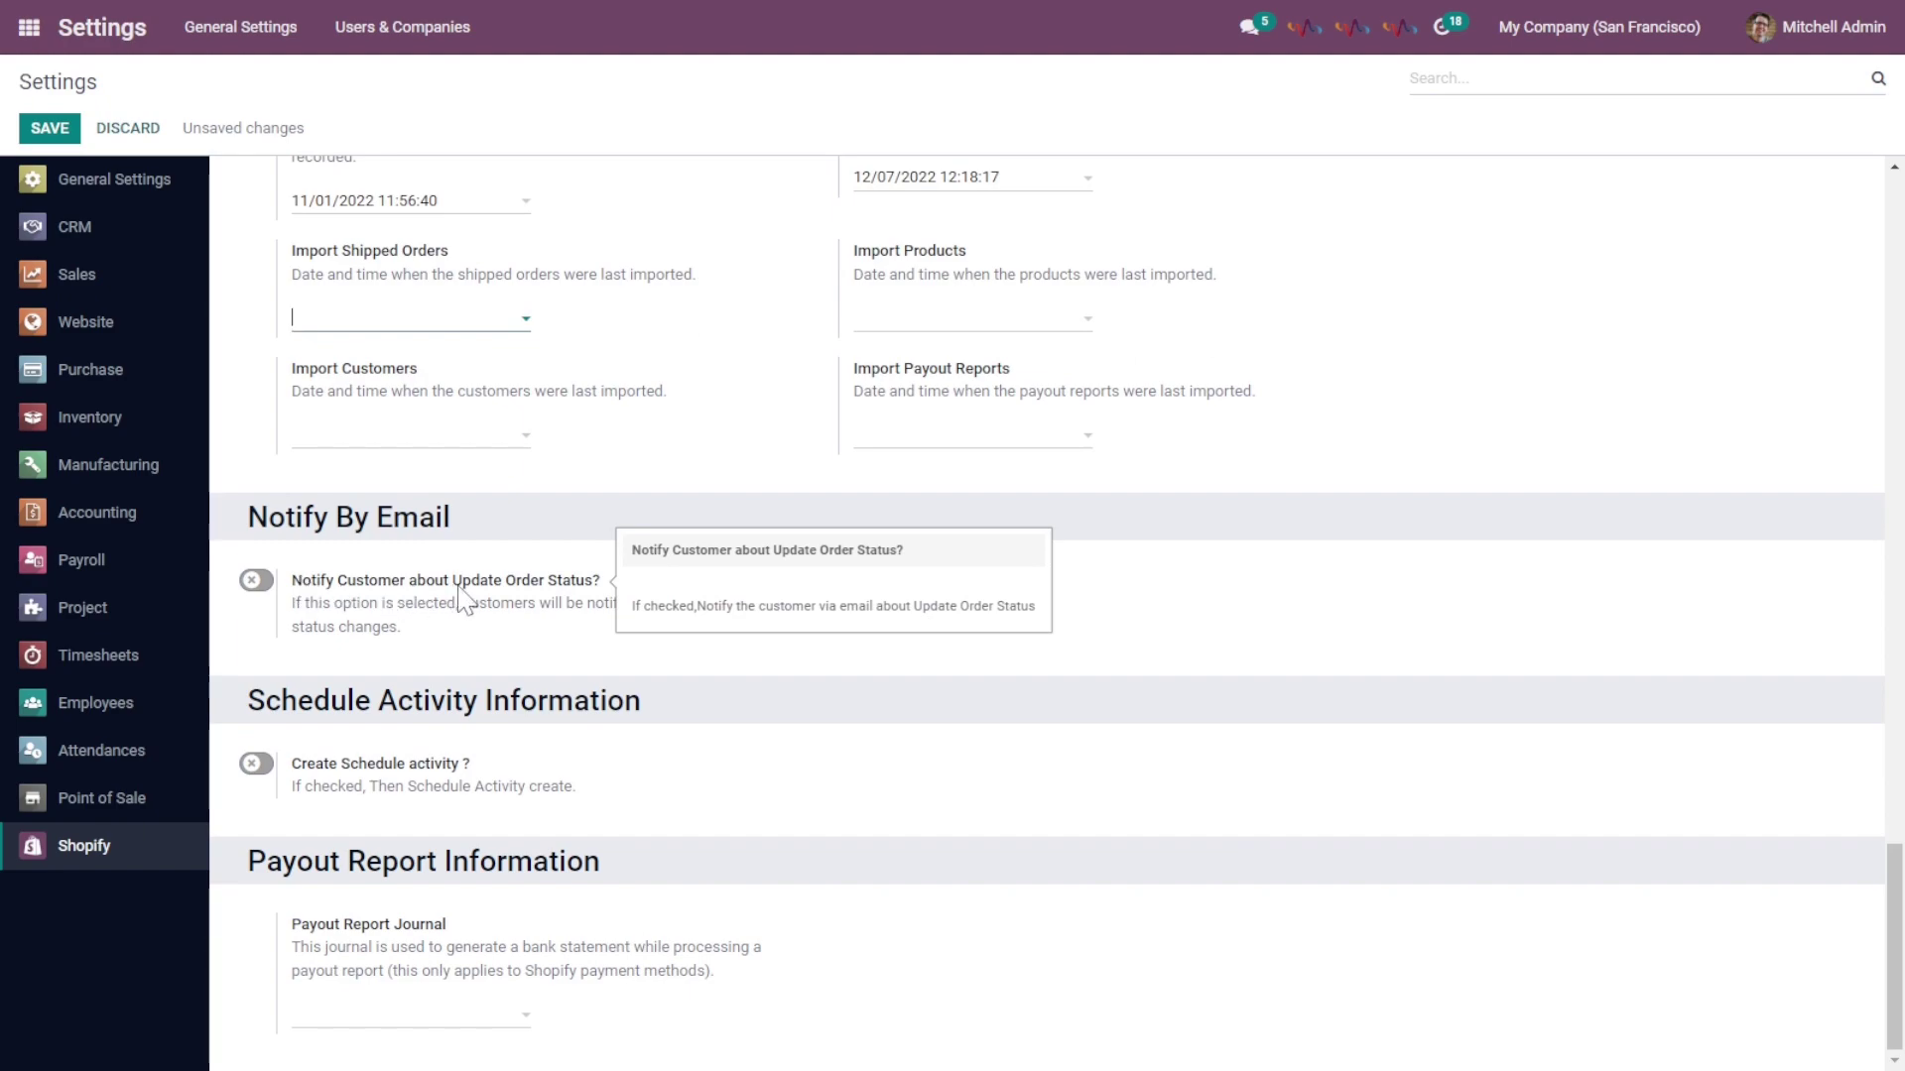
Step: Toggle Create Schedule activity on and off again, then discard the unsaved Shopify settings changes
left_click(256, 766)
left_click(382, 913)
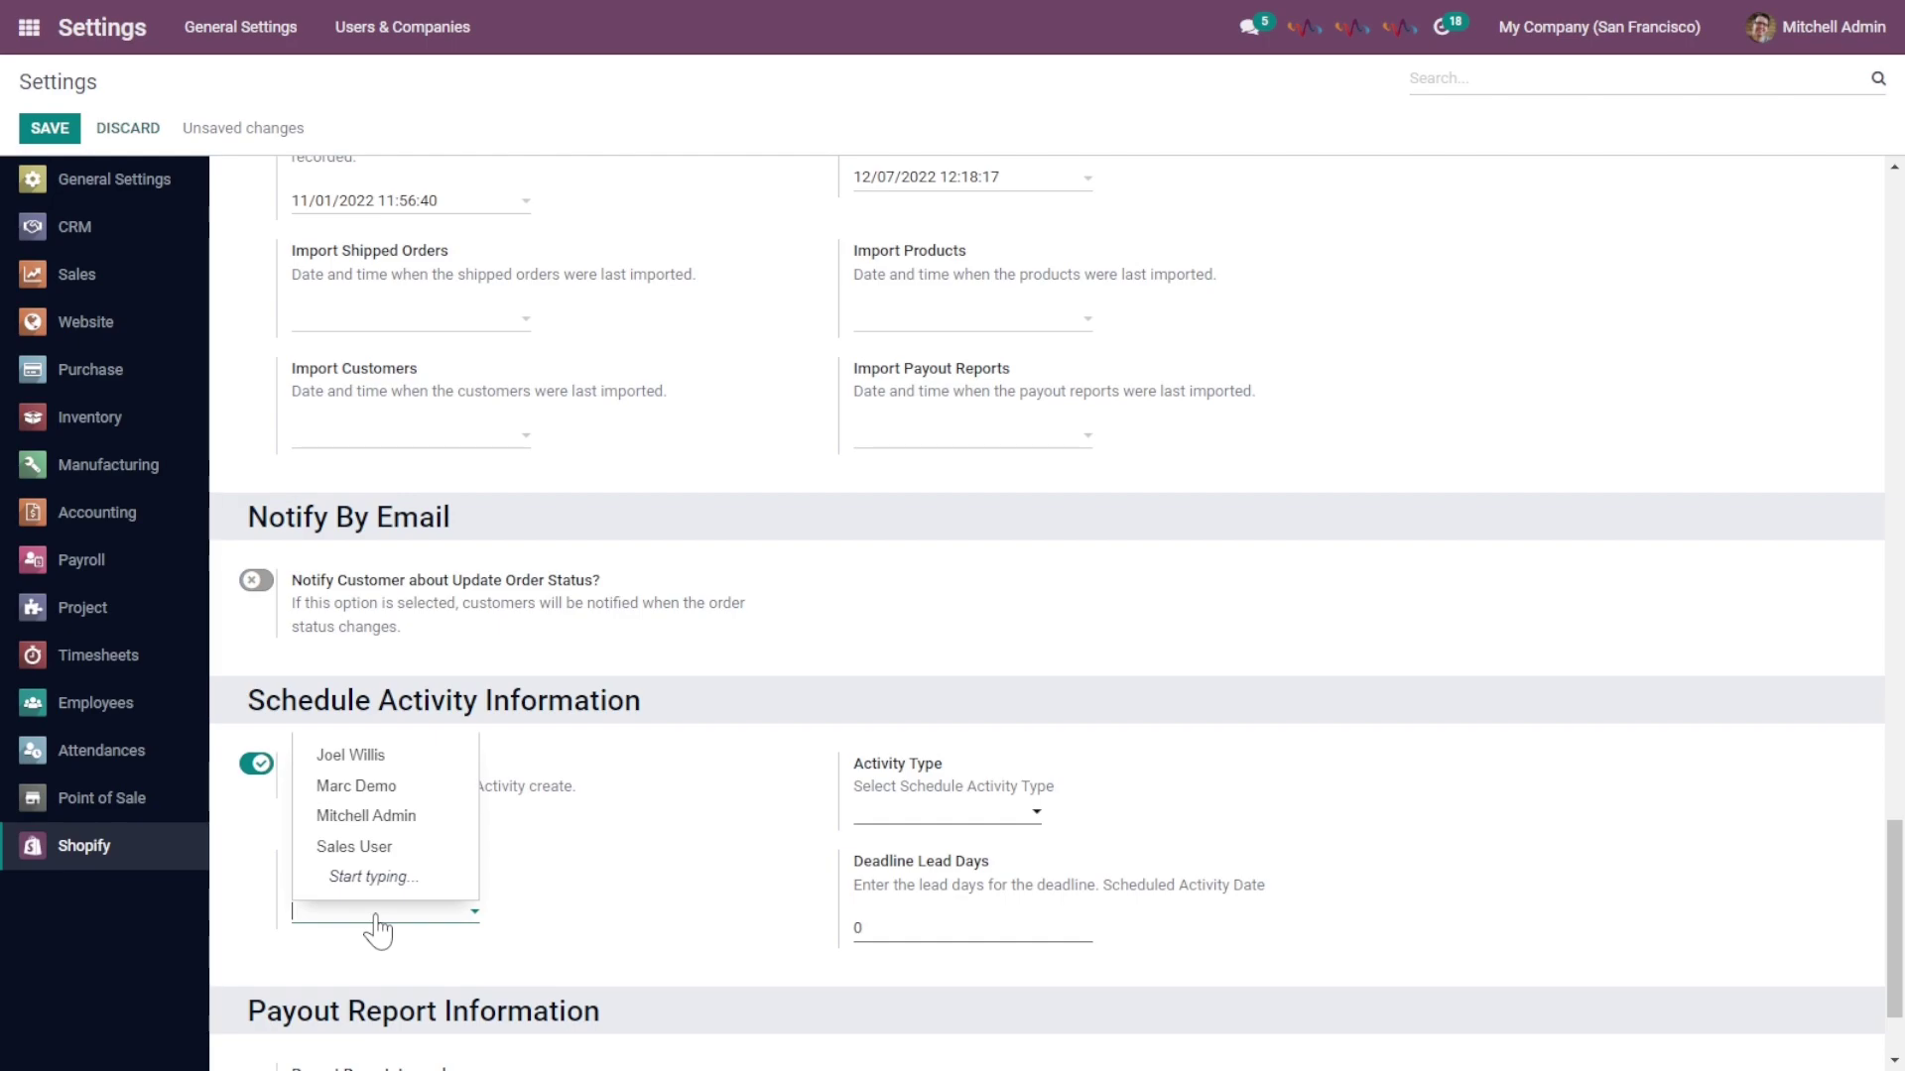
left_click(376, 916)
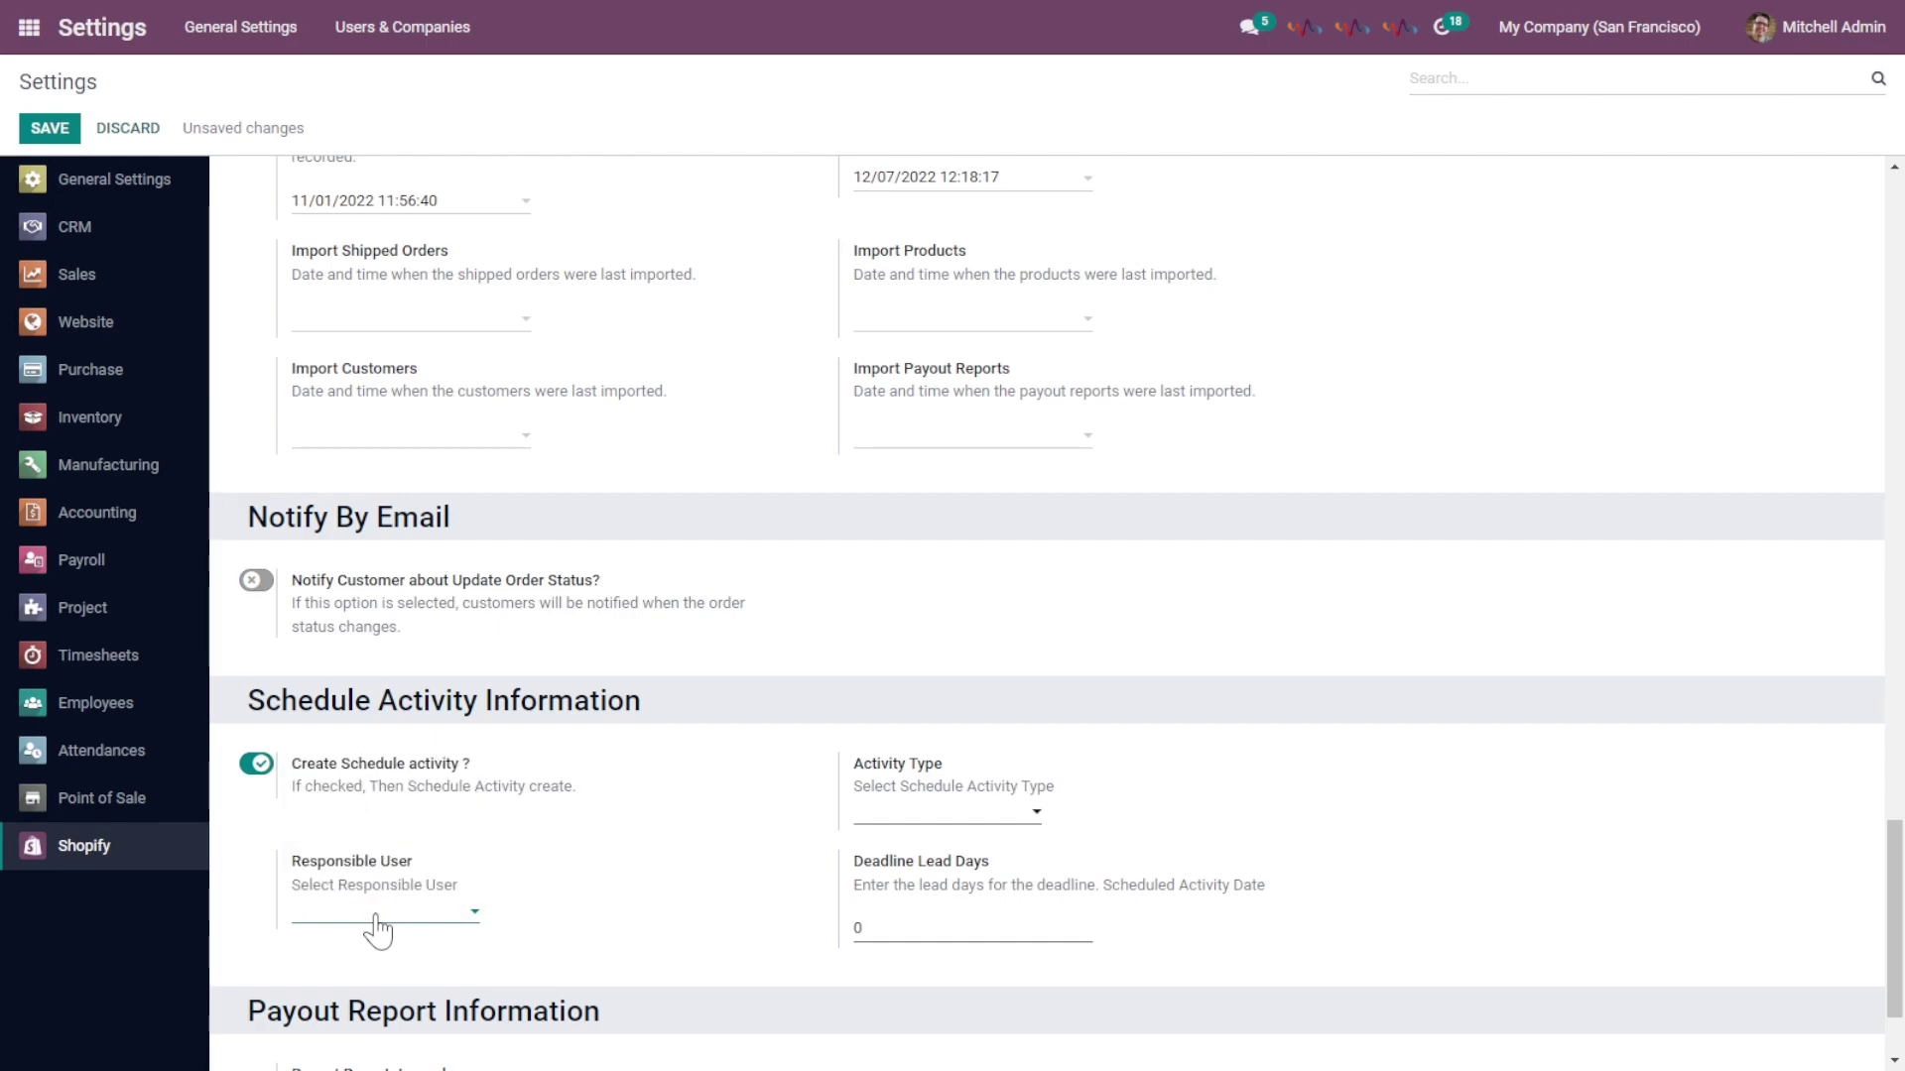
left_click(257, 764)
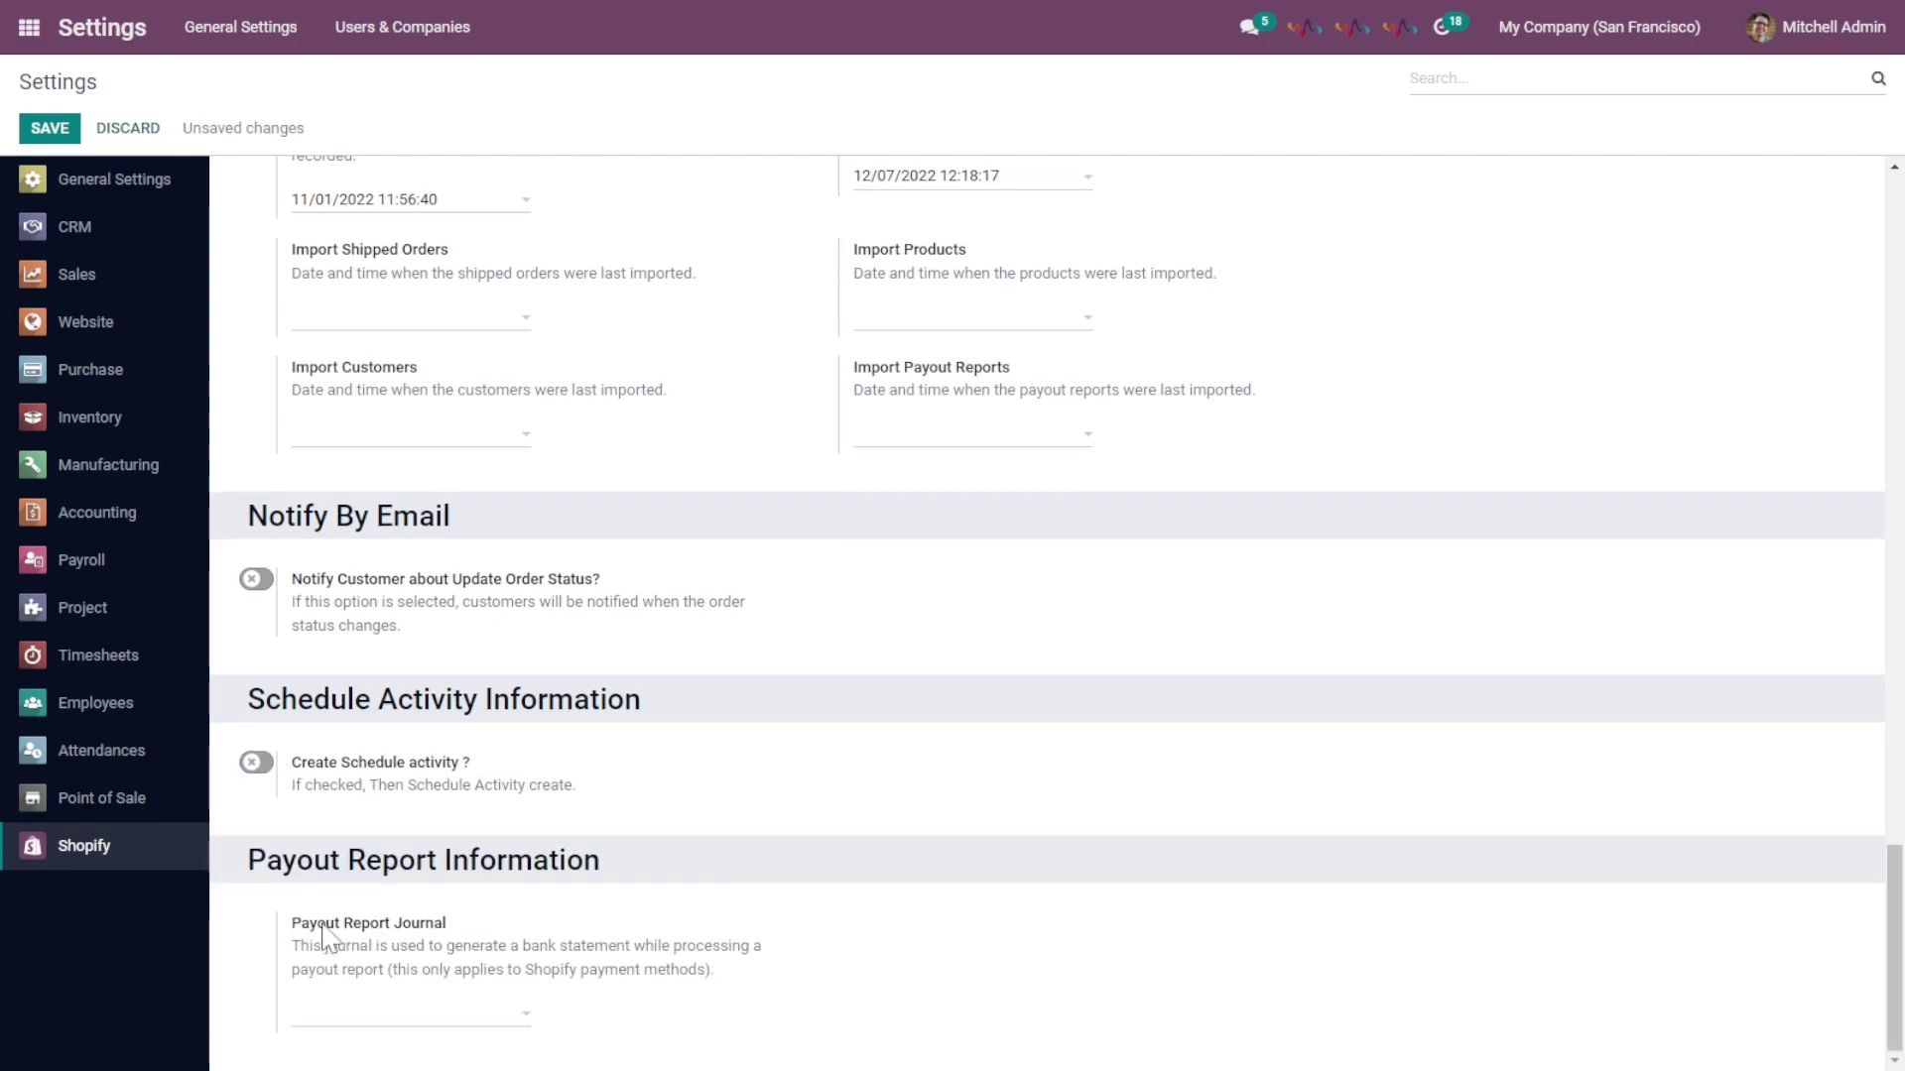
scroll(336, 935, "up", 5)
scroll(335, 935, "up", 1)
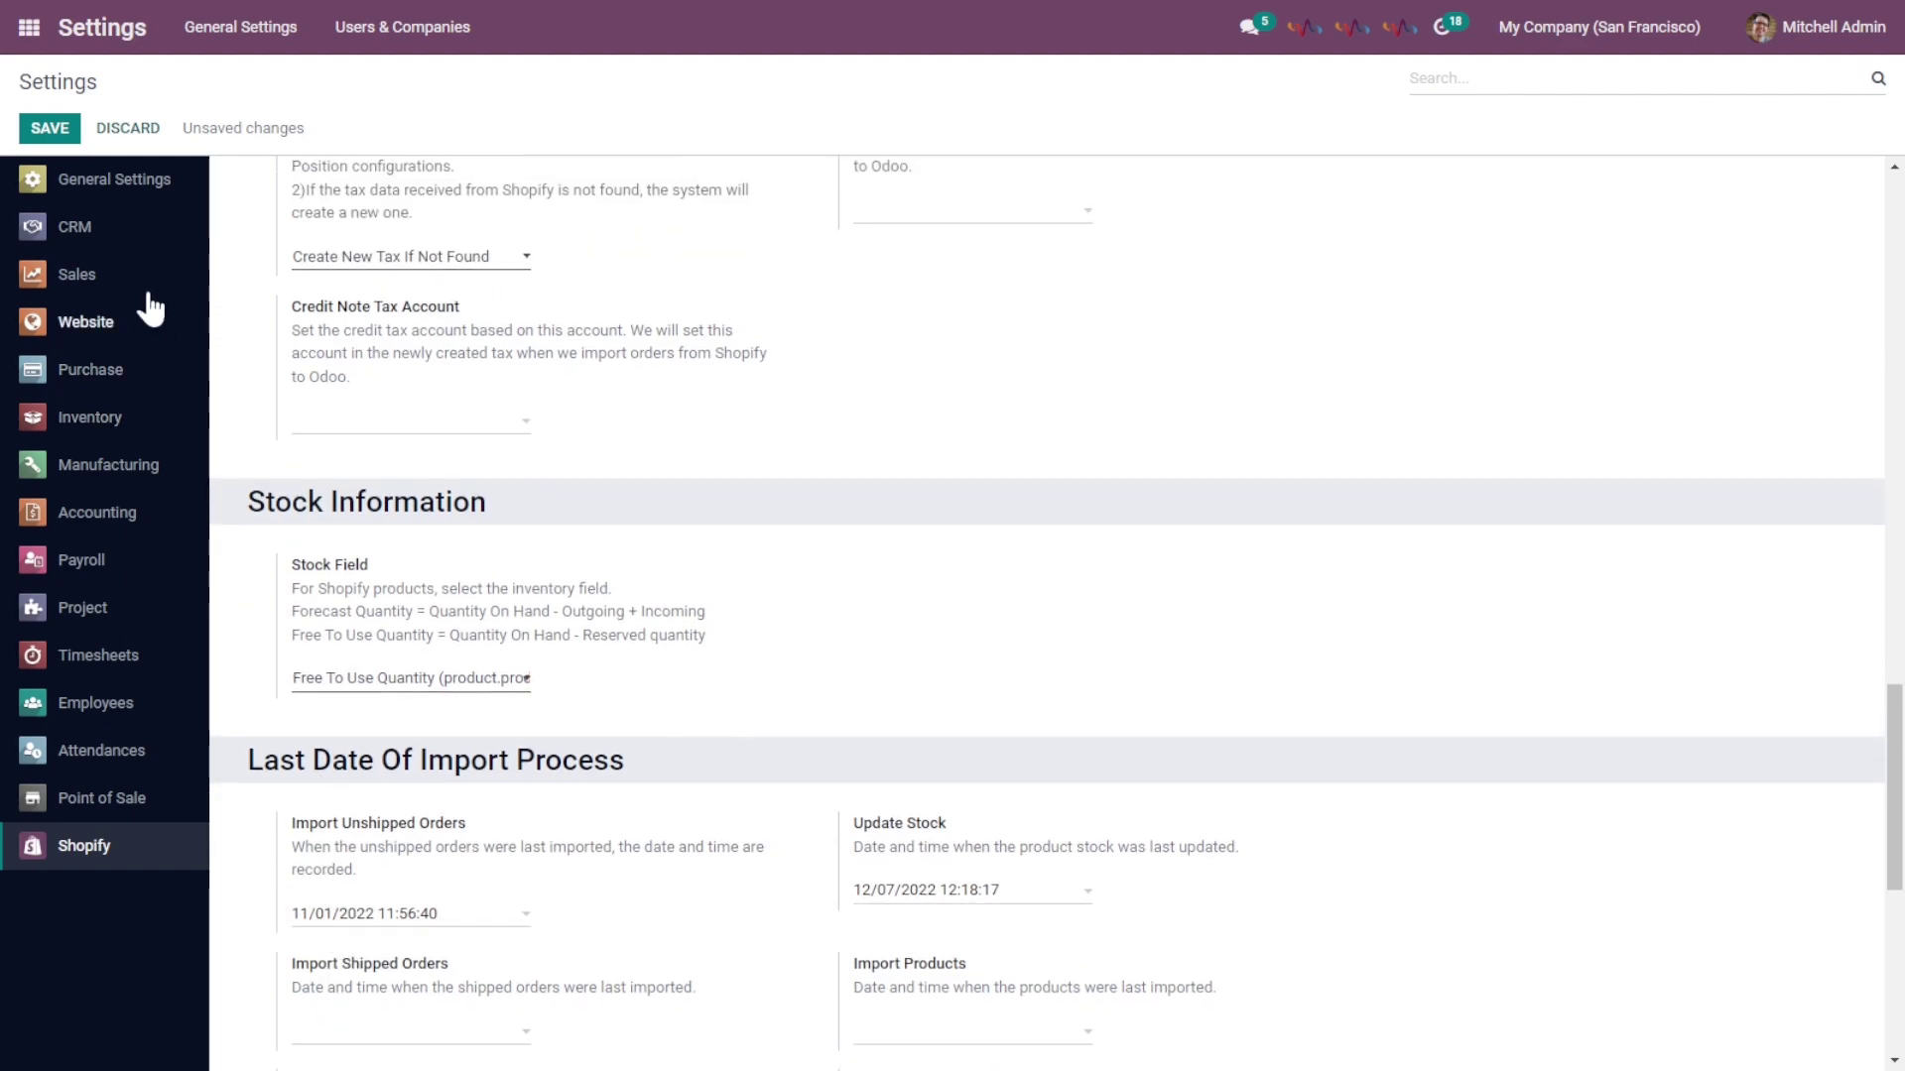
left_click(129, 129)
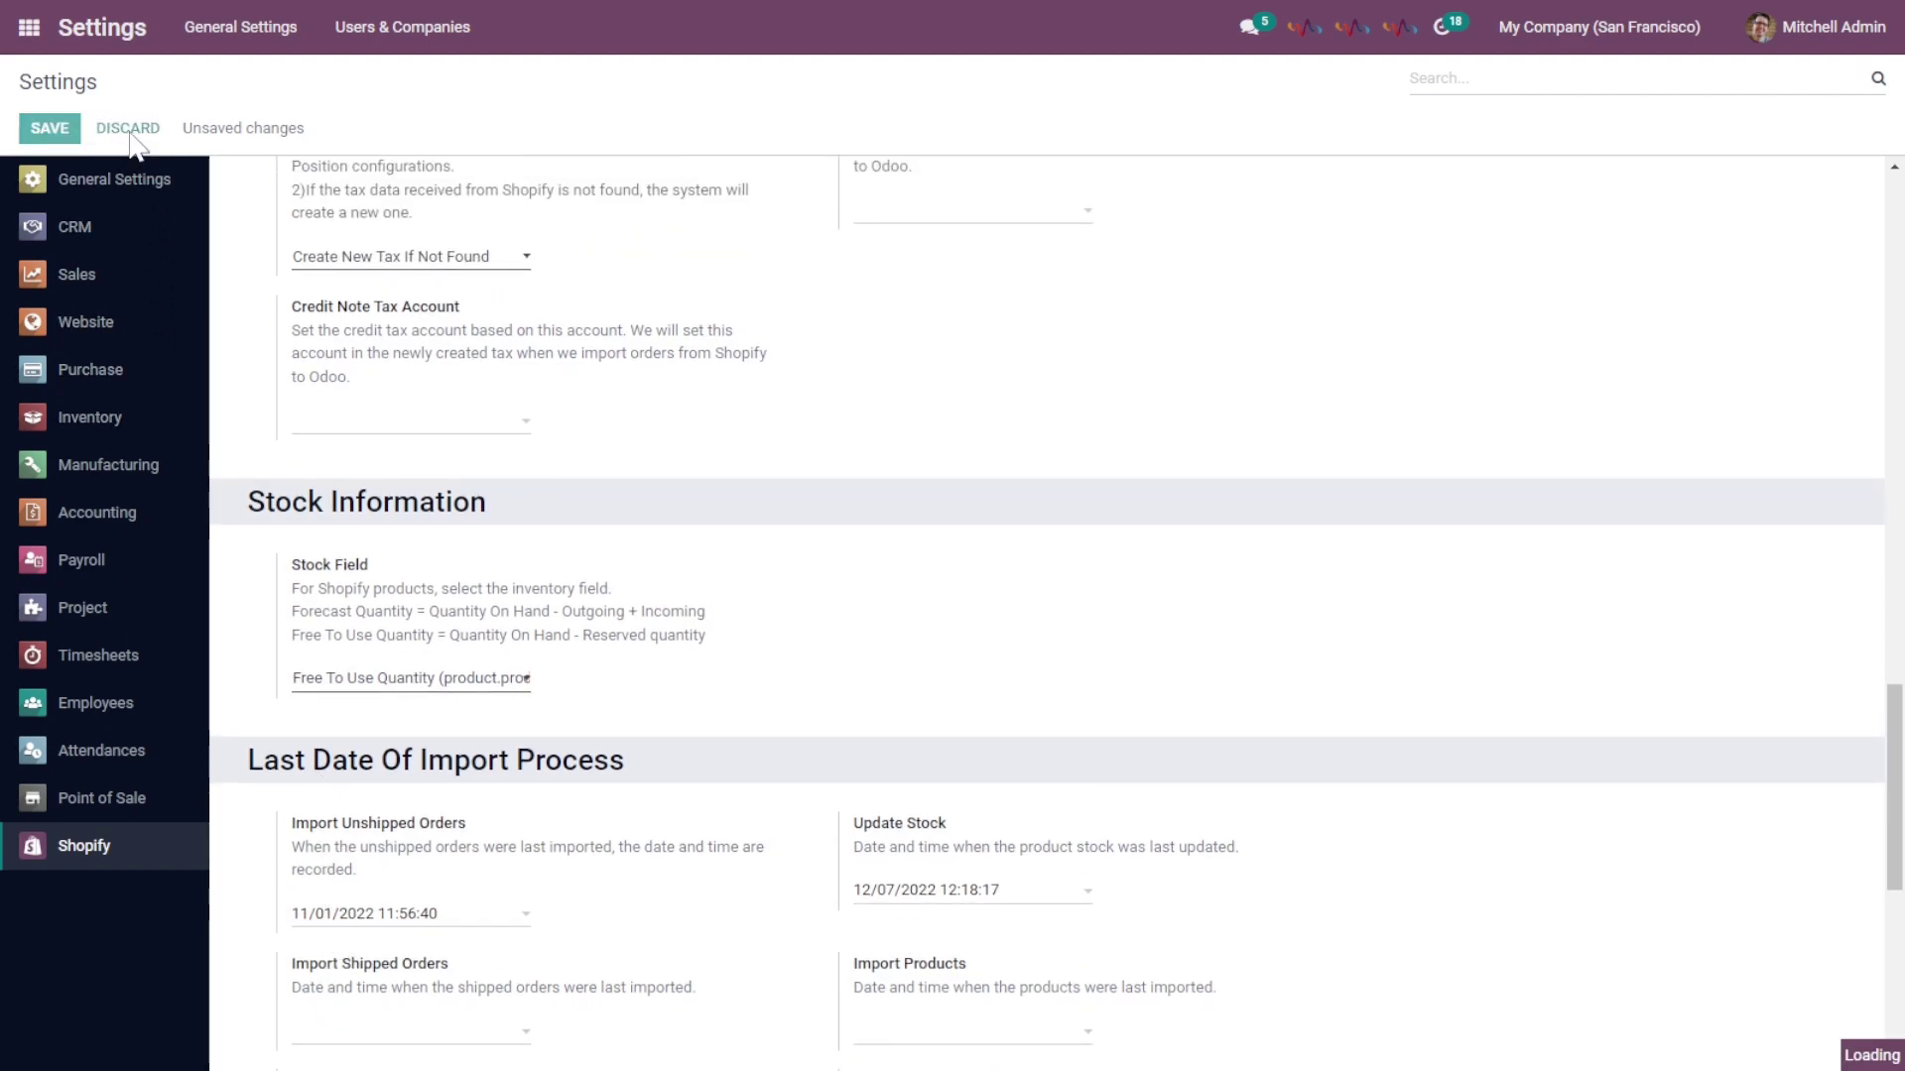
Step: Open the Shopify app on its Quotations list and show its Configuration menu
left_click(28, 29)
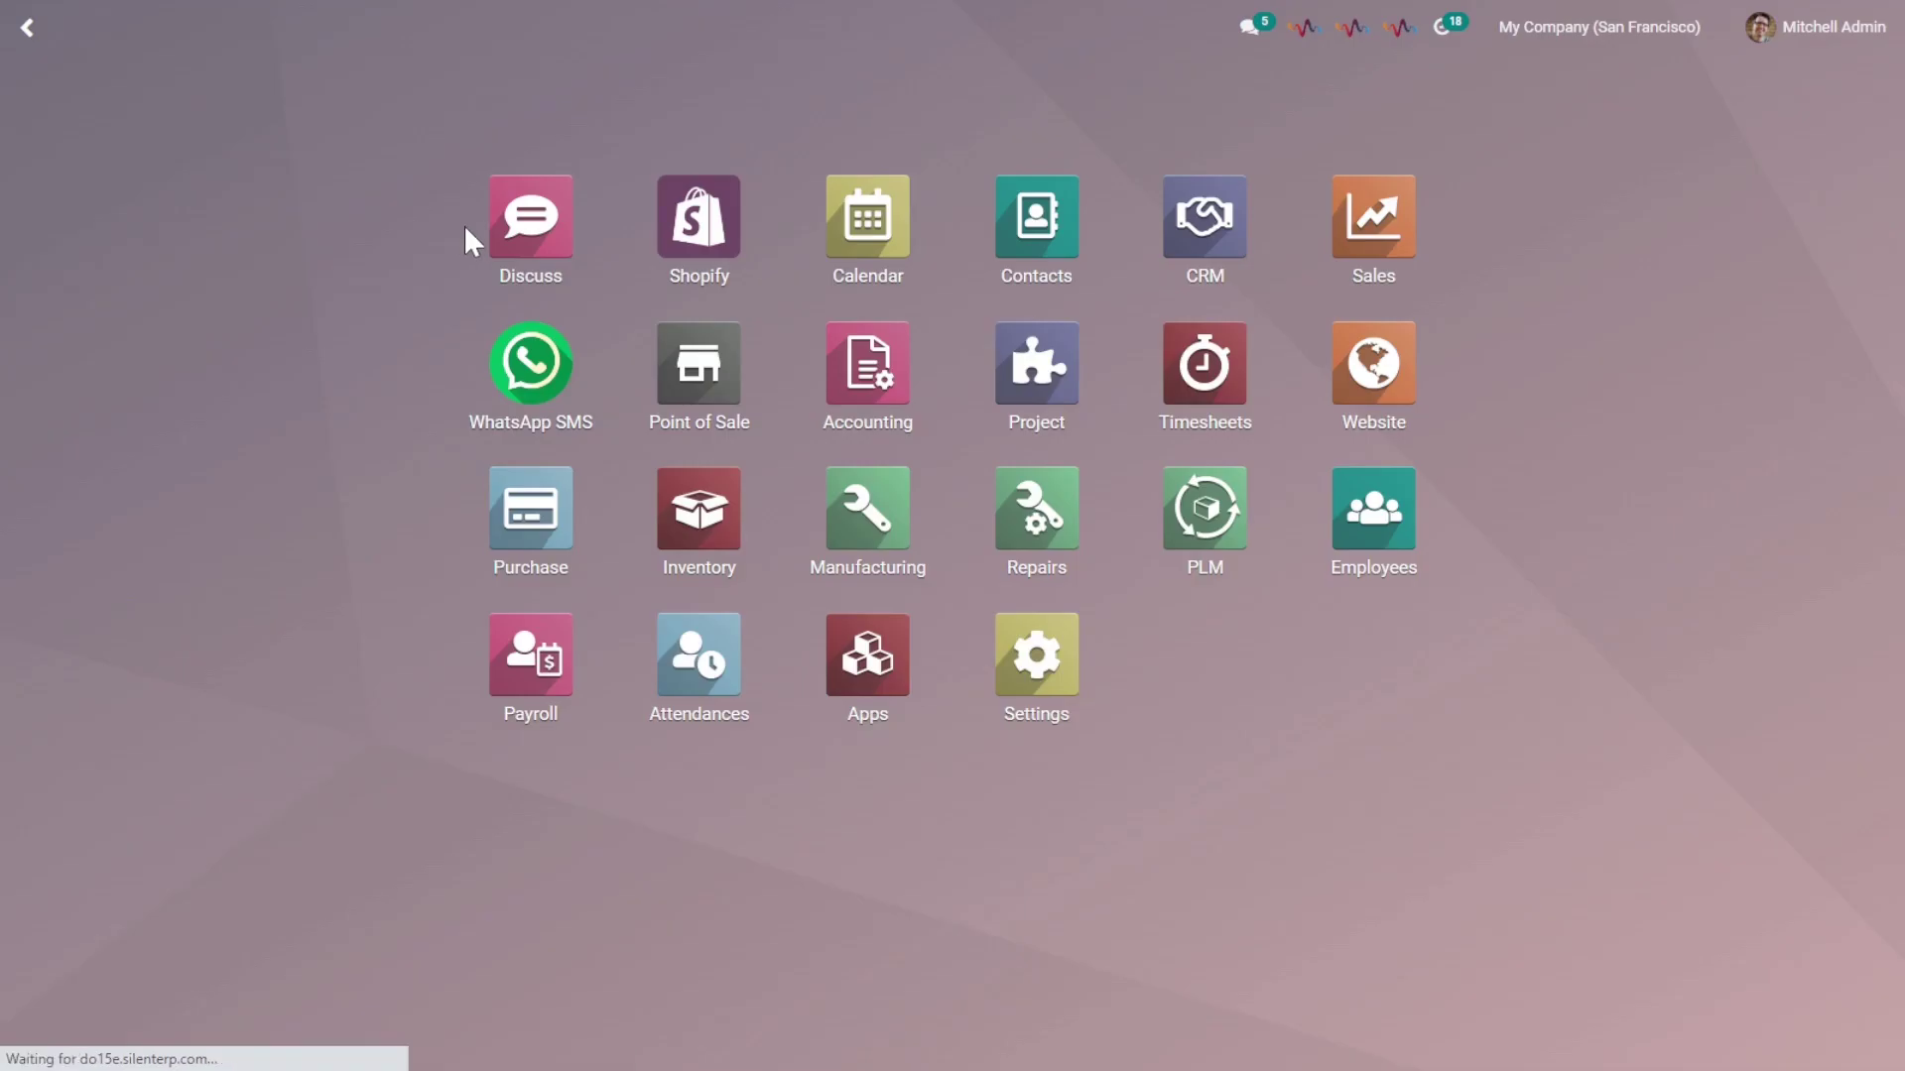
left_click(709, 263)
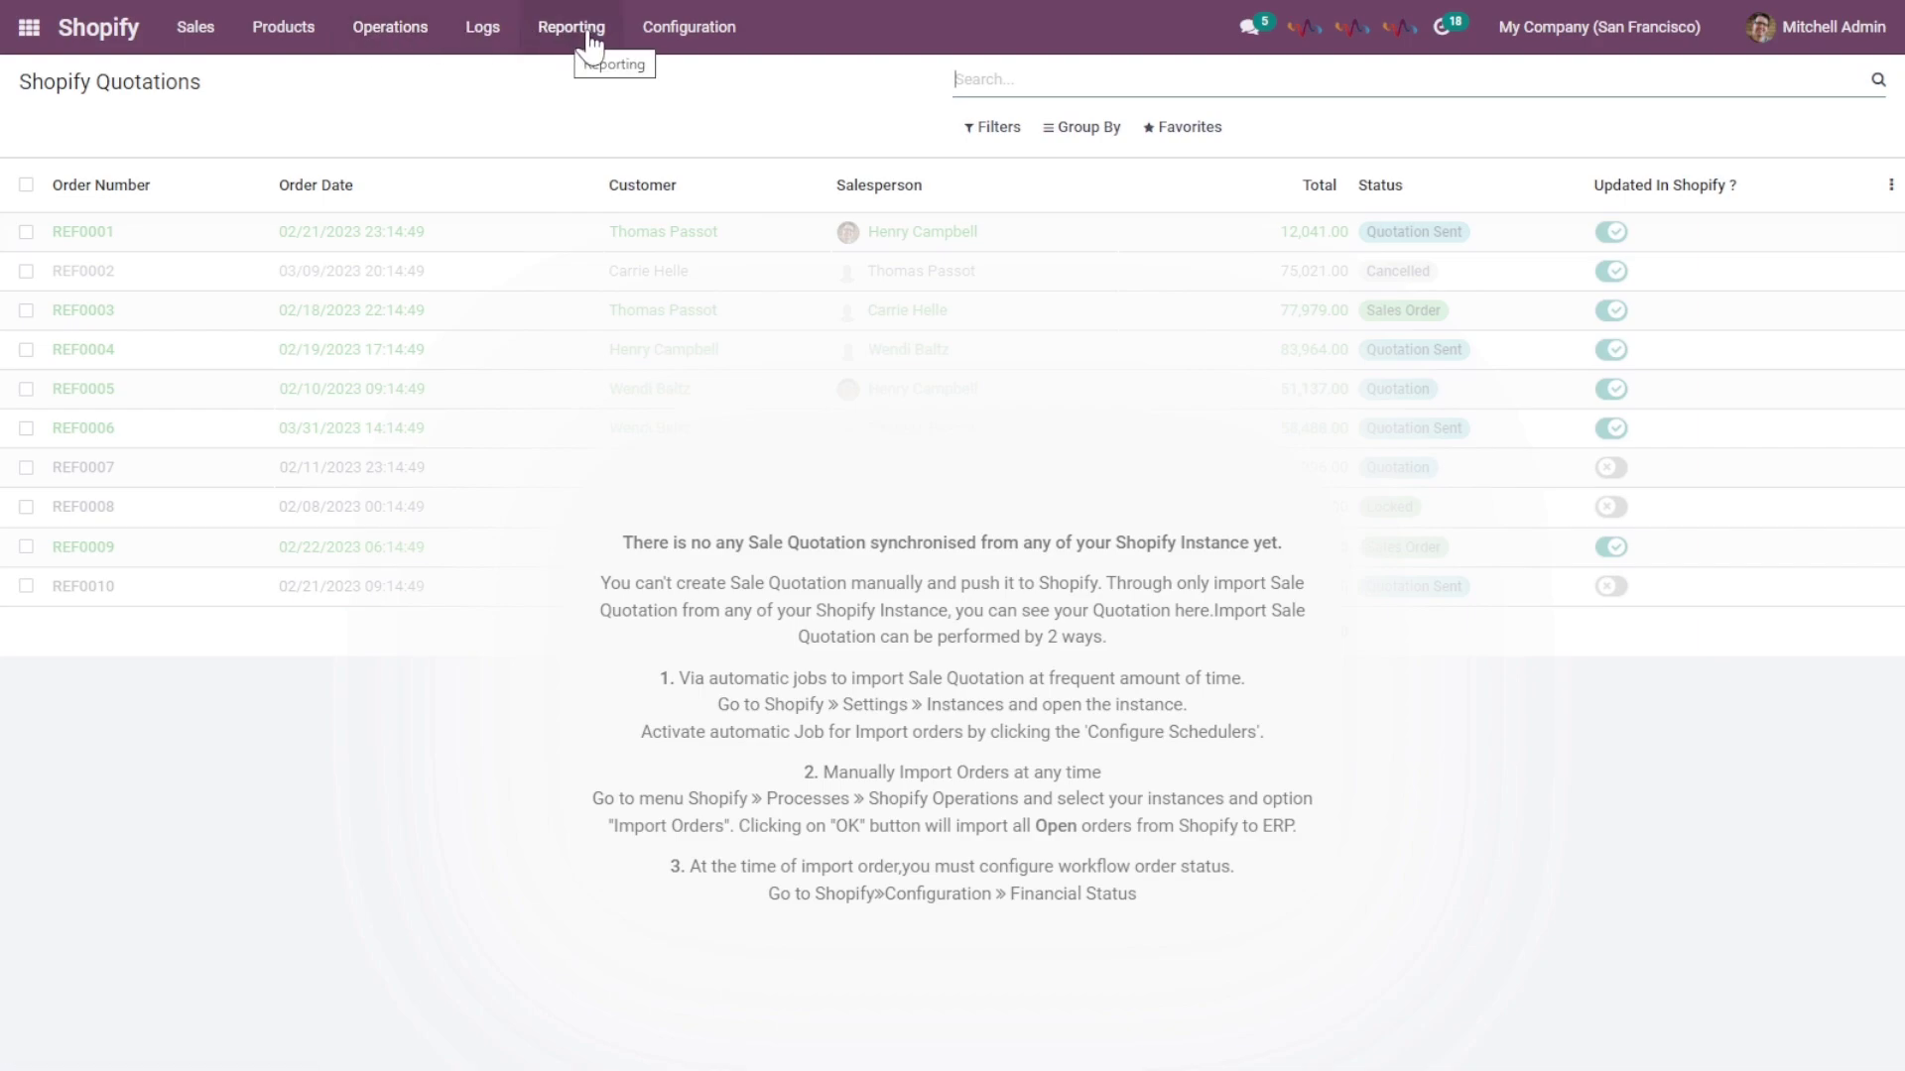
left_click(694, 36)
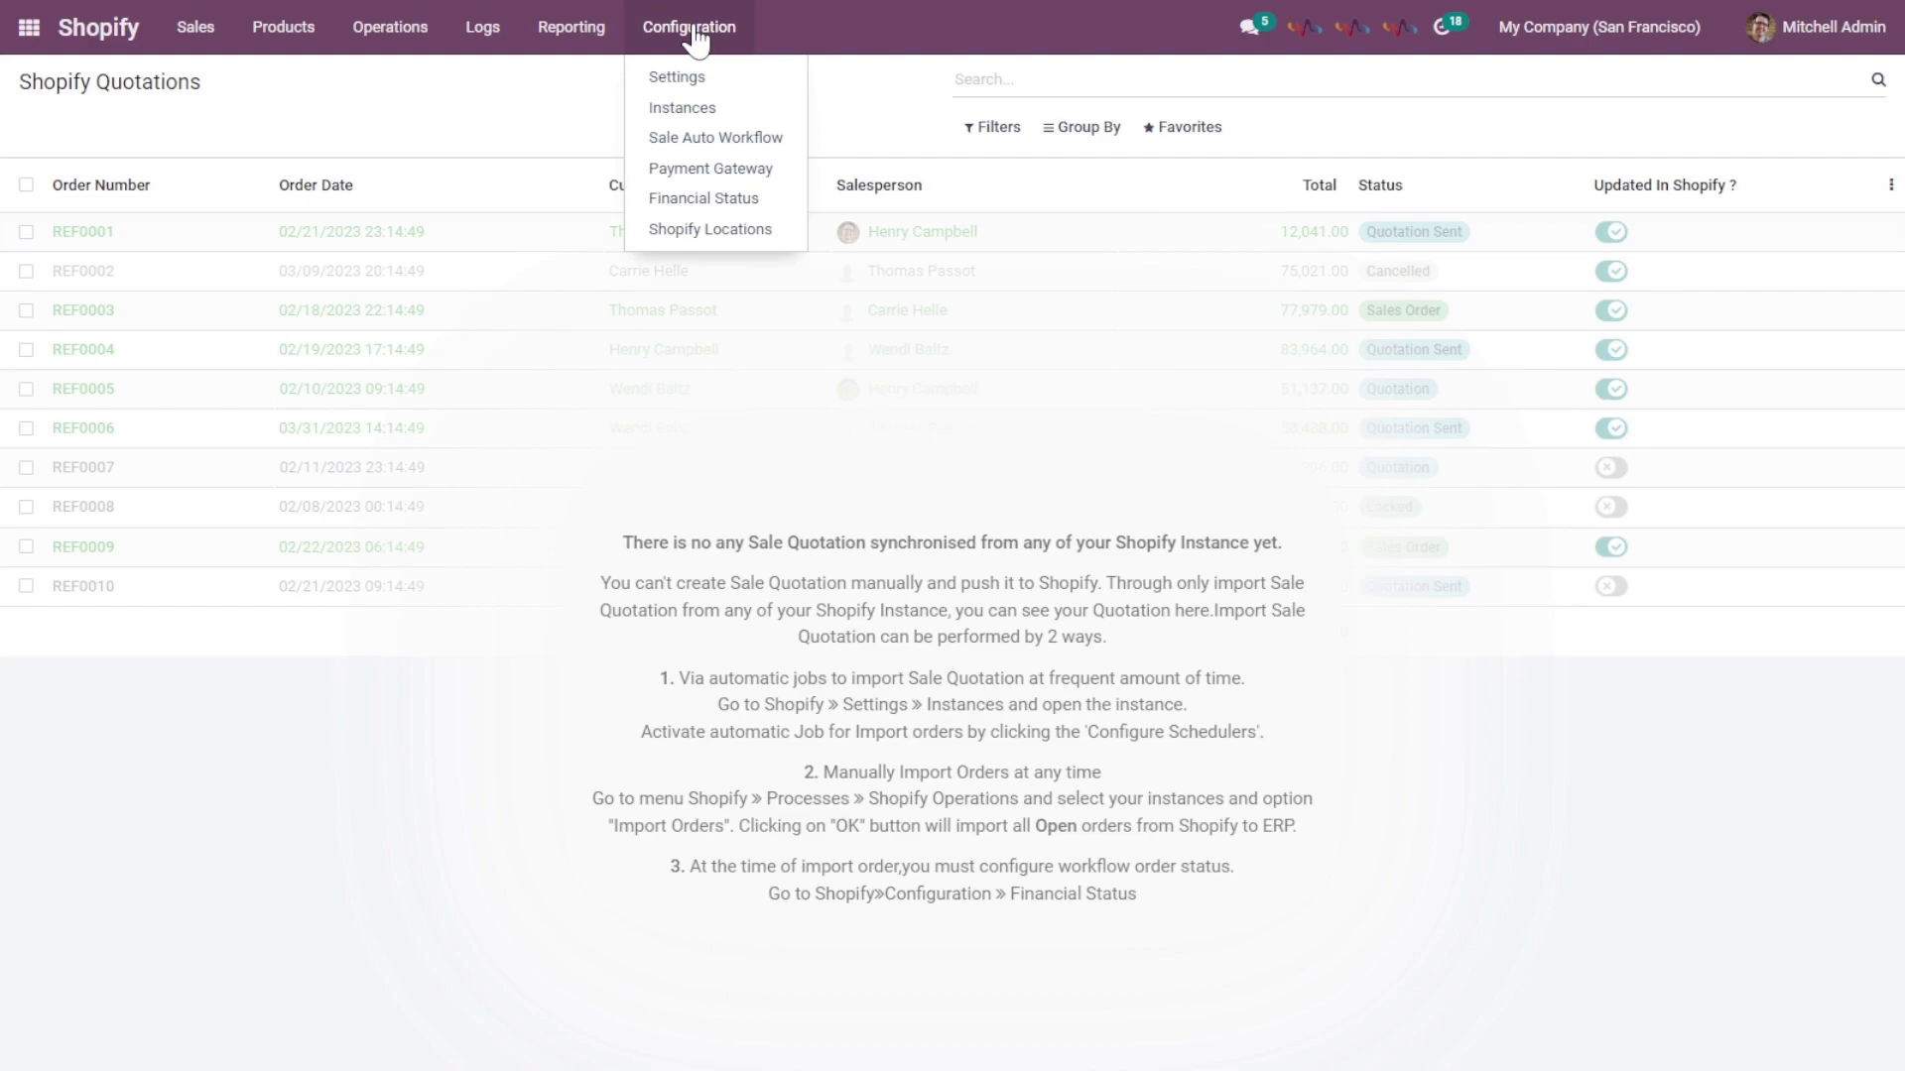
Step: Edit the Automatic Validation workflow, keep 'Deliver all products at once' shipping policy, save, and return to the list
left_click(707, 144)
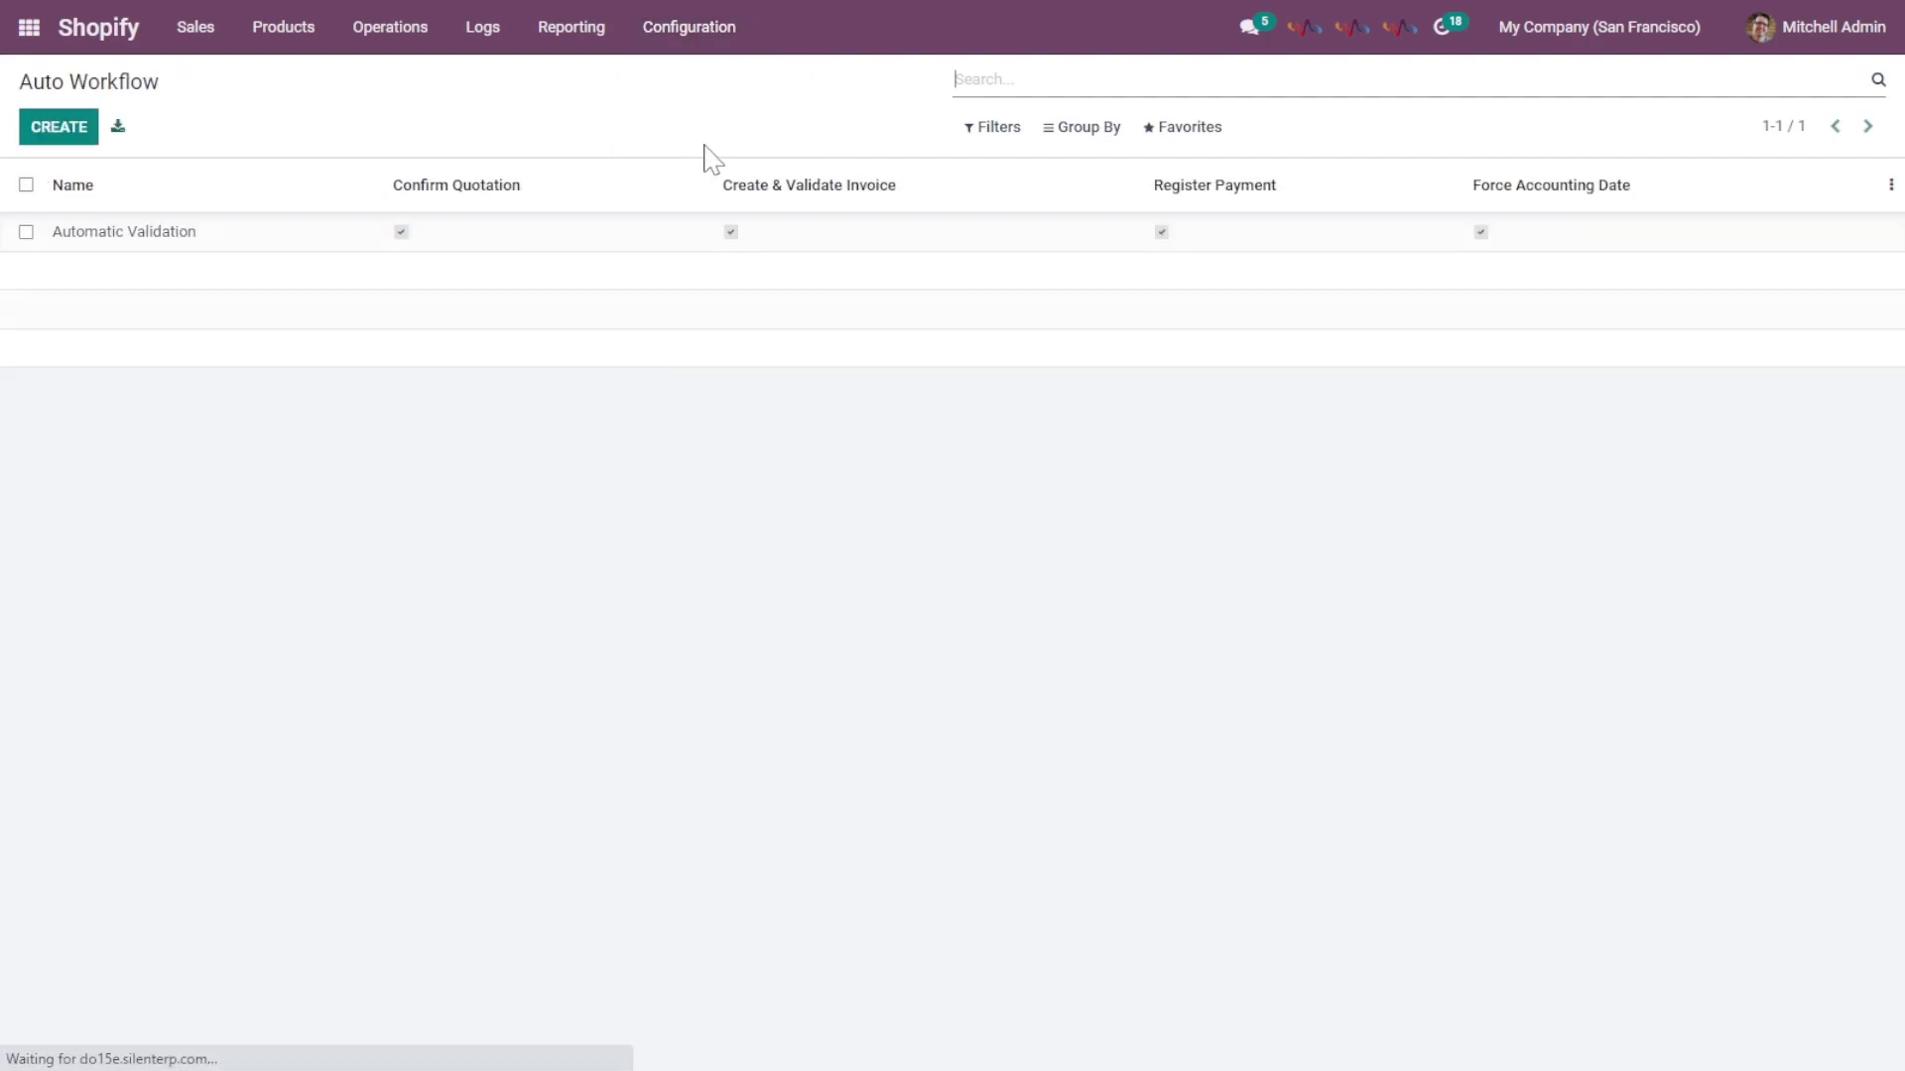
left_click(317, 241)
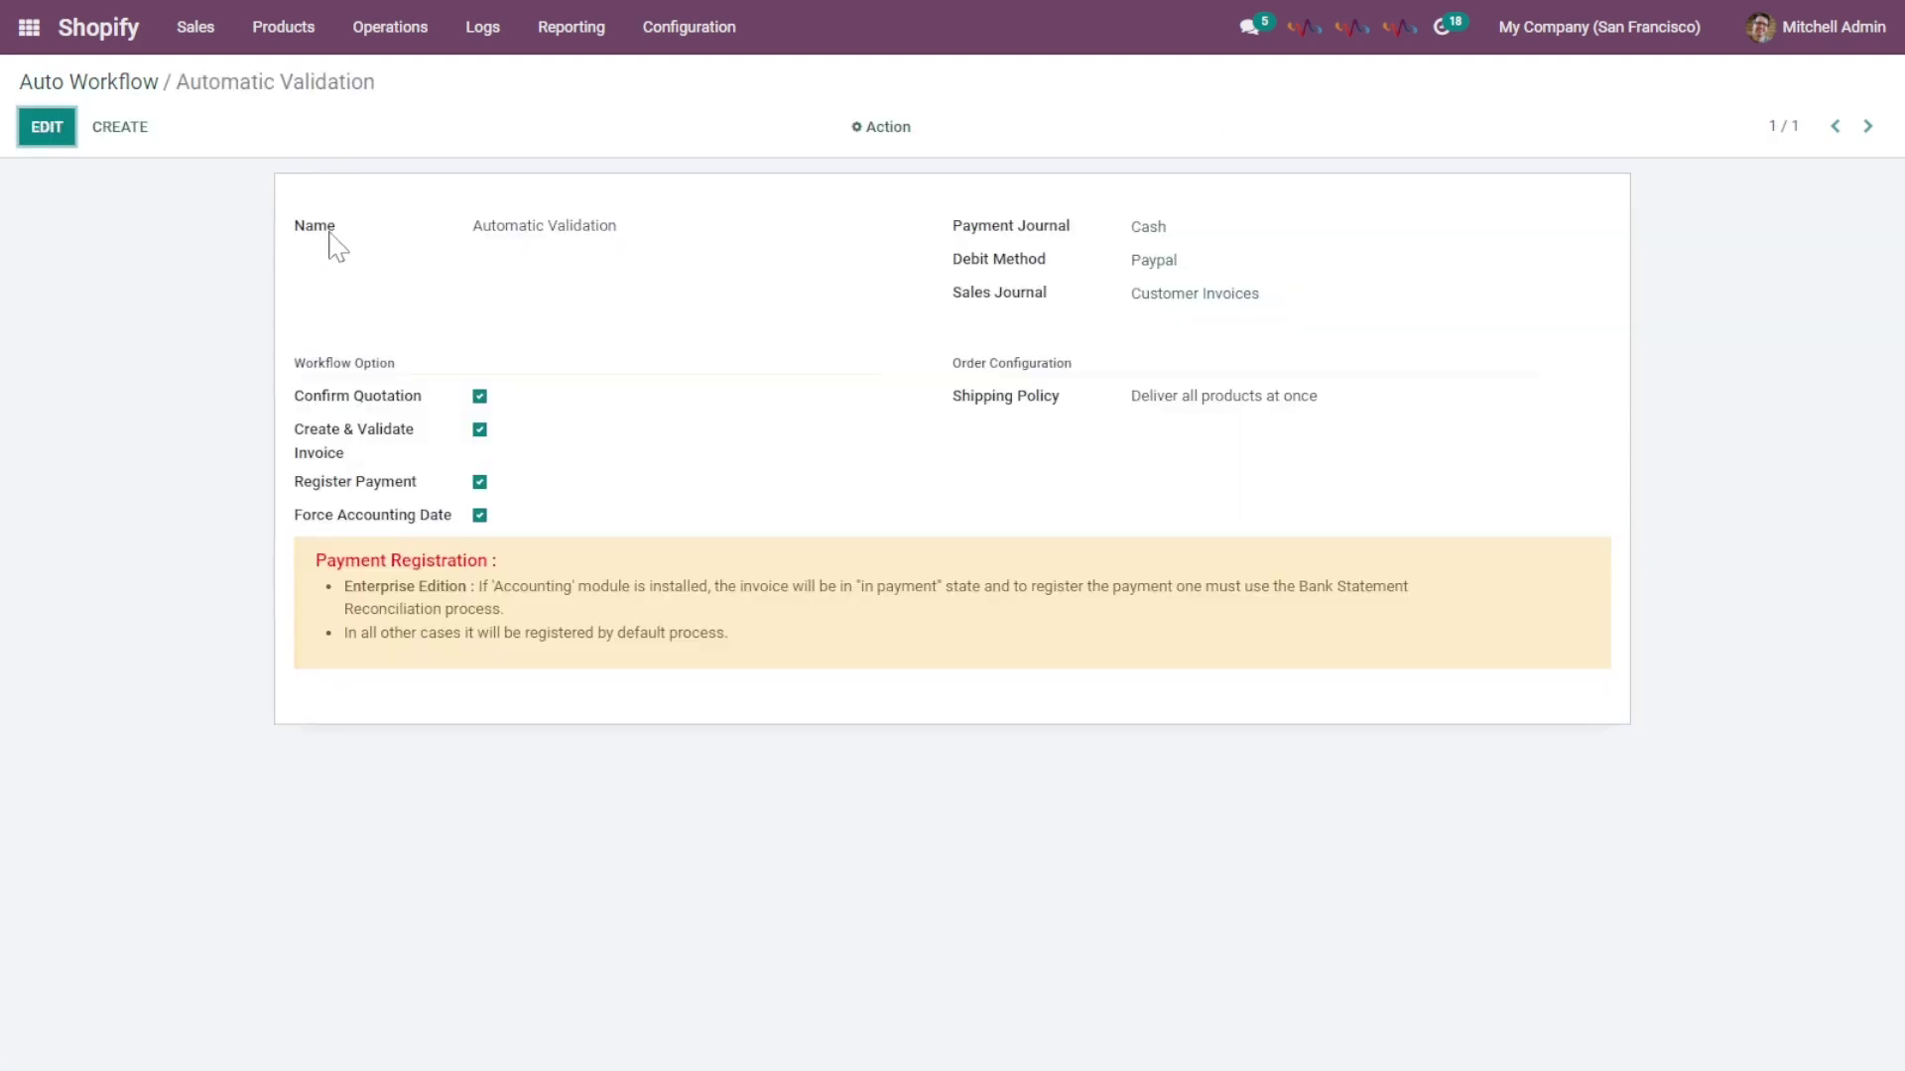
left_click(59, 137)
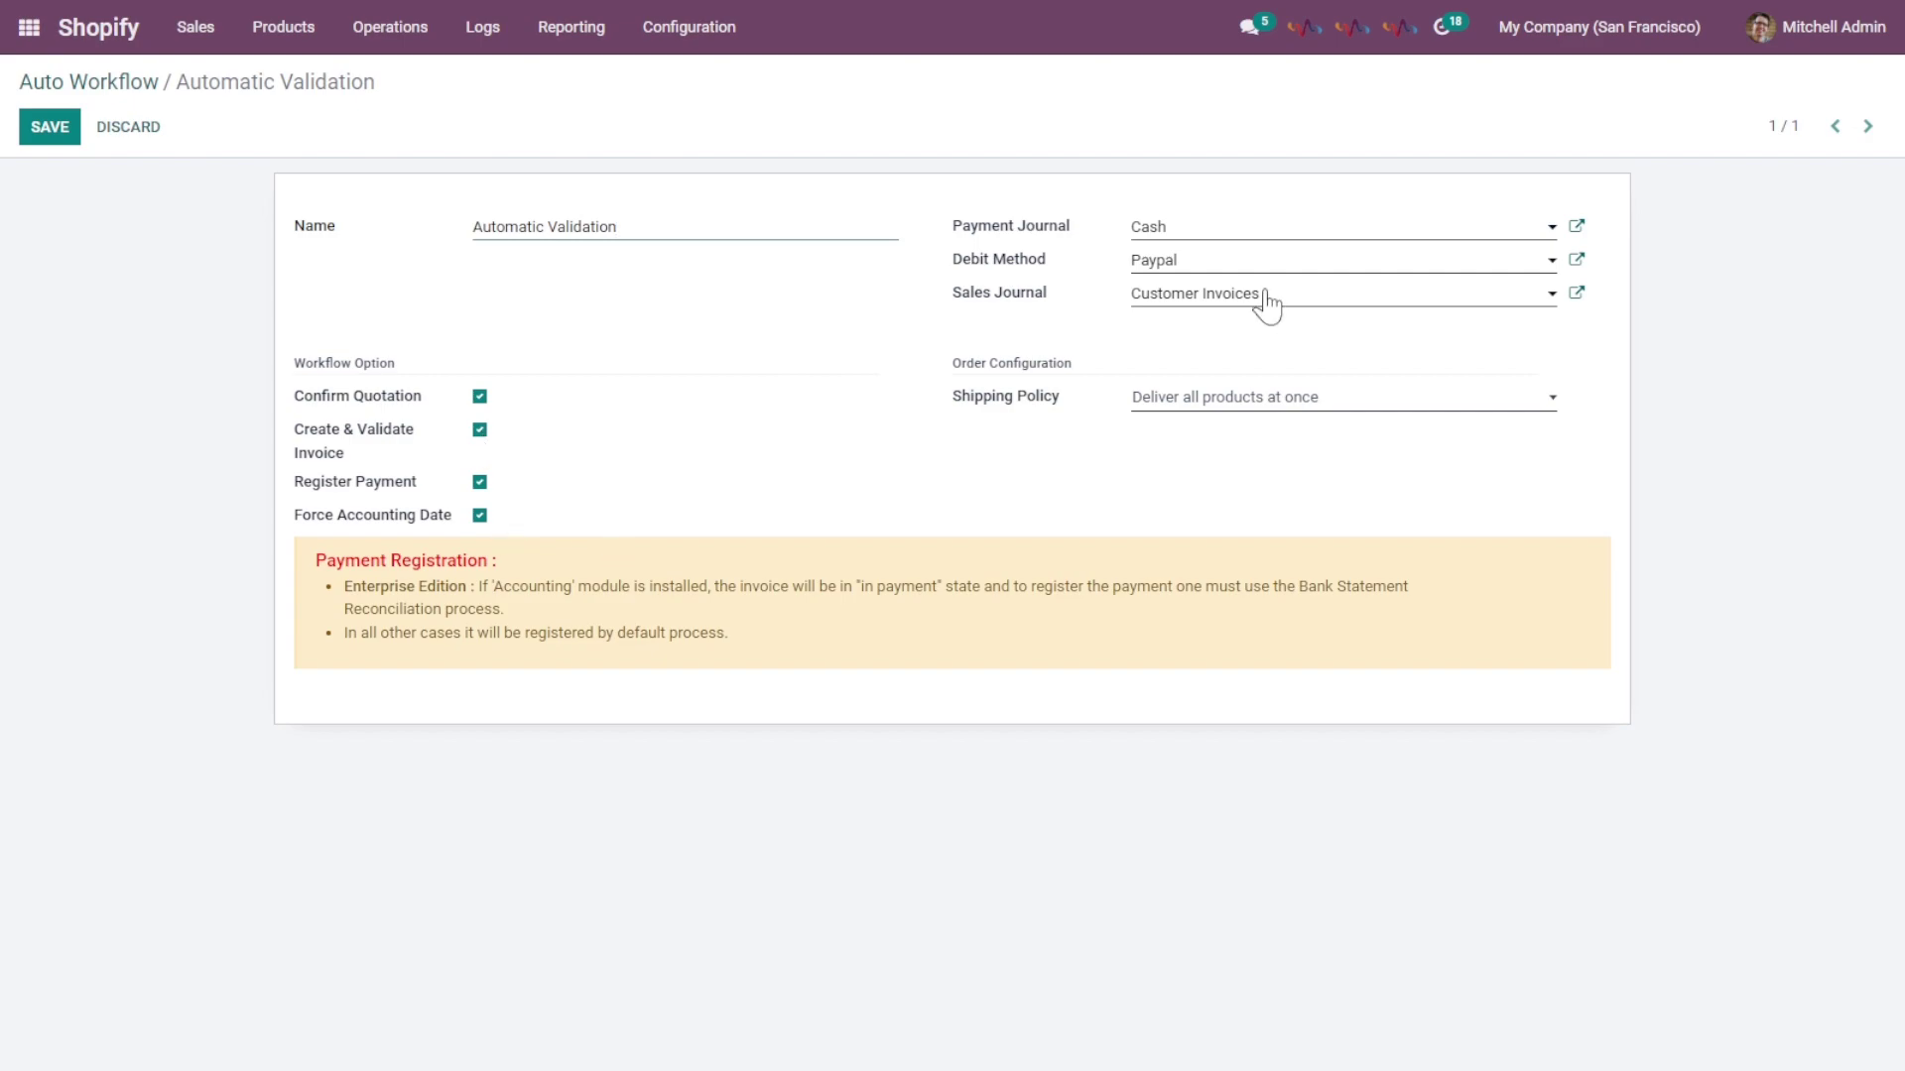
mouse_move(982, 264)
left_click(1223, 399)
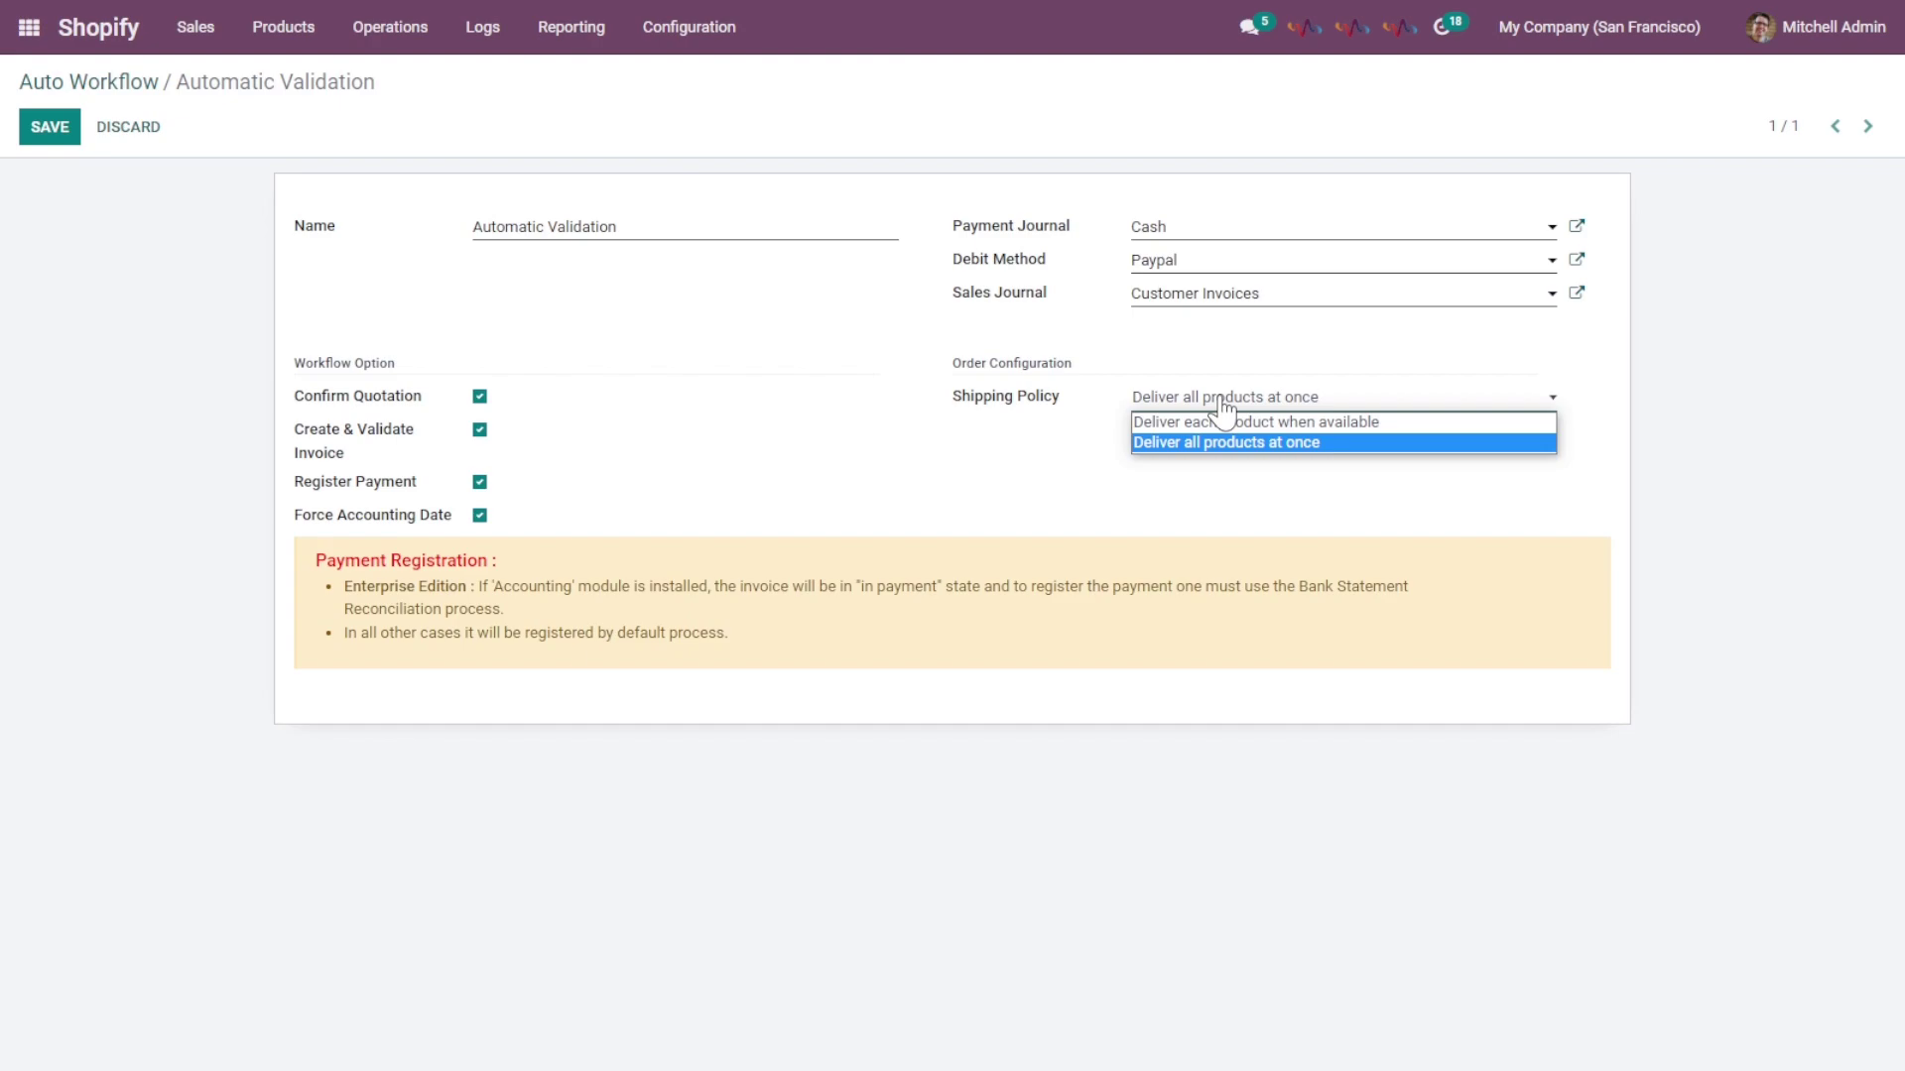
left_click(1225, 405)
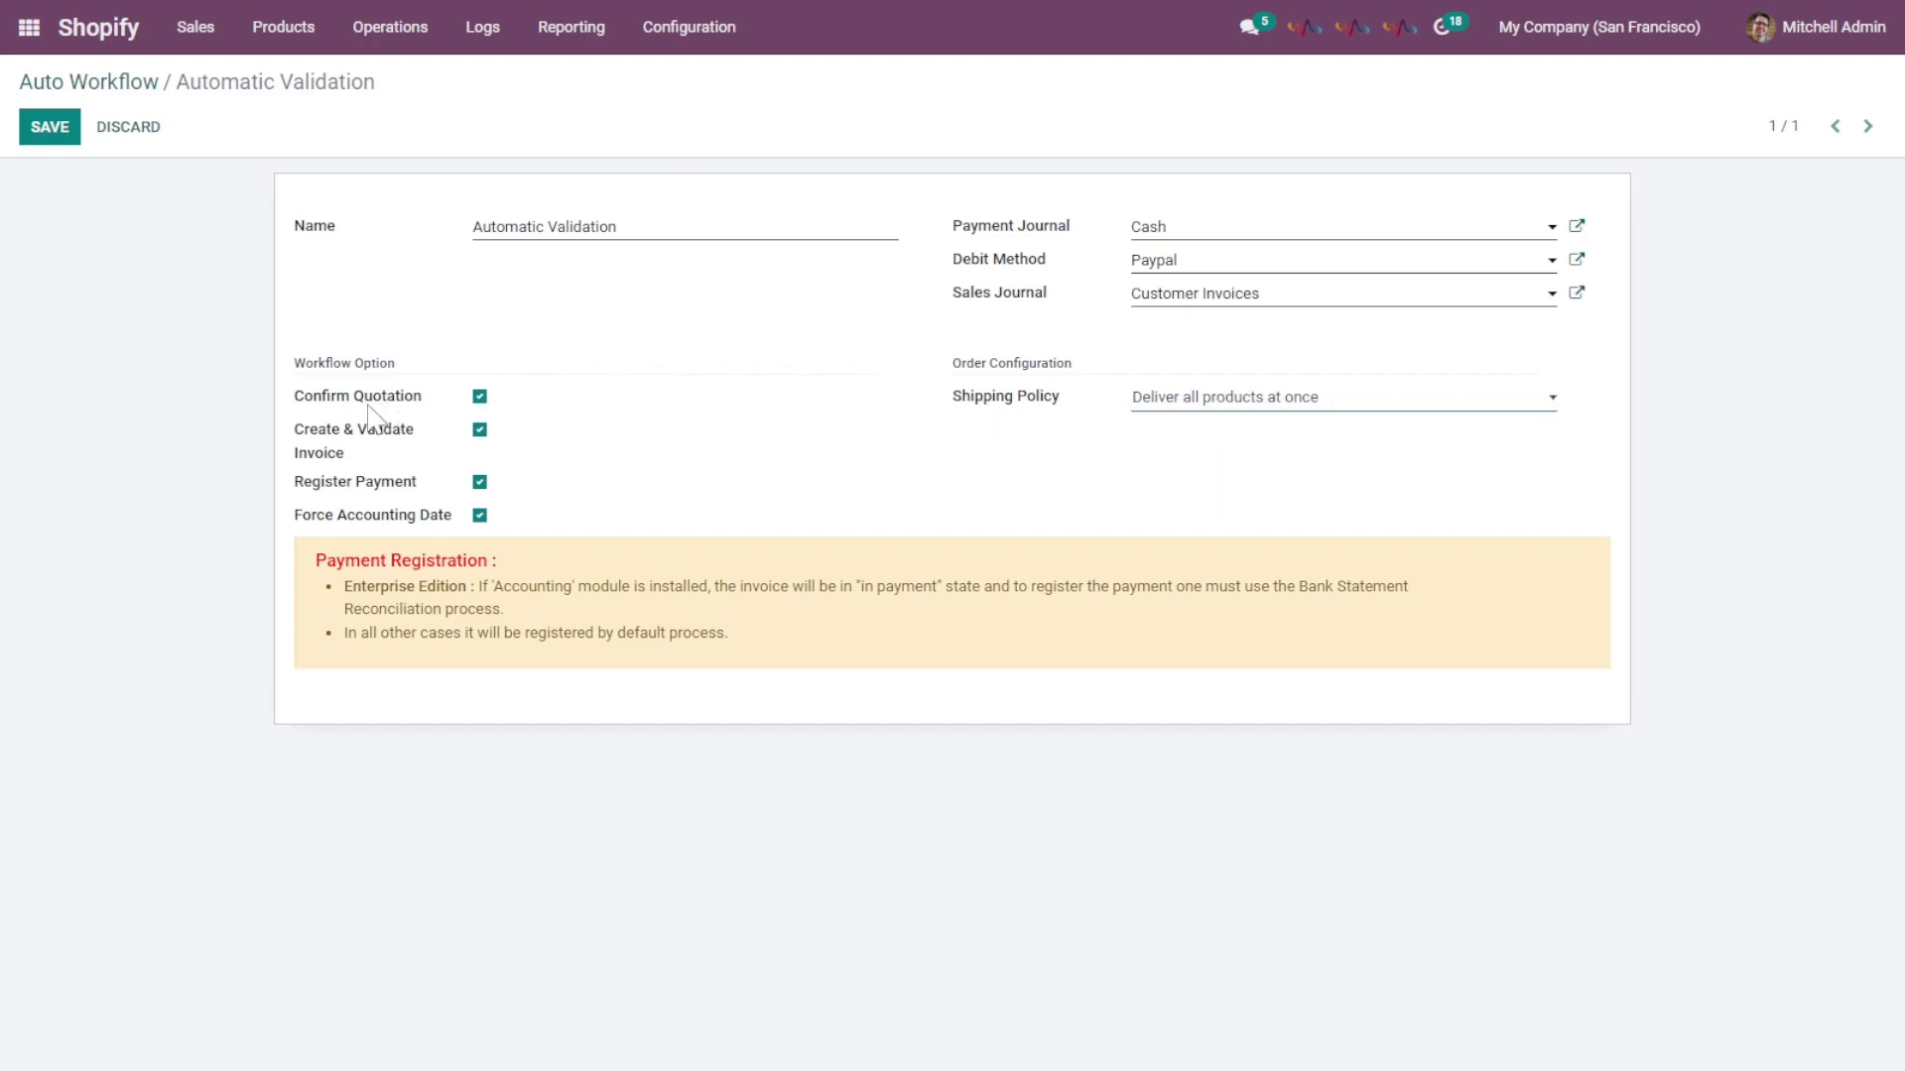
left_click(50, 127)
left_click(127, 85)
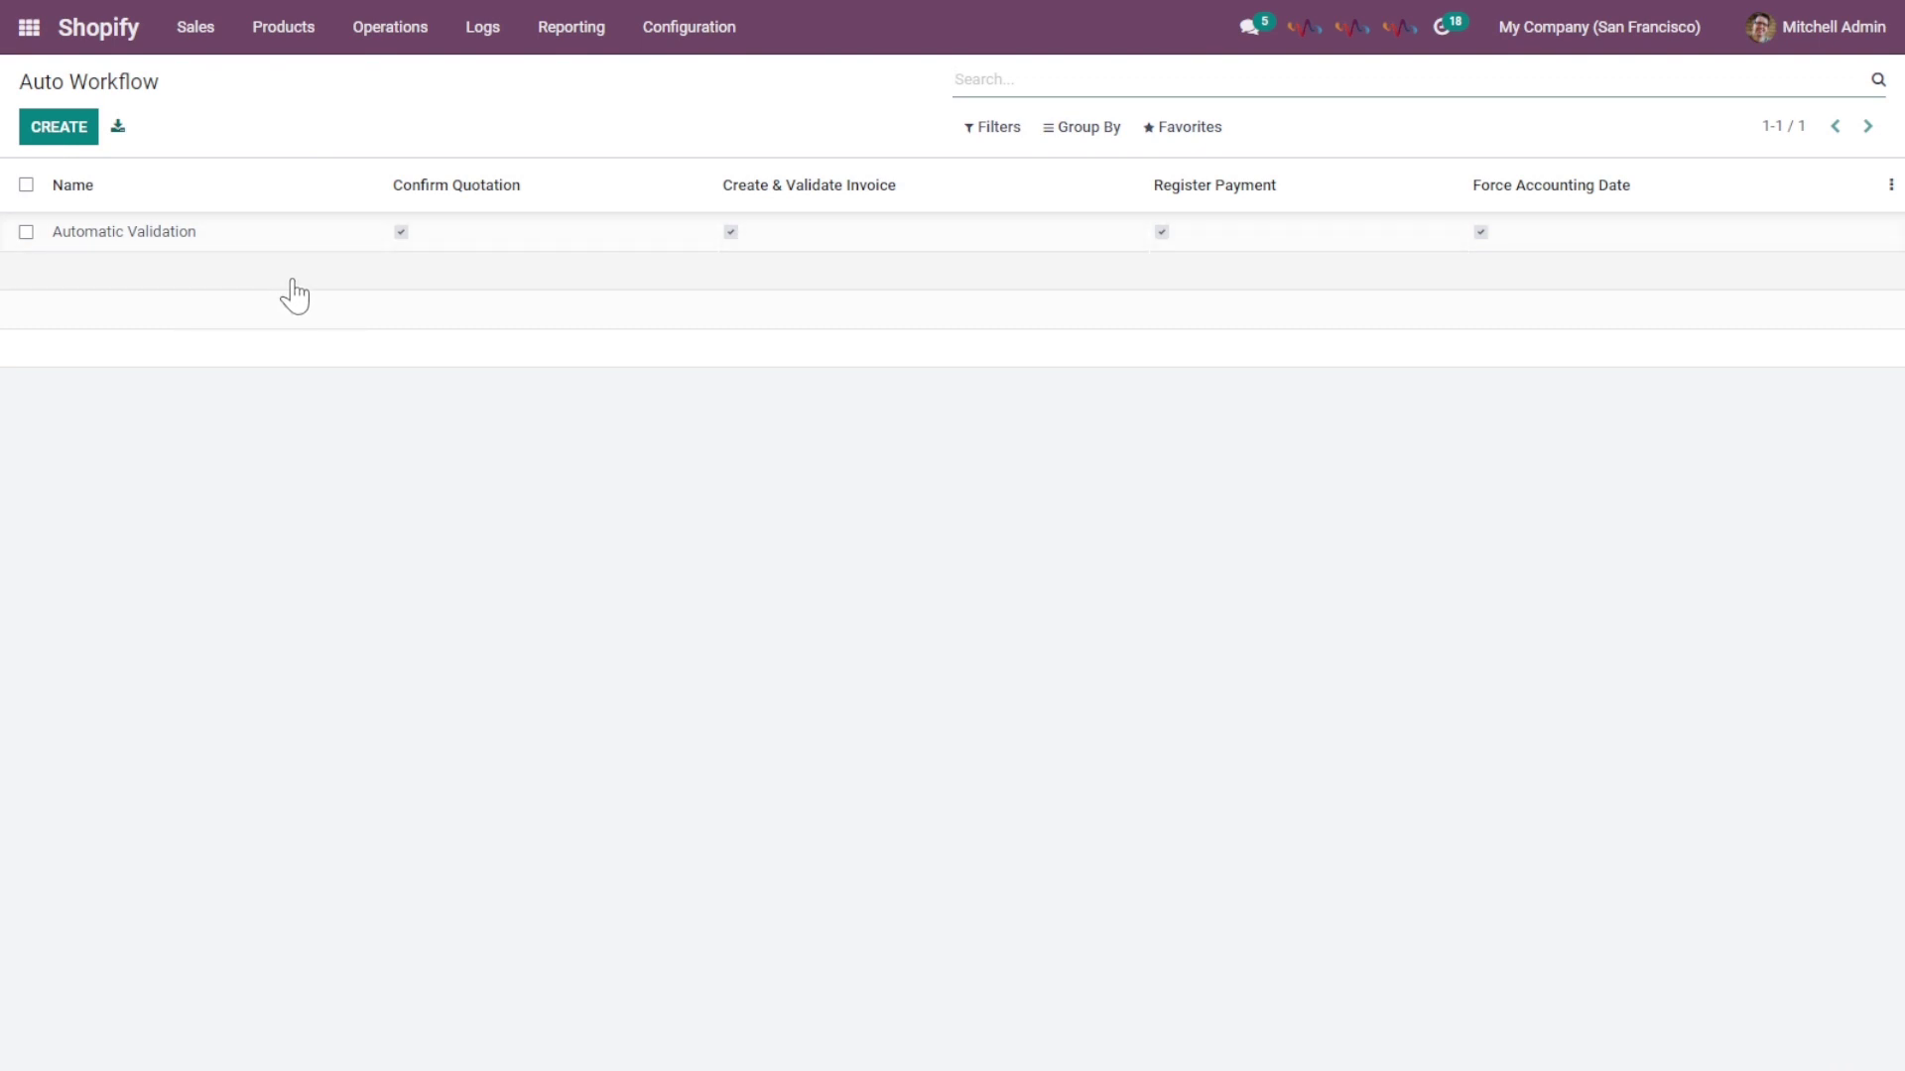
Step: Open the Payment Gateway list, start a new gateway and view its Instance choices, then abandon it
left_click(684, 39)
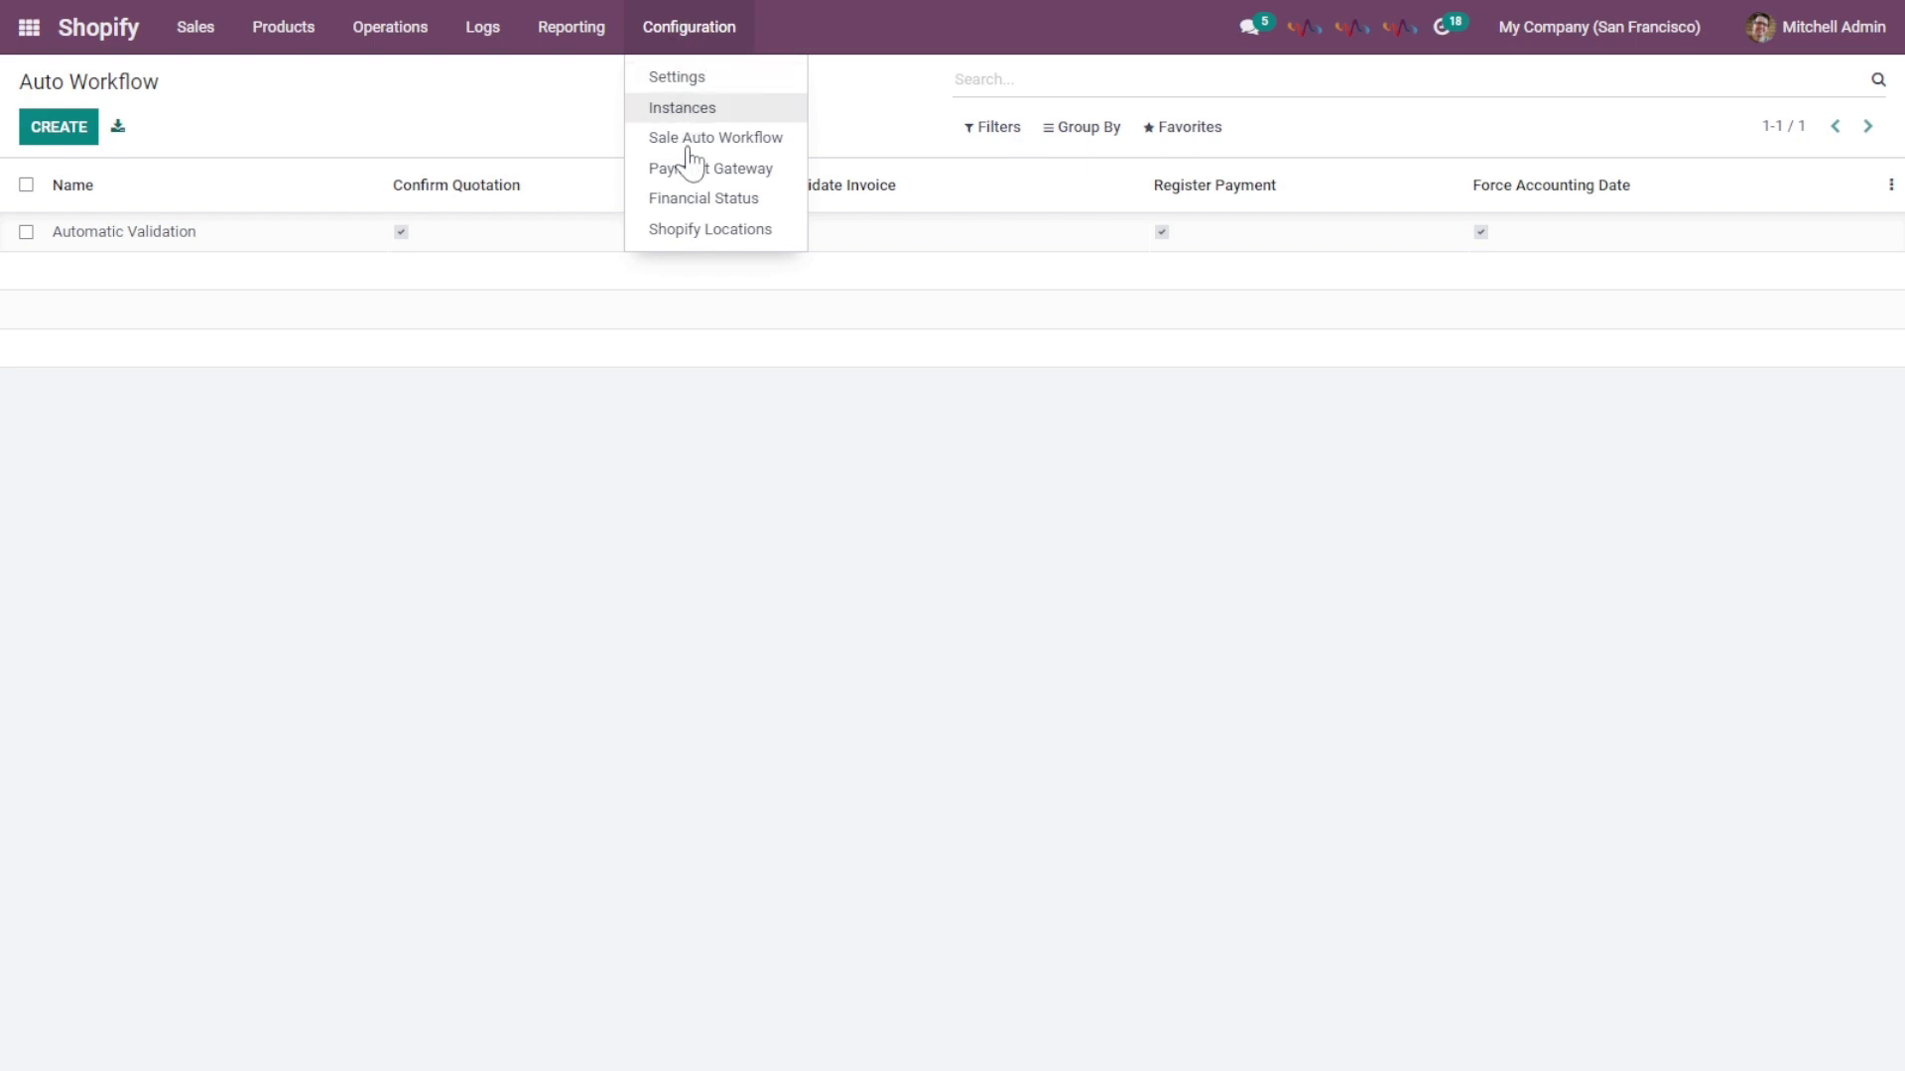
left_click(698, 171)
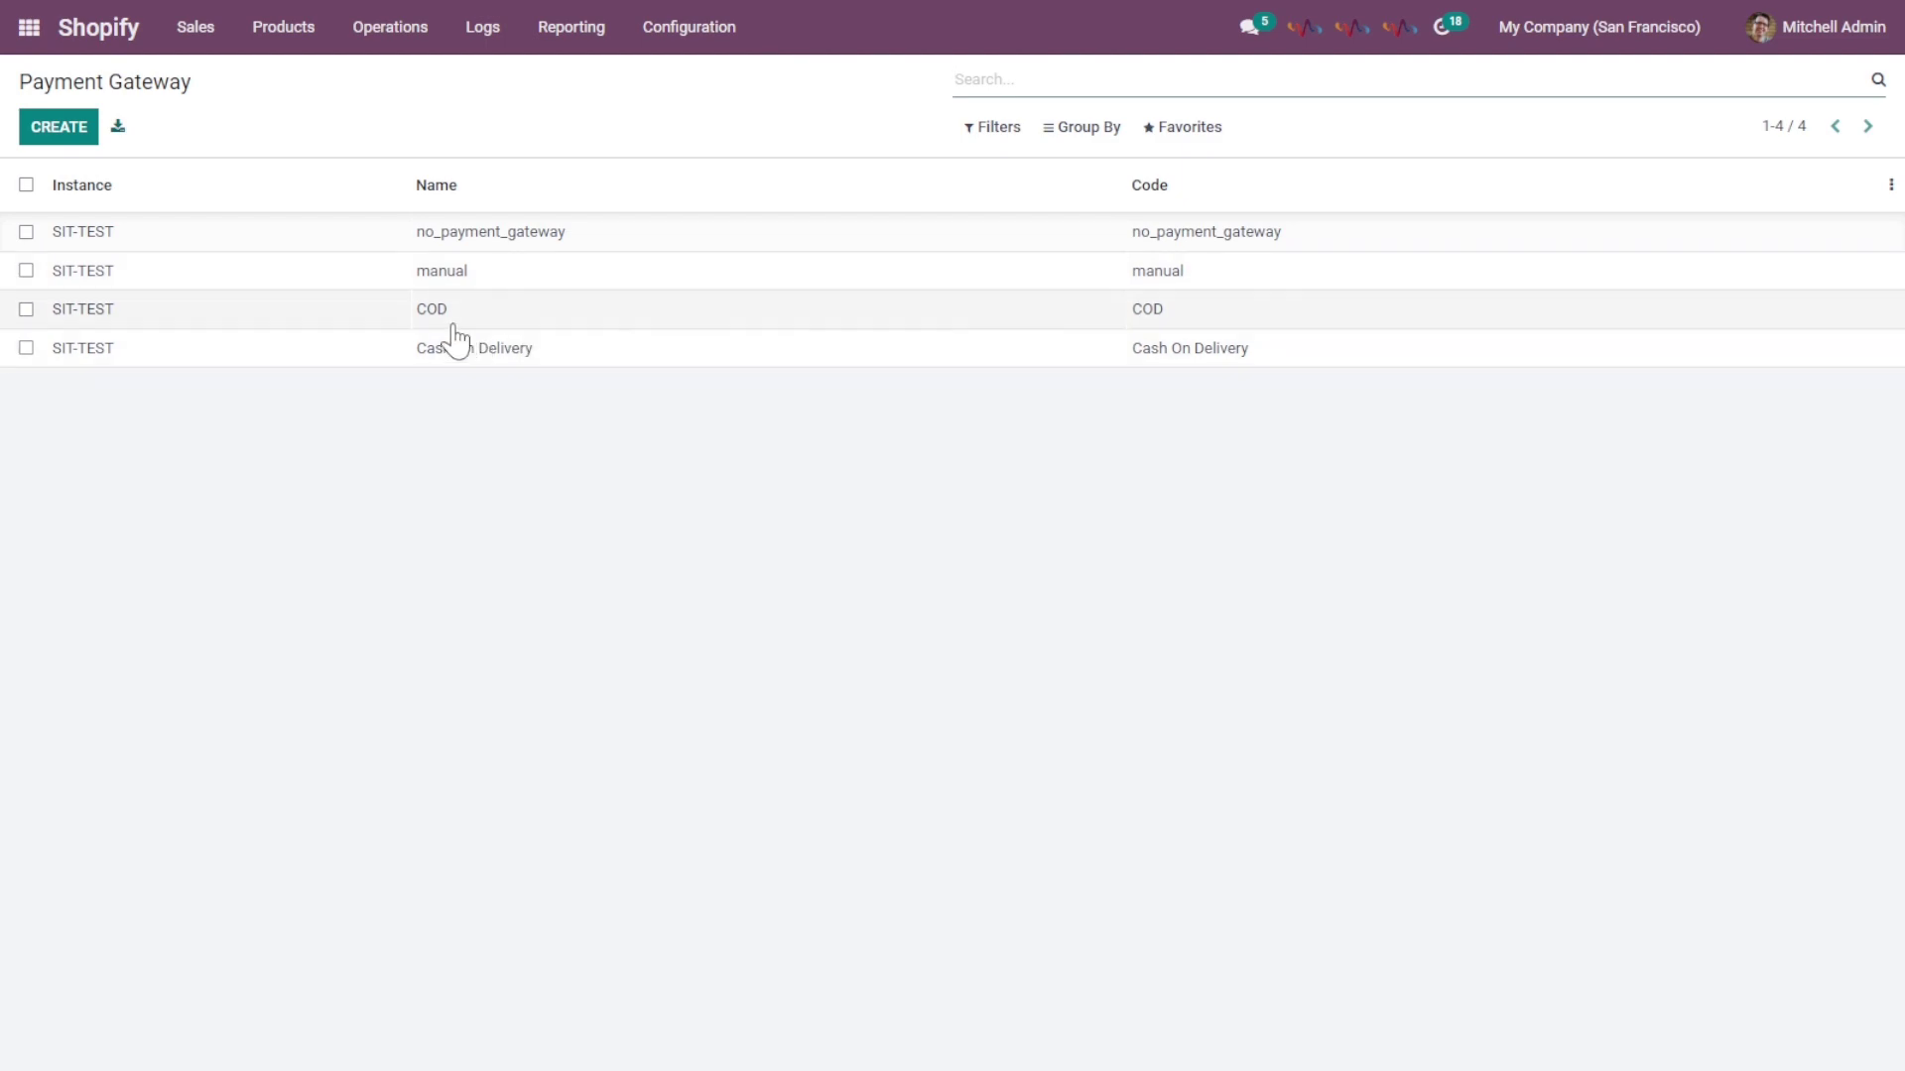
left_click(58, 127)
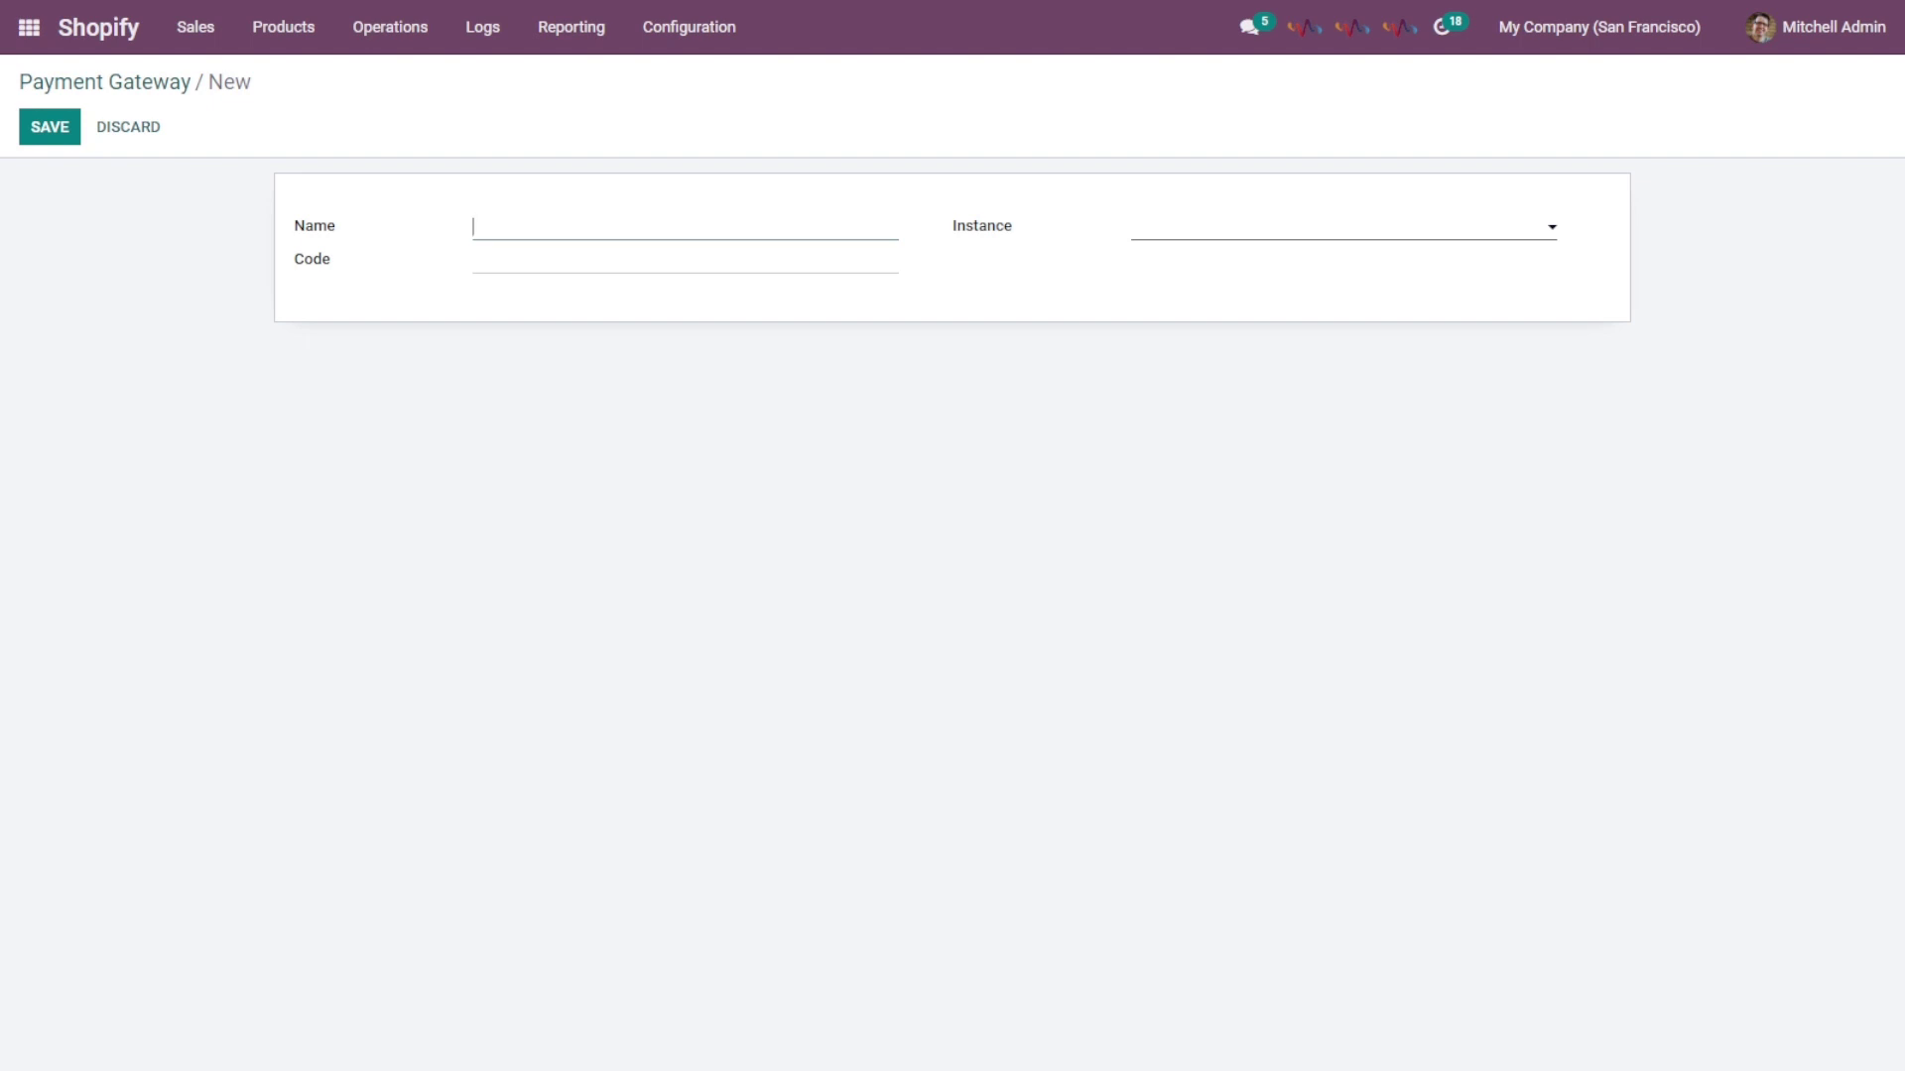
left_click(1275, 231)
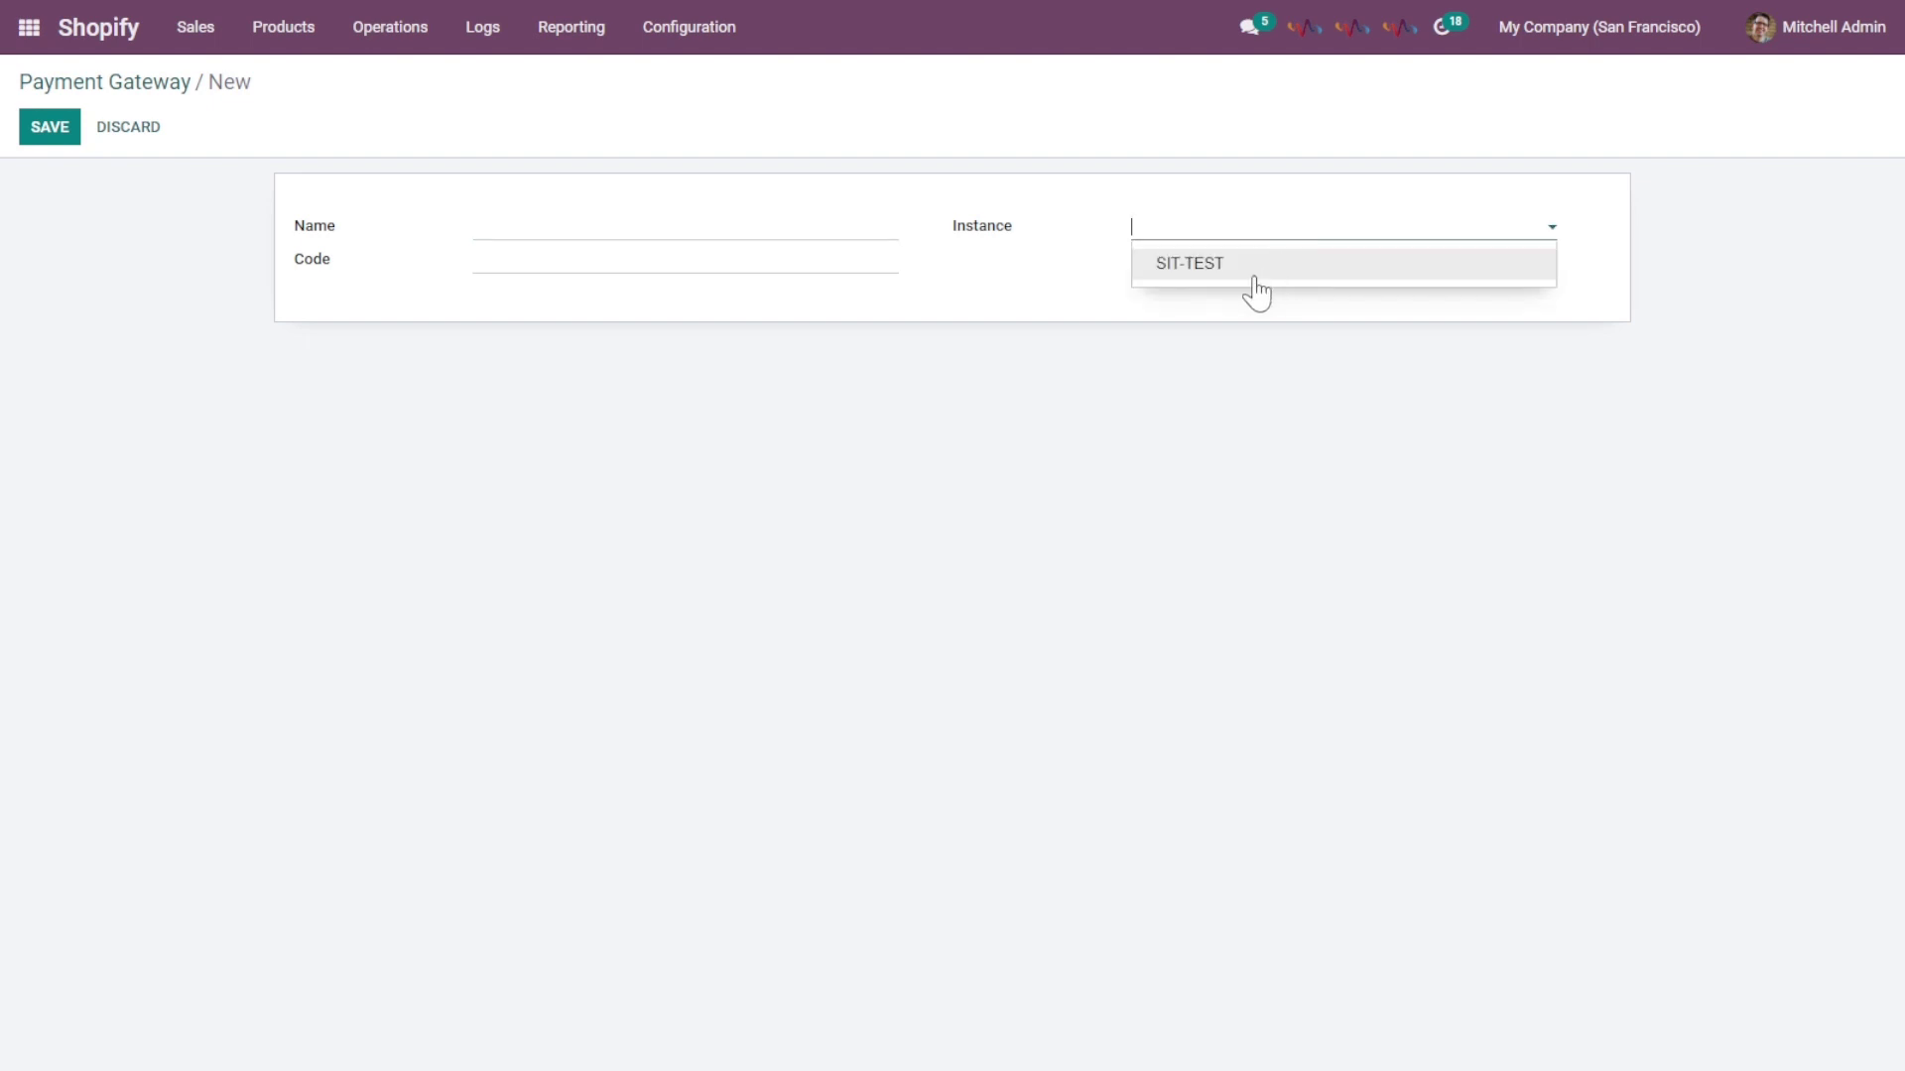
left_click(682, 263)
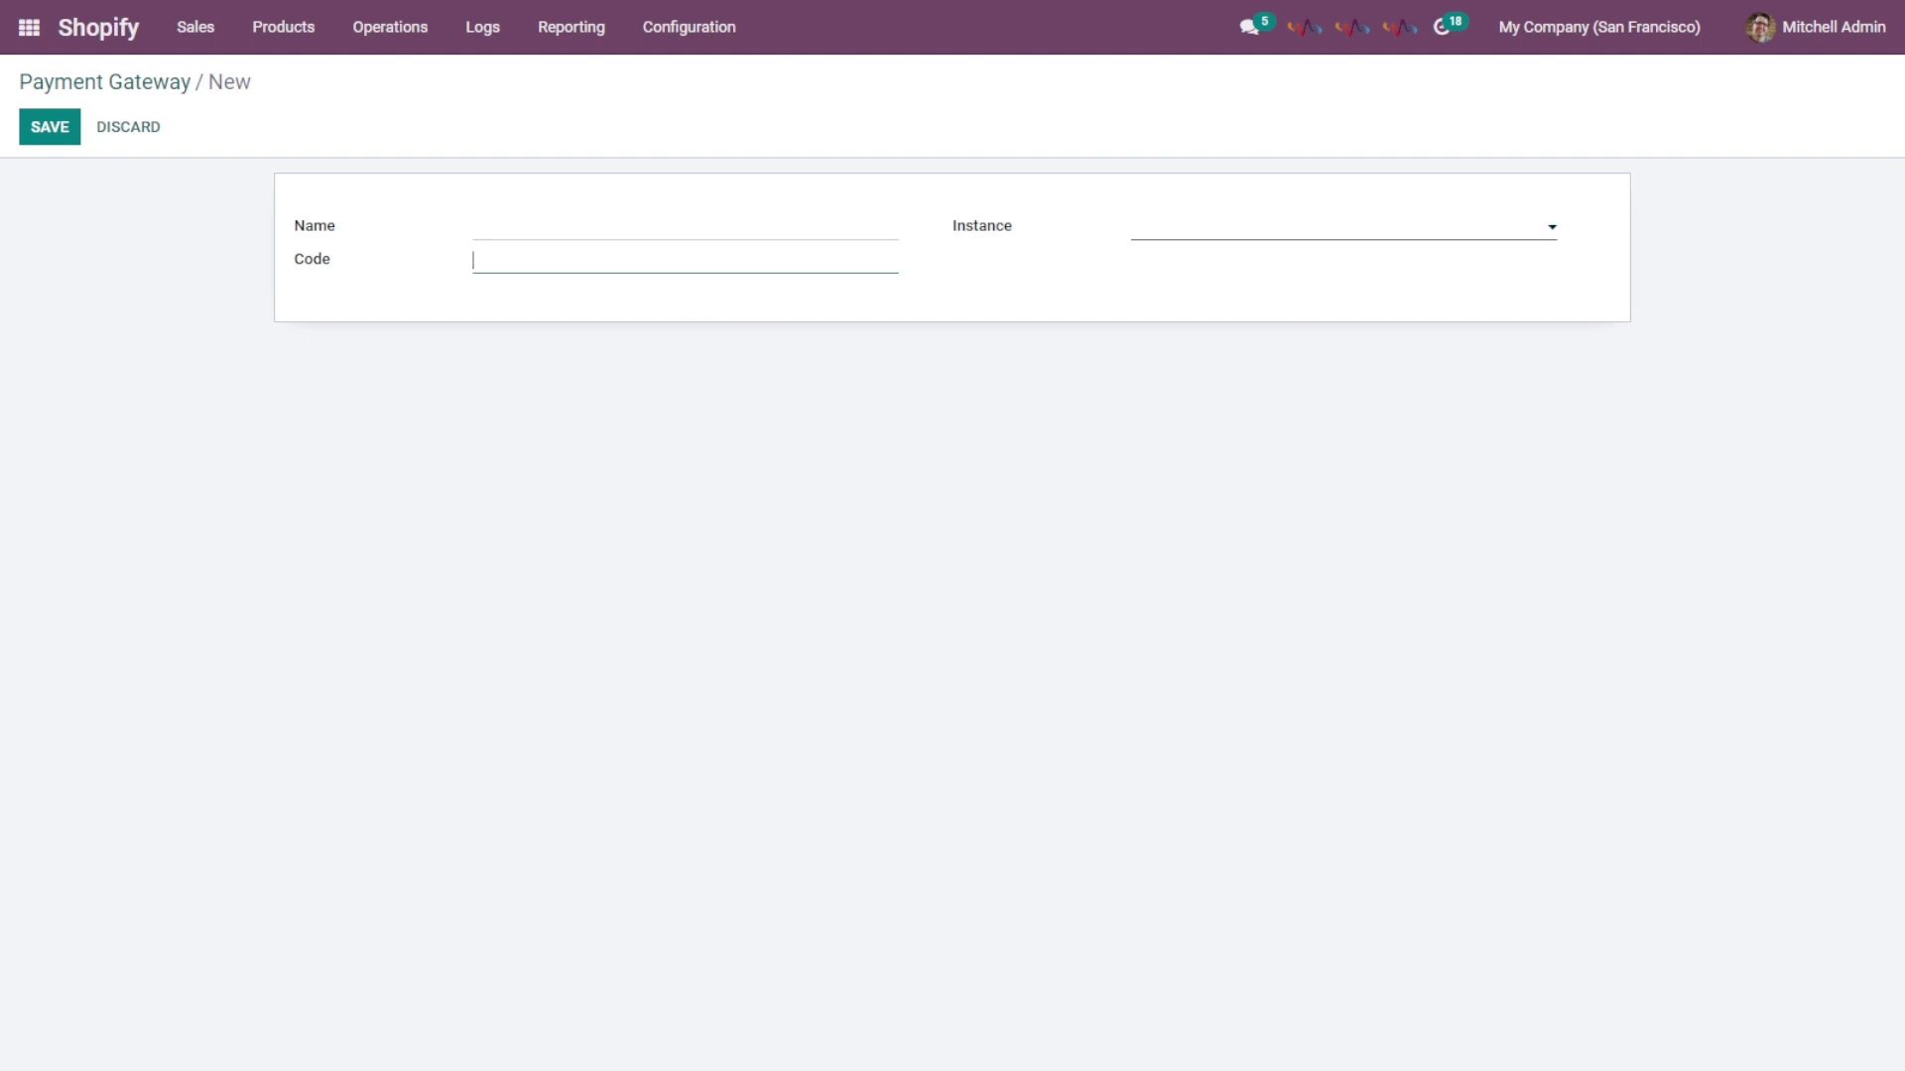
left_click(99, 87)
left_click(702, 30)
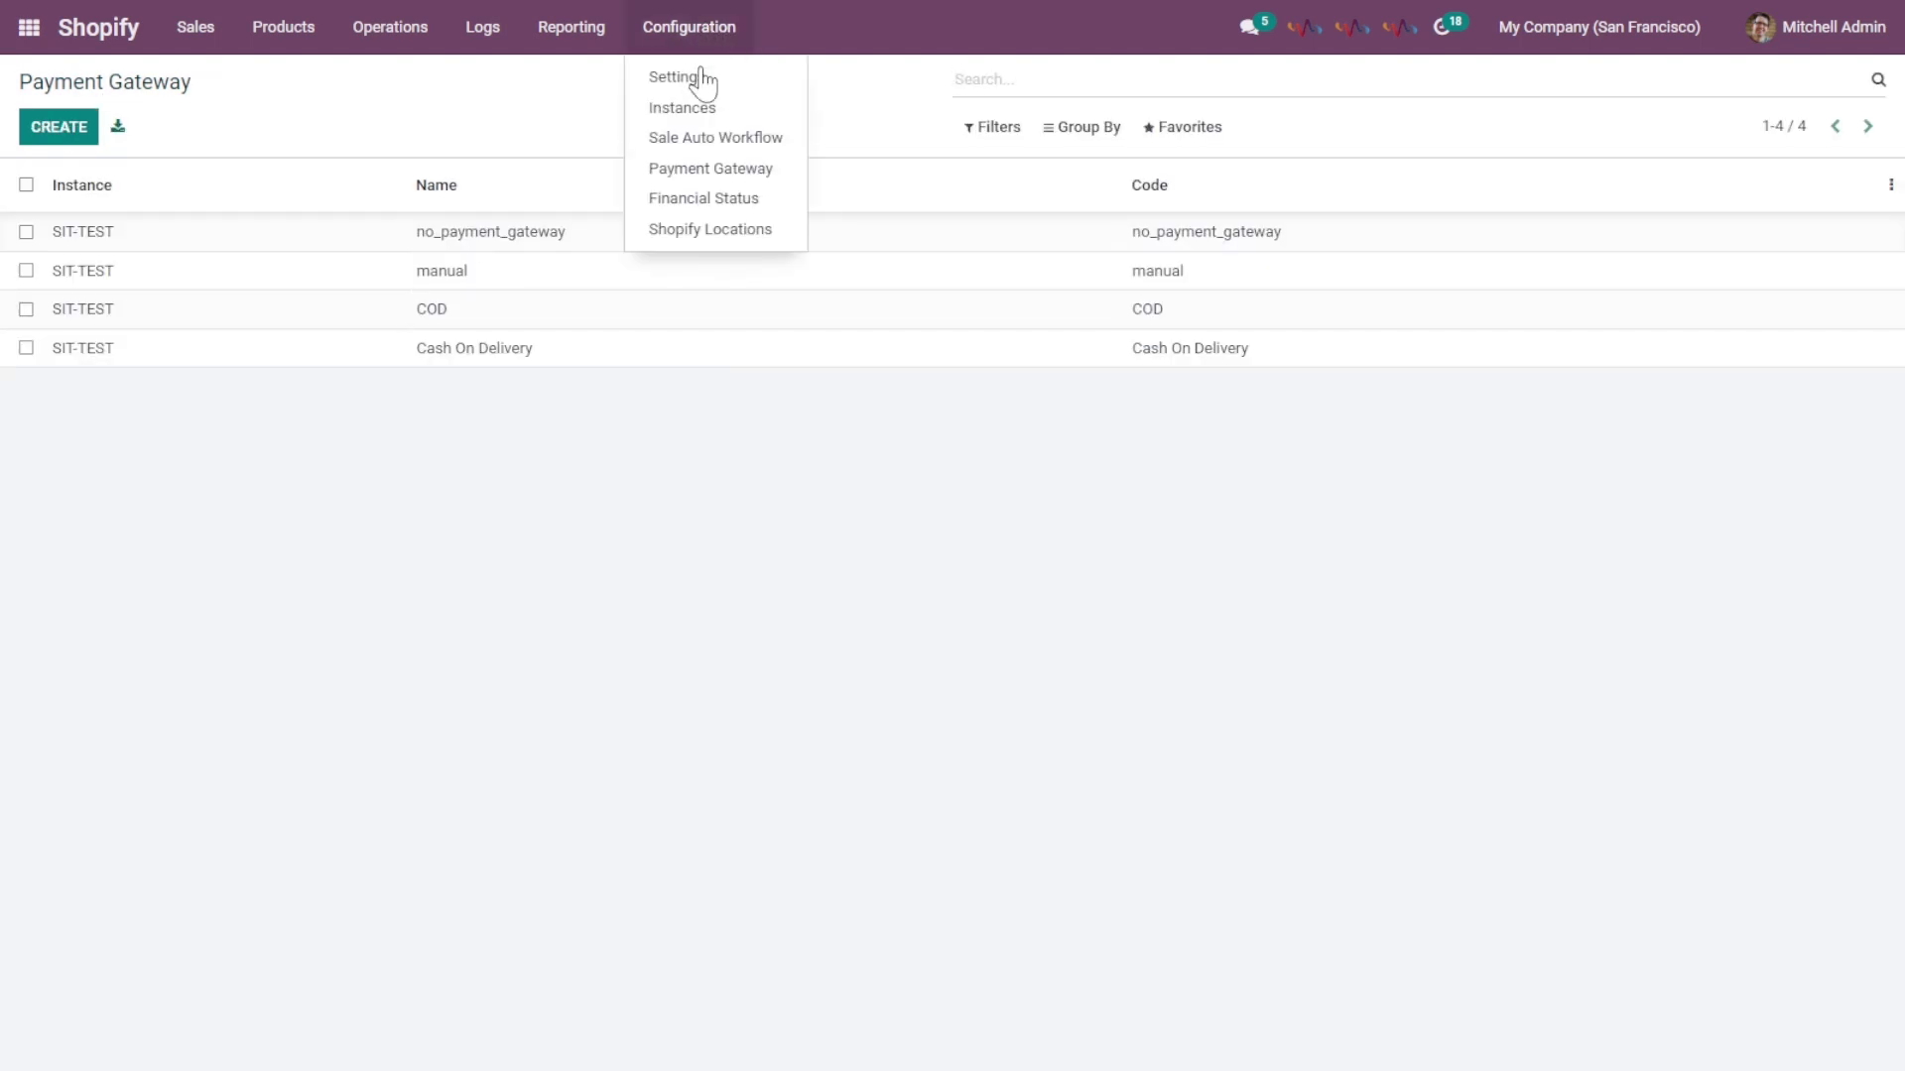
Step: Group the Financial Status list by Payment Gateway and expand the manual and COD groups
left_click(698, 204)
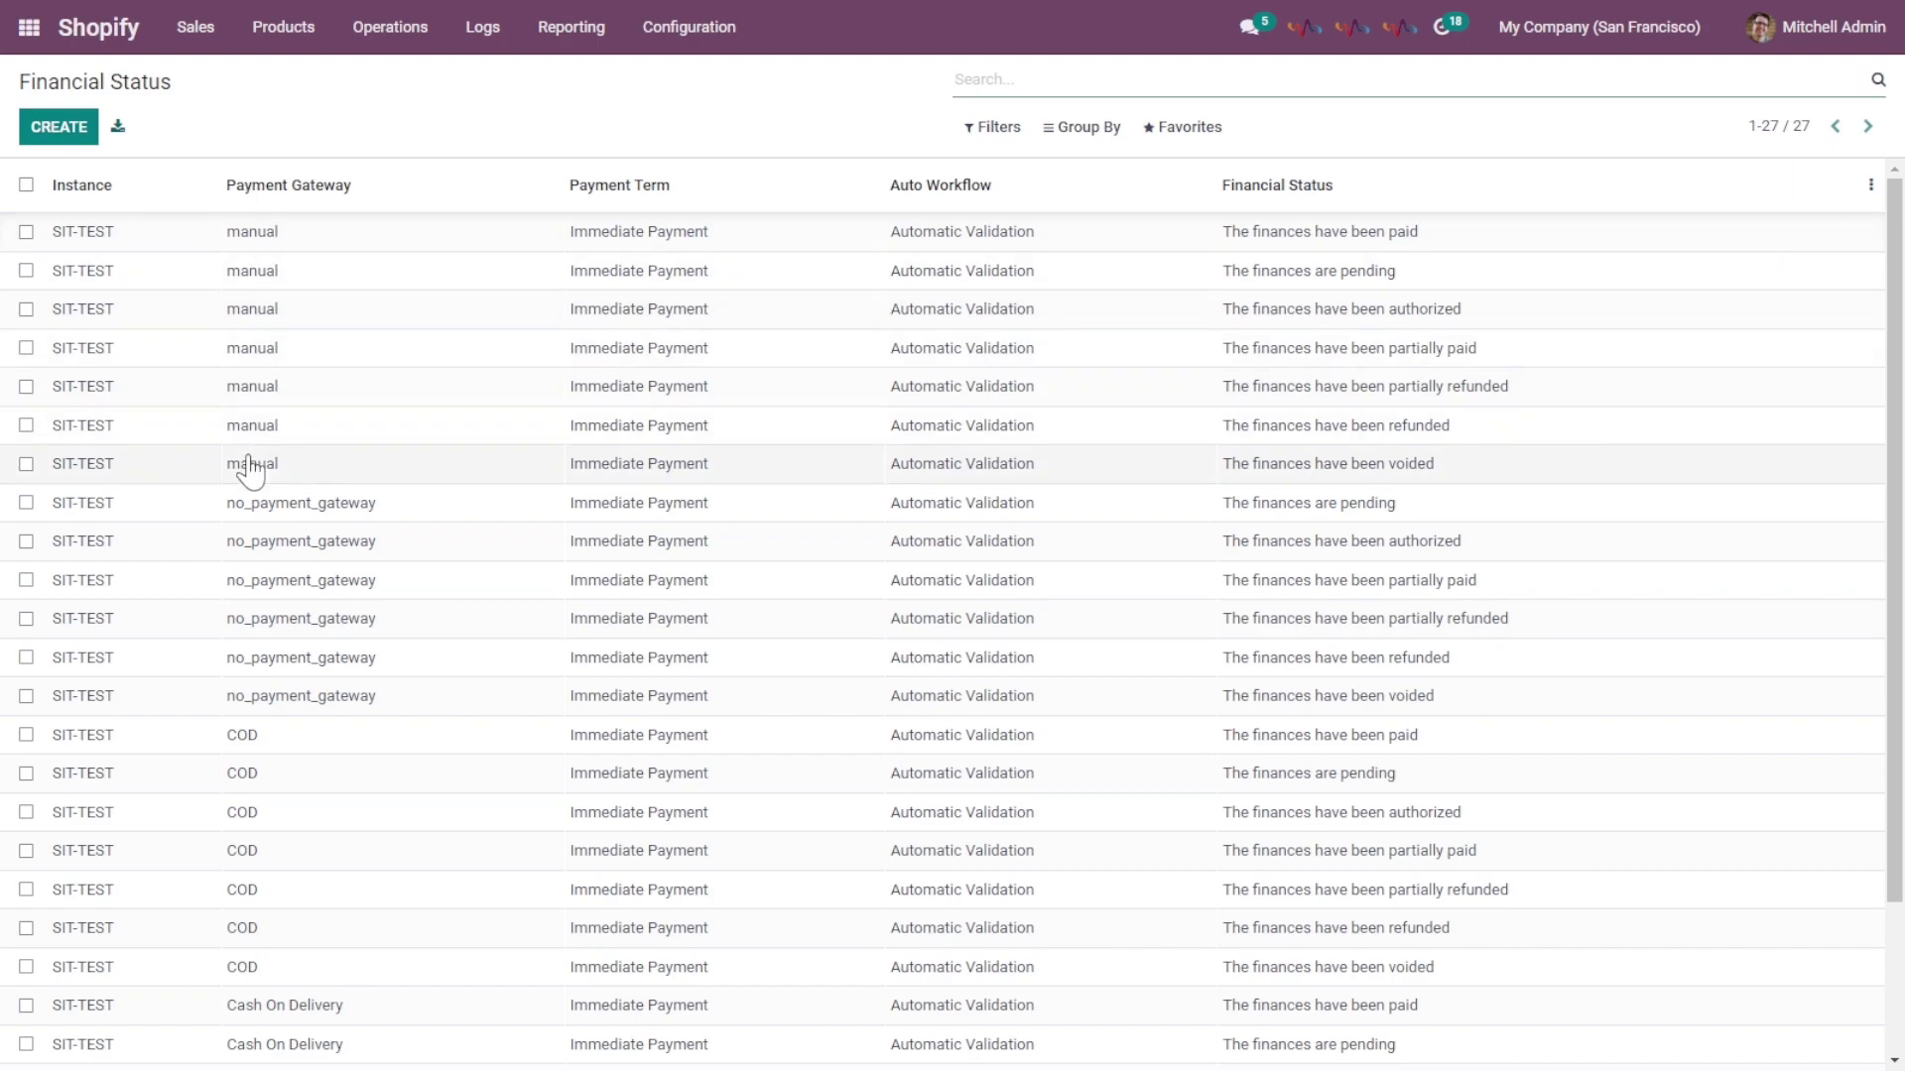
left_click(1114, 139)
left_click(1119, 215)
left_click(1270, 222)
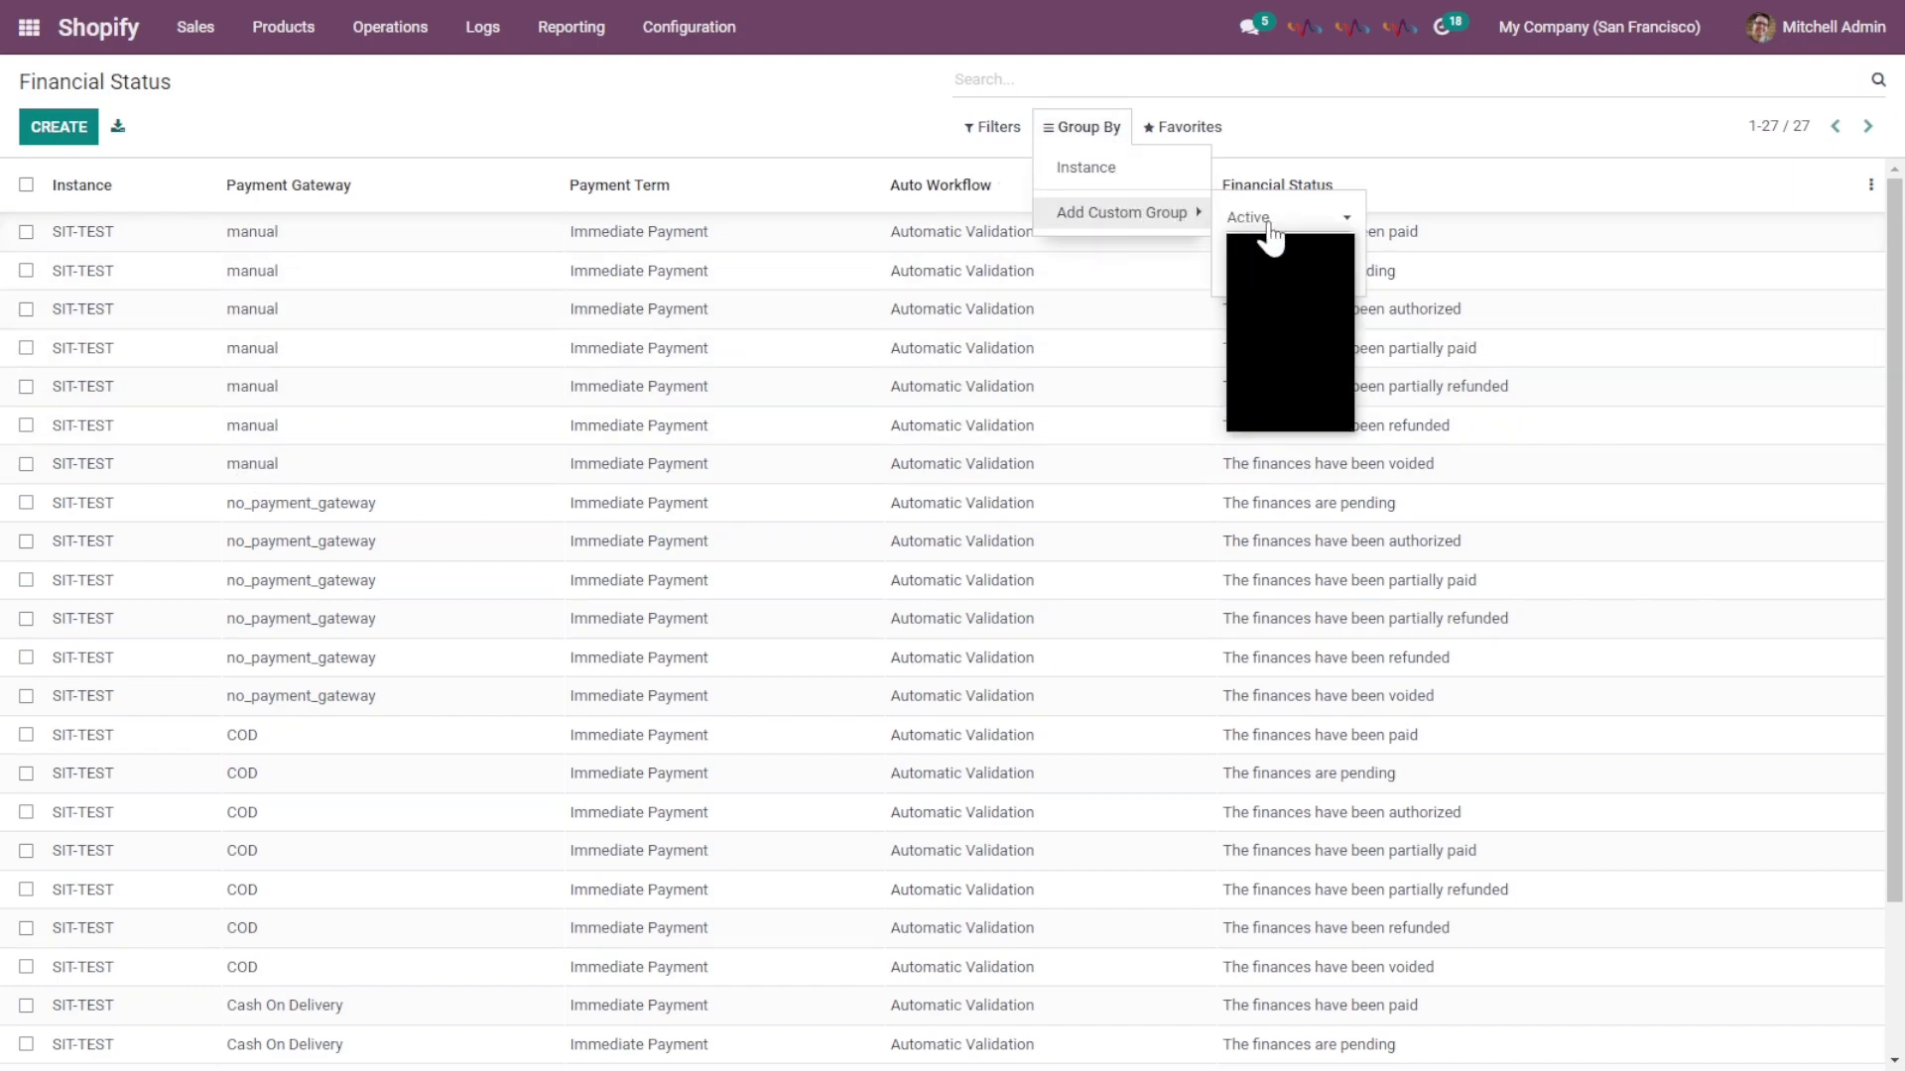
left_click(1290, 400)
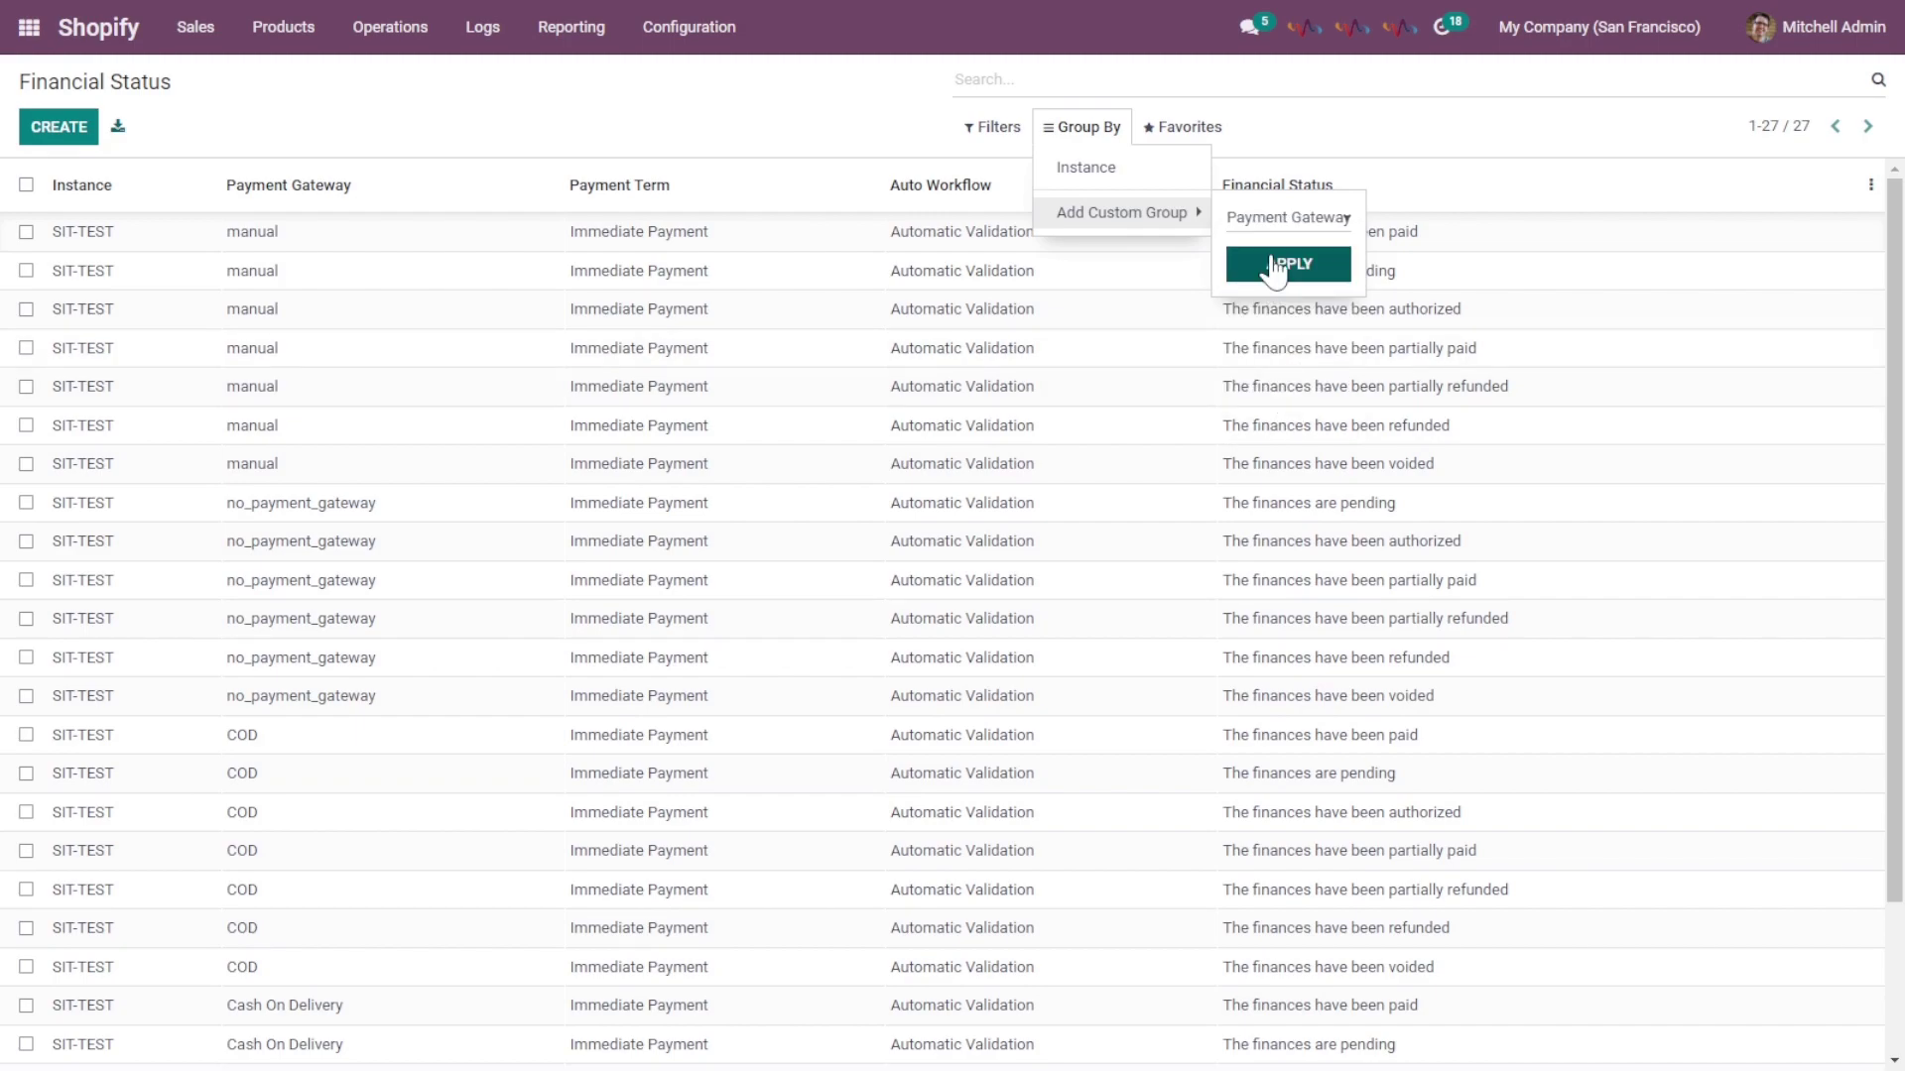
left_click(1281, 260)
left_click(186, 231)
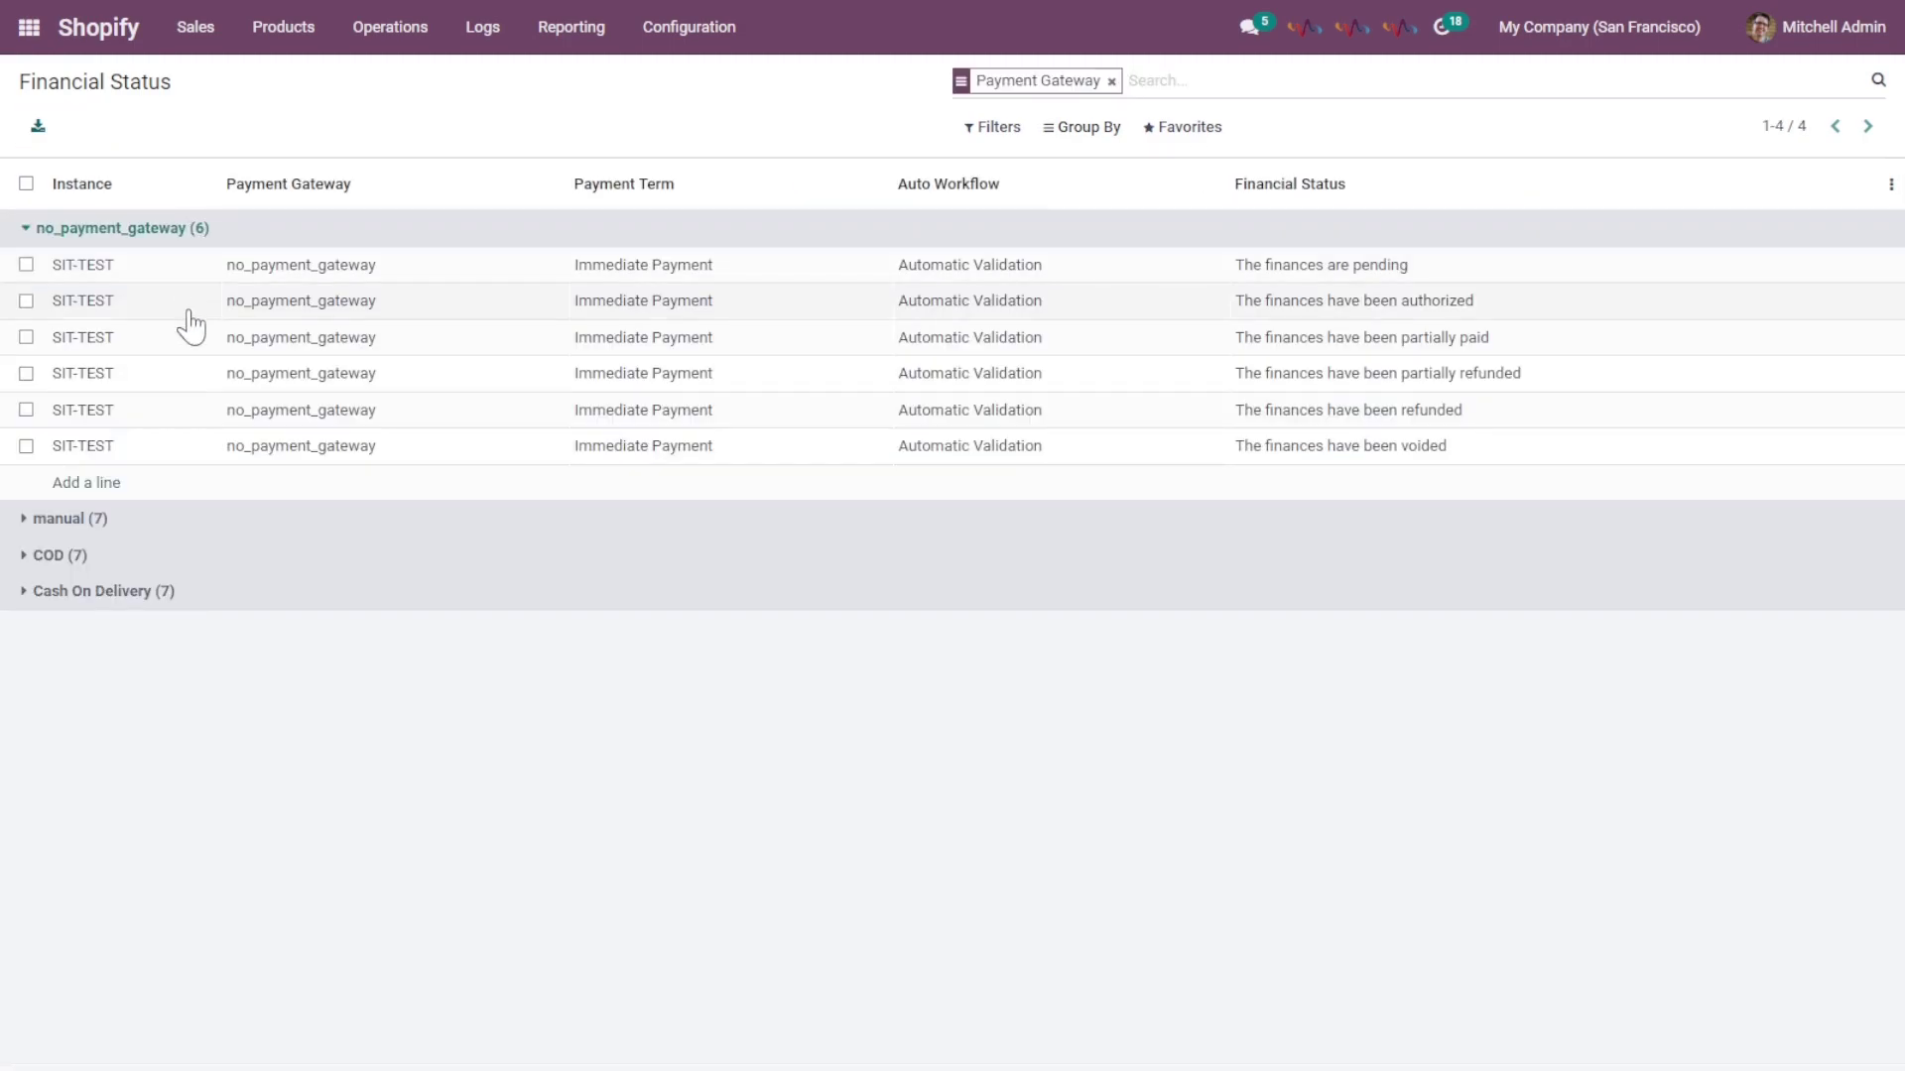
left_click(94, 526)
left_click(193, 859)
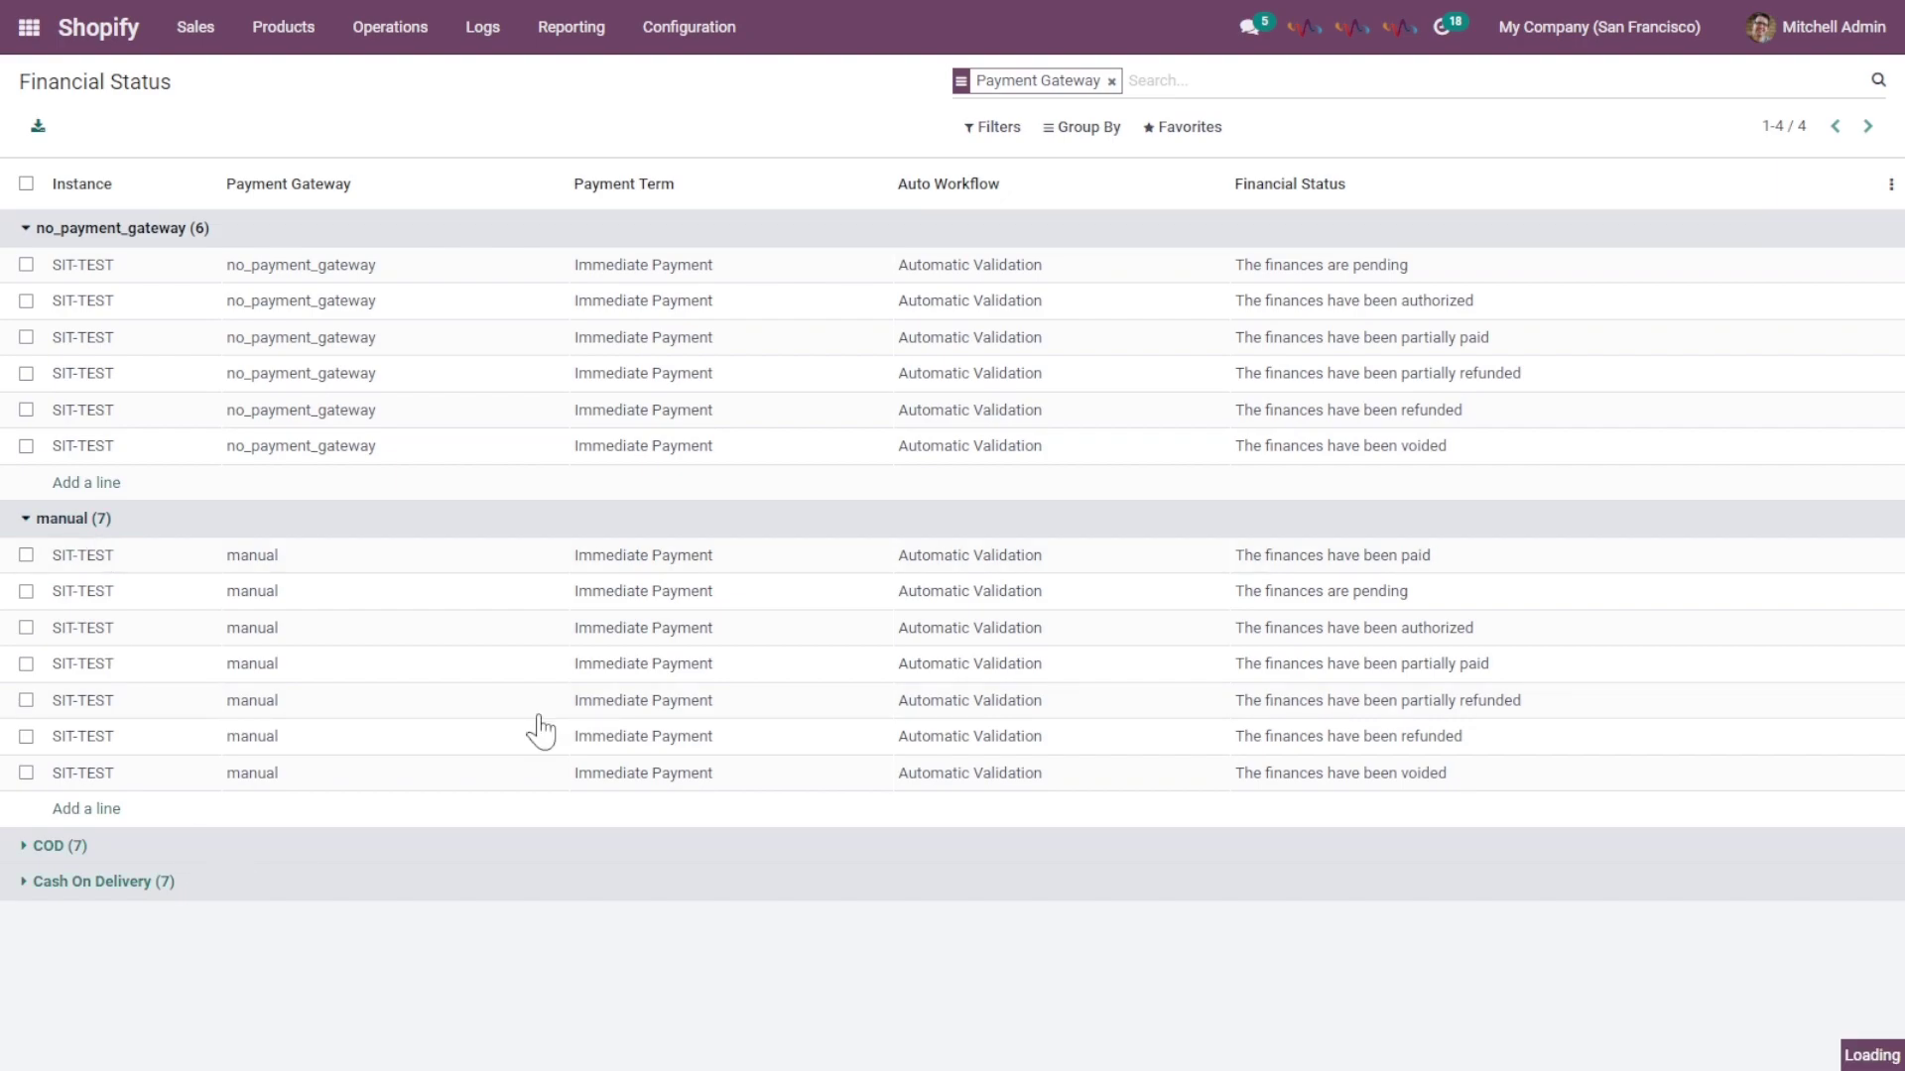
scroll(1264, 706, "down", 2)
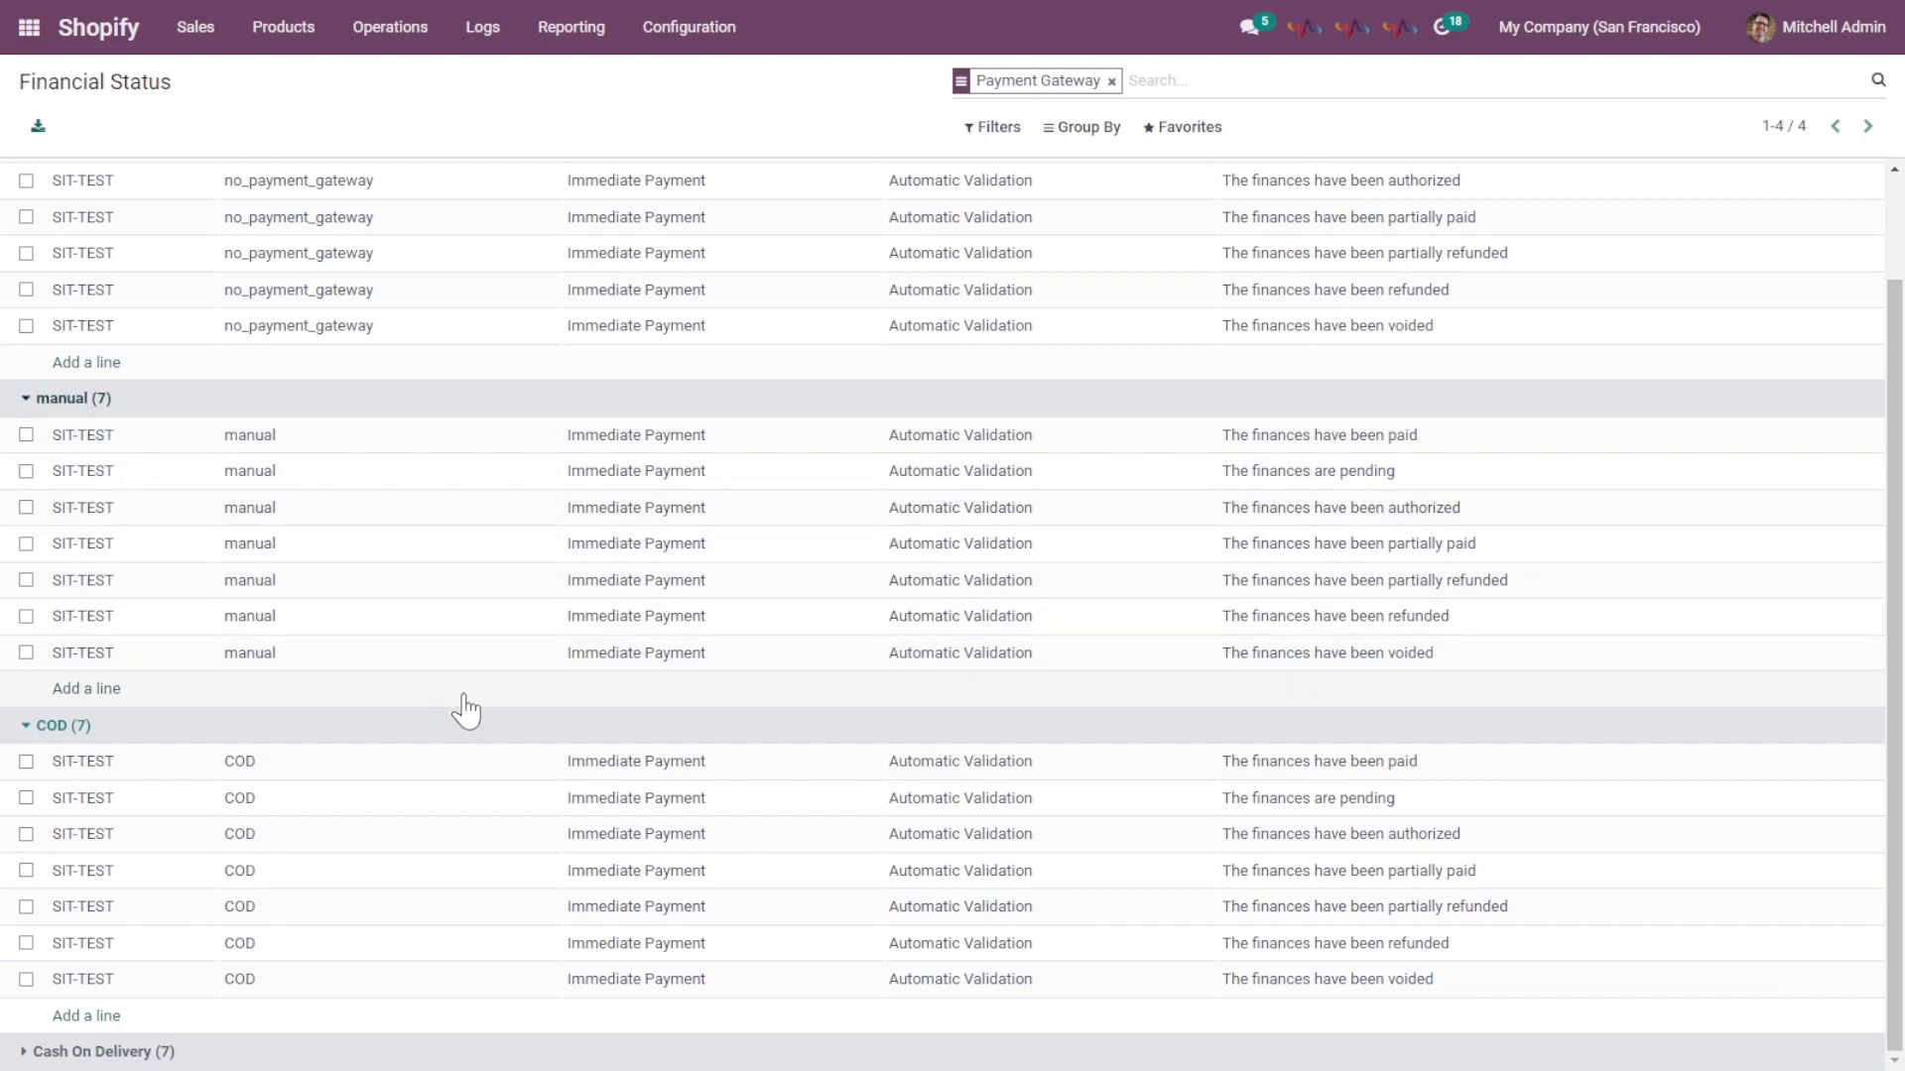
Step: Reload the ungrouped Financial Status list of 27 records, starting and then discarding a new line
left_click(674, 24)
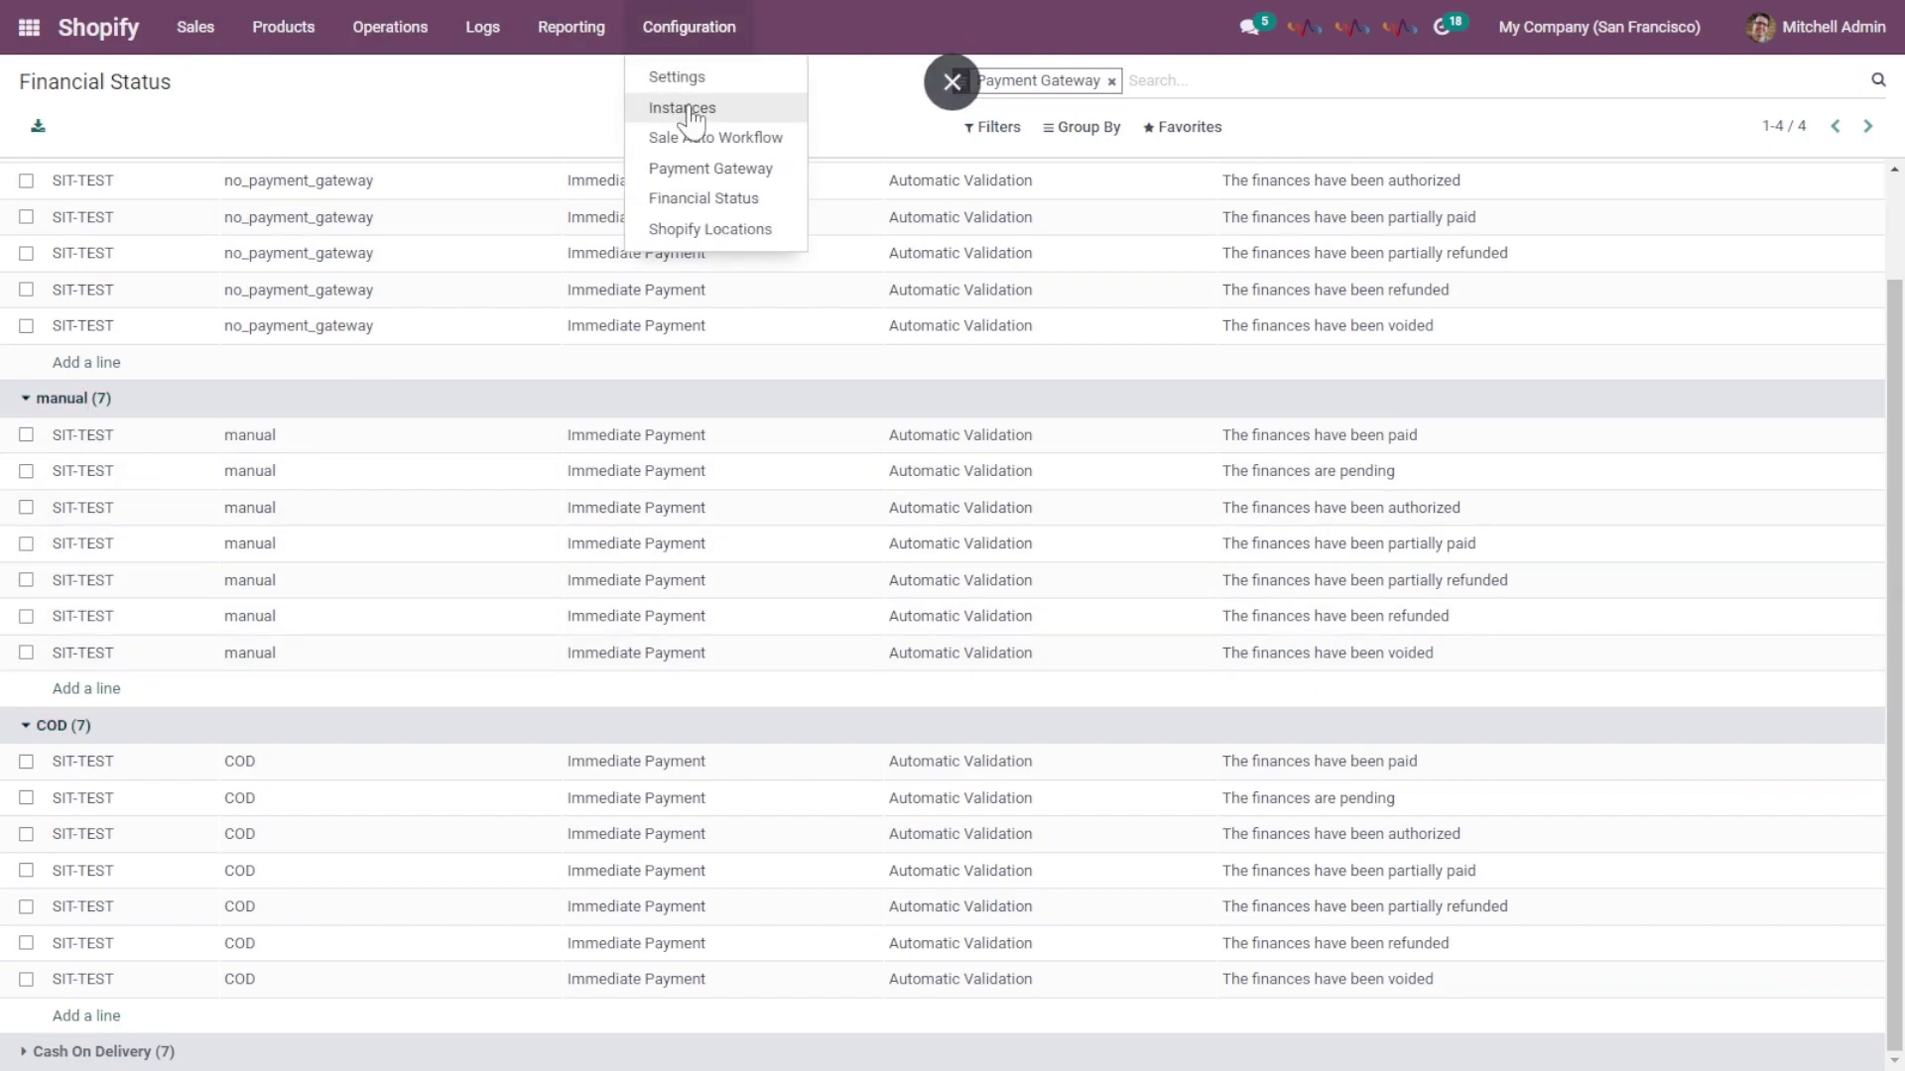
left_click(694, 203)
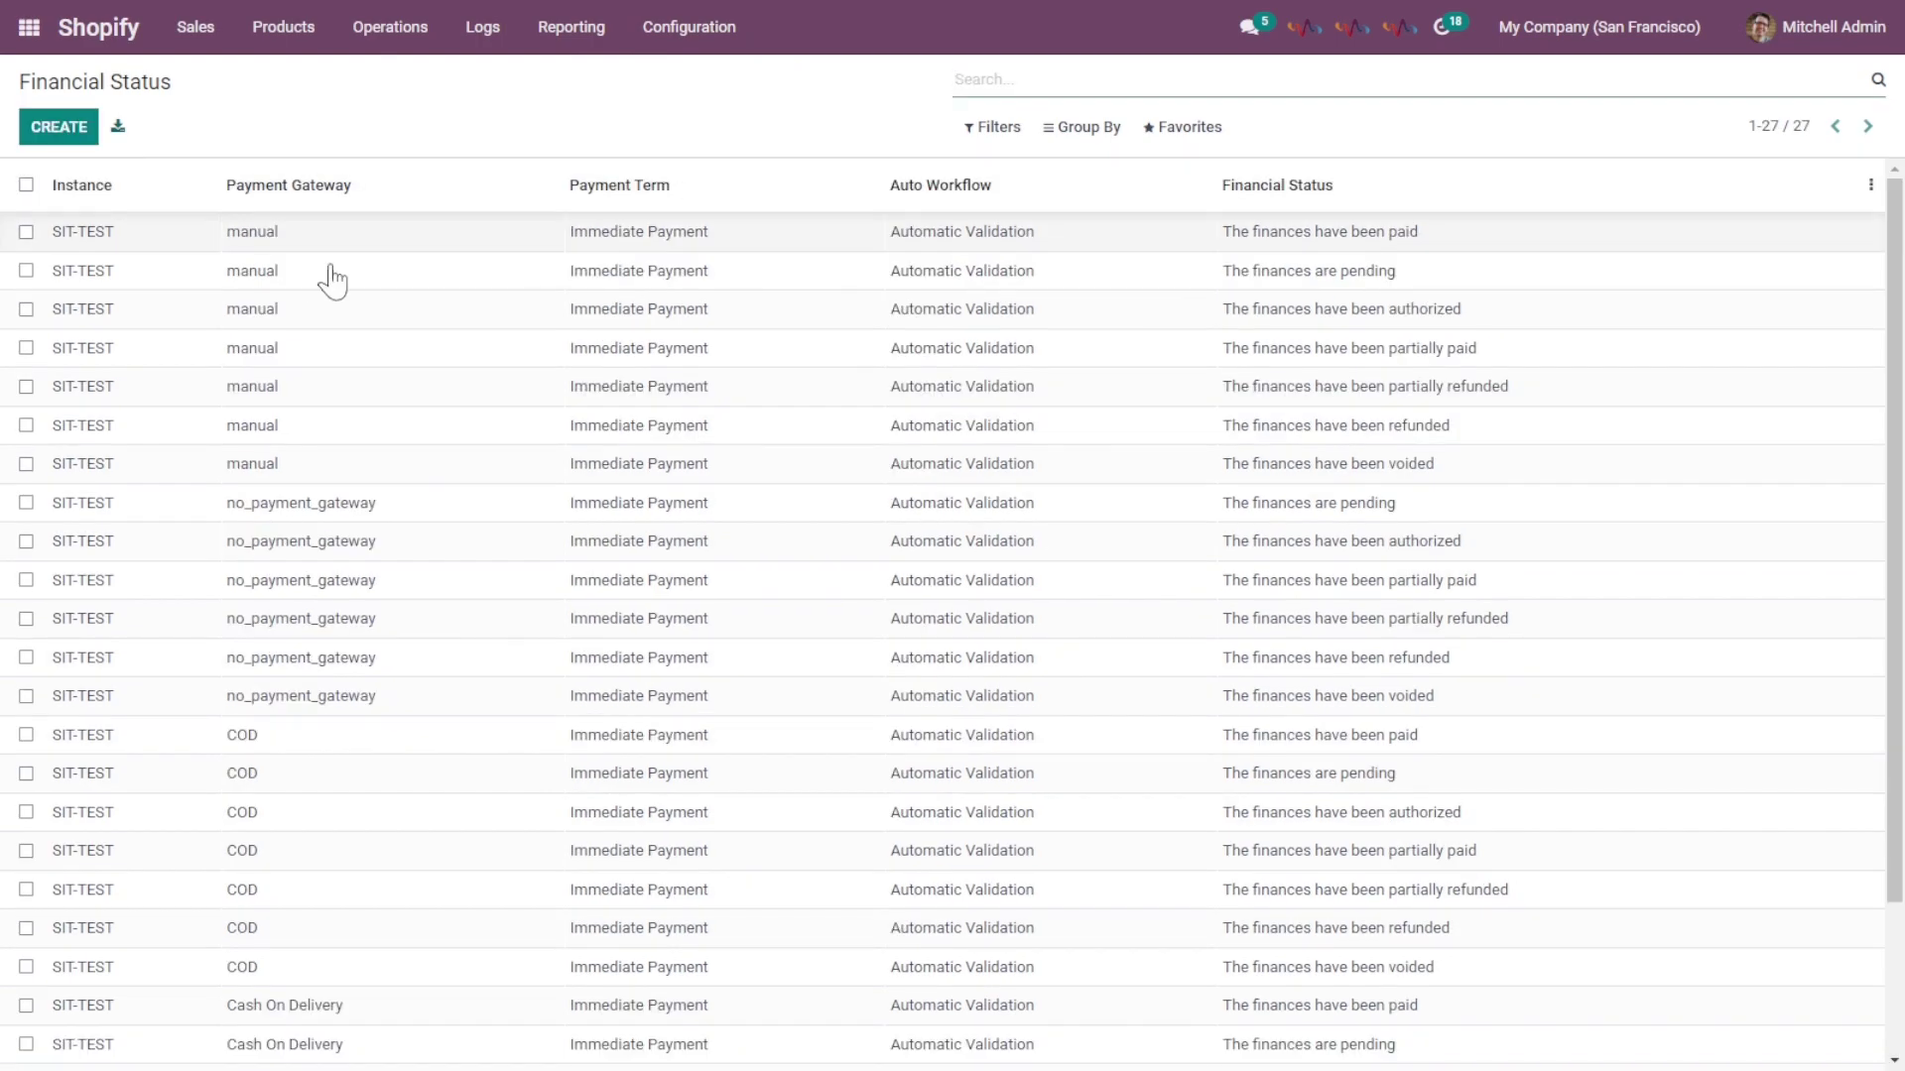
left_click(65, 128)
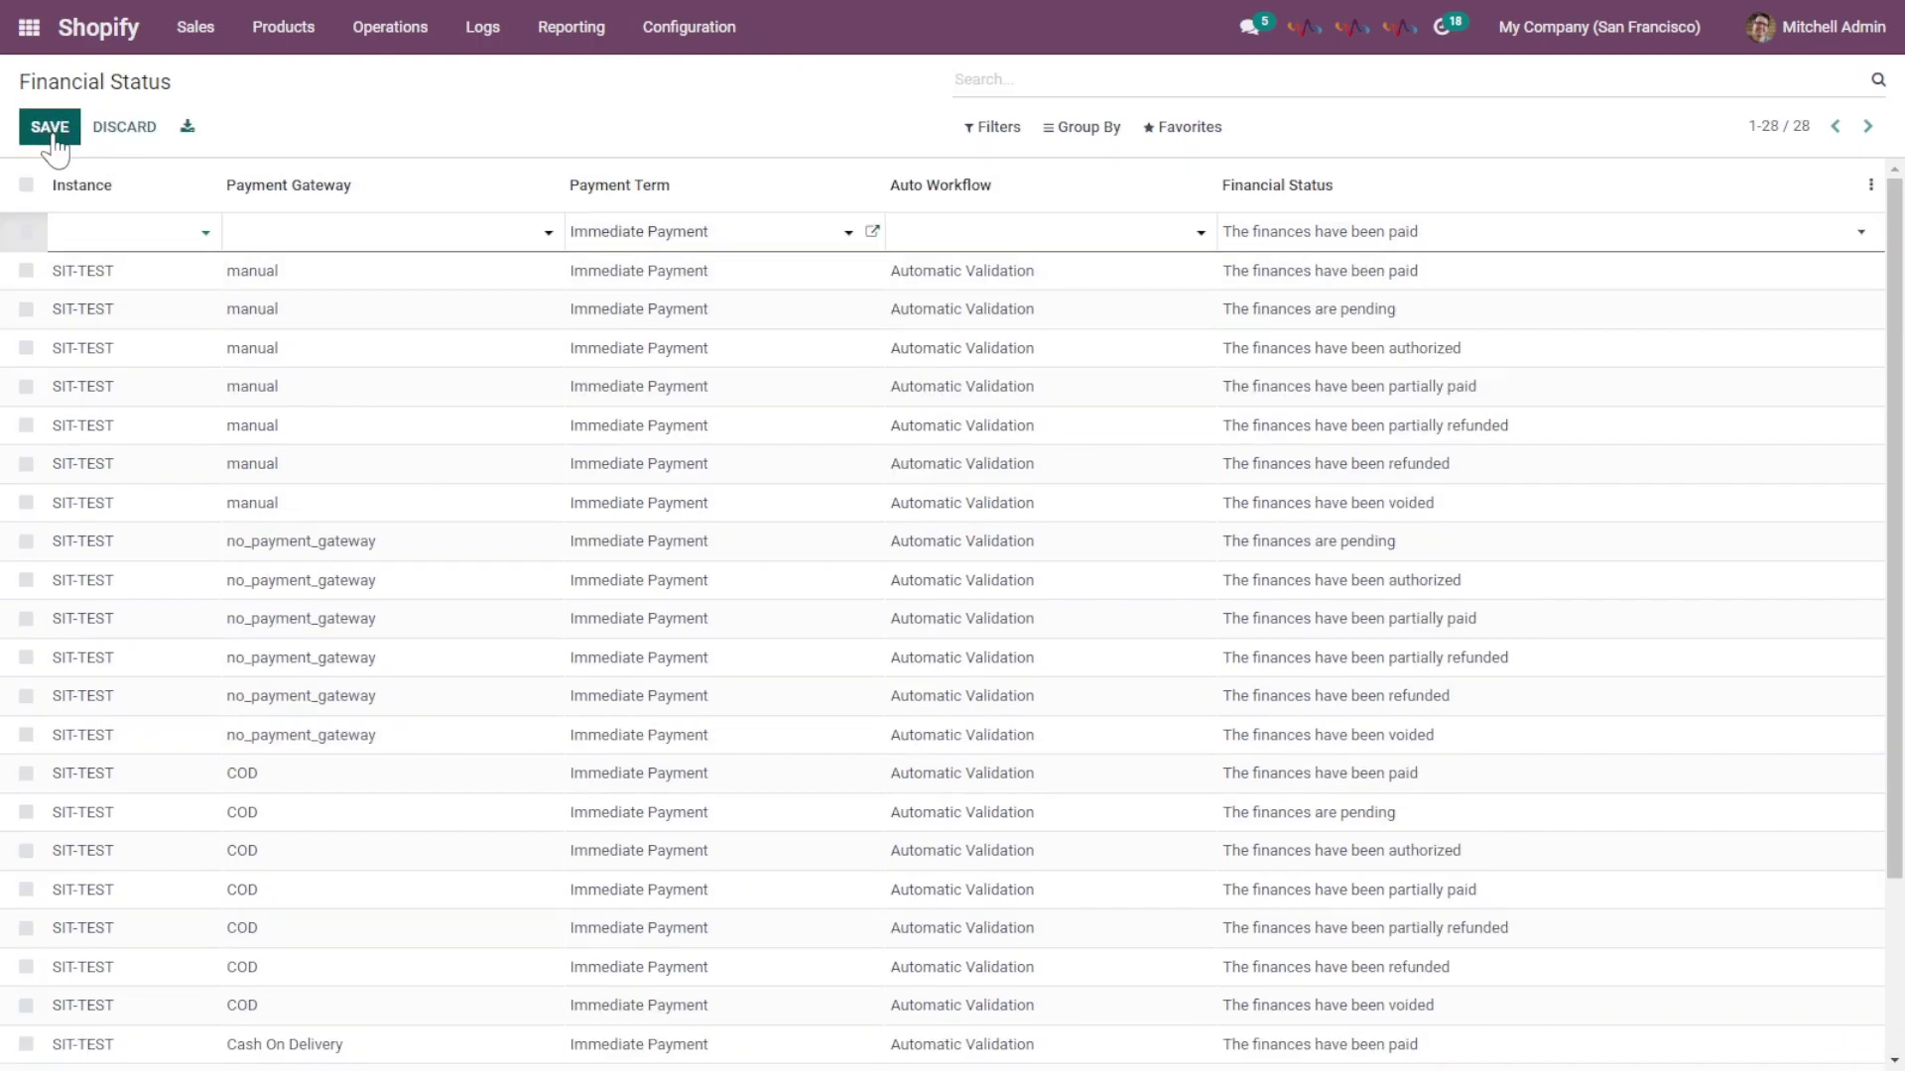
left_click(717, 46)
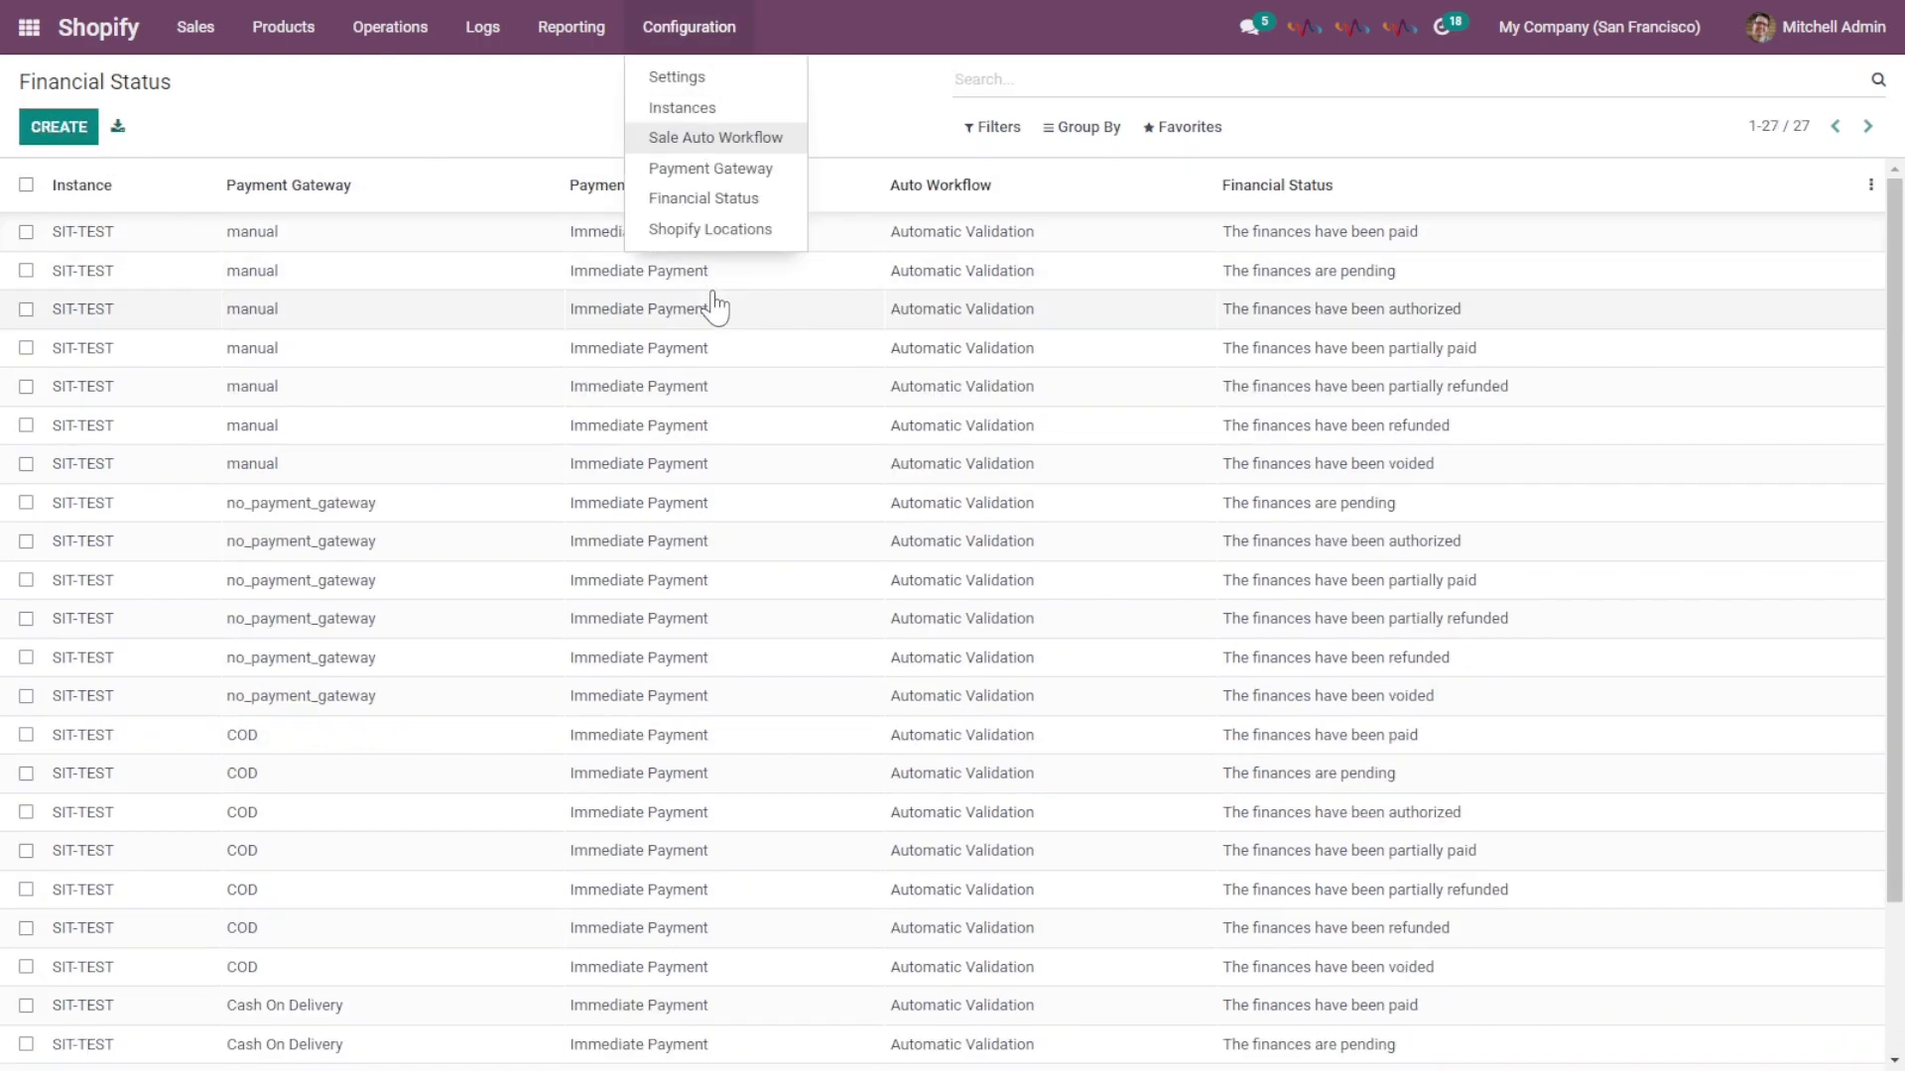
Step: Review the SIT-TEST location's order, export and import warehouses (San Francisco), discarding without changes
left_click(731, 238)
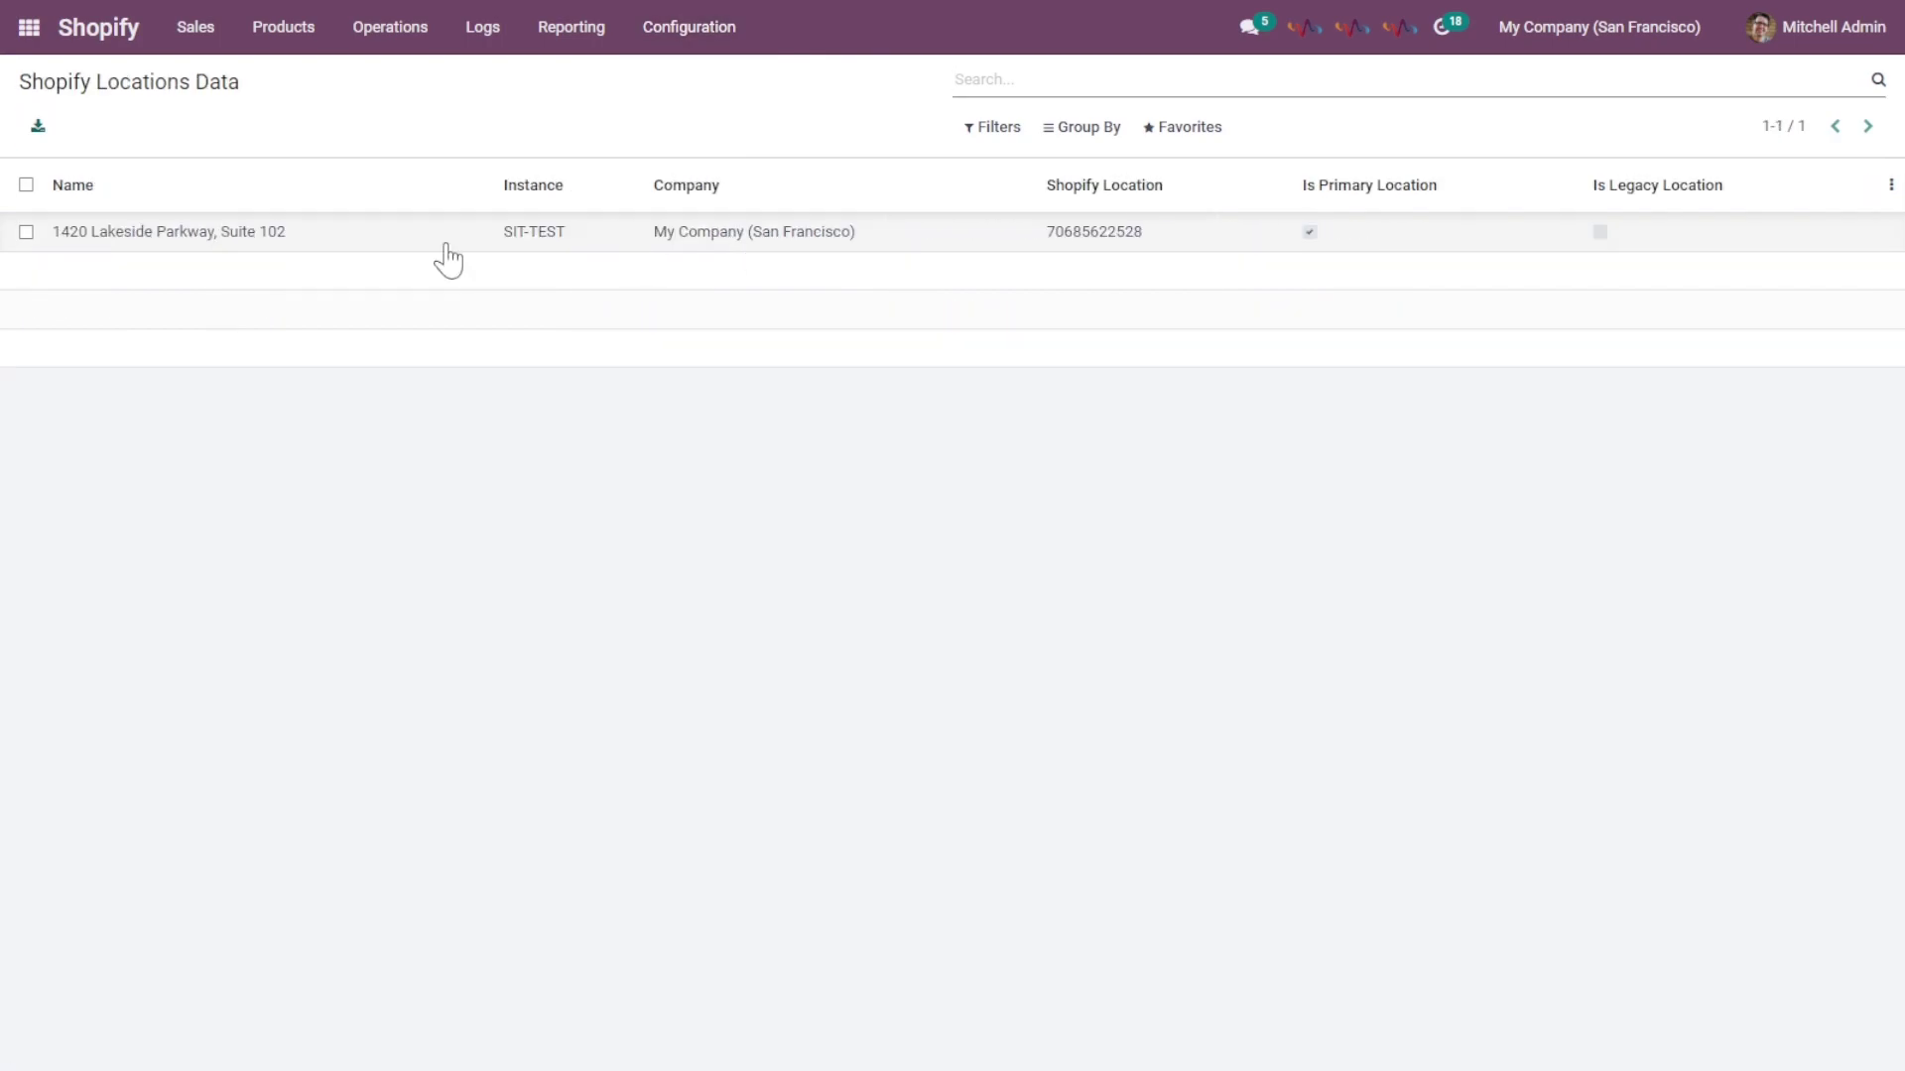
left_click(326, 250)
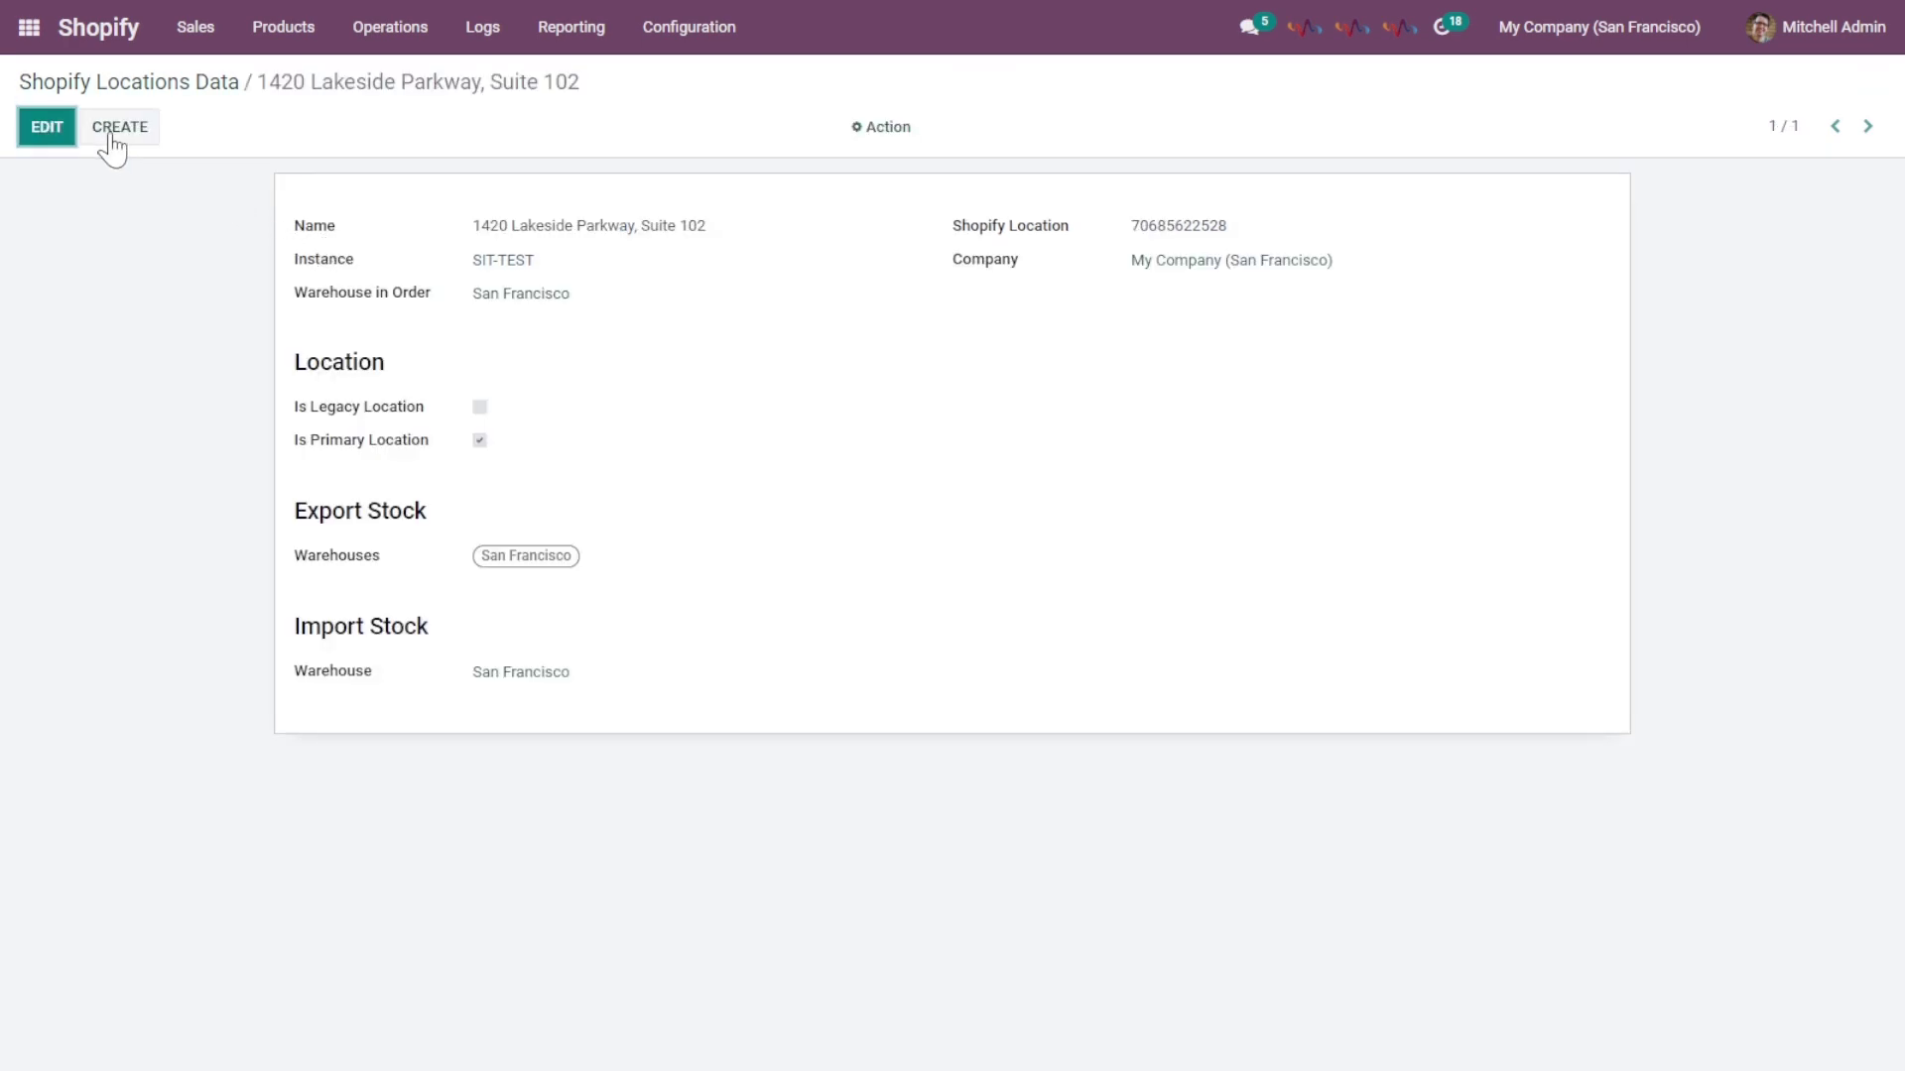
left_click(46, 127)
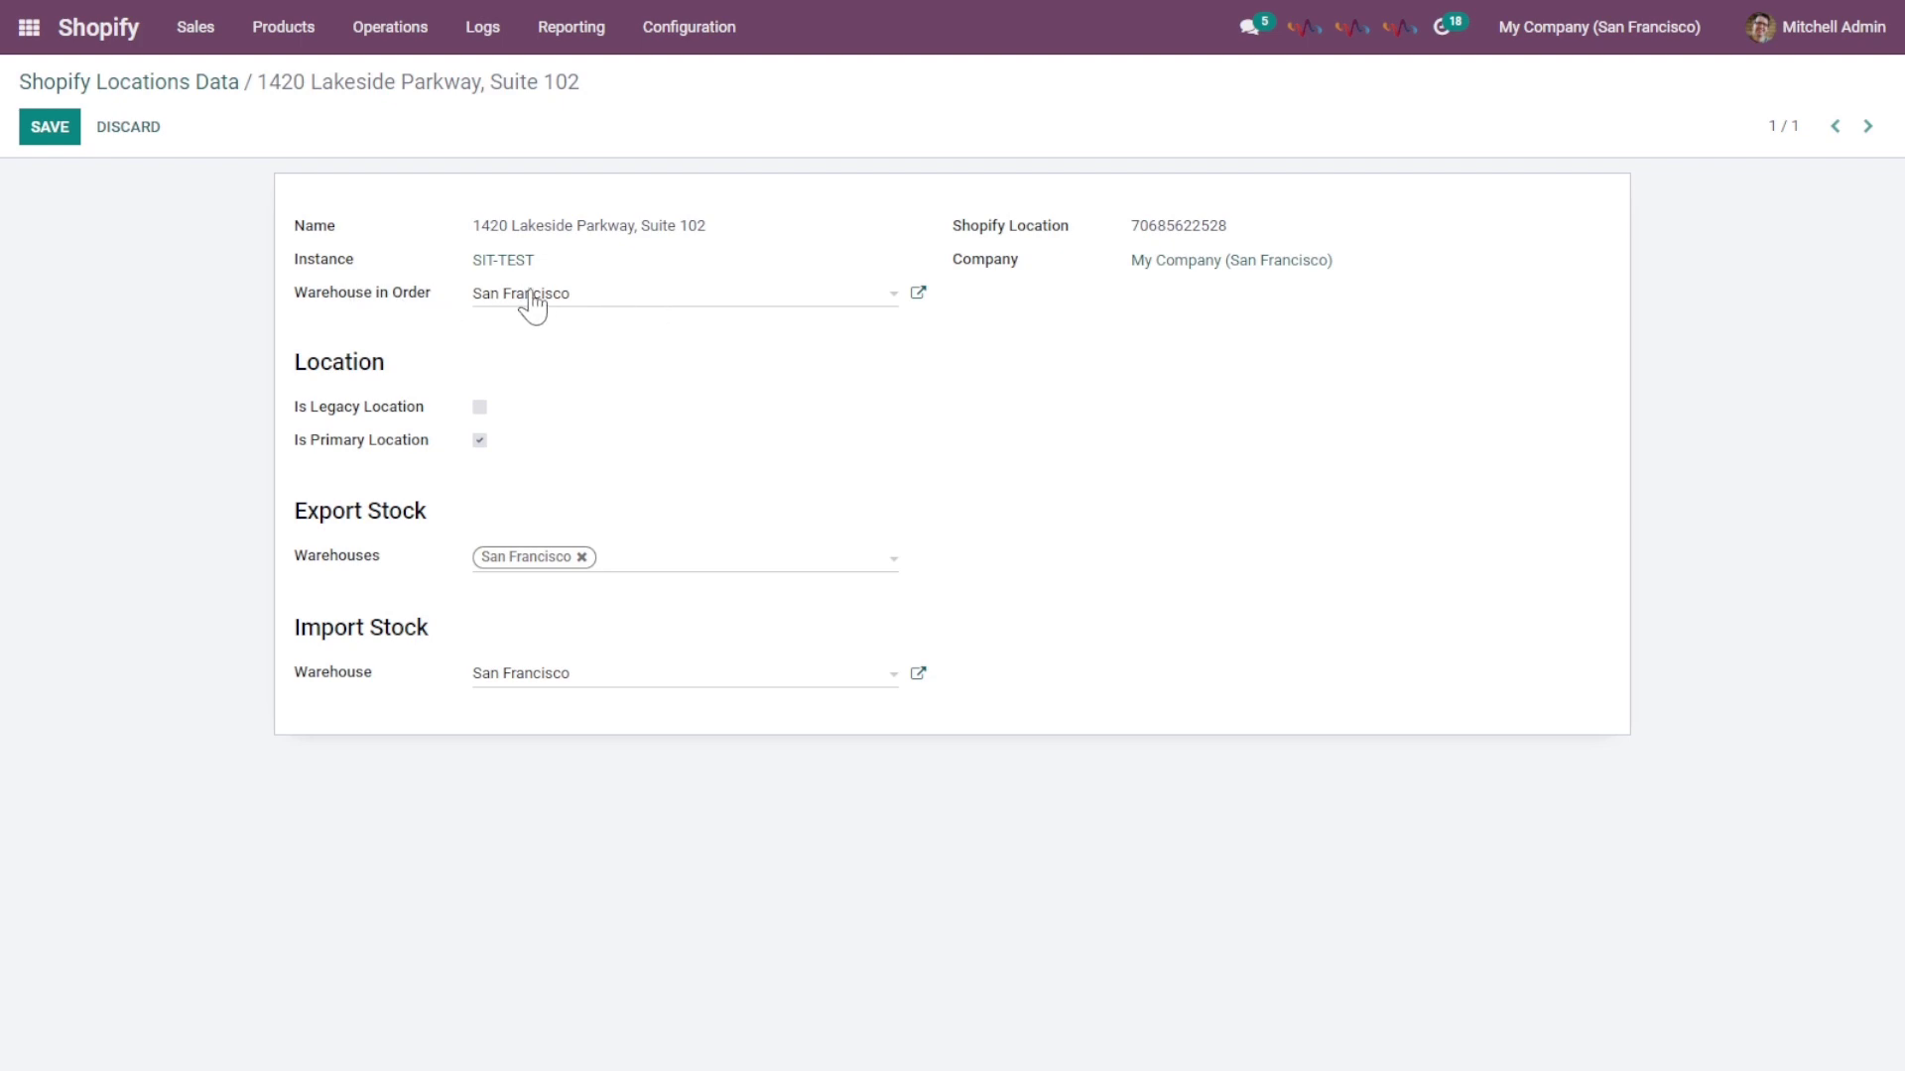
left_click(592, 295)
left_click(592, 297)
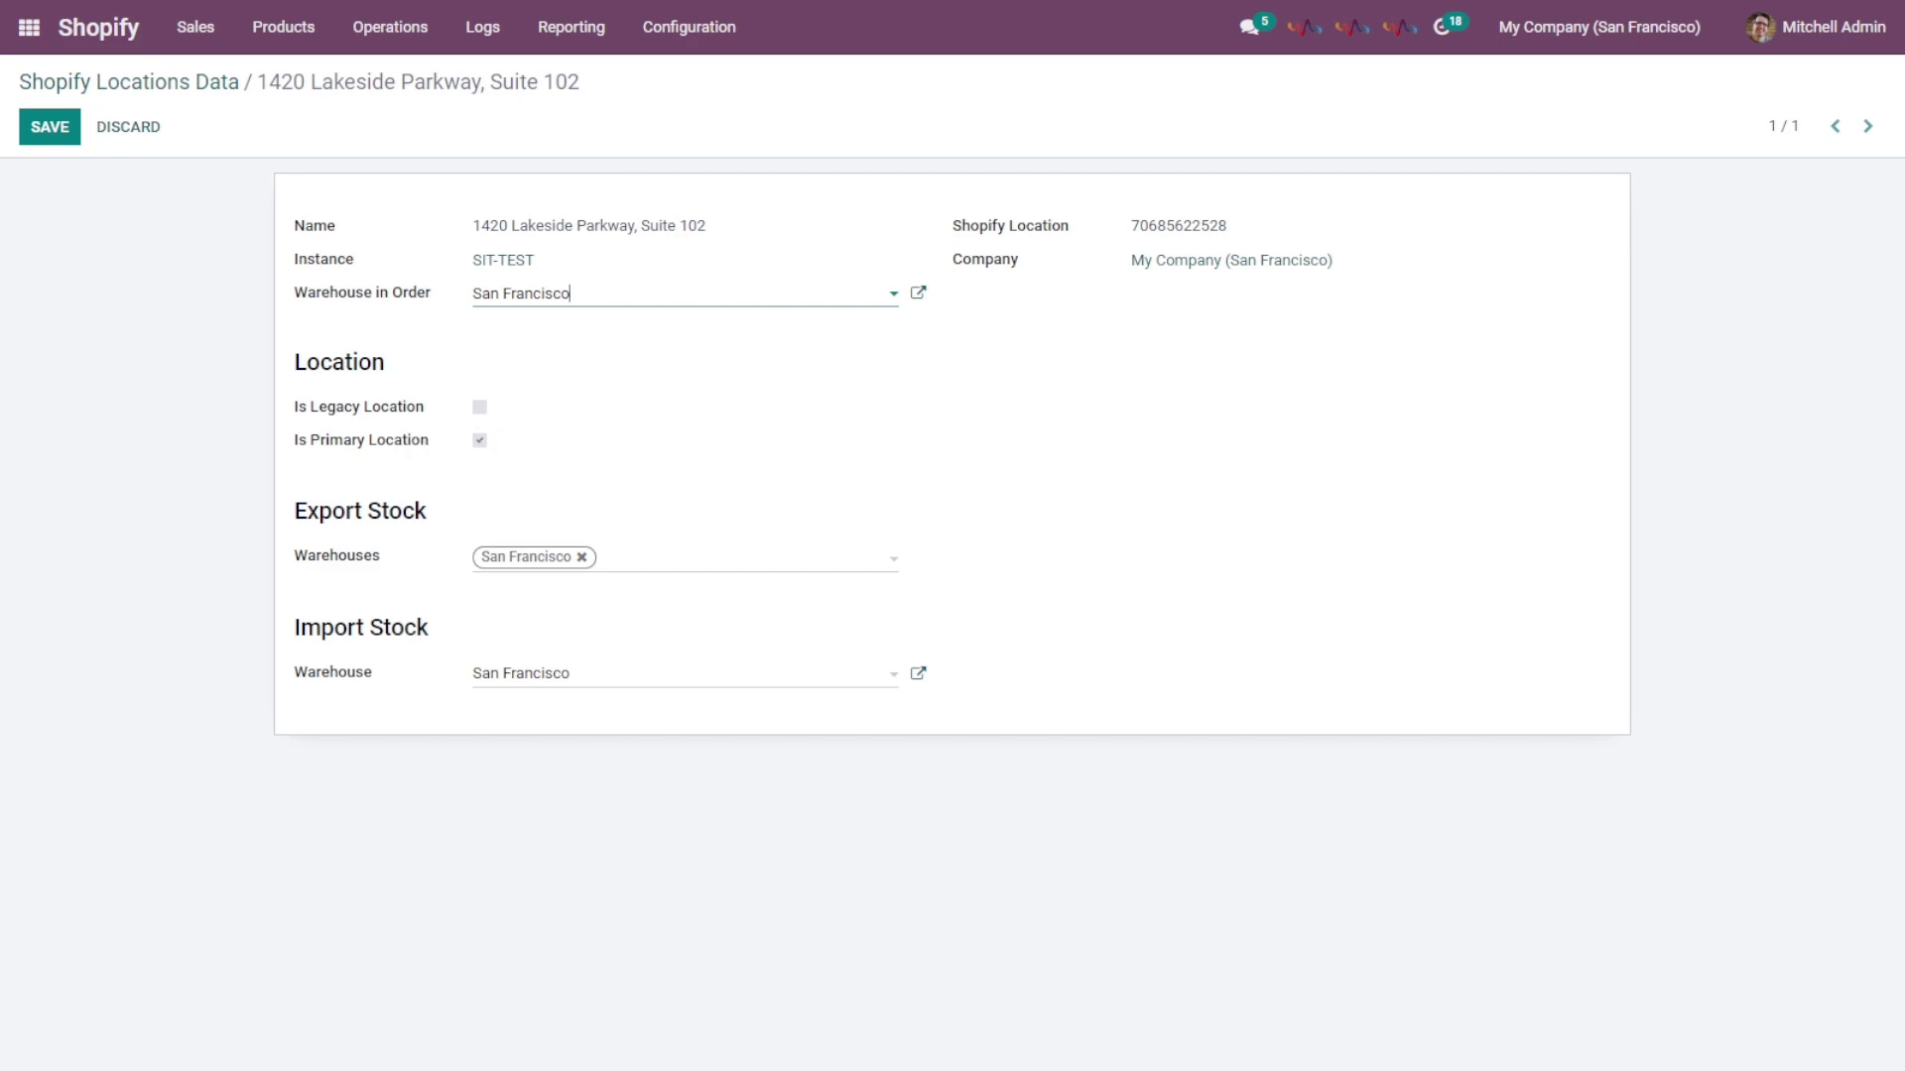
left_click(750, 568)
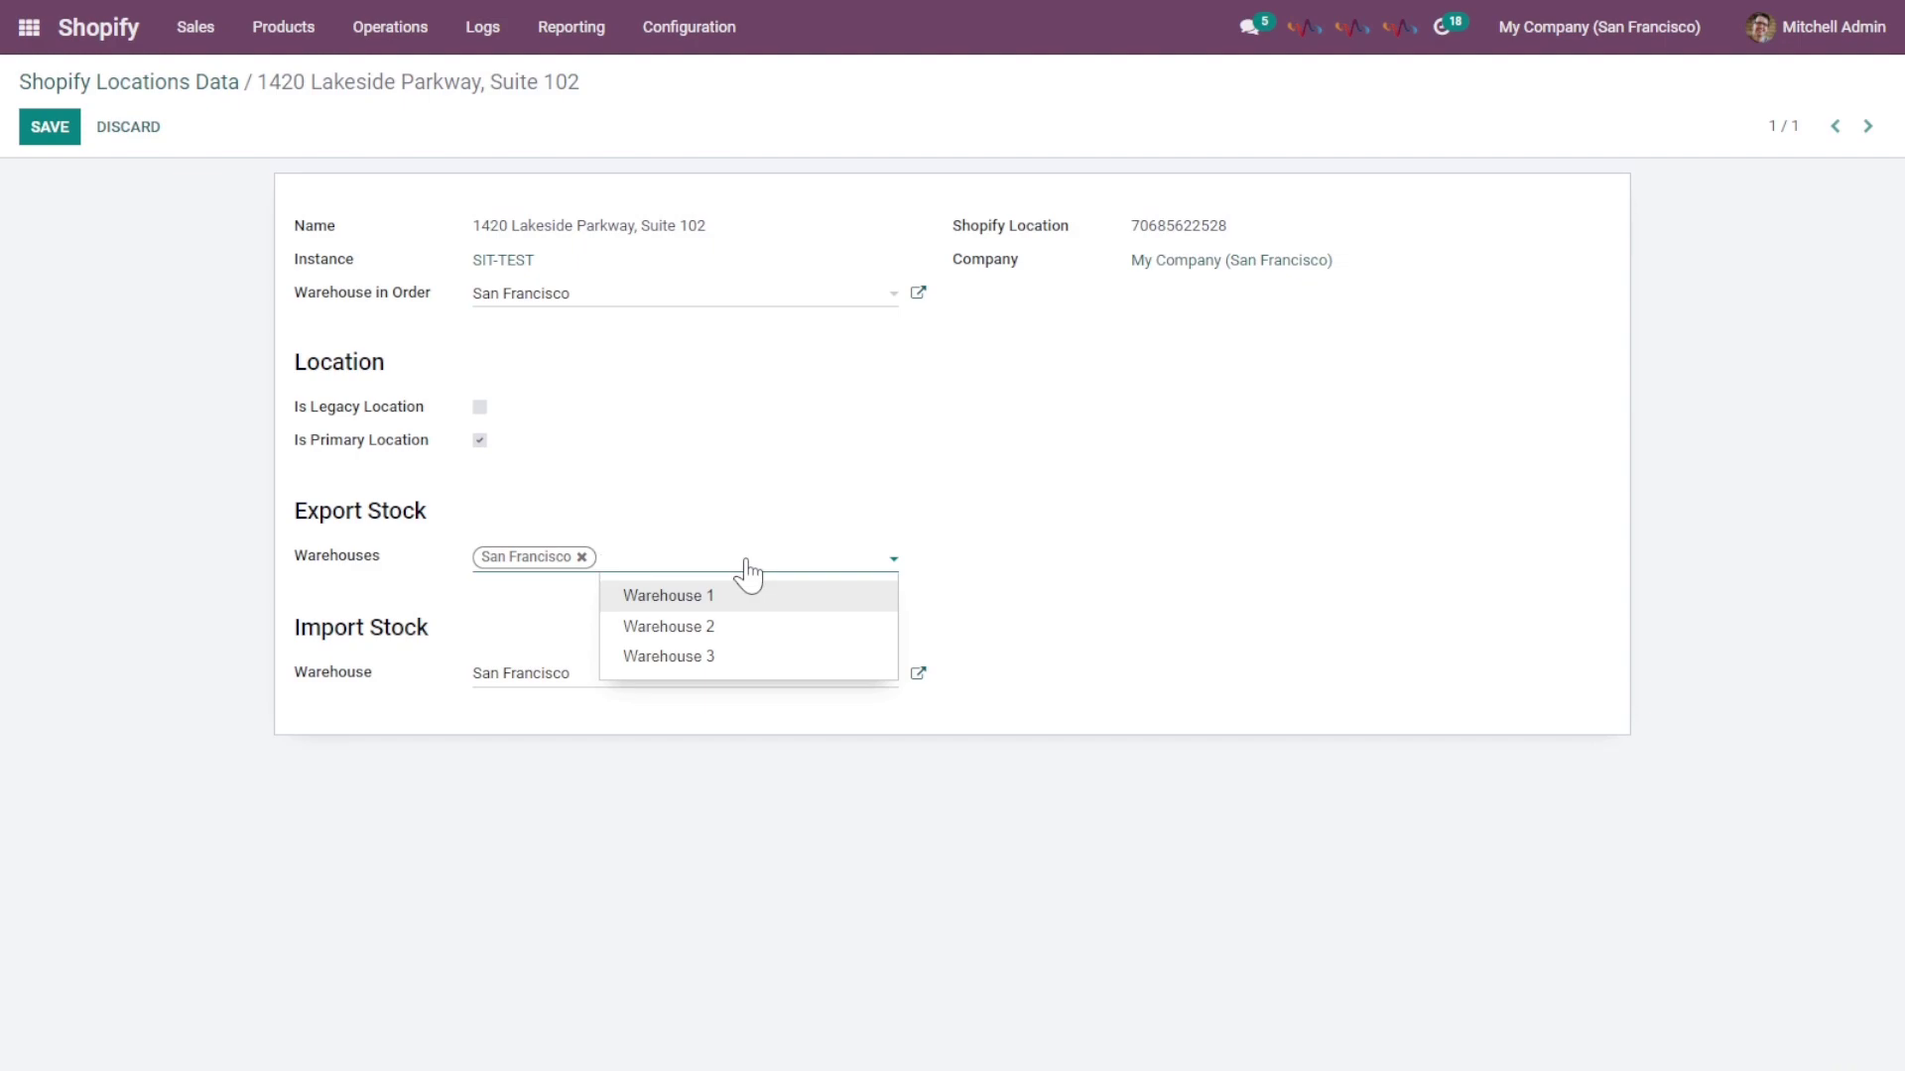
left_click(247, 557)
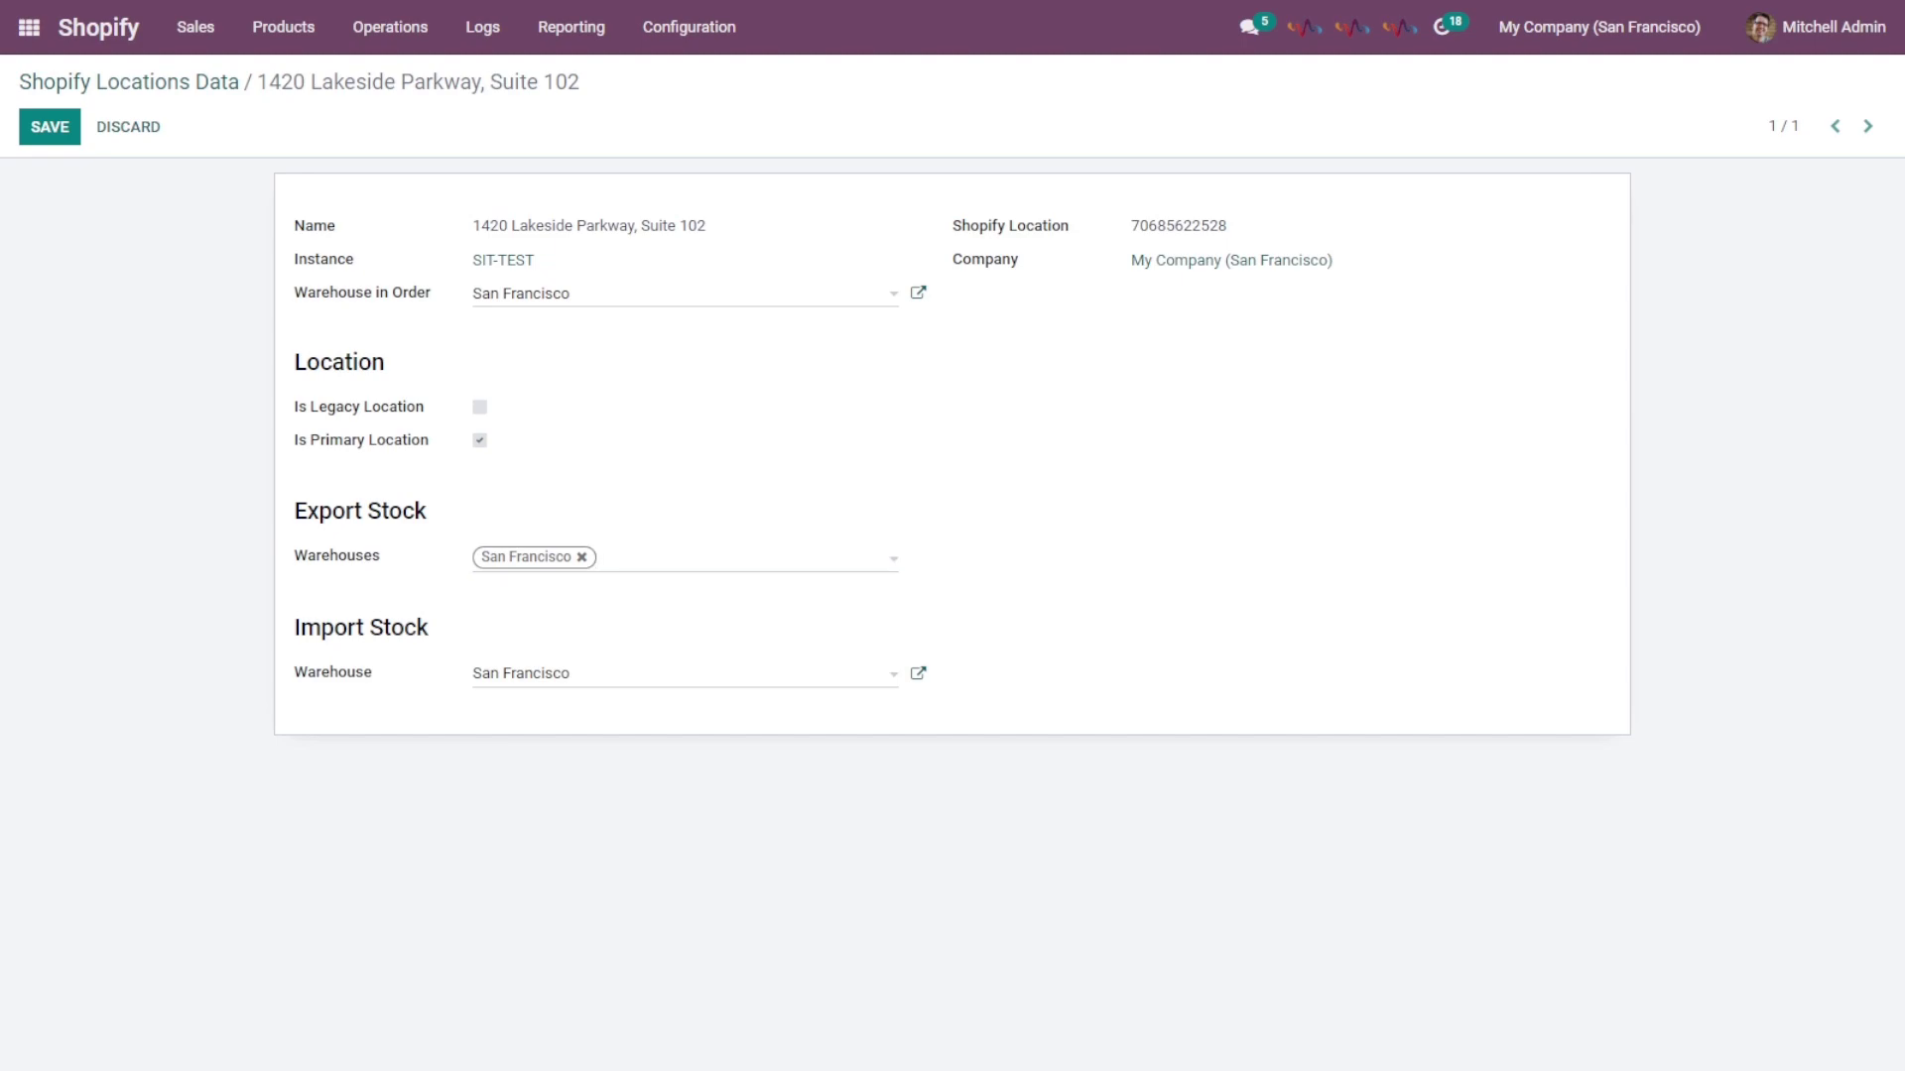
left_click(583, 679)
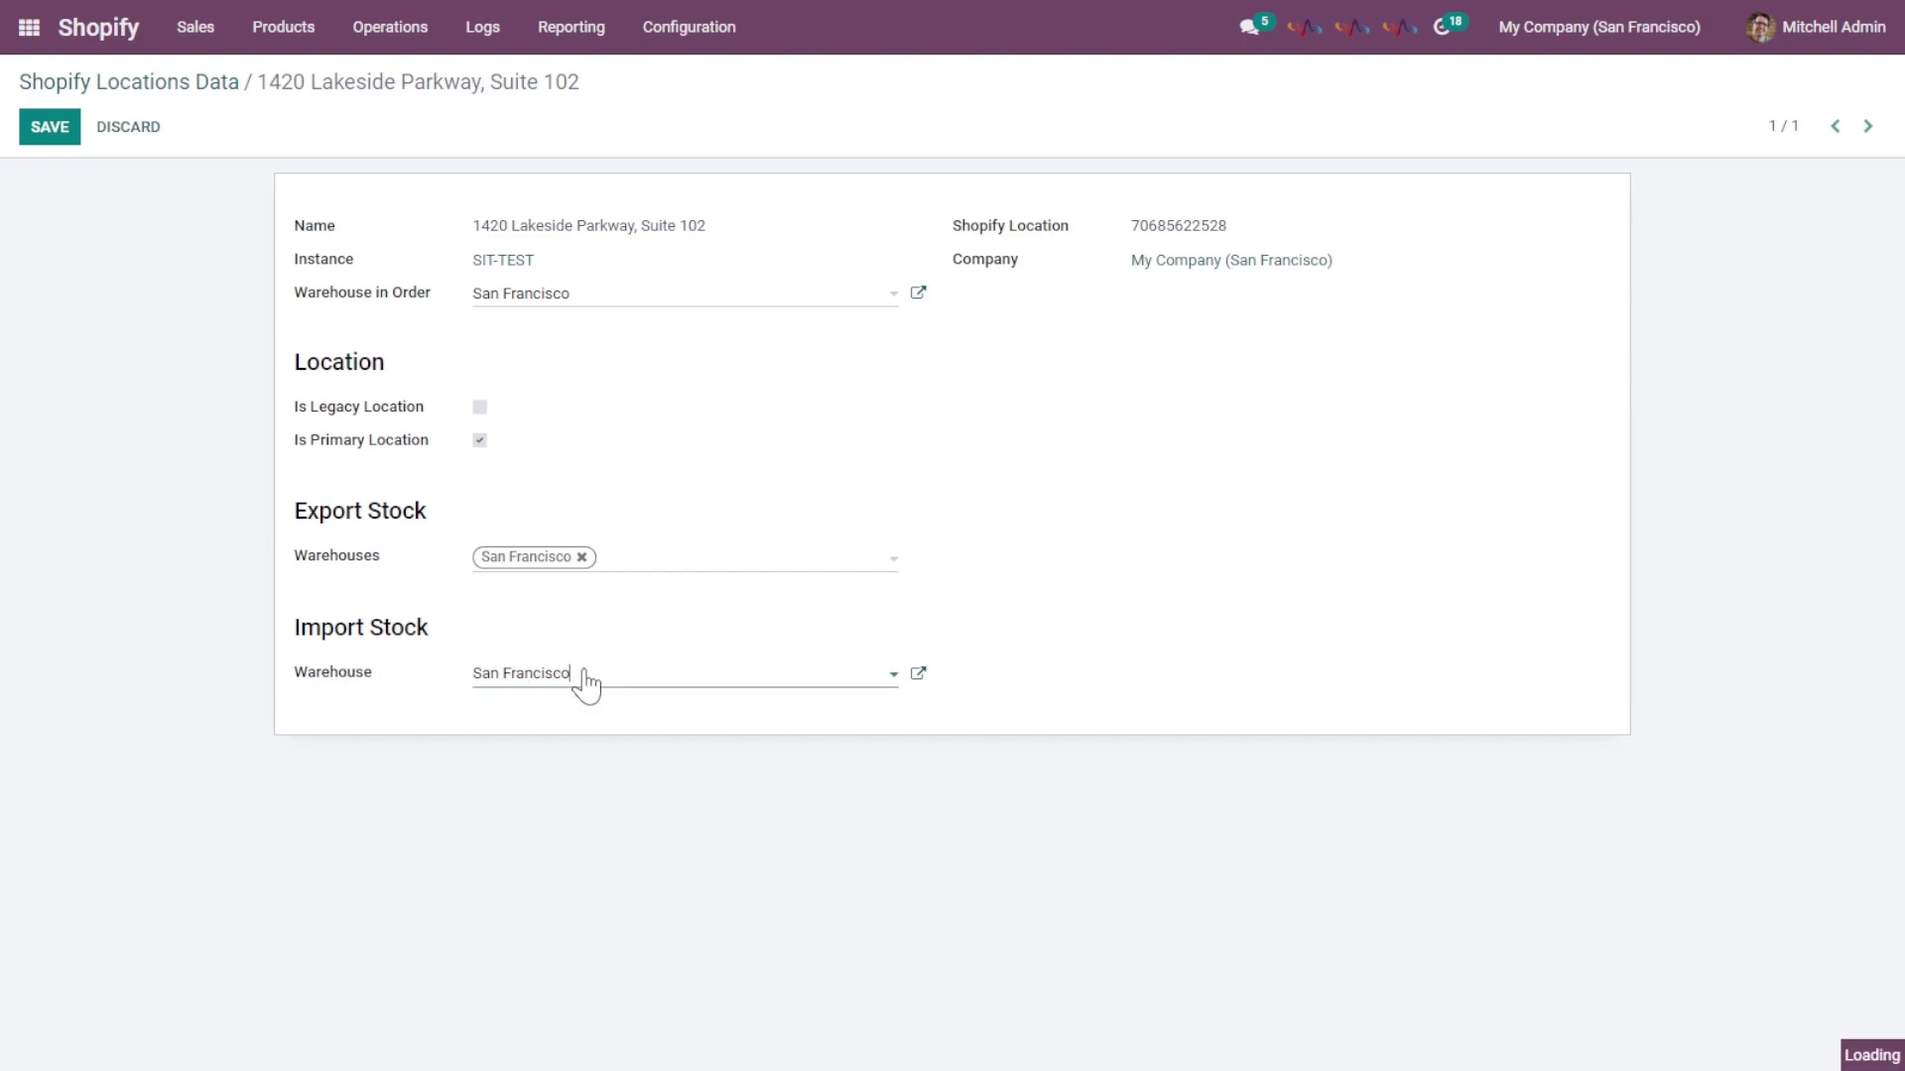
left_click(585, 680)
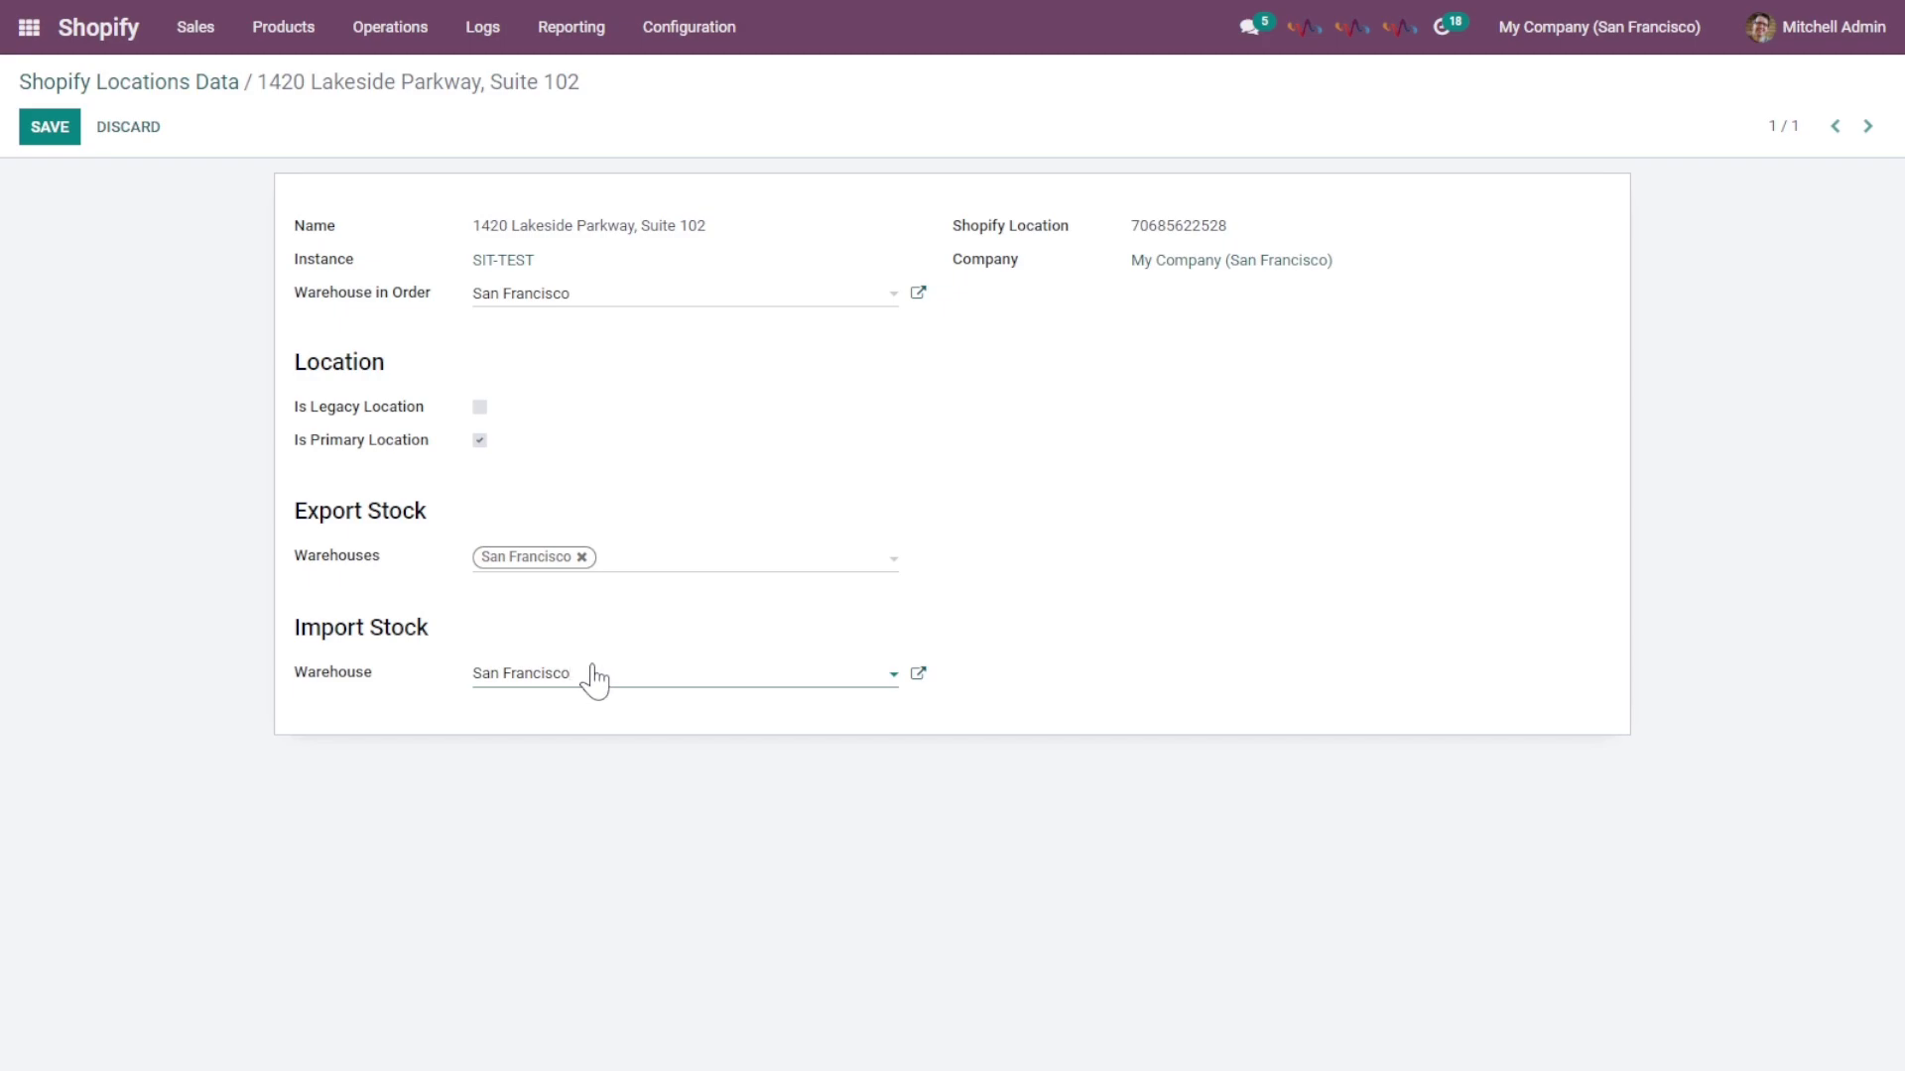
left_click(122, 136)
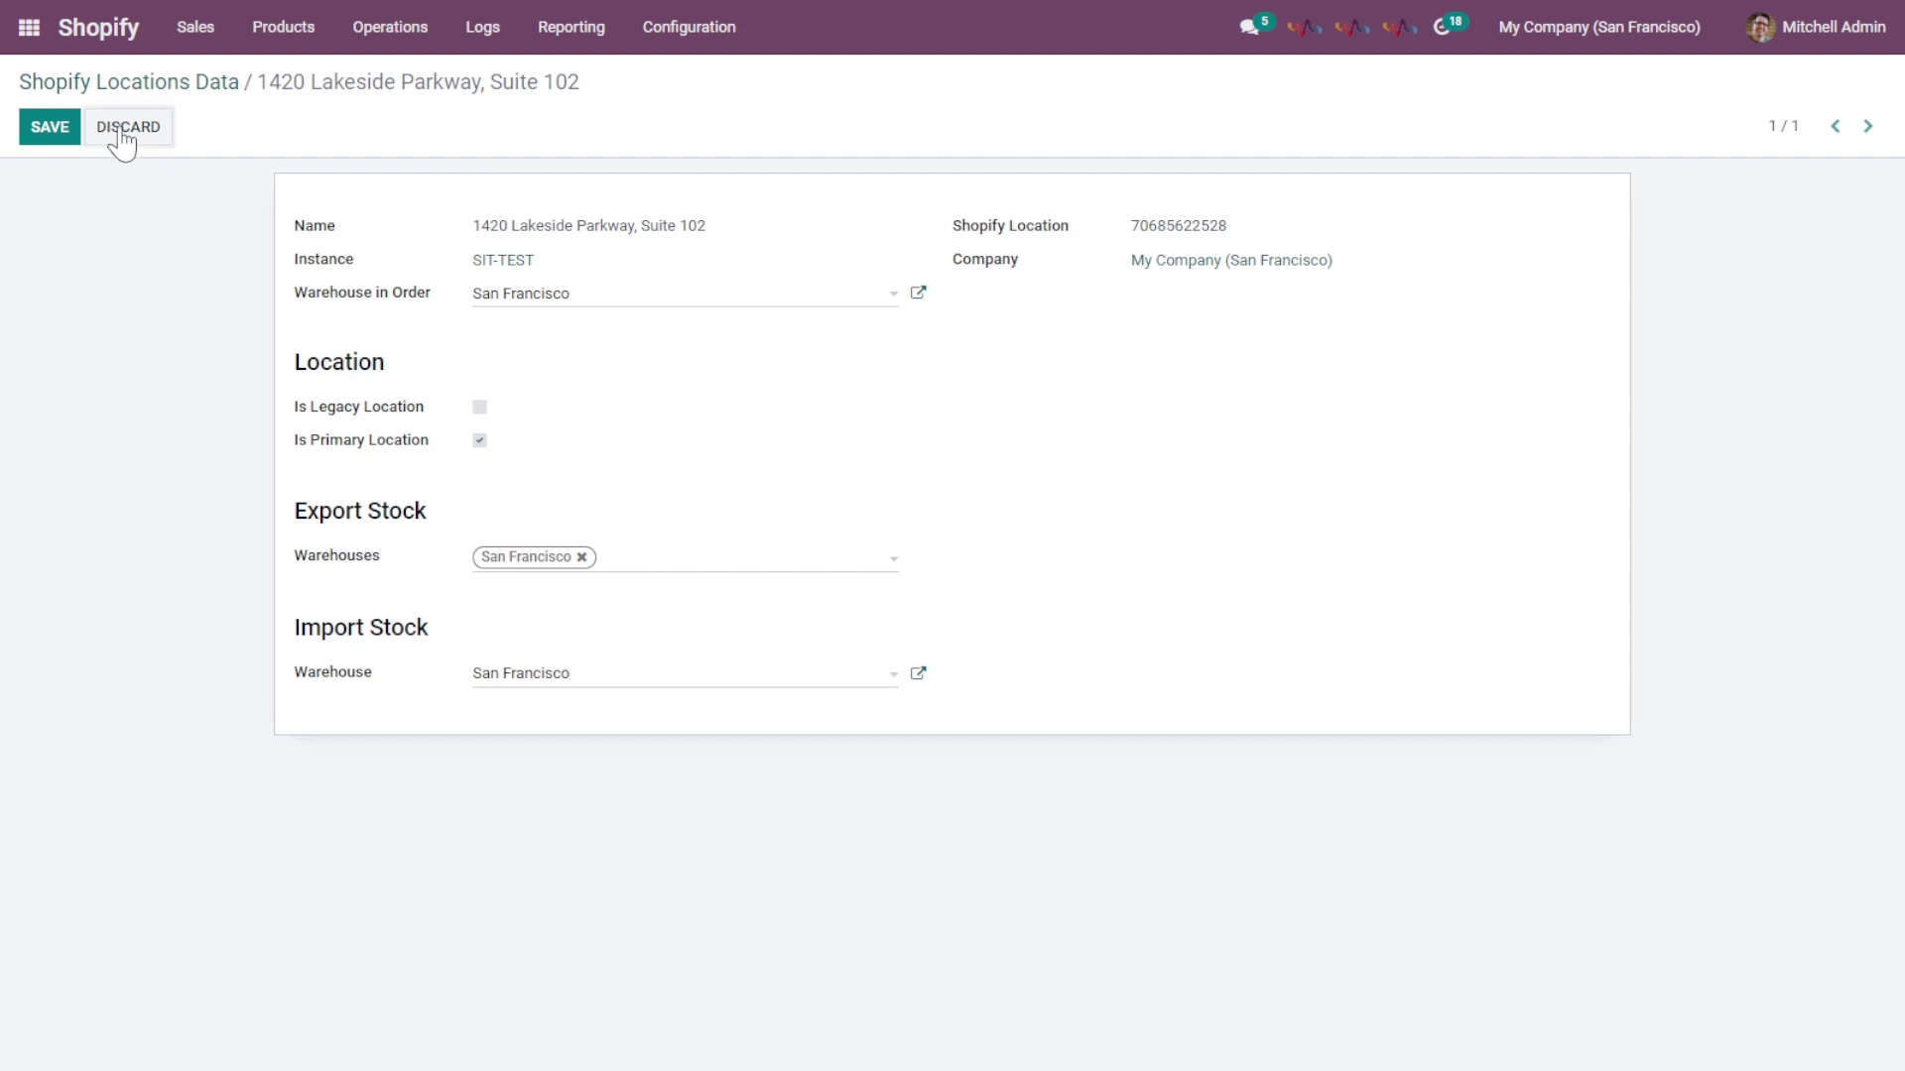
left_click(655, 45)
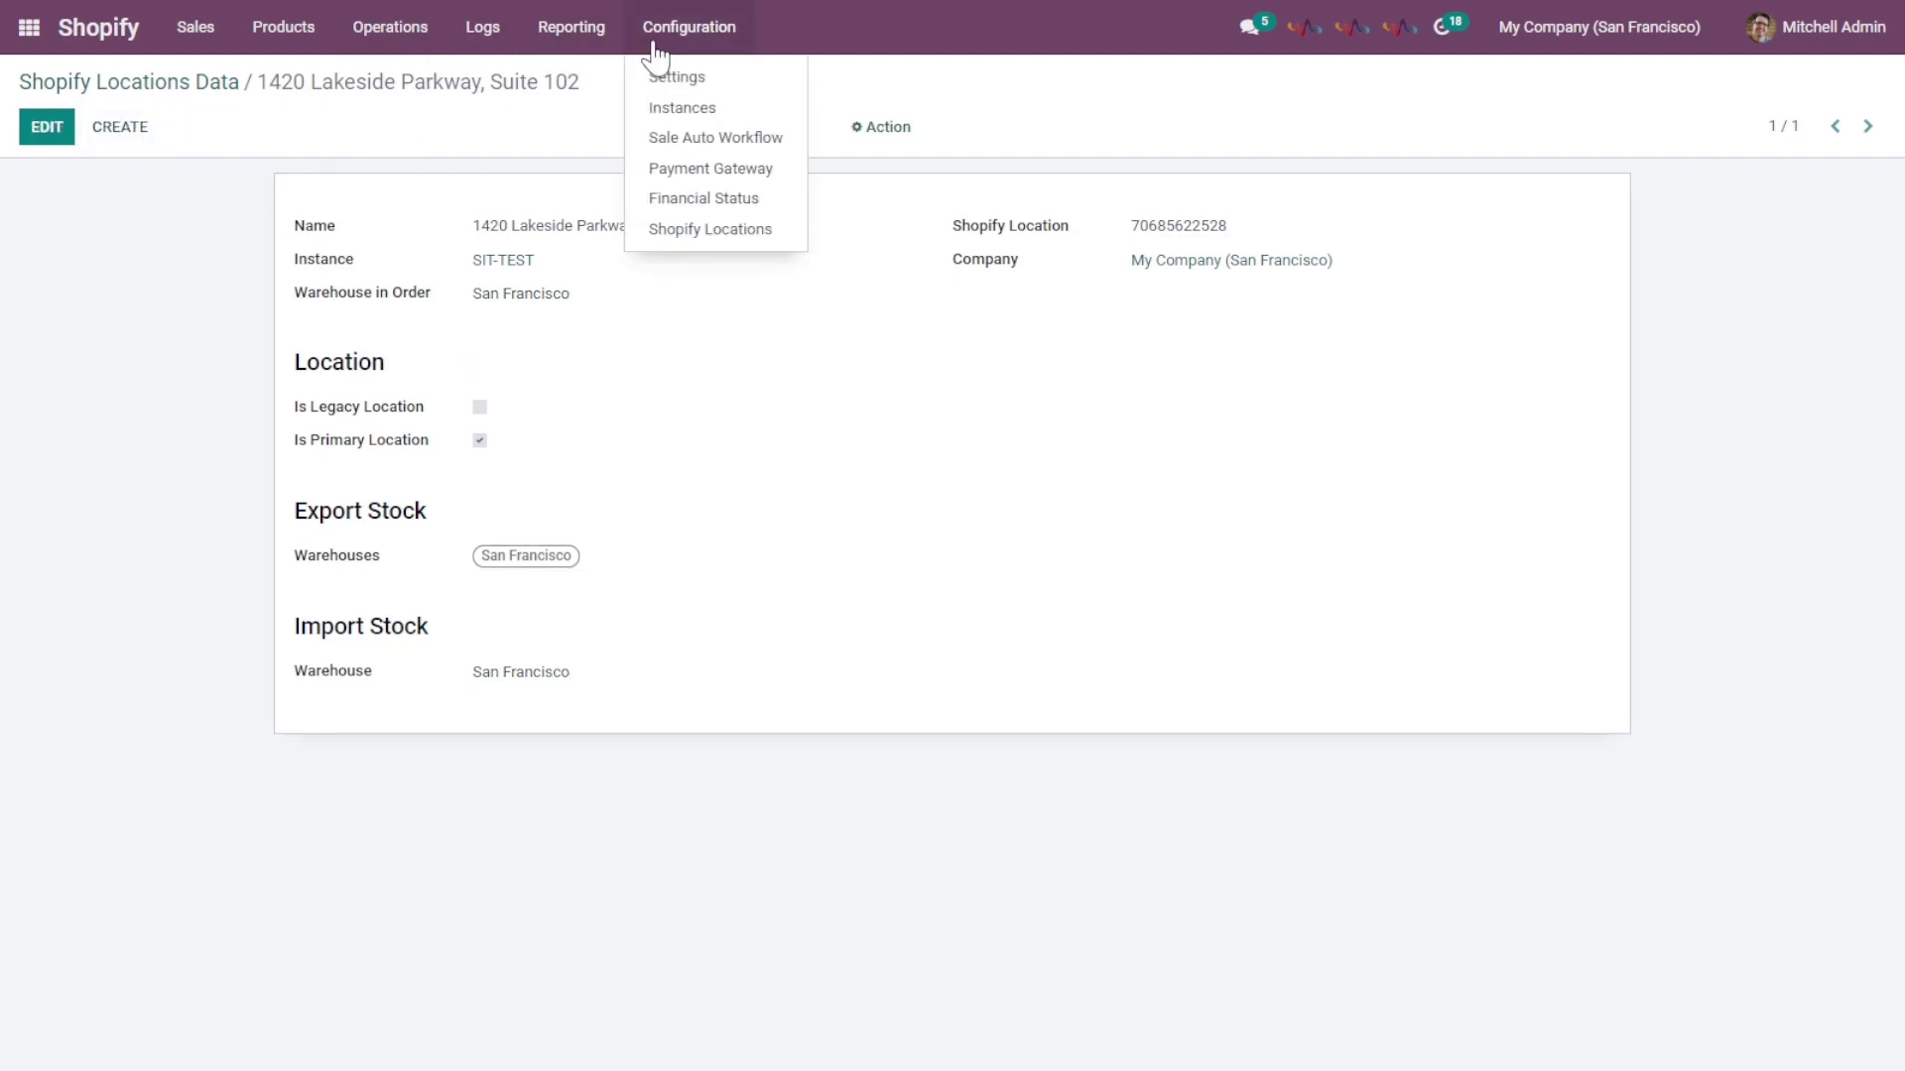
Step: Open the SIT-TEST record from the Shopify Instances list in edit mode
left_click(665, 117)
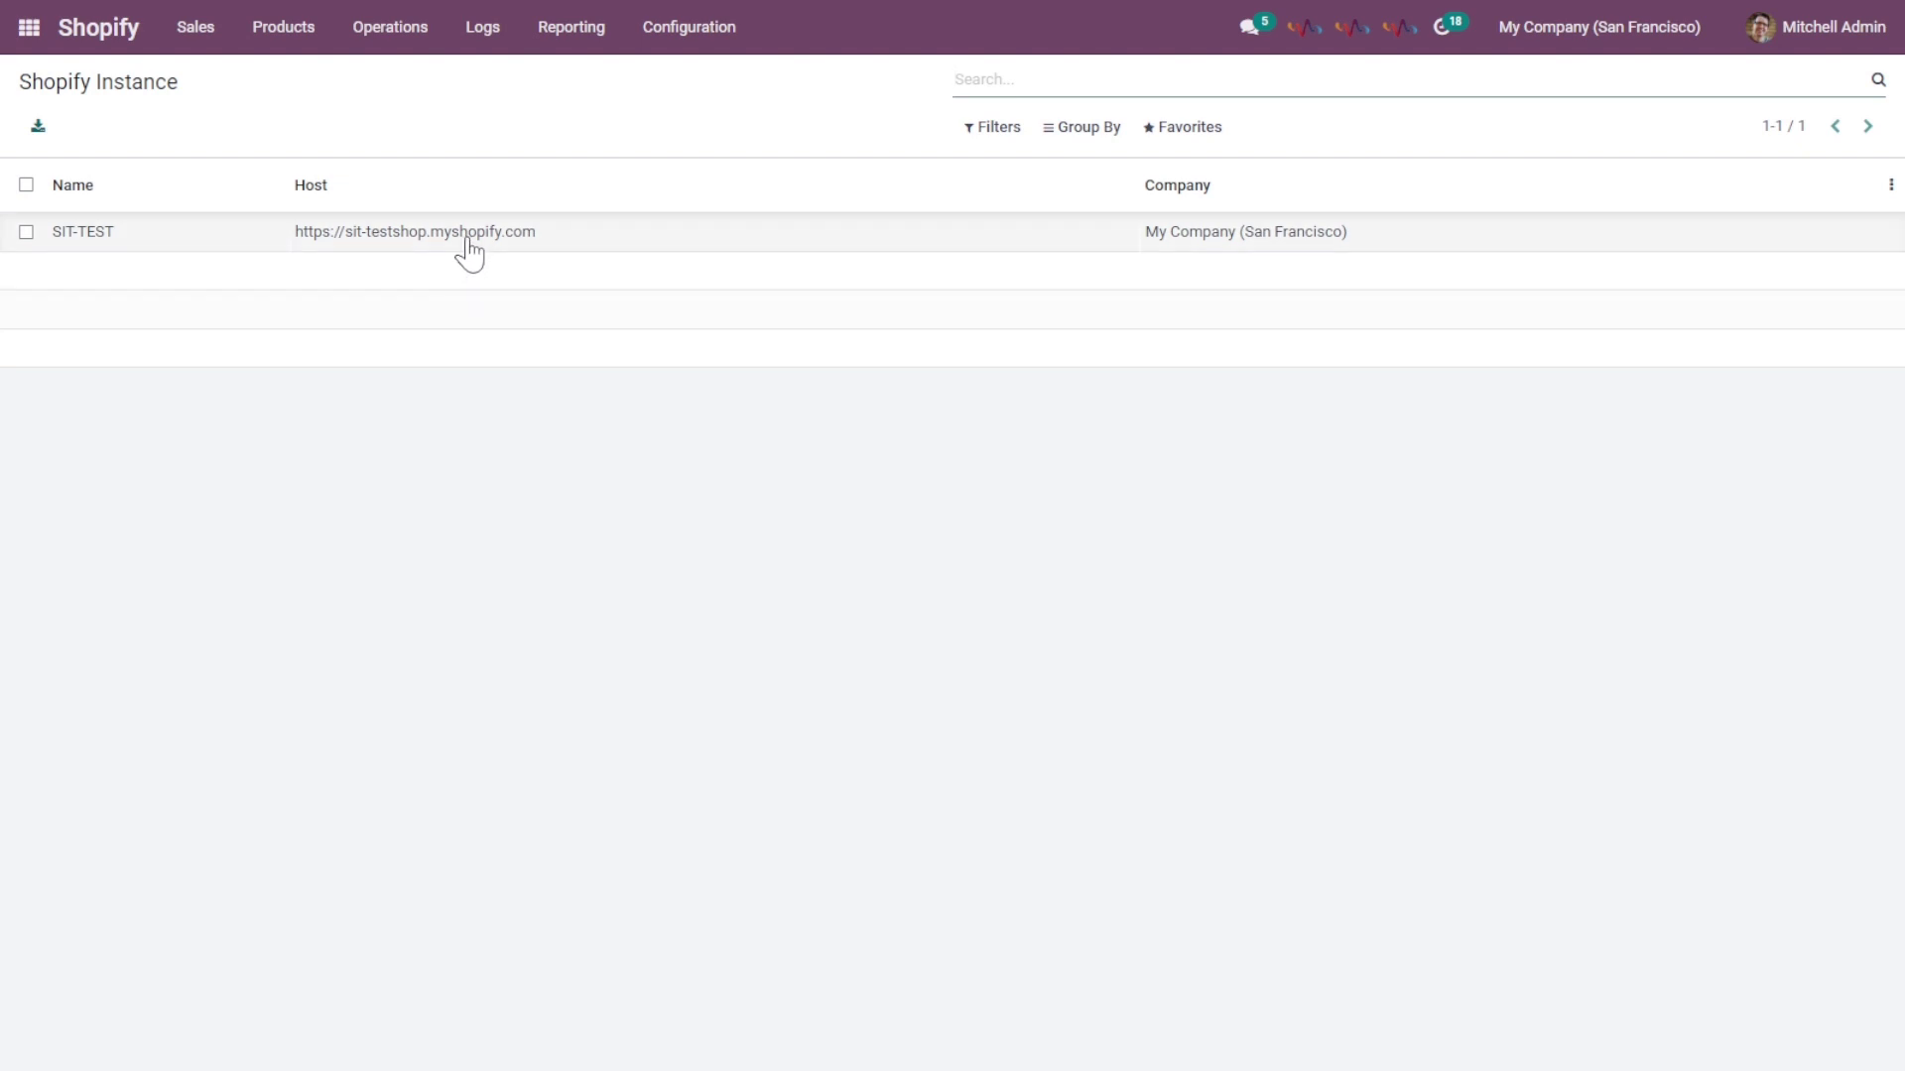
left_click(370, 249)
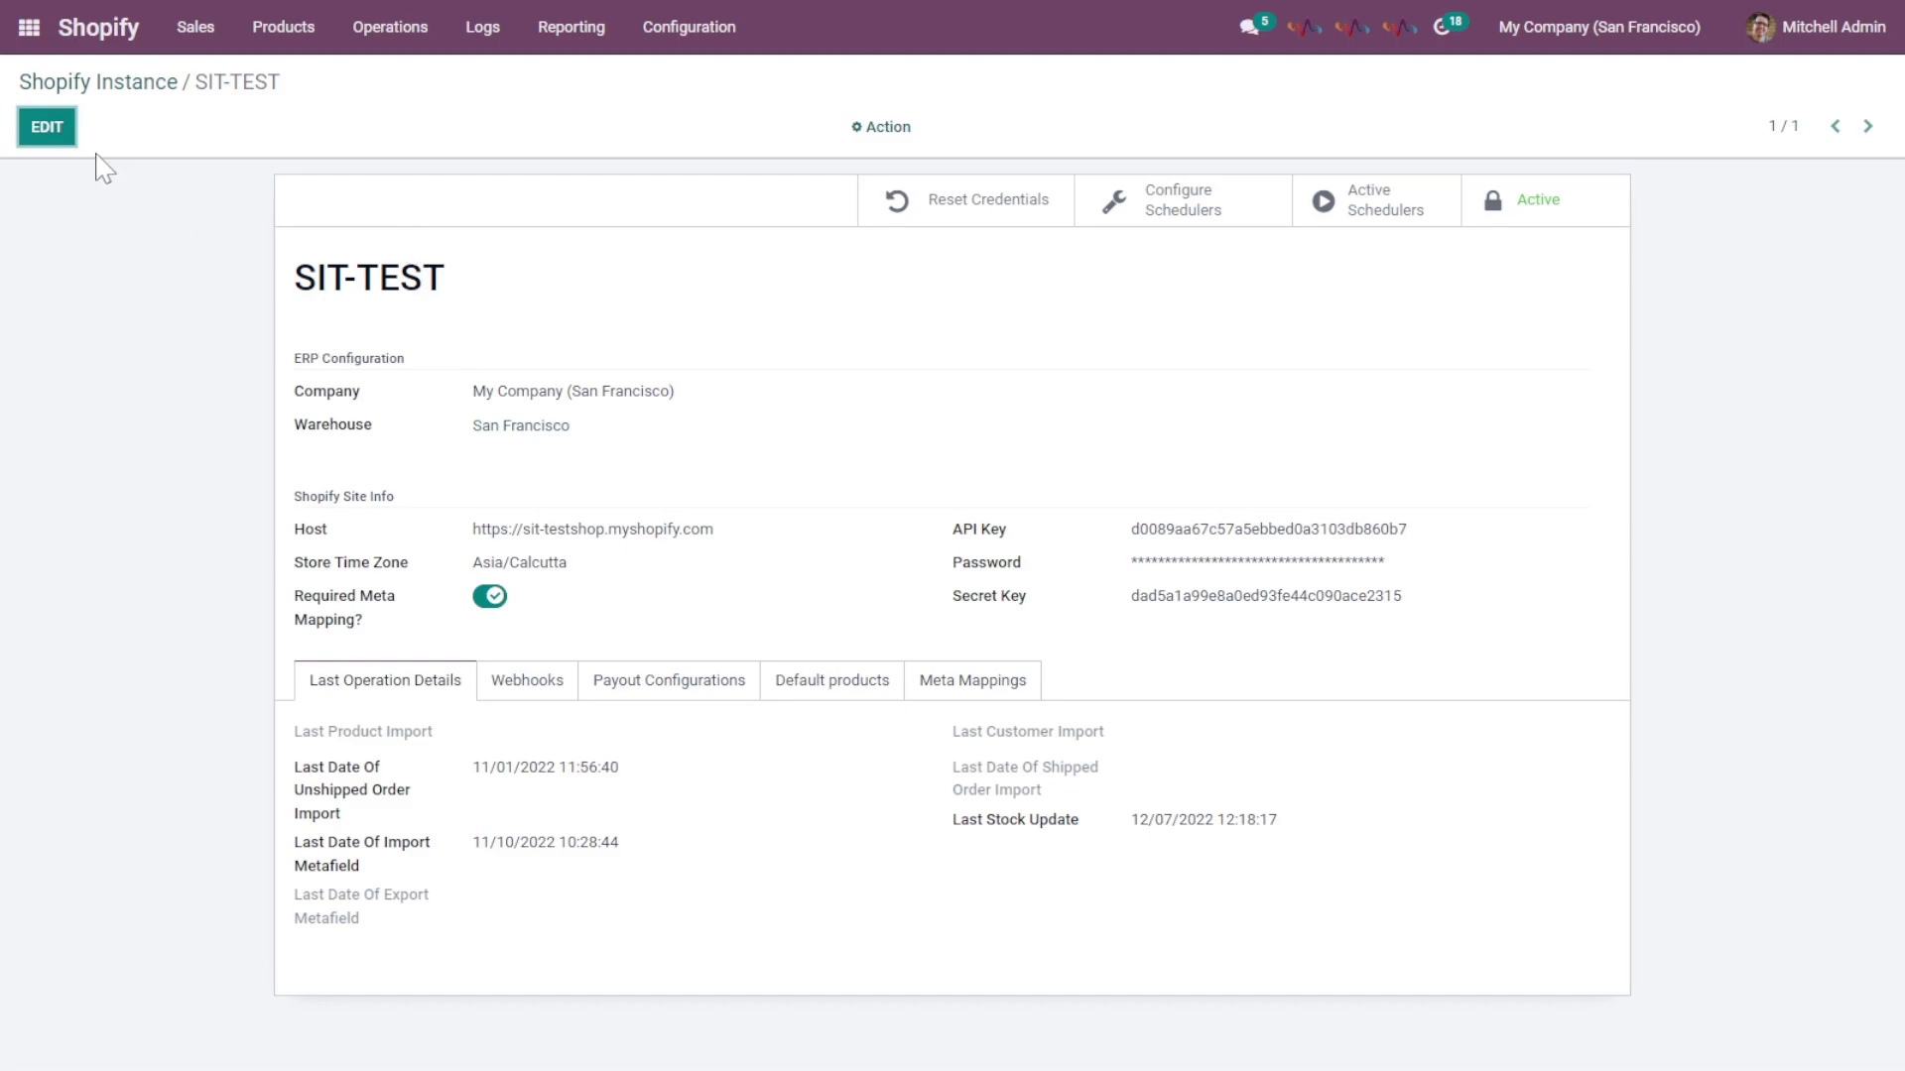
left_click(52, 131)
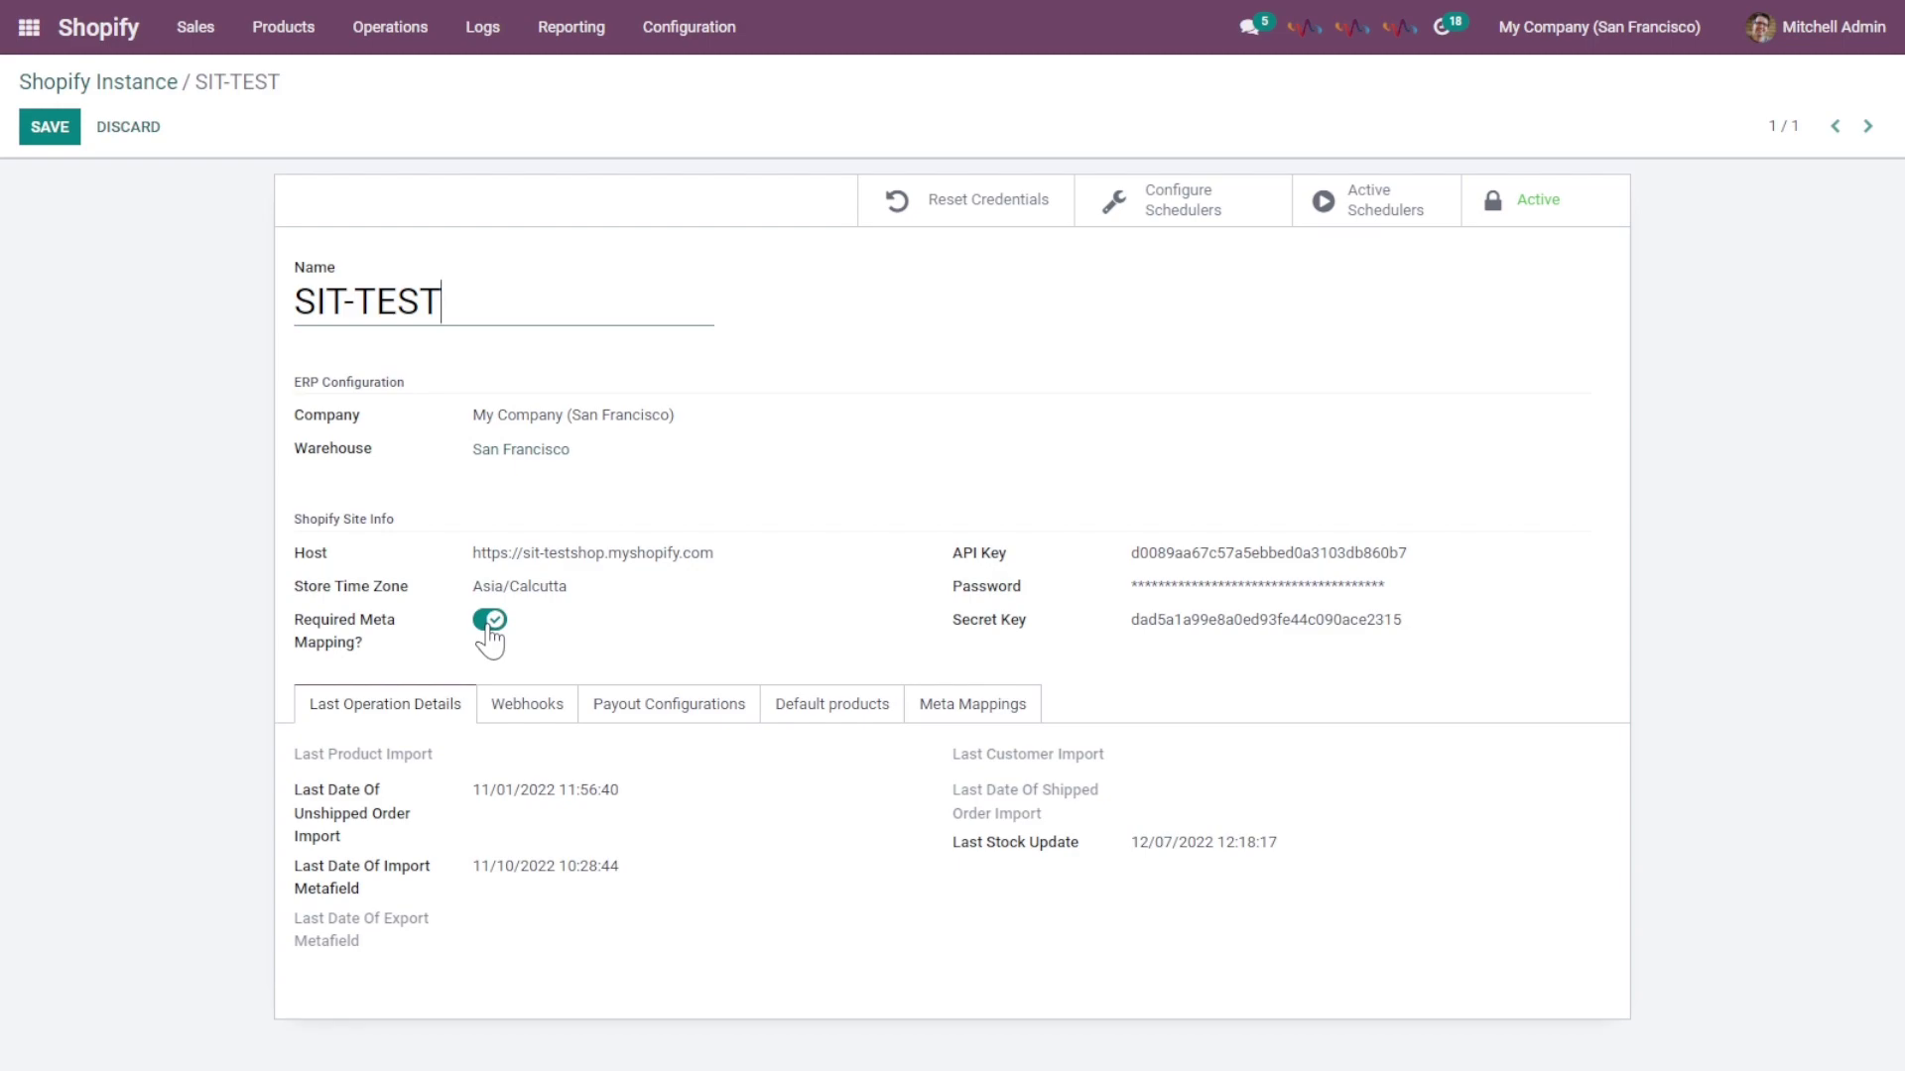
Step: Inspect the Product meta mapping, keeping Product model, desc to Description, and Single Line Text
left_click(1004, 710)
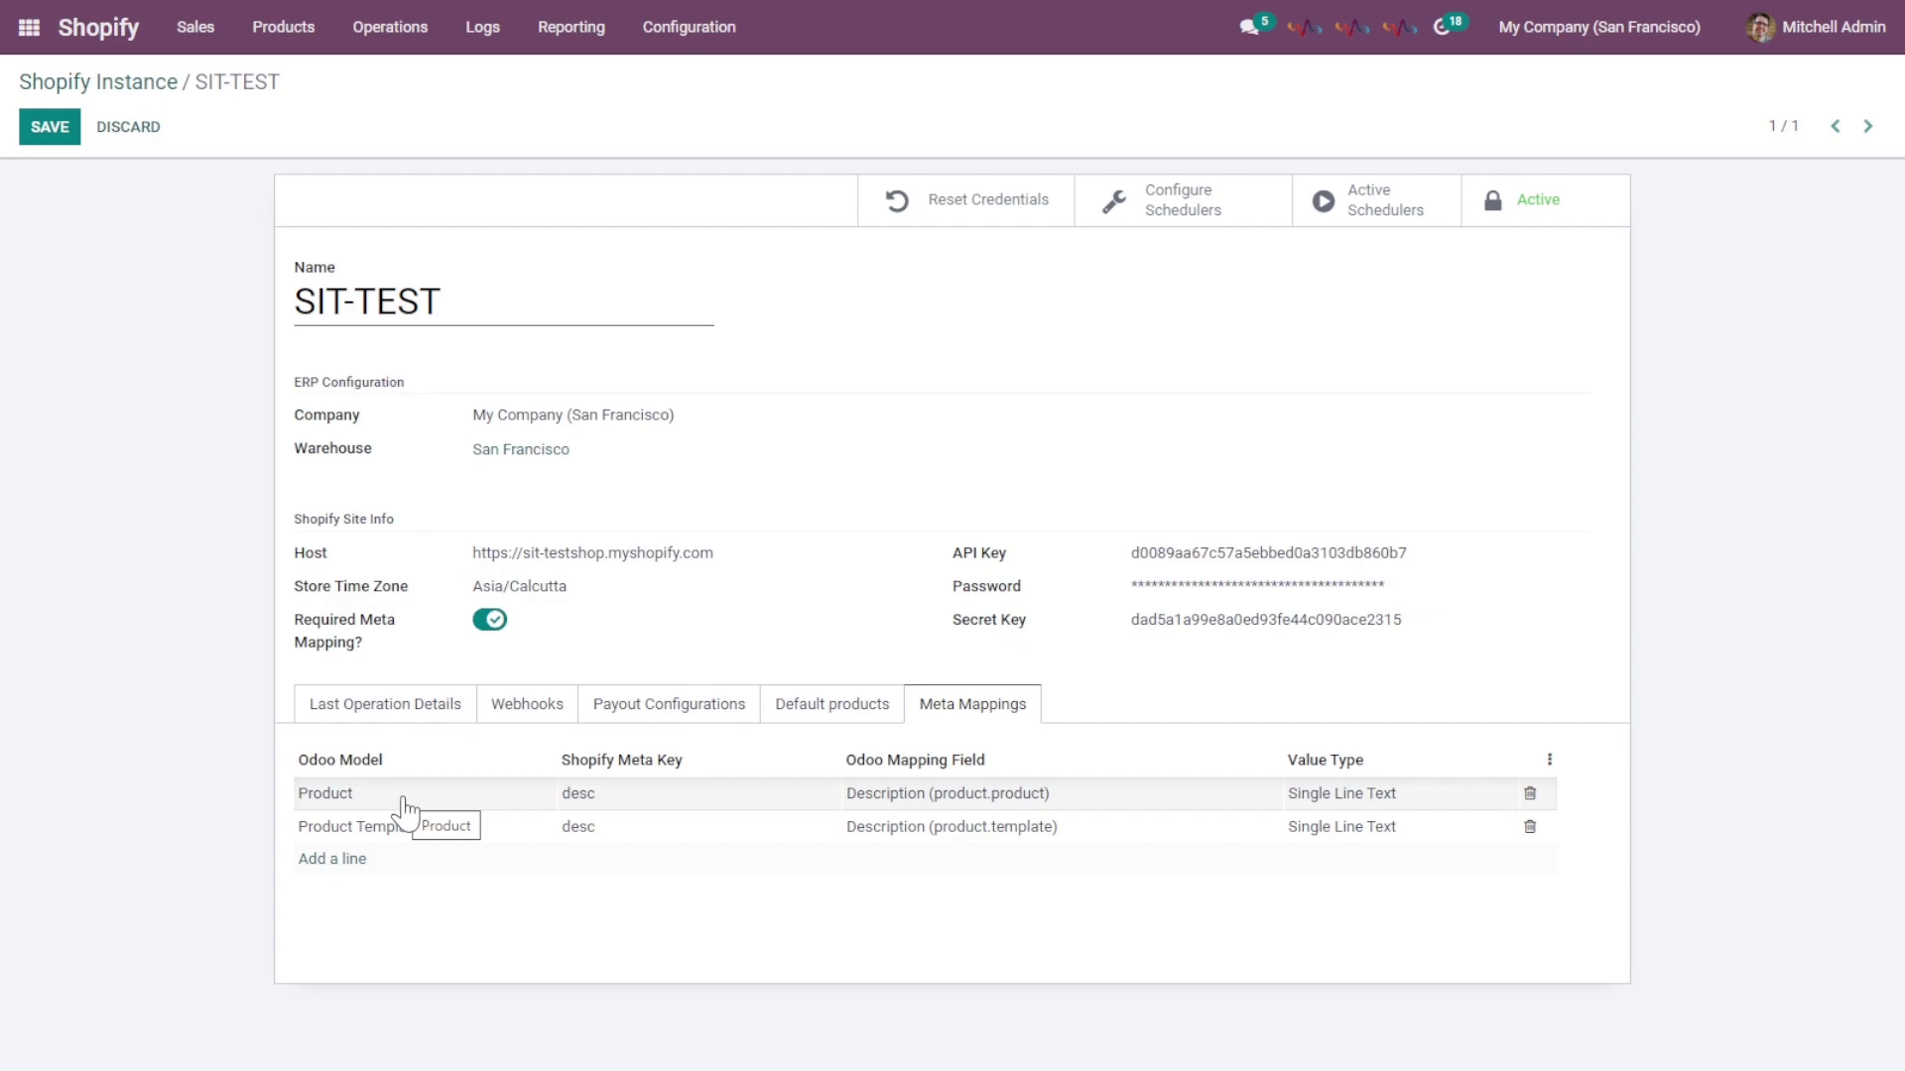
left_click(355, 810)
left_click(392, 807)
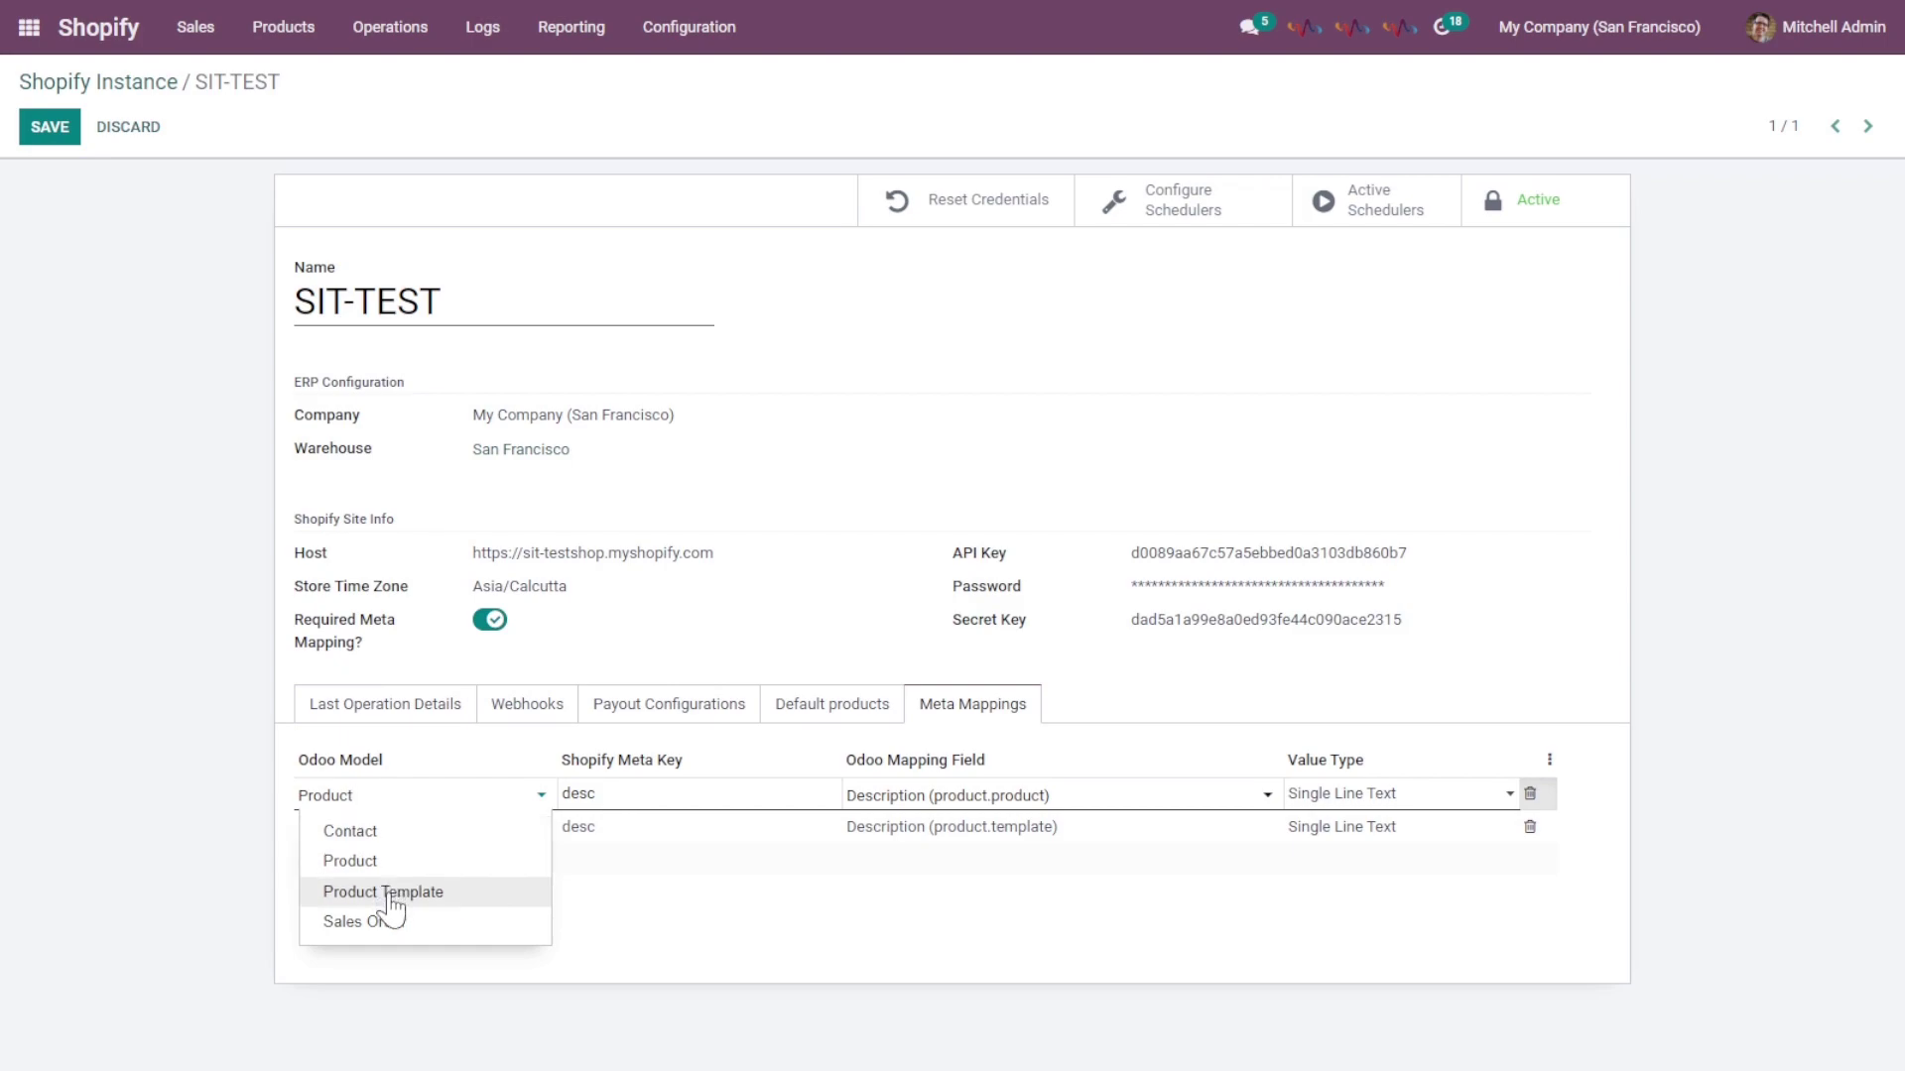
left_click(414, 806)
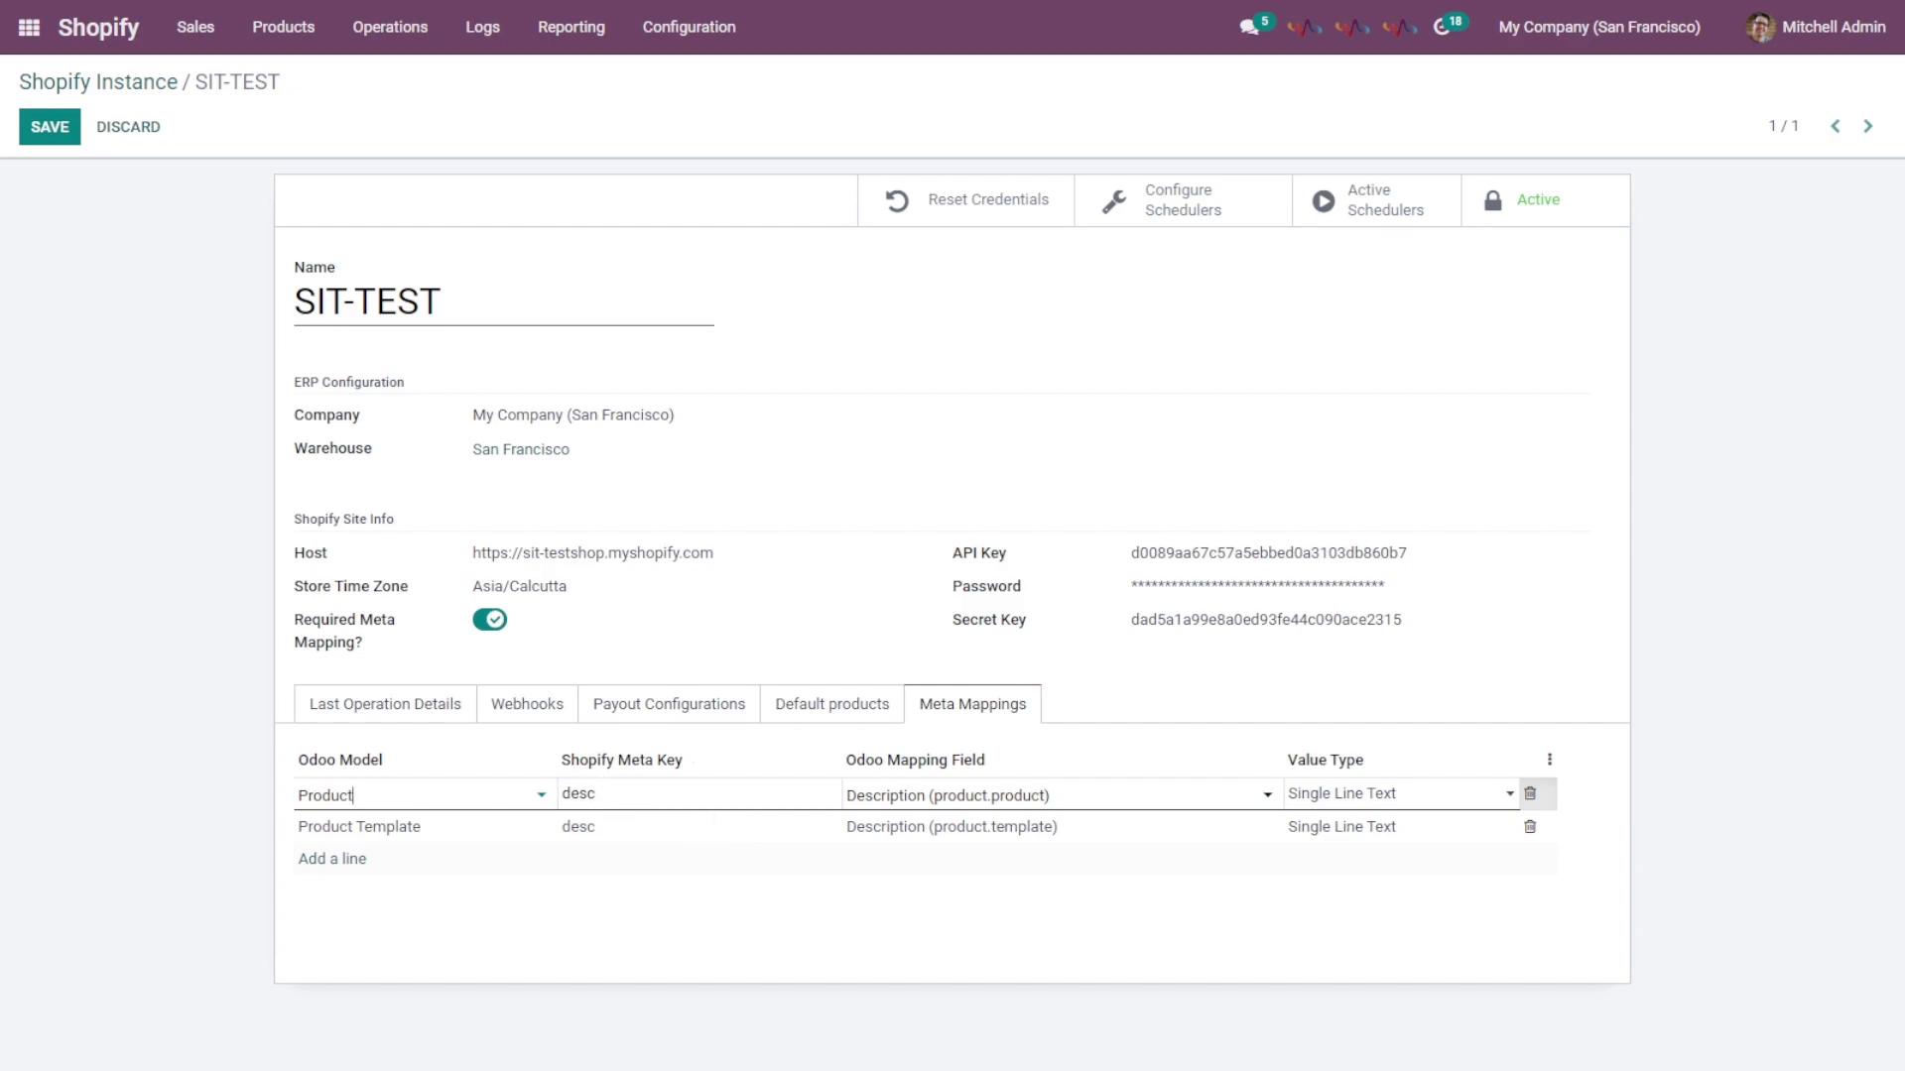
left_click(867, 803)
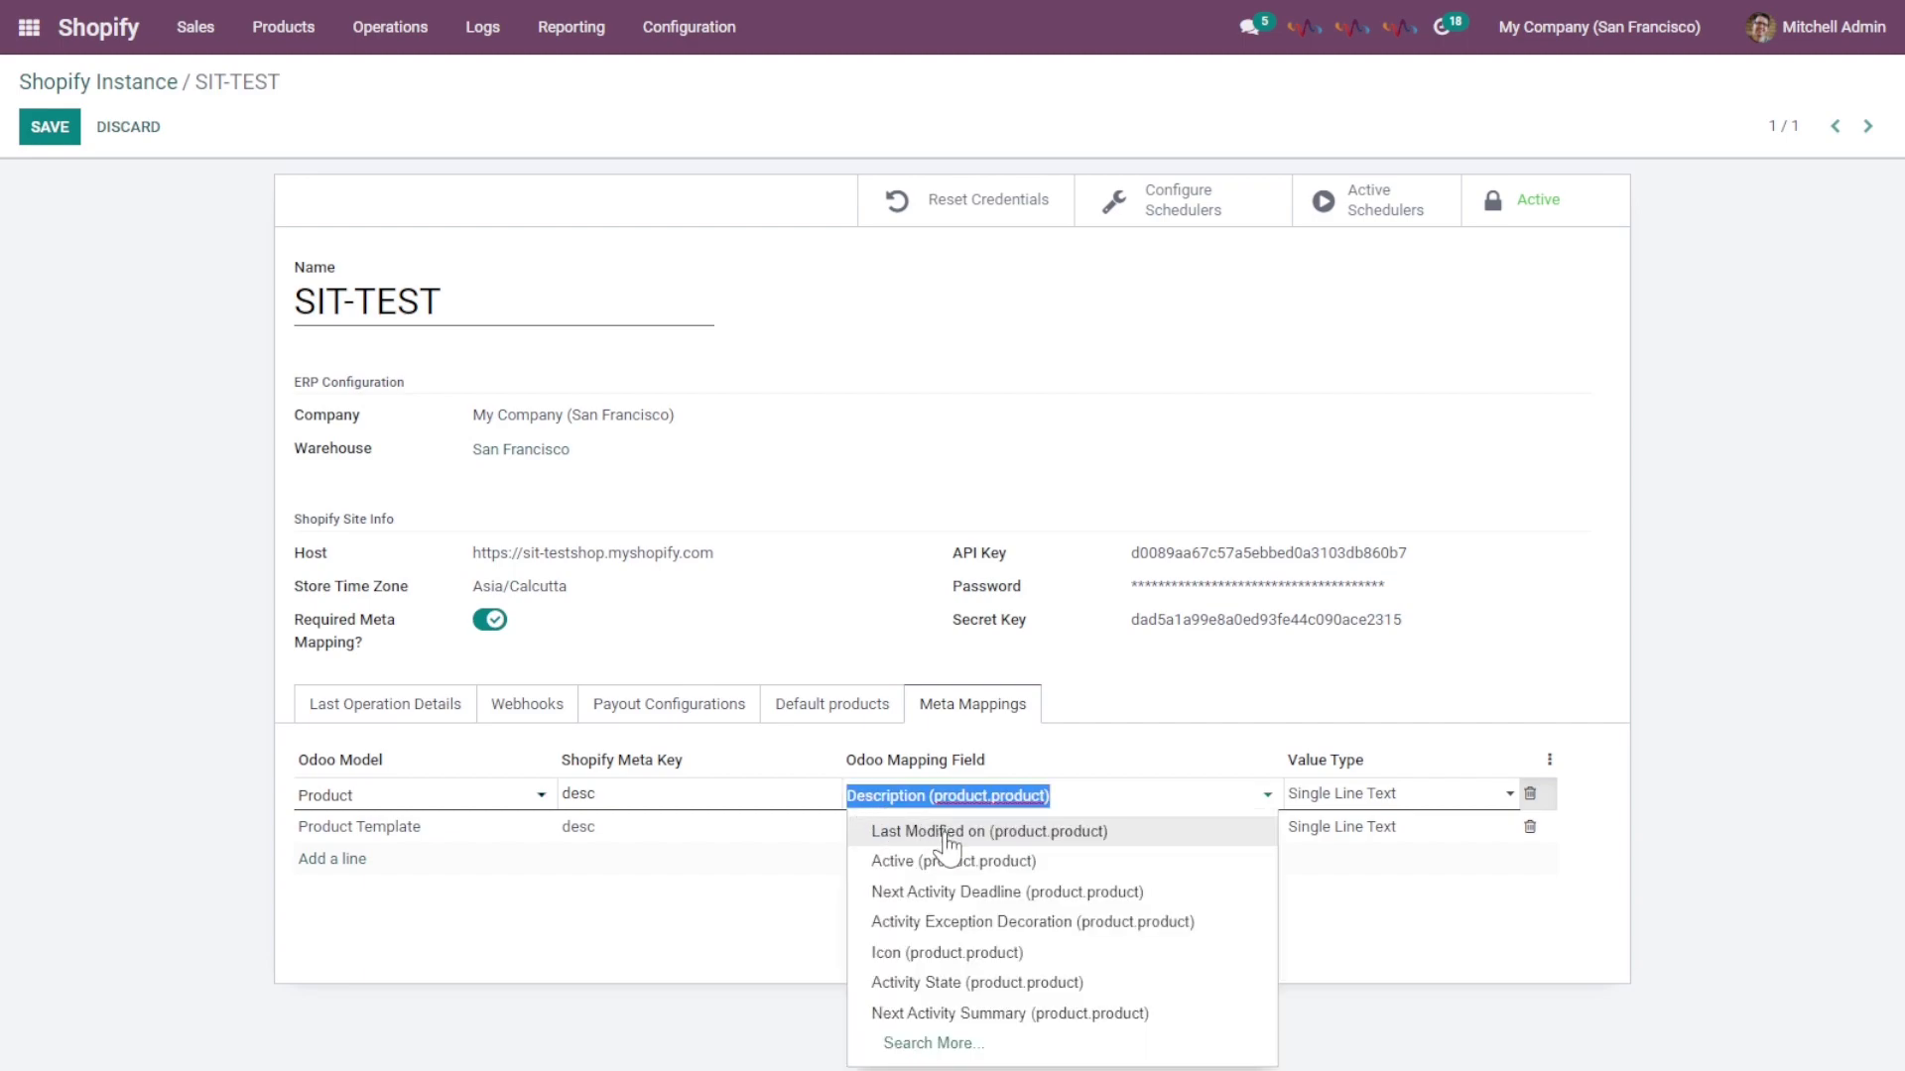
left_click(1454, 795)
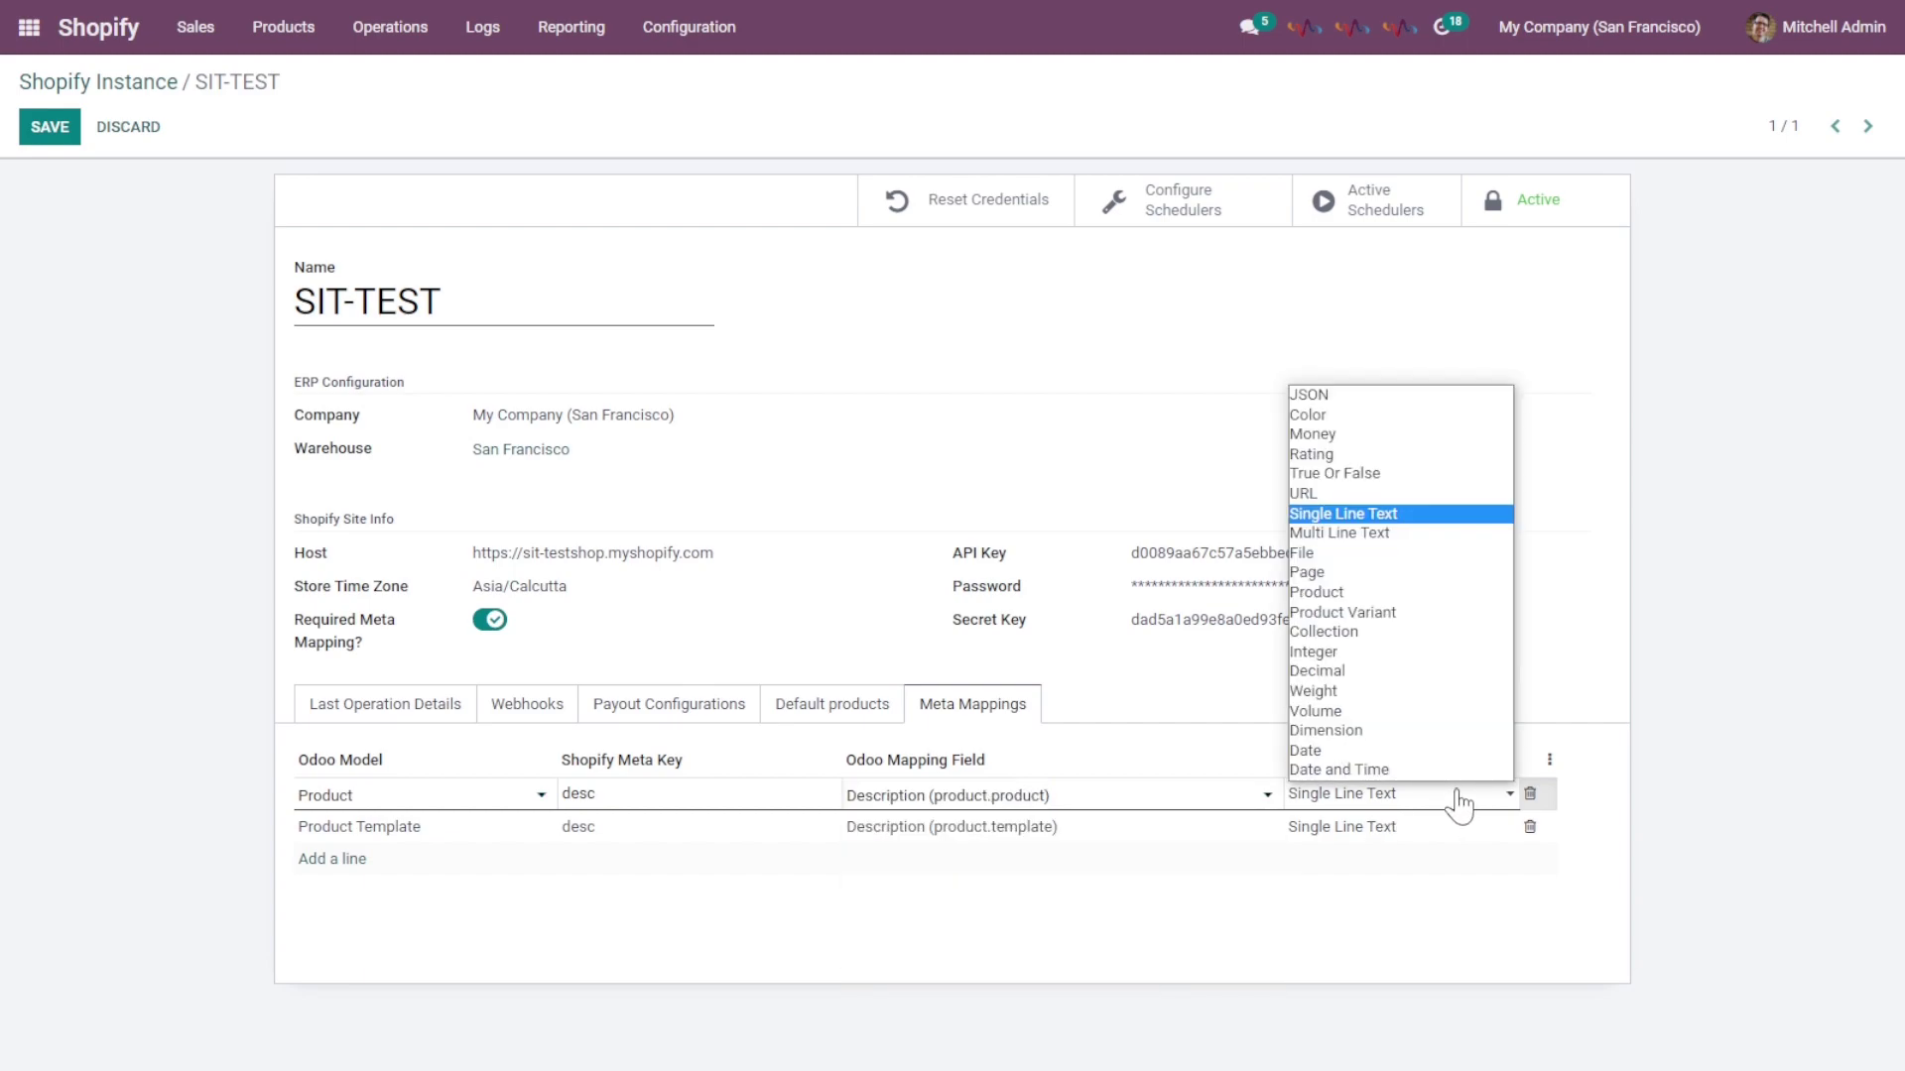
left_click(1445, 805)
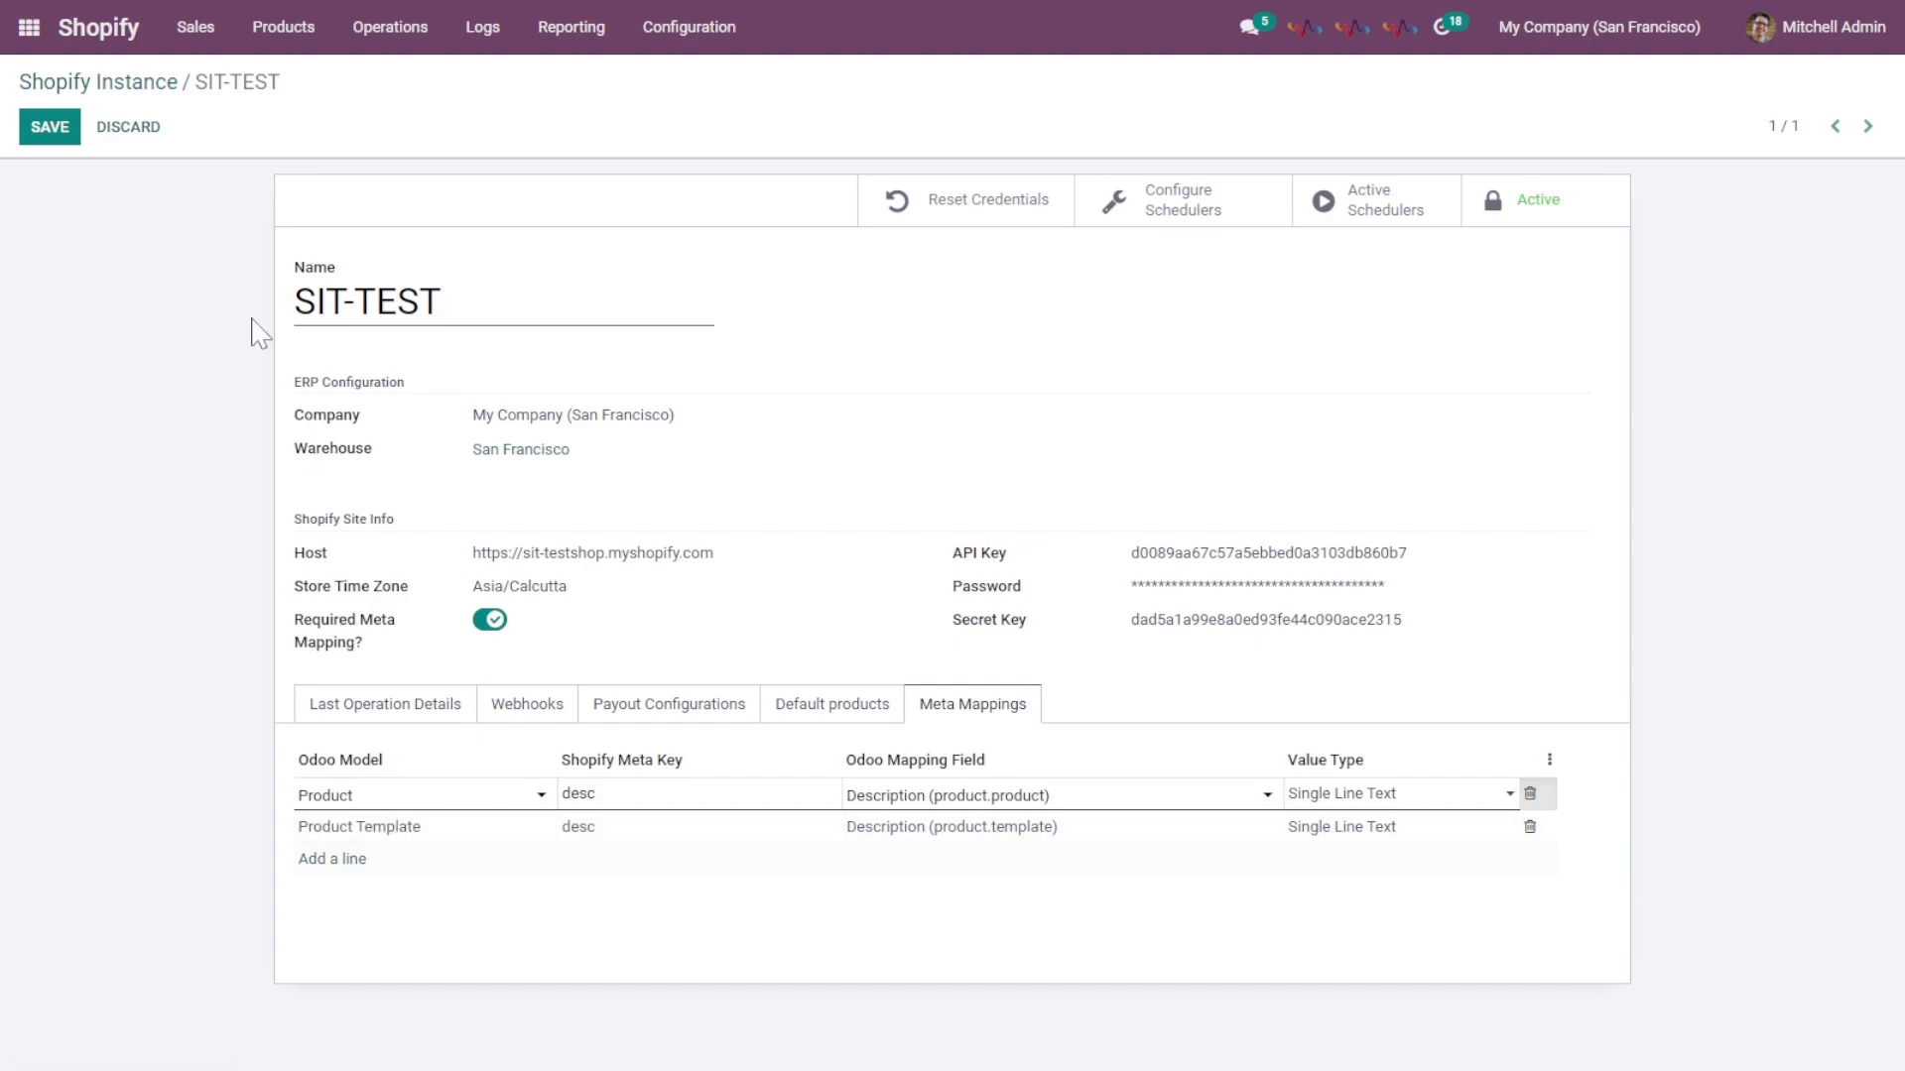
Step: In Scheduled Actions Configuration, enable automatic order import, keep the 1 Minutes interval, then cancel without saving
left_click(1124, 224)
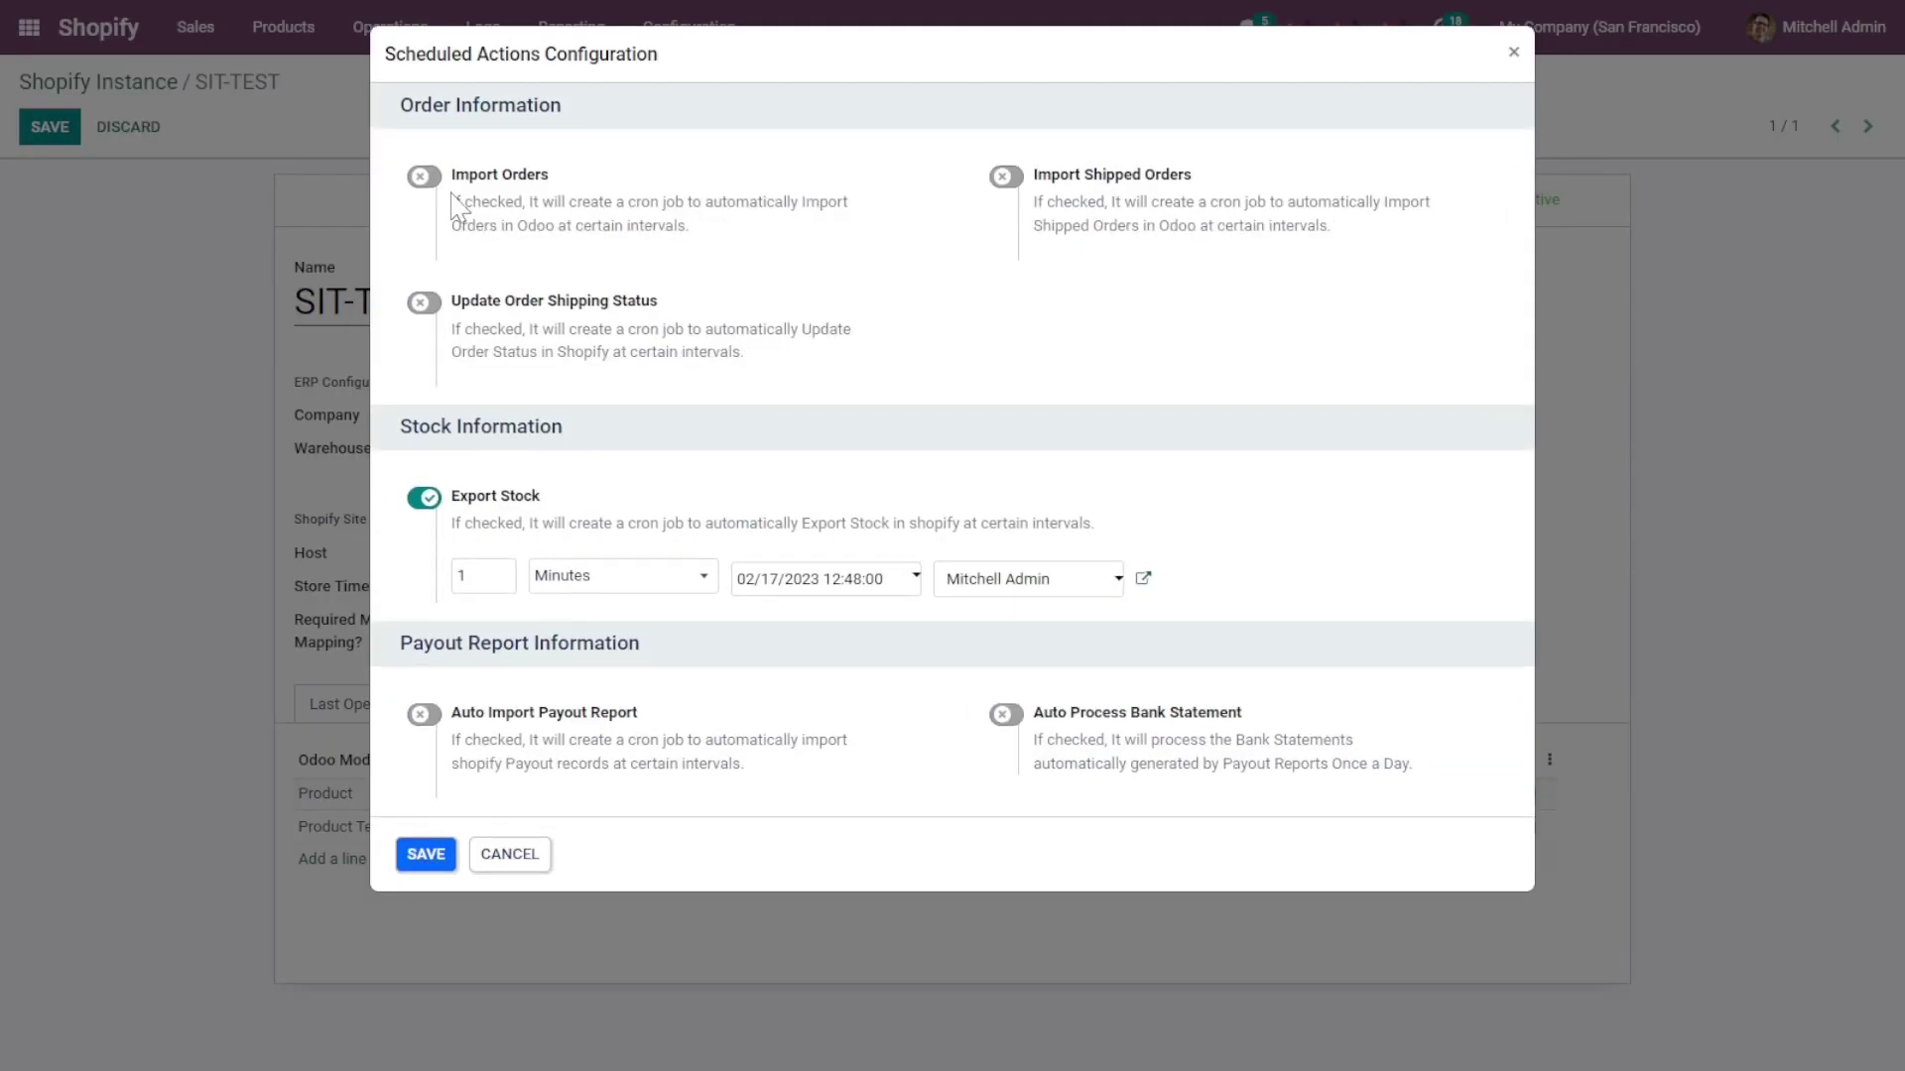
left_click(423, 177)
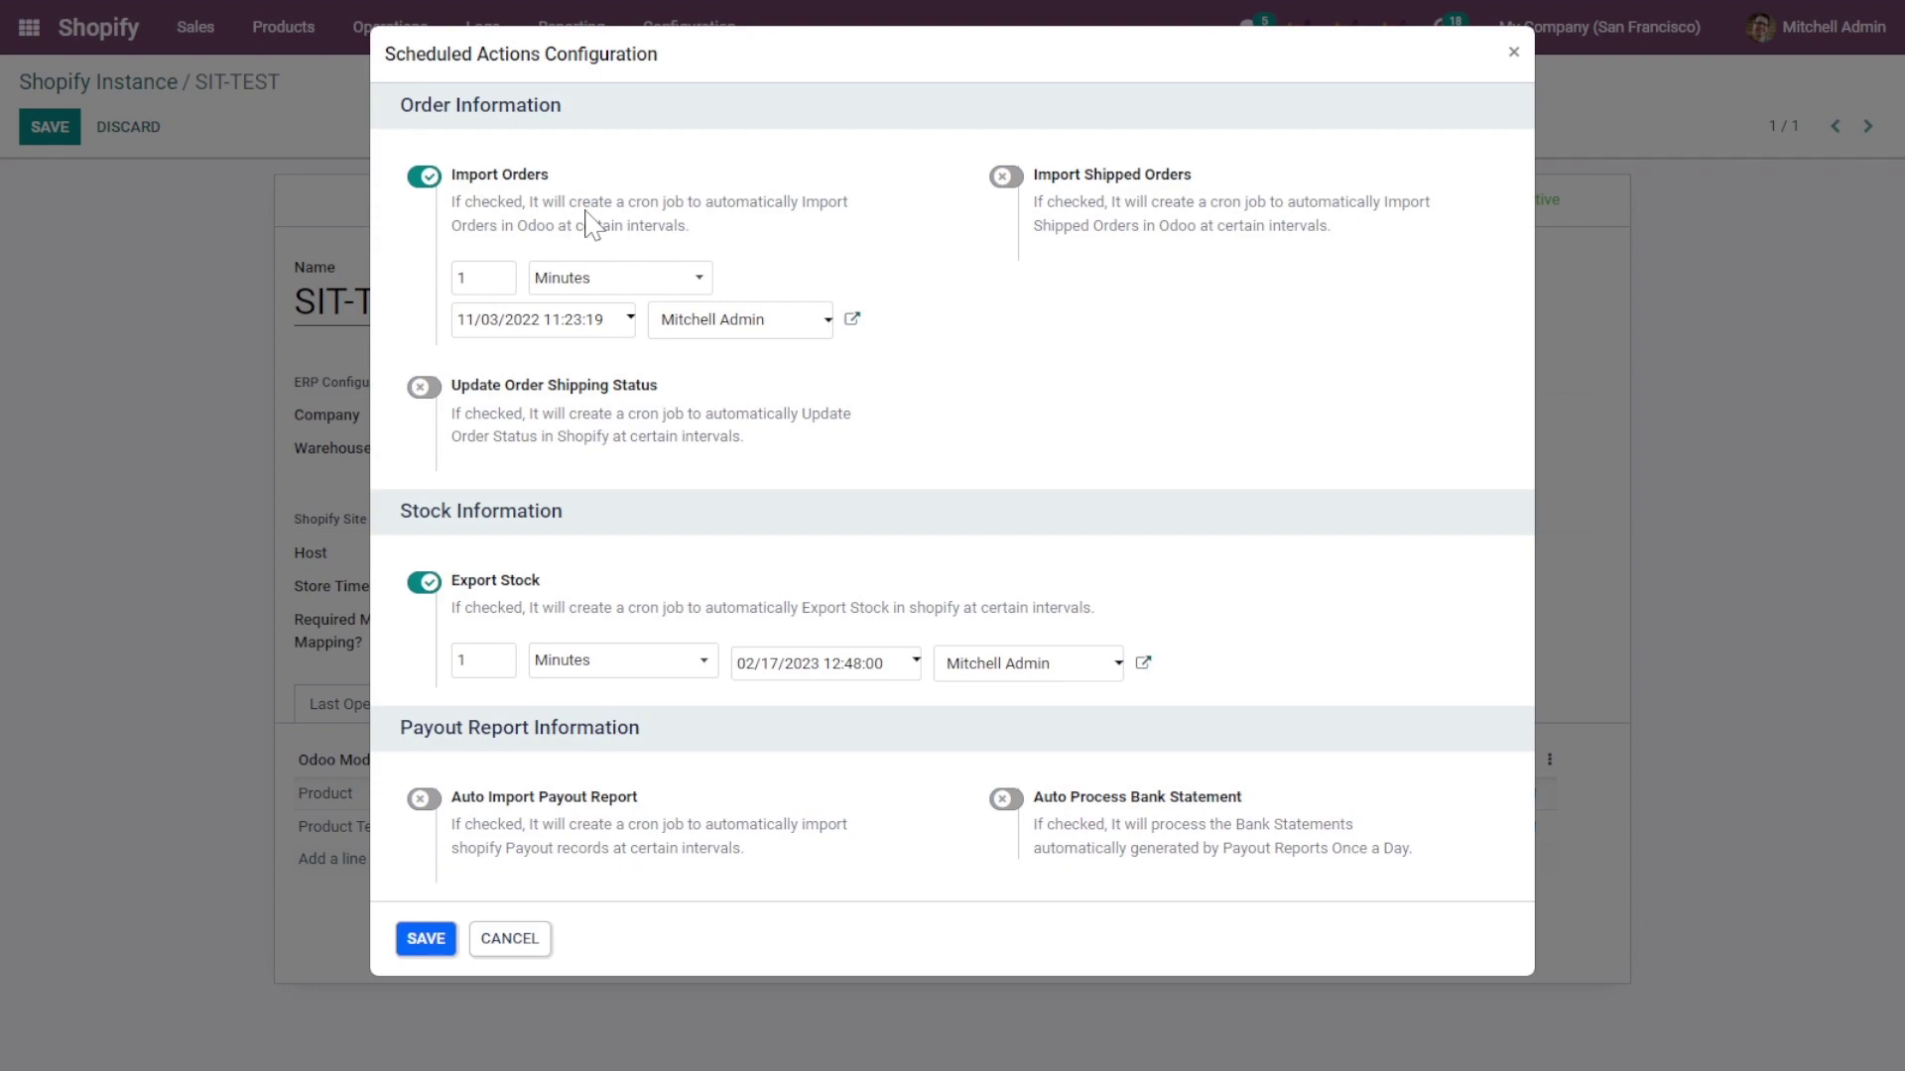
left_click(587, 279)
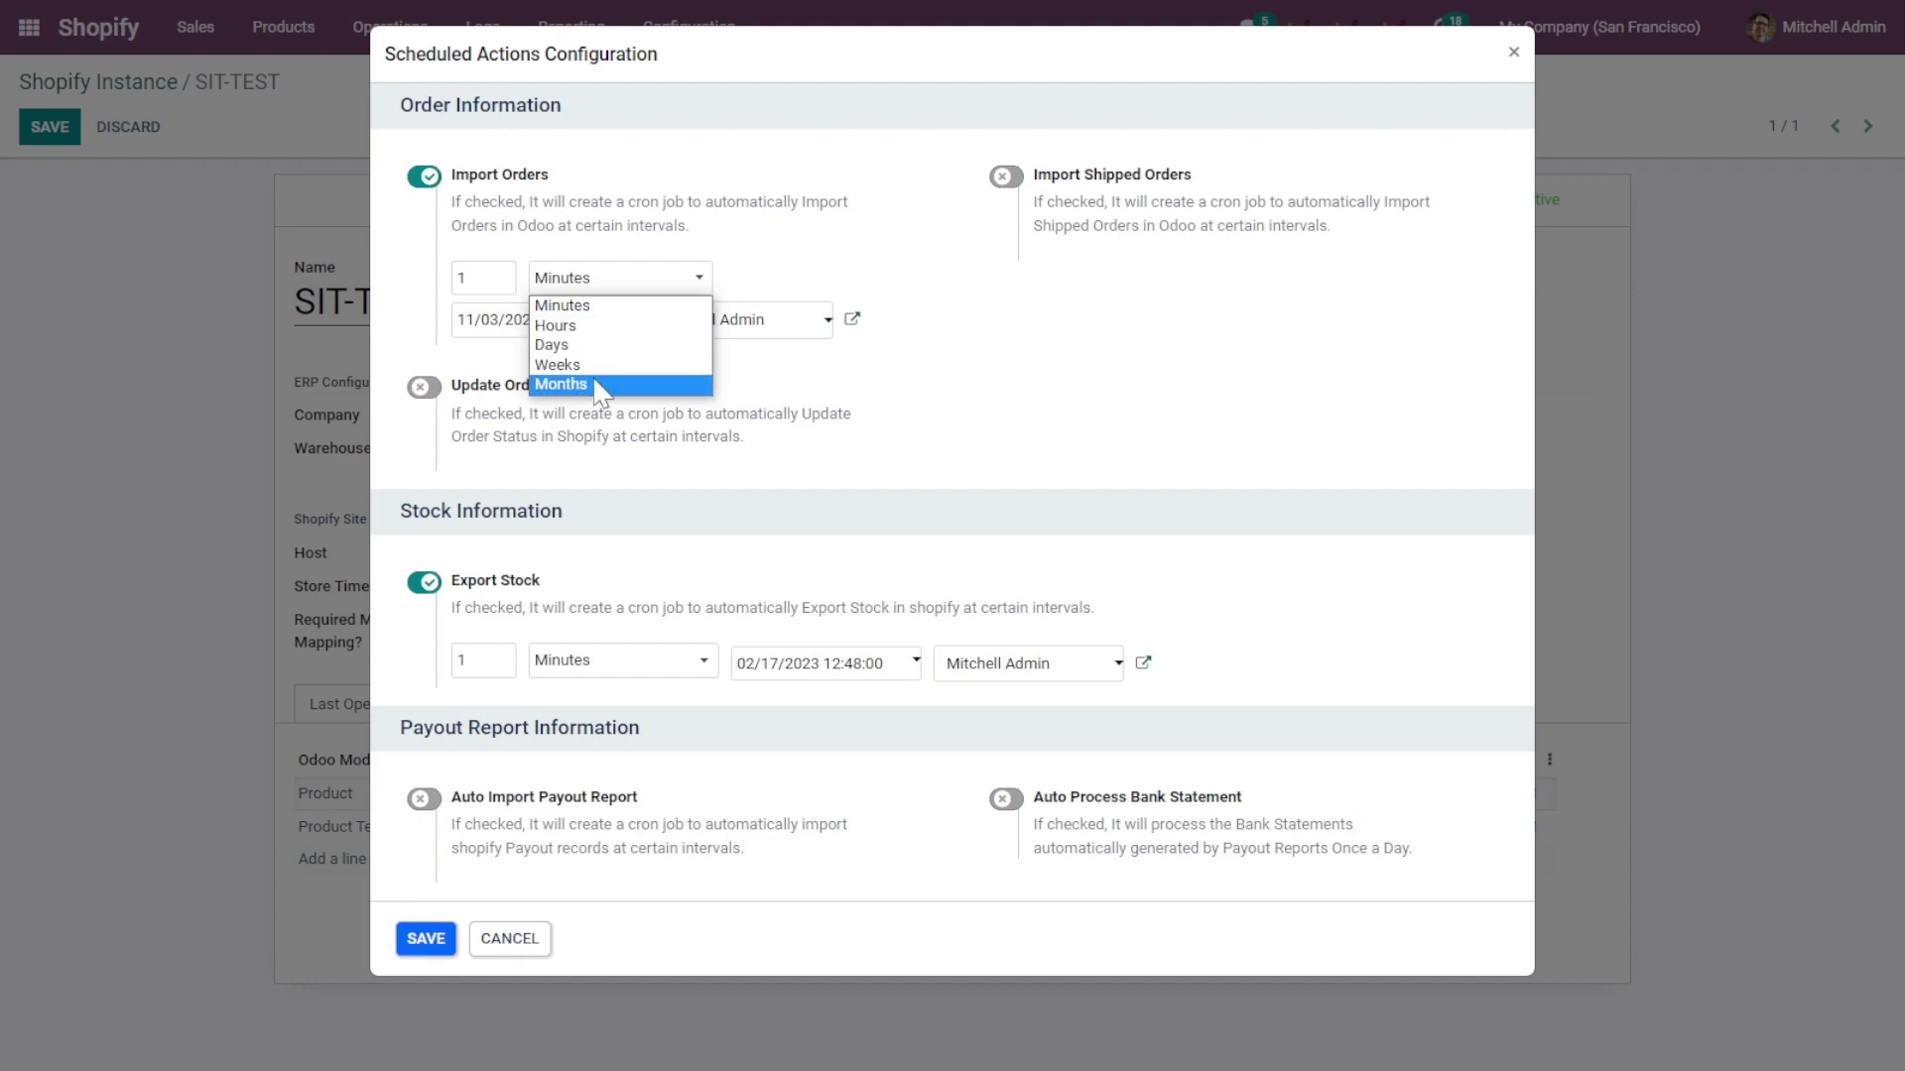
left_click(808, 411)
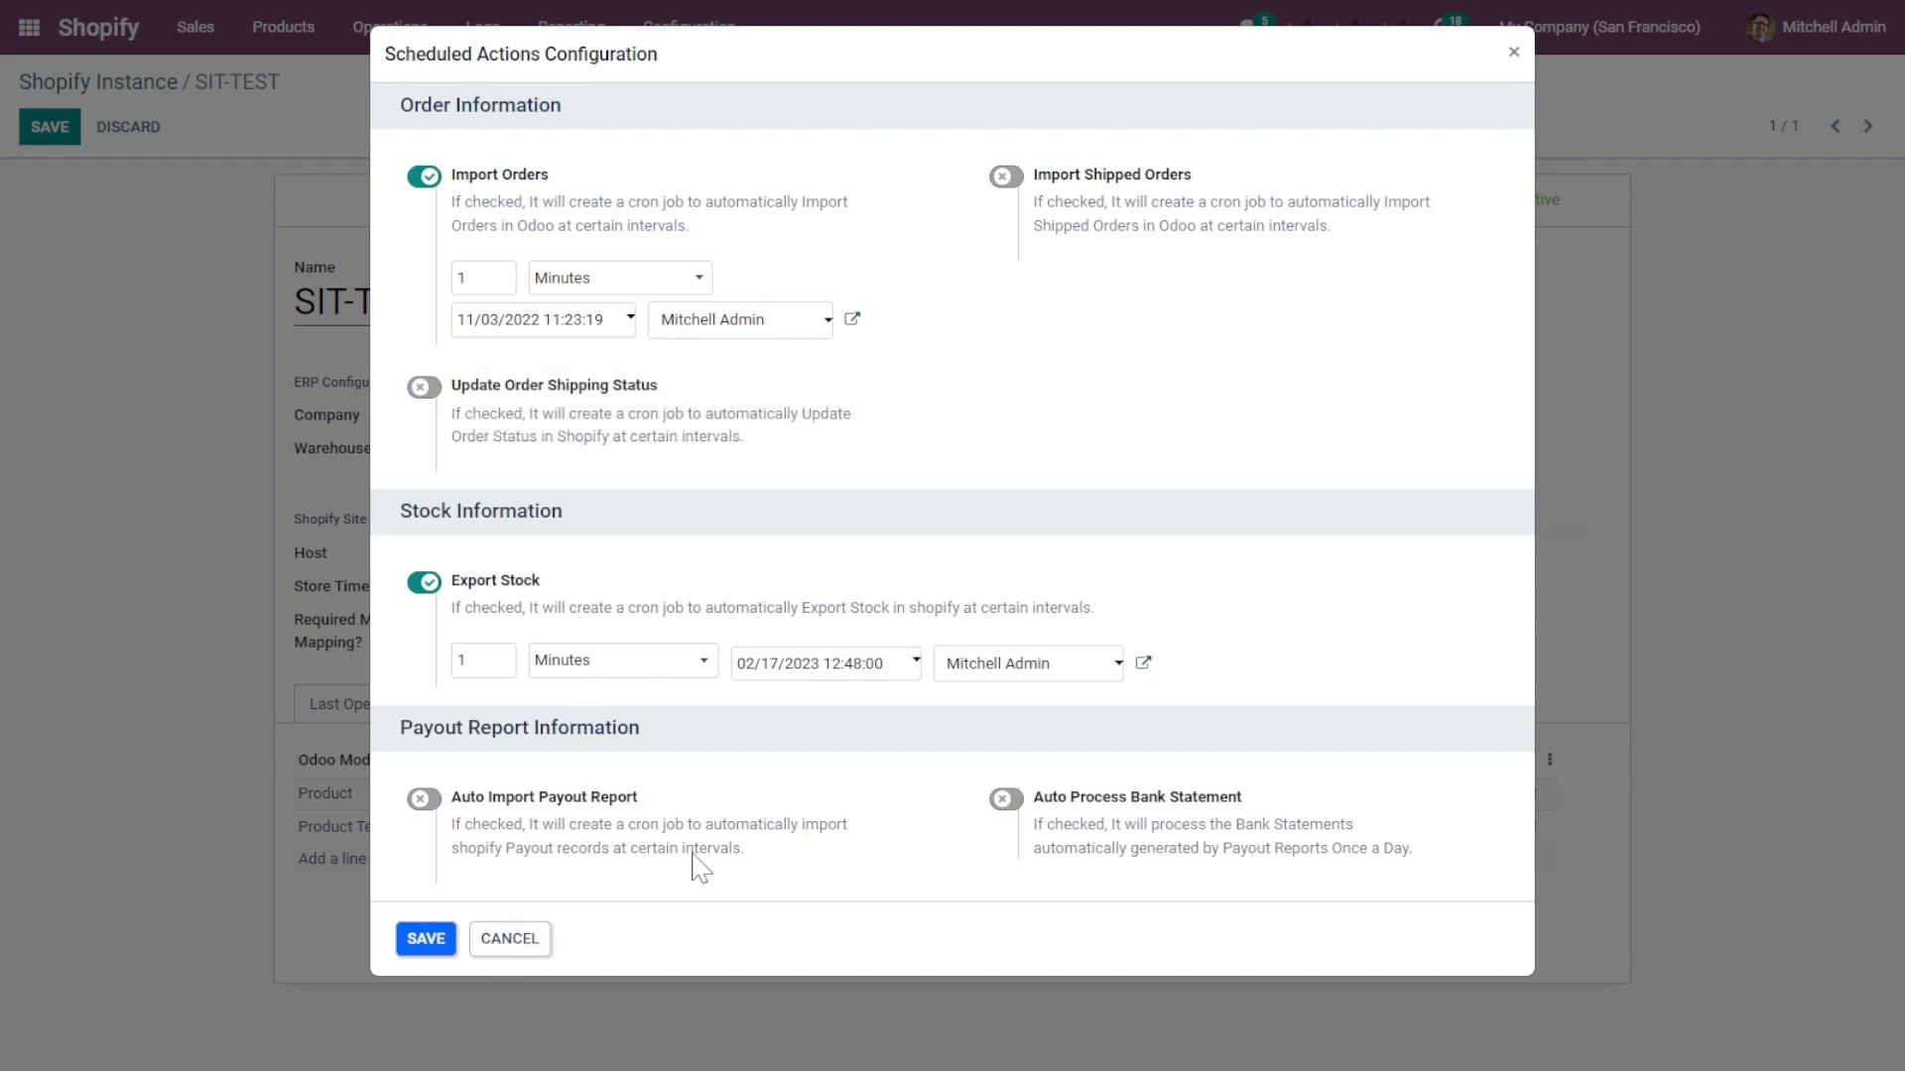
left_click(510, 939)
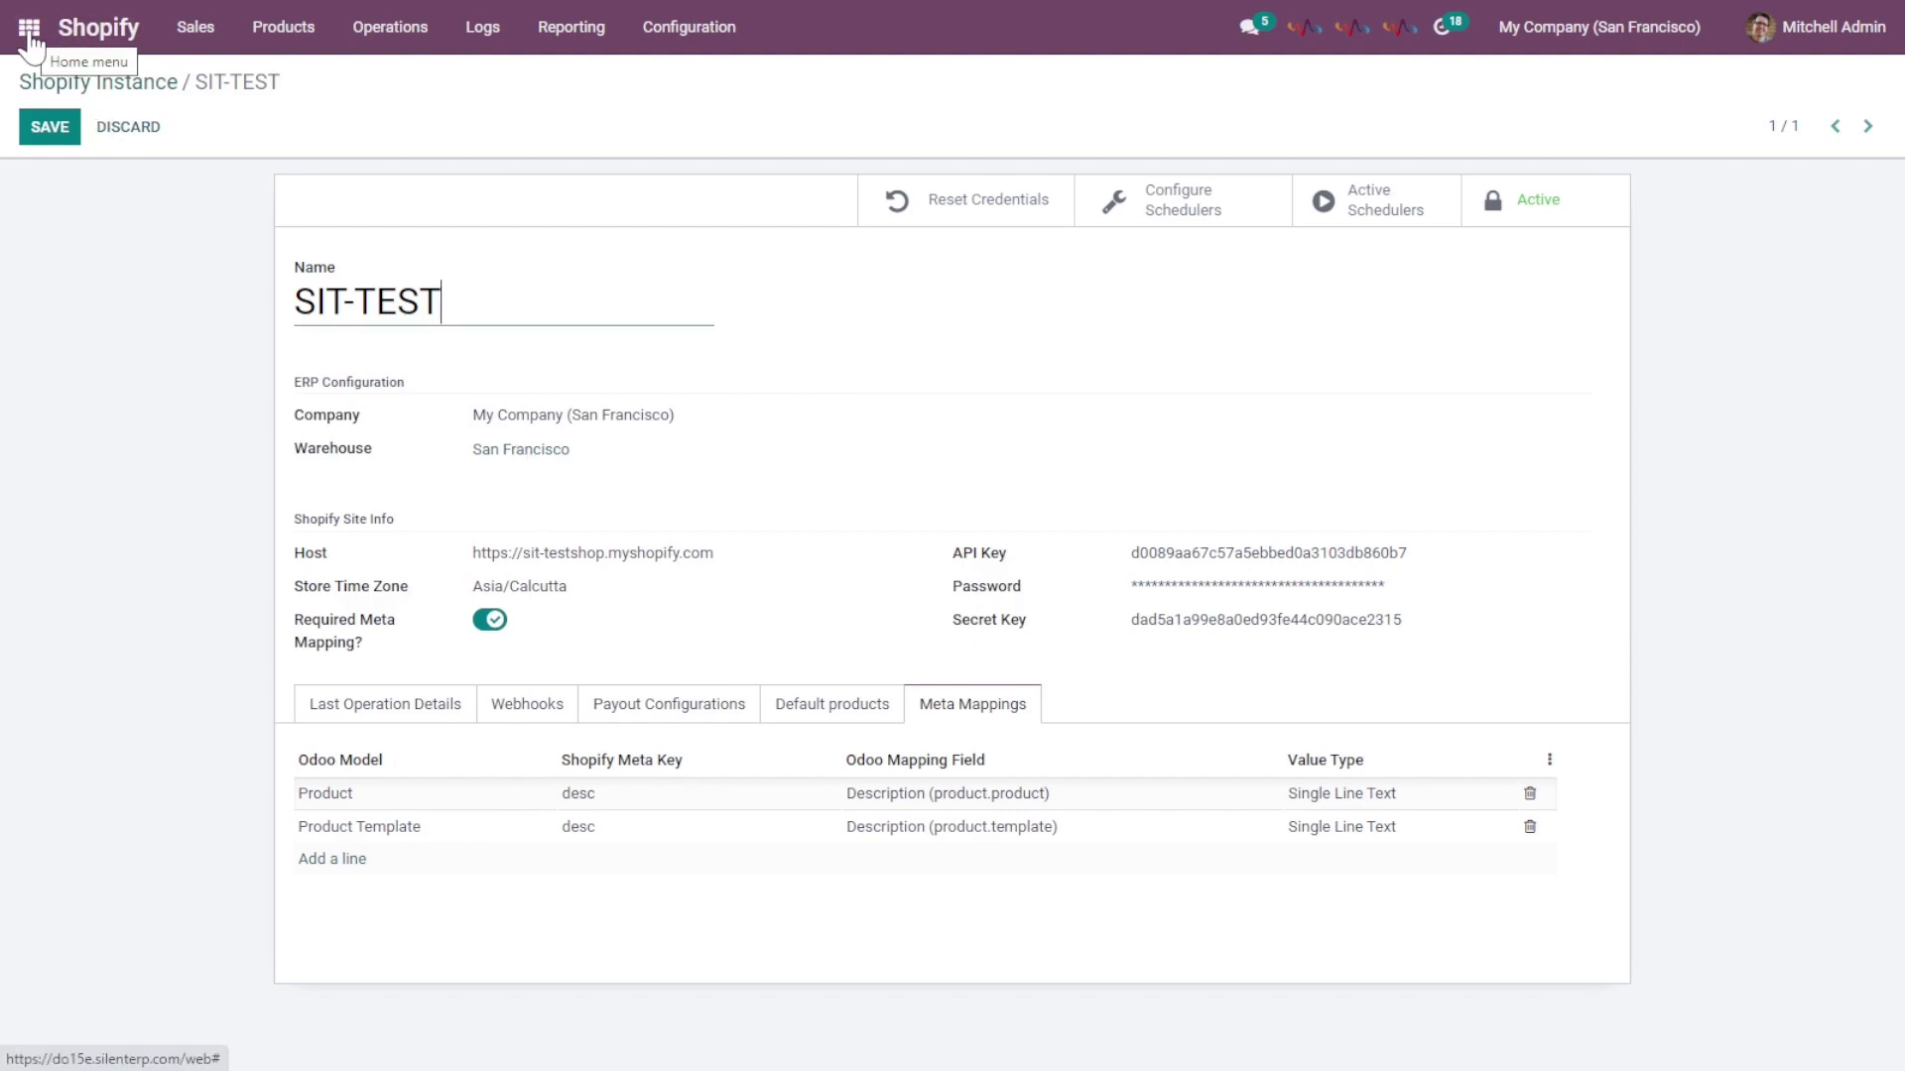
Step: Open the Shopify app's quotations list, then the Risky Quotations list
left_click(30, 42)
left_click(746, 247)
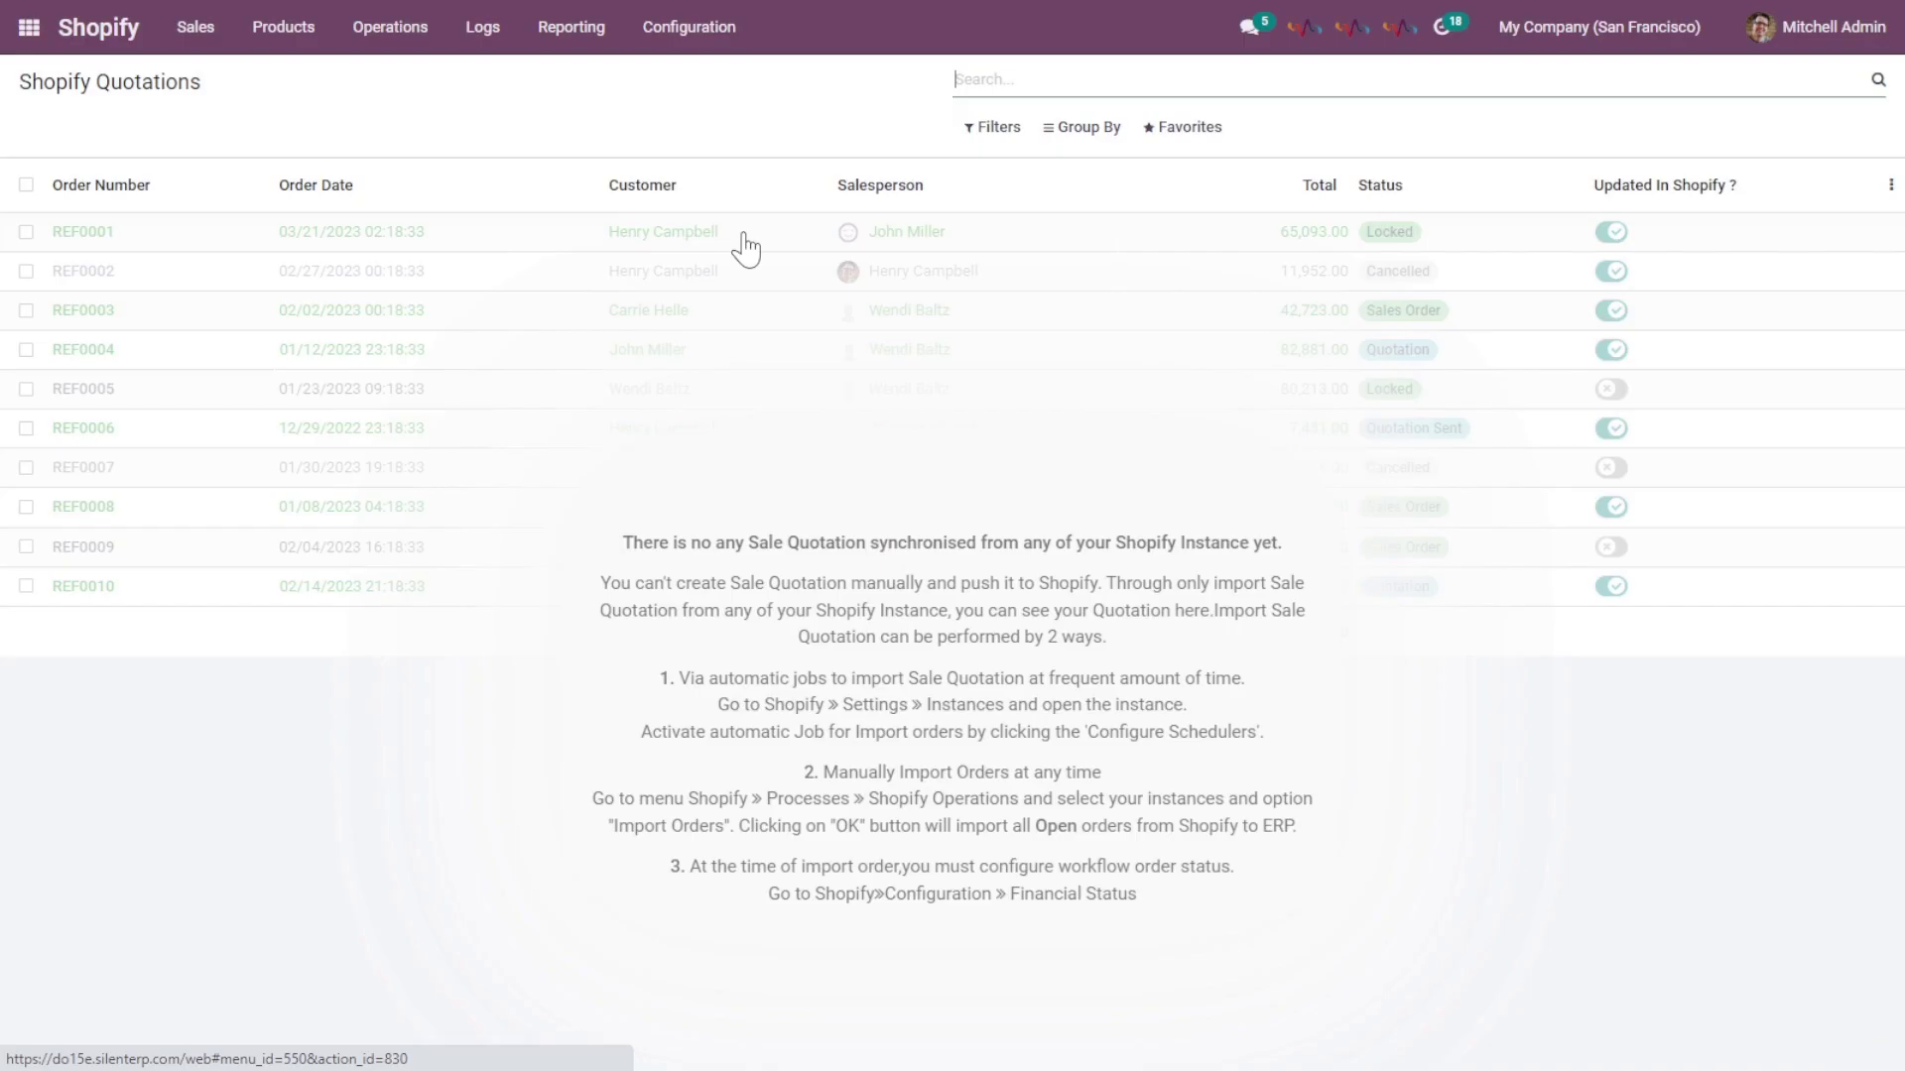
left_click(196, 28)
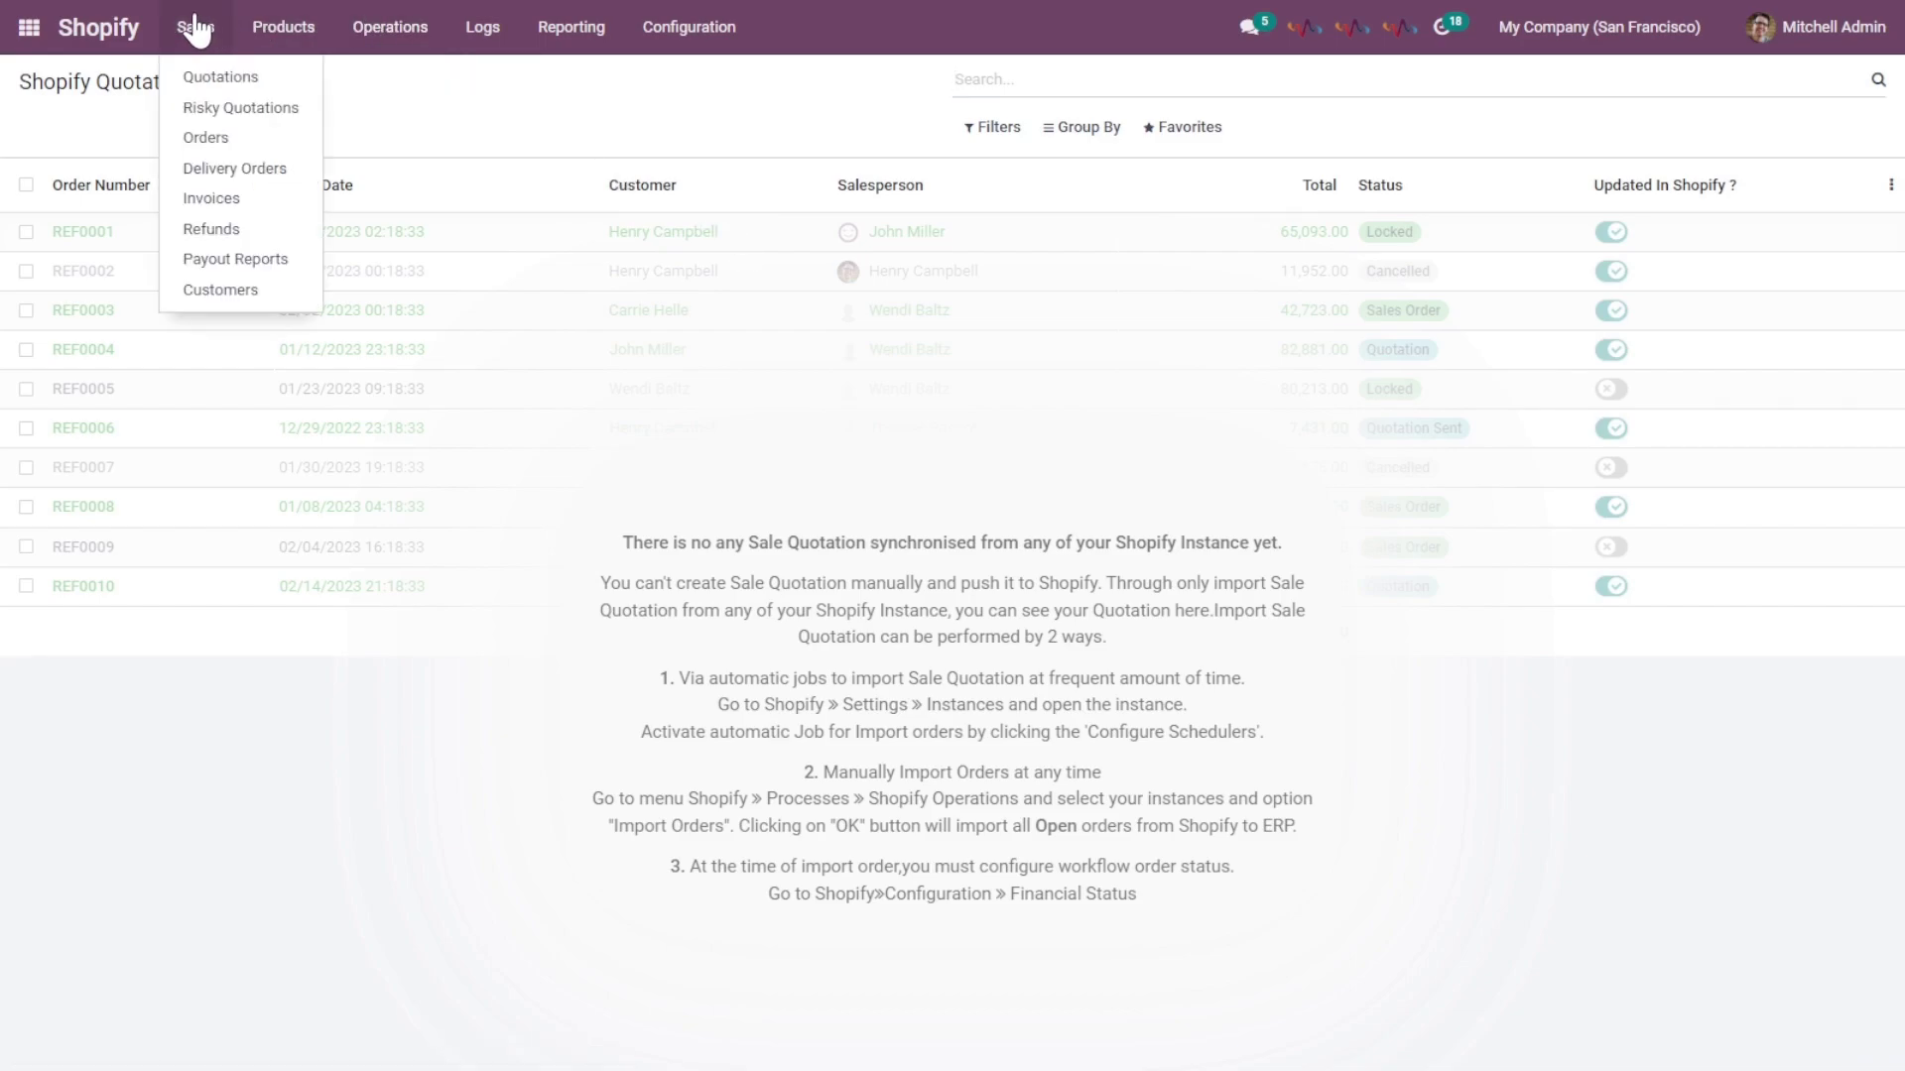
left_click(224, 108)
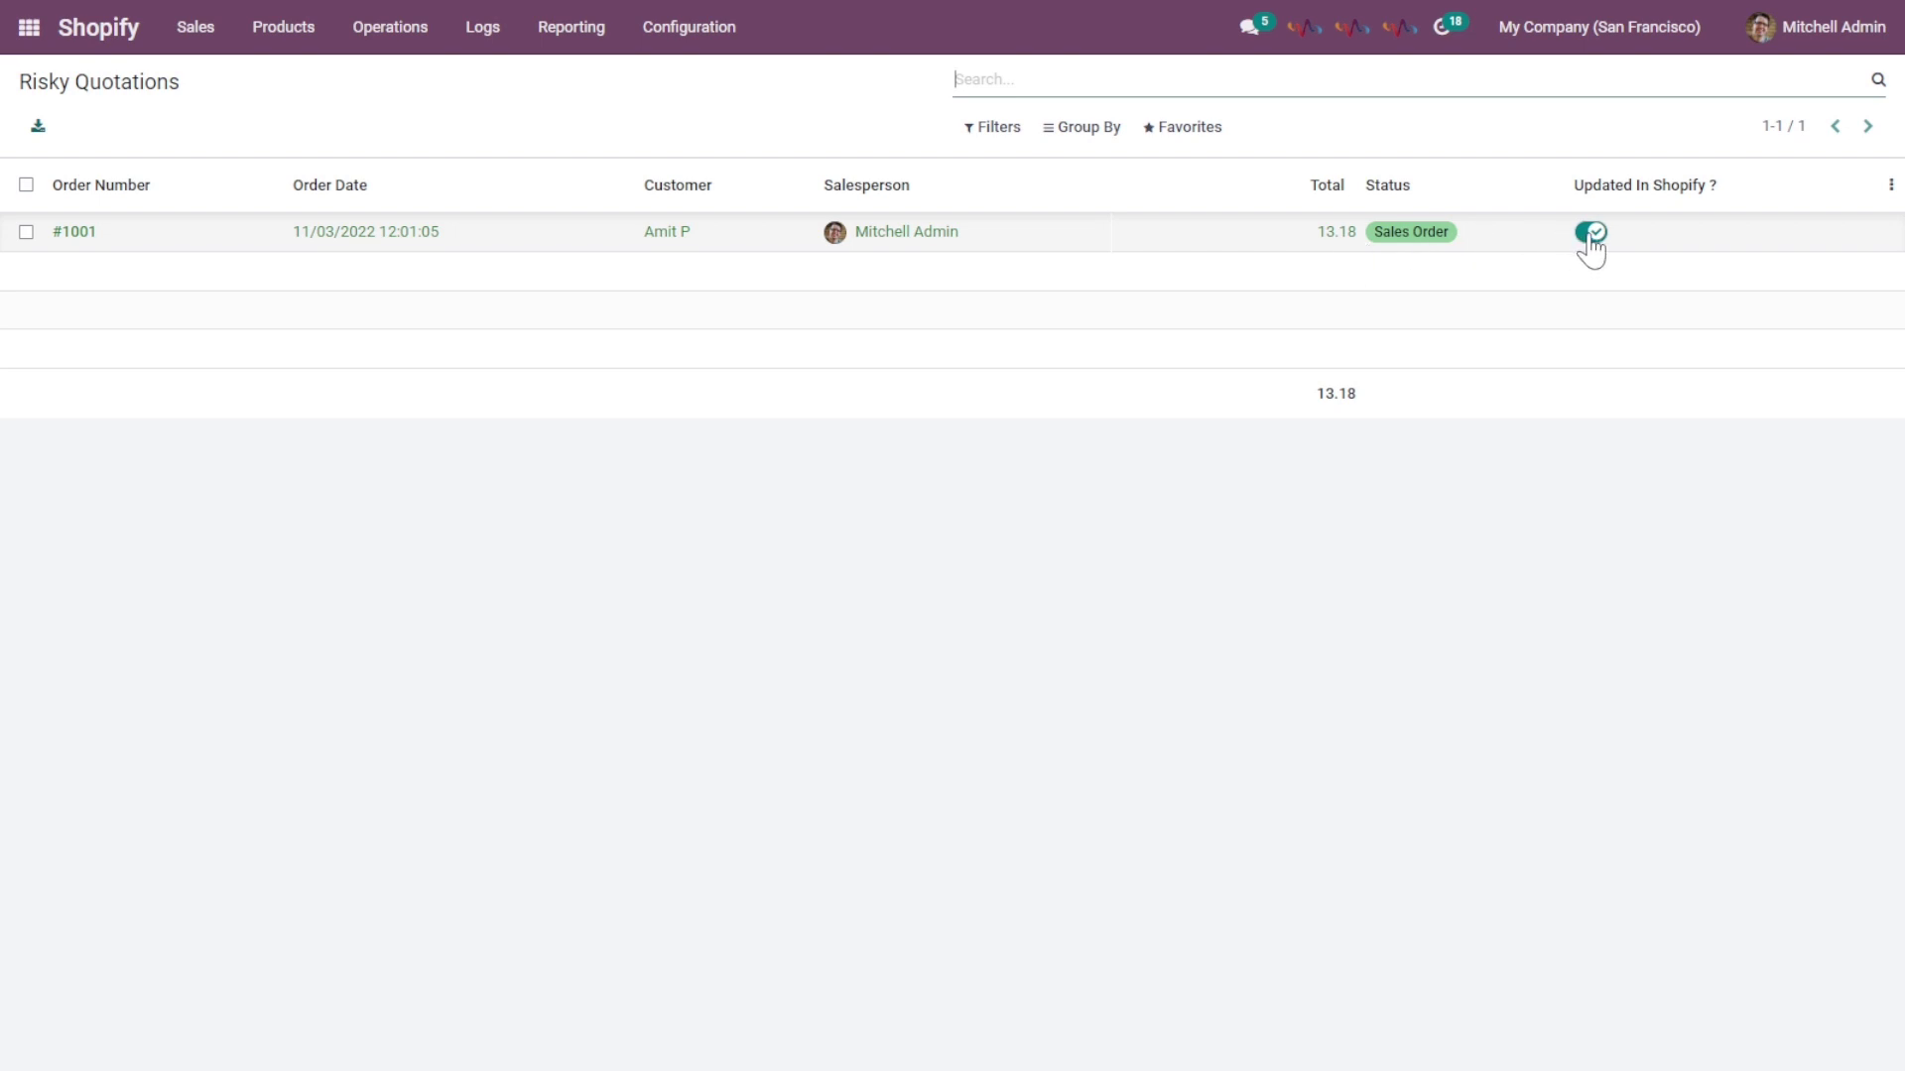
Step: Check the empty Shopify Refunds list, then open the Shopify Customers list
left_click(202, 32)
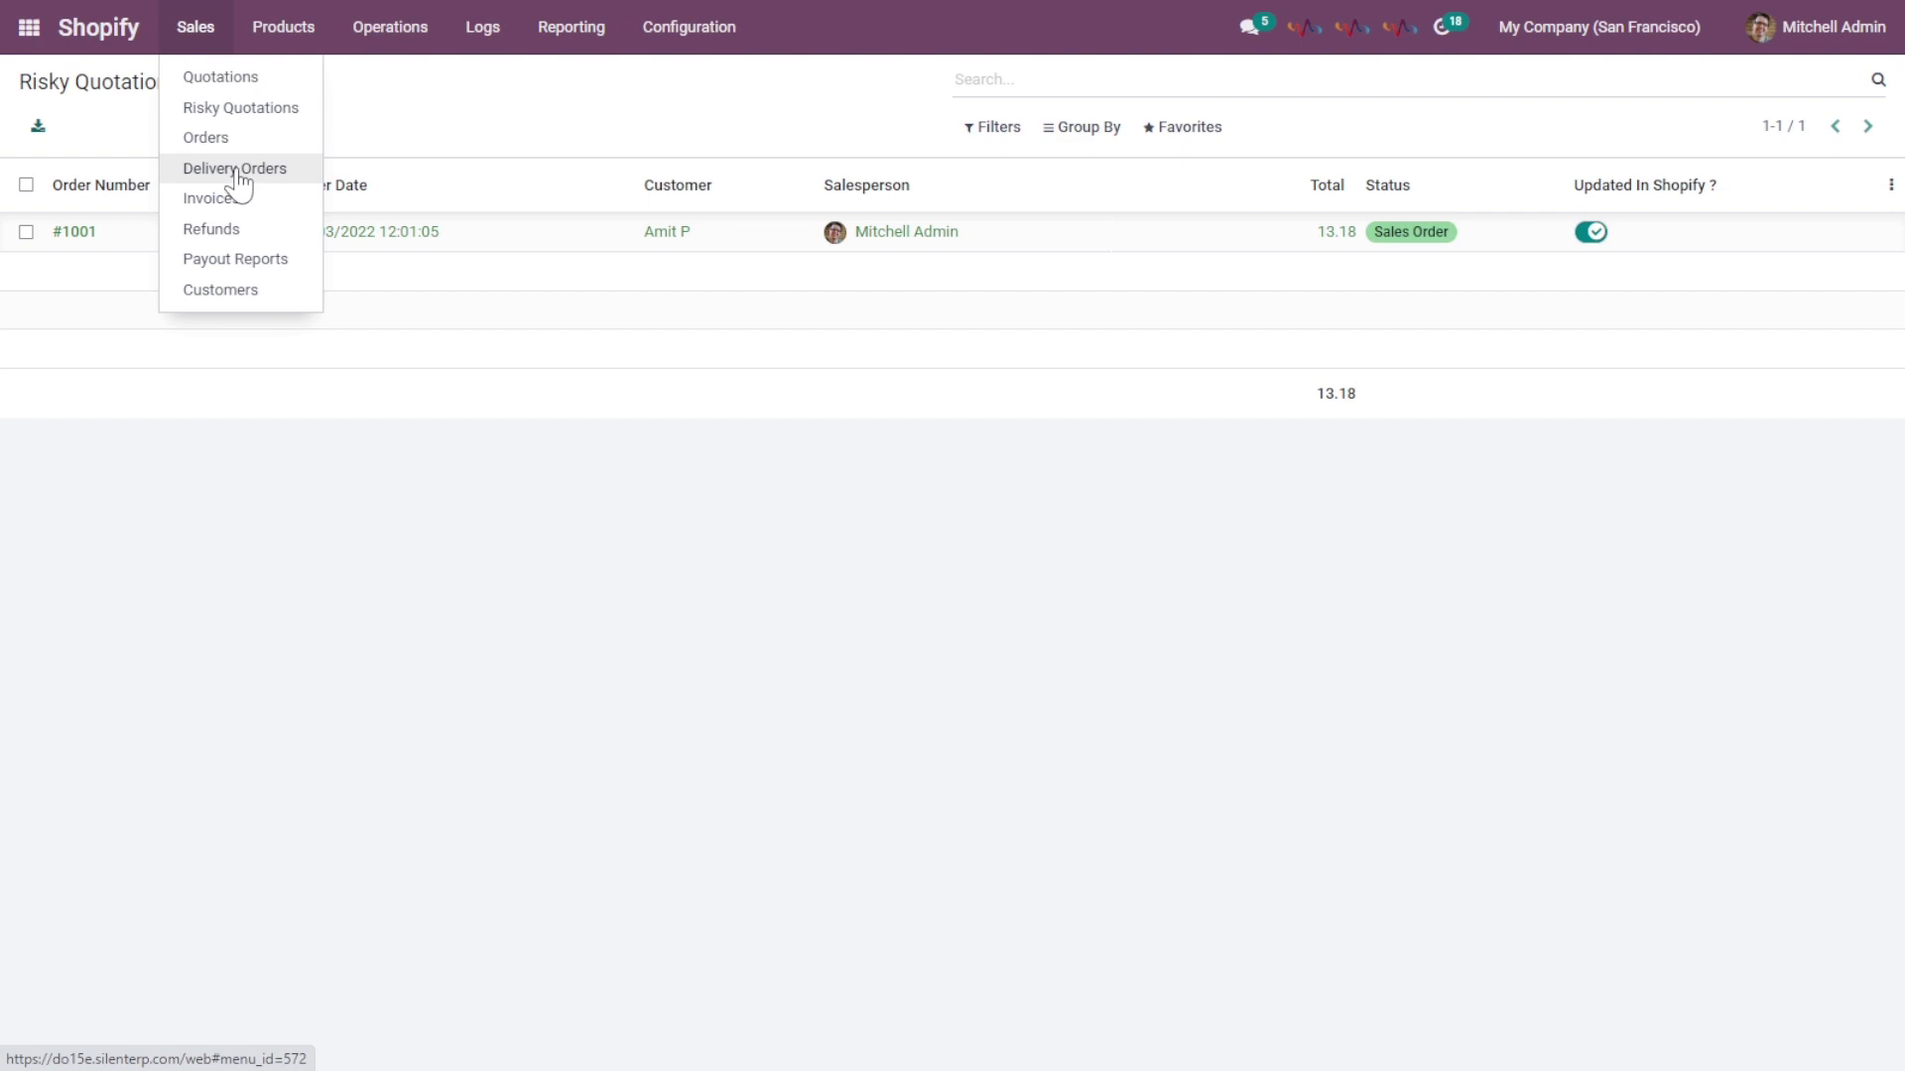
left_click(223, 231)
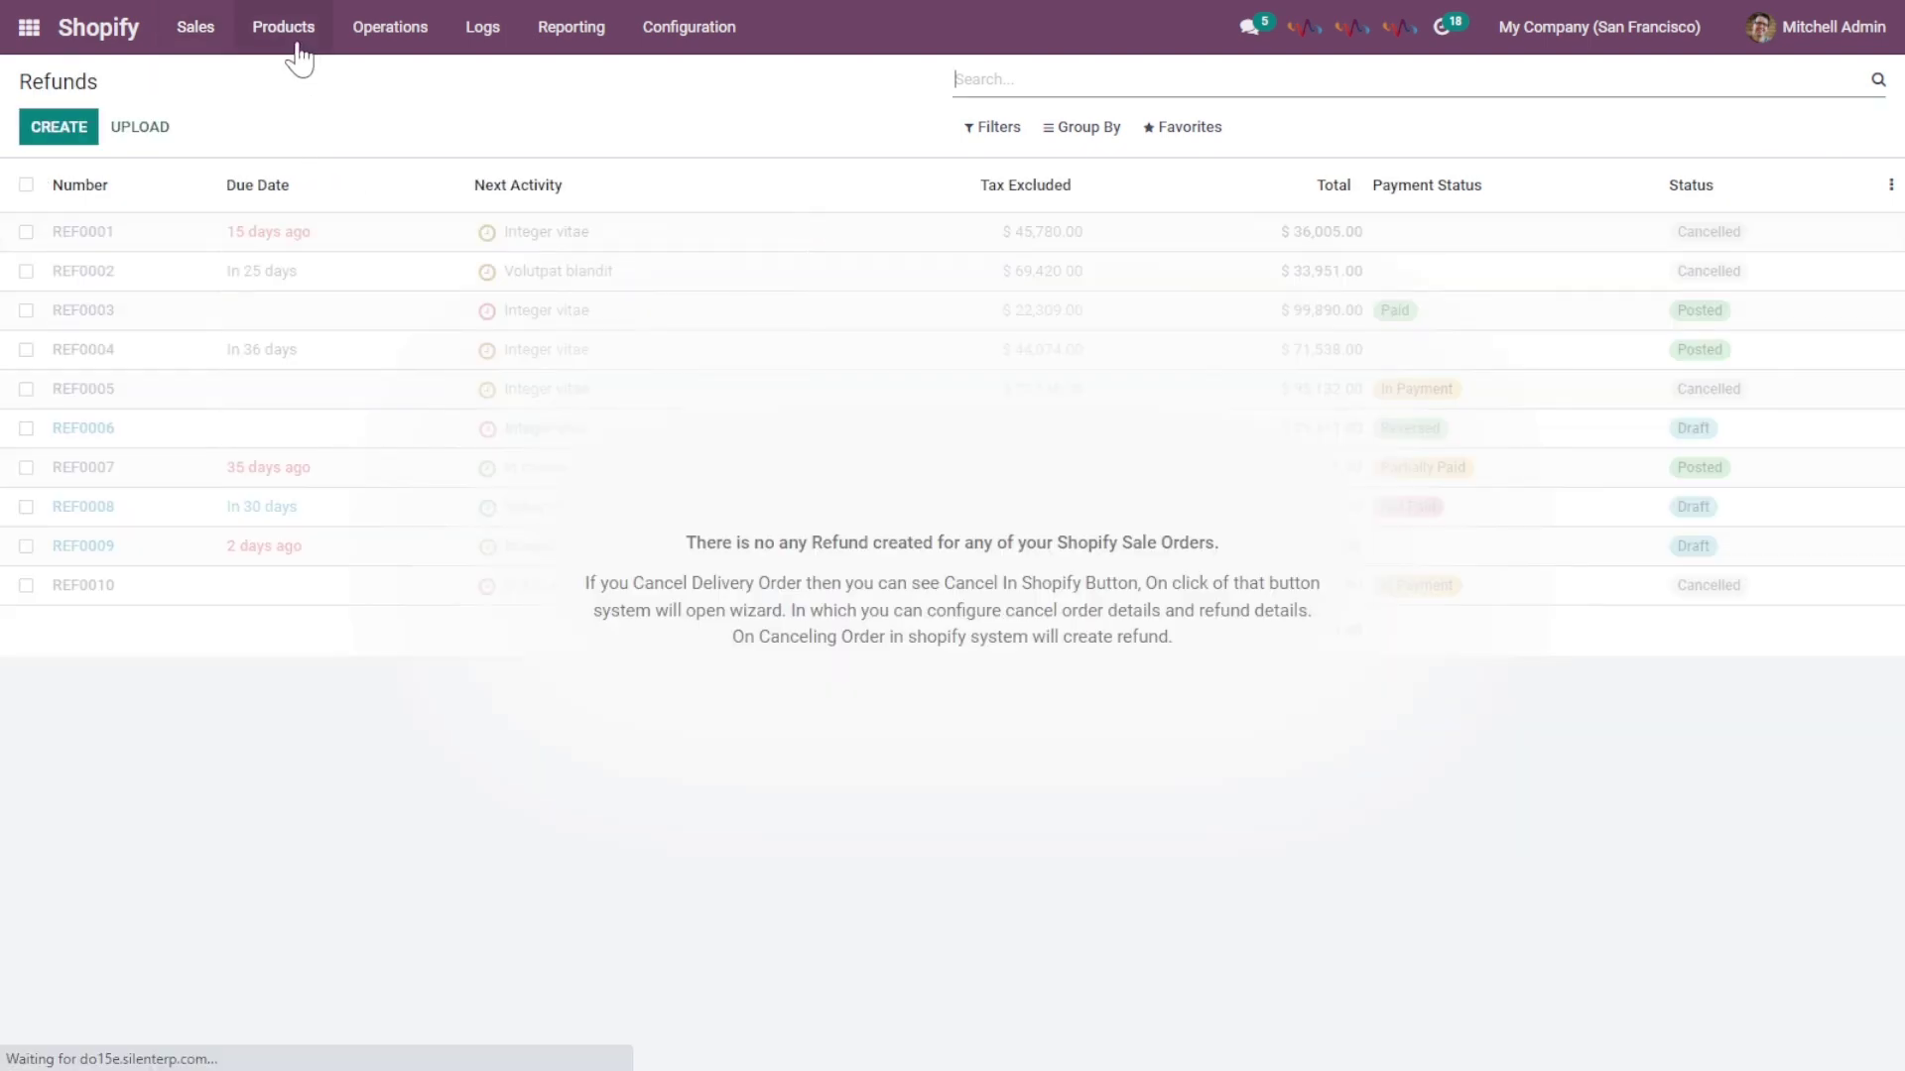
left_click(220, 32)
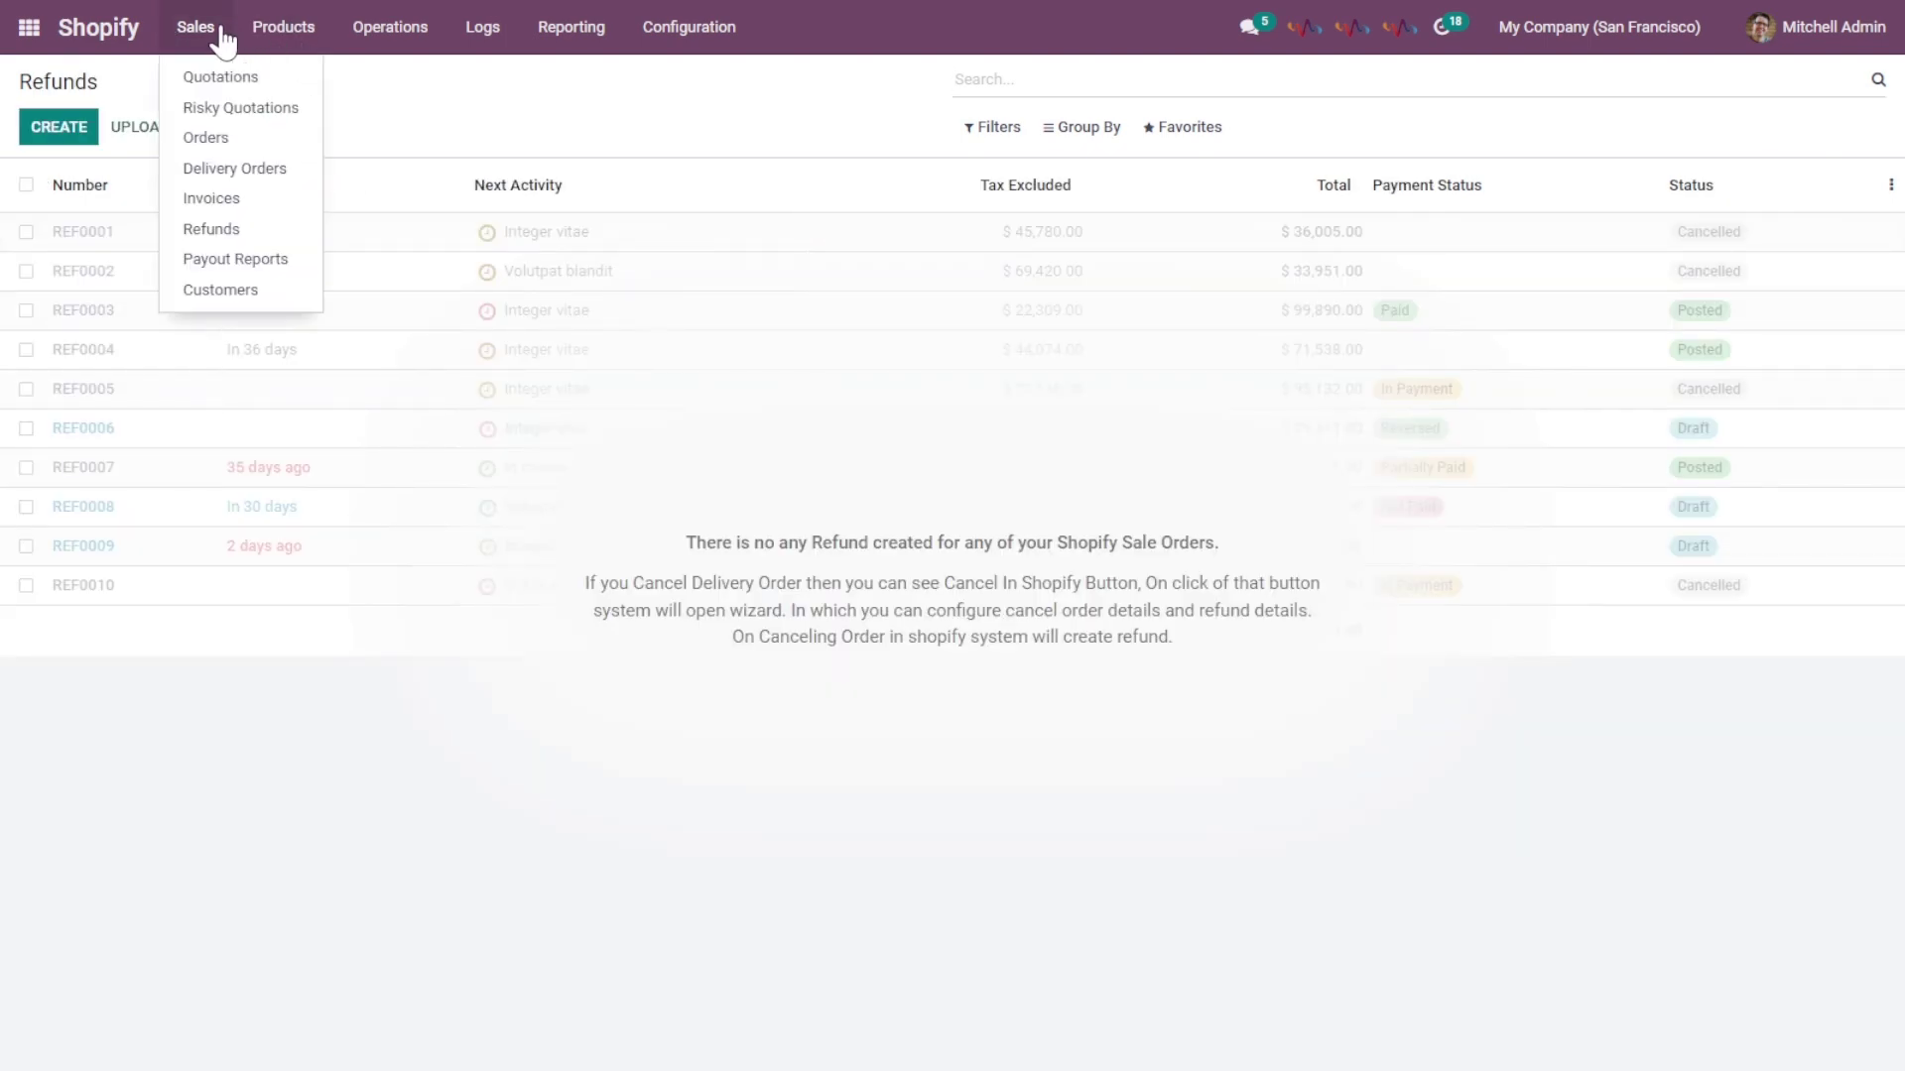
left_click(254, 291)
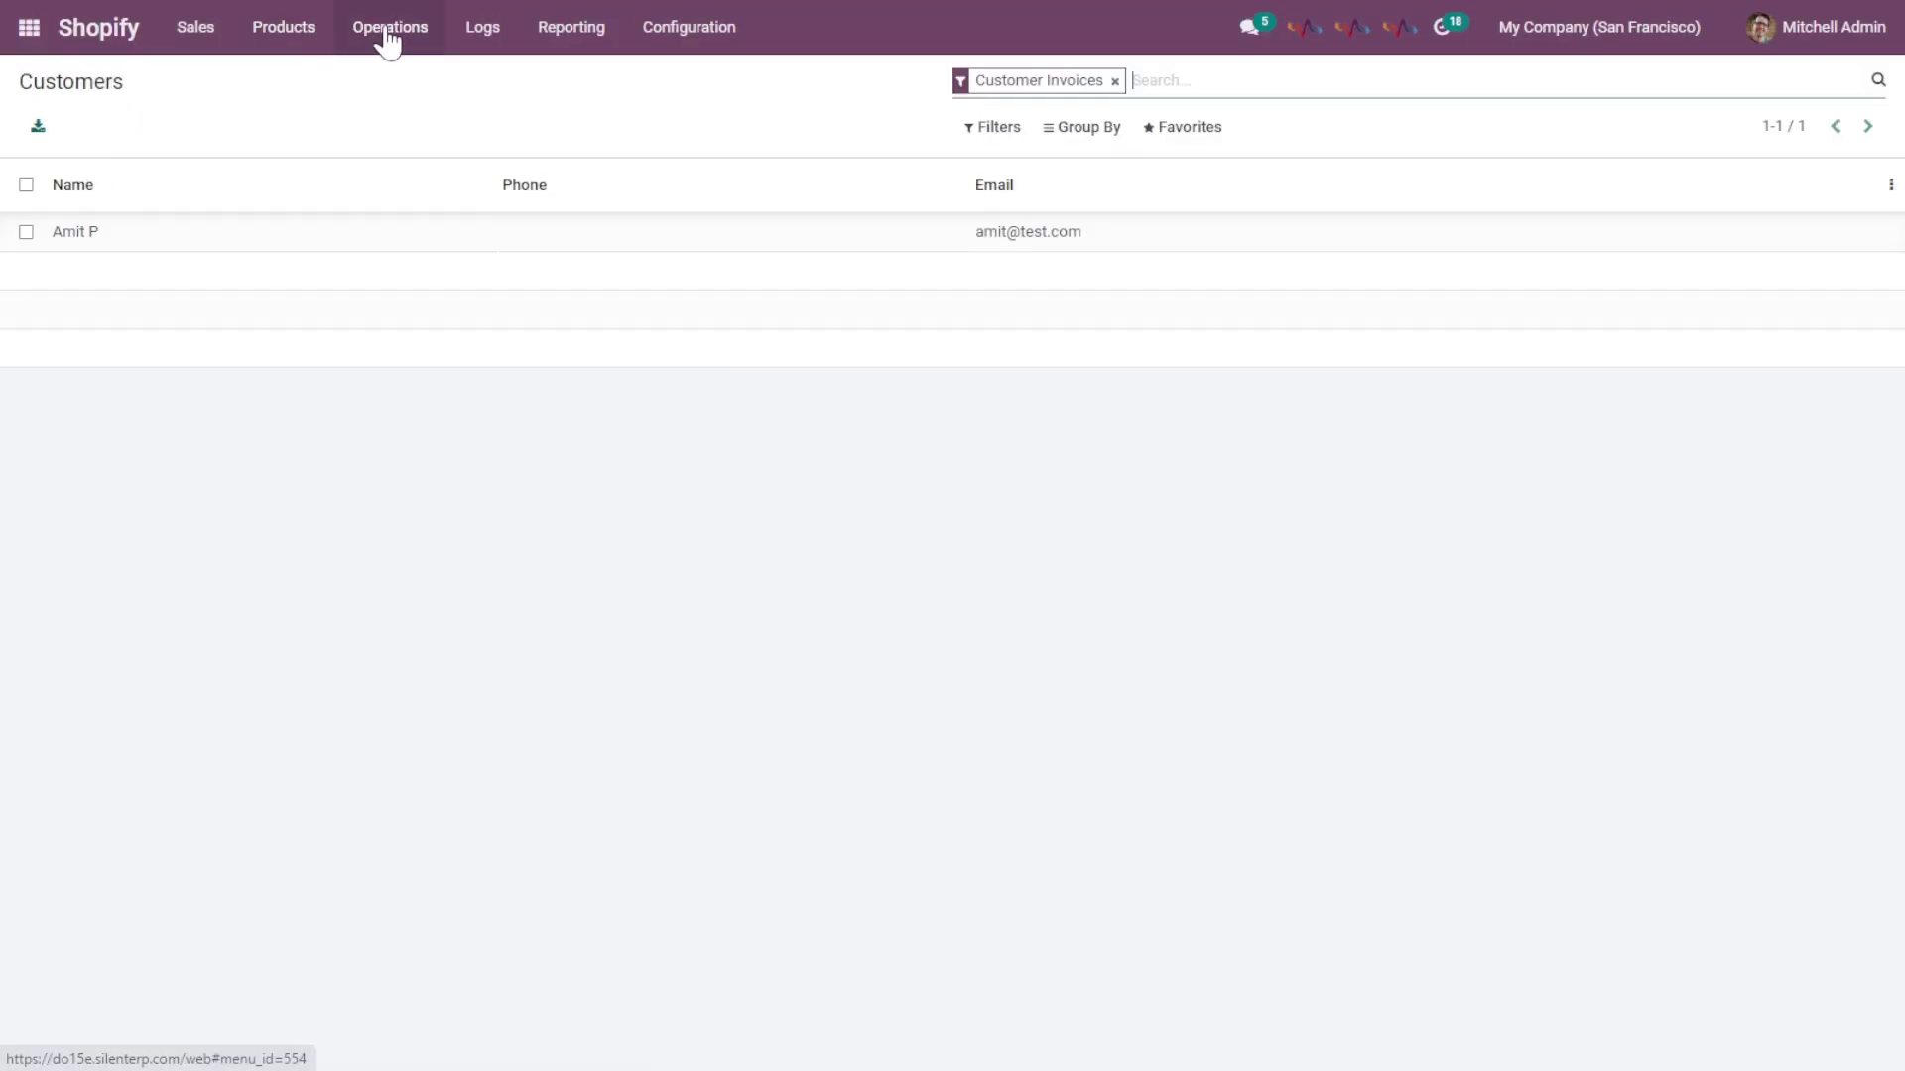
left_click(387, 38)
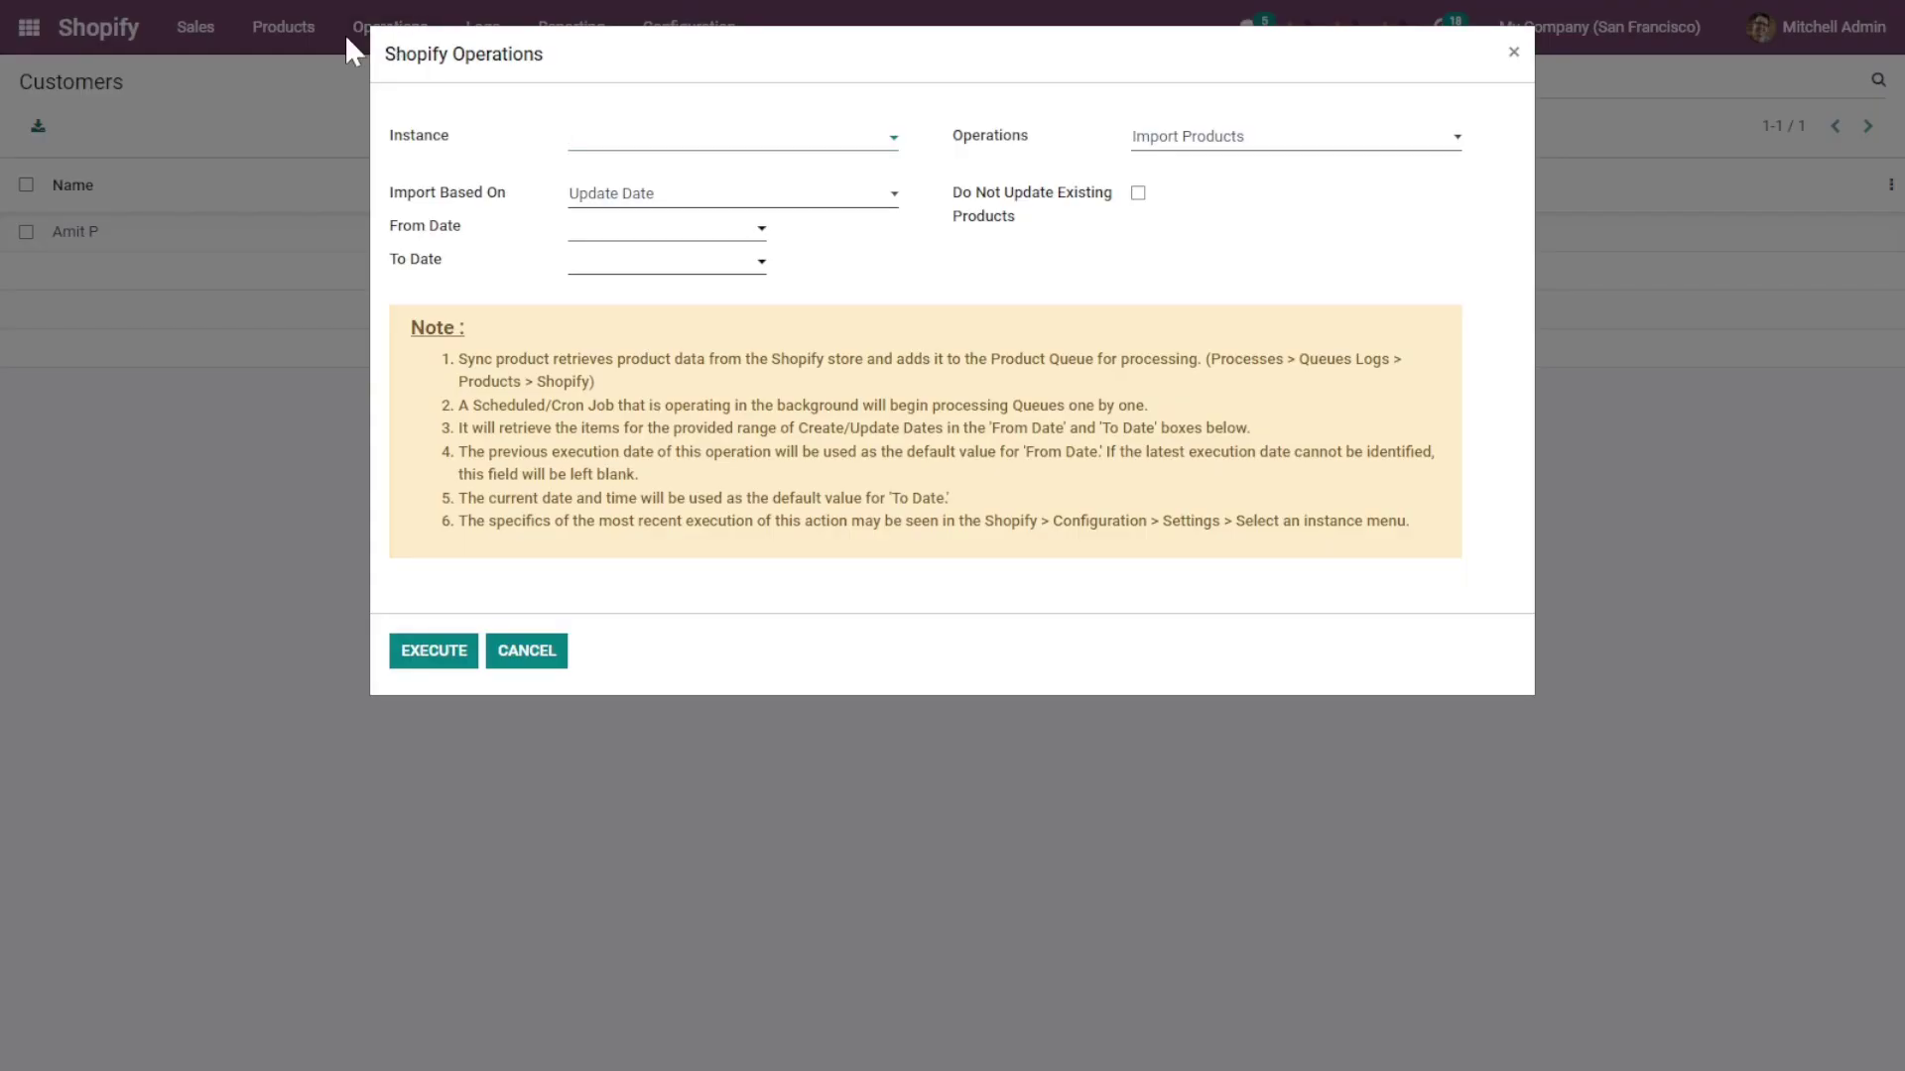
left_click(541, 655)
left_click(385, 40)
left_click(1332, 154)
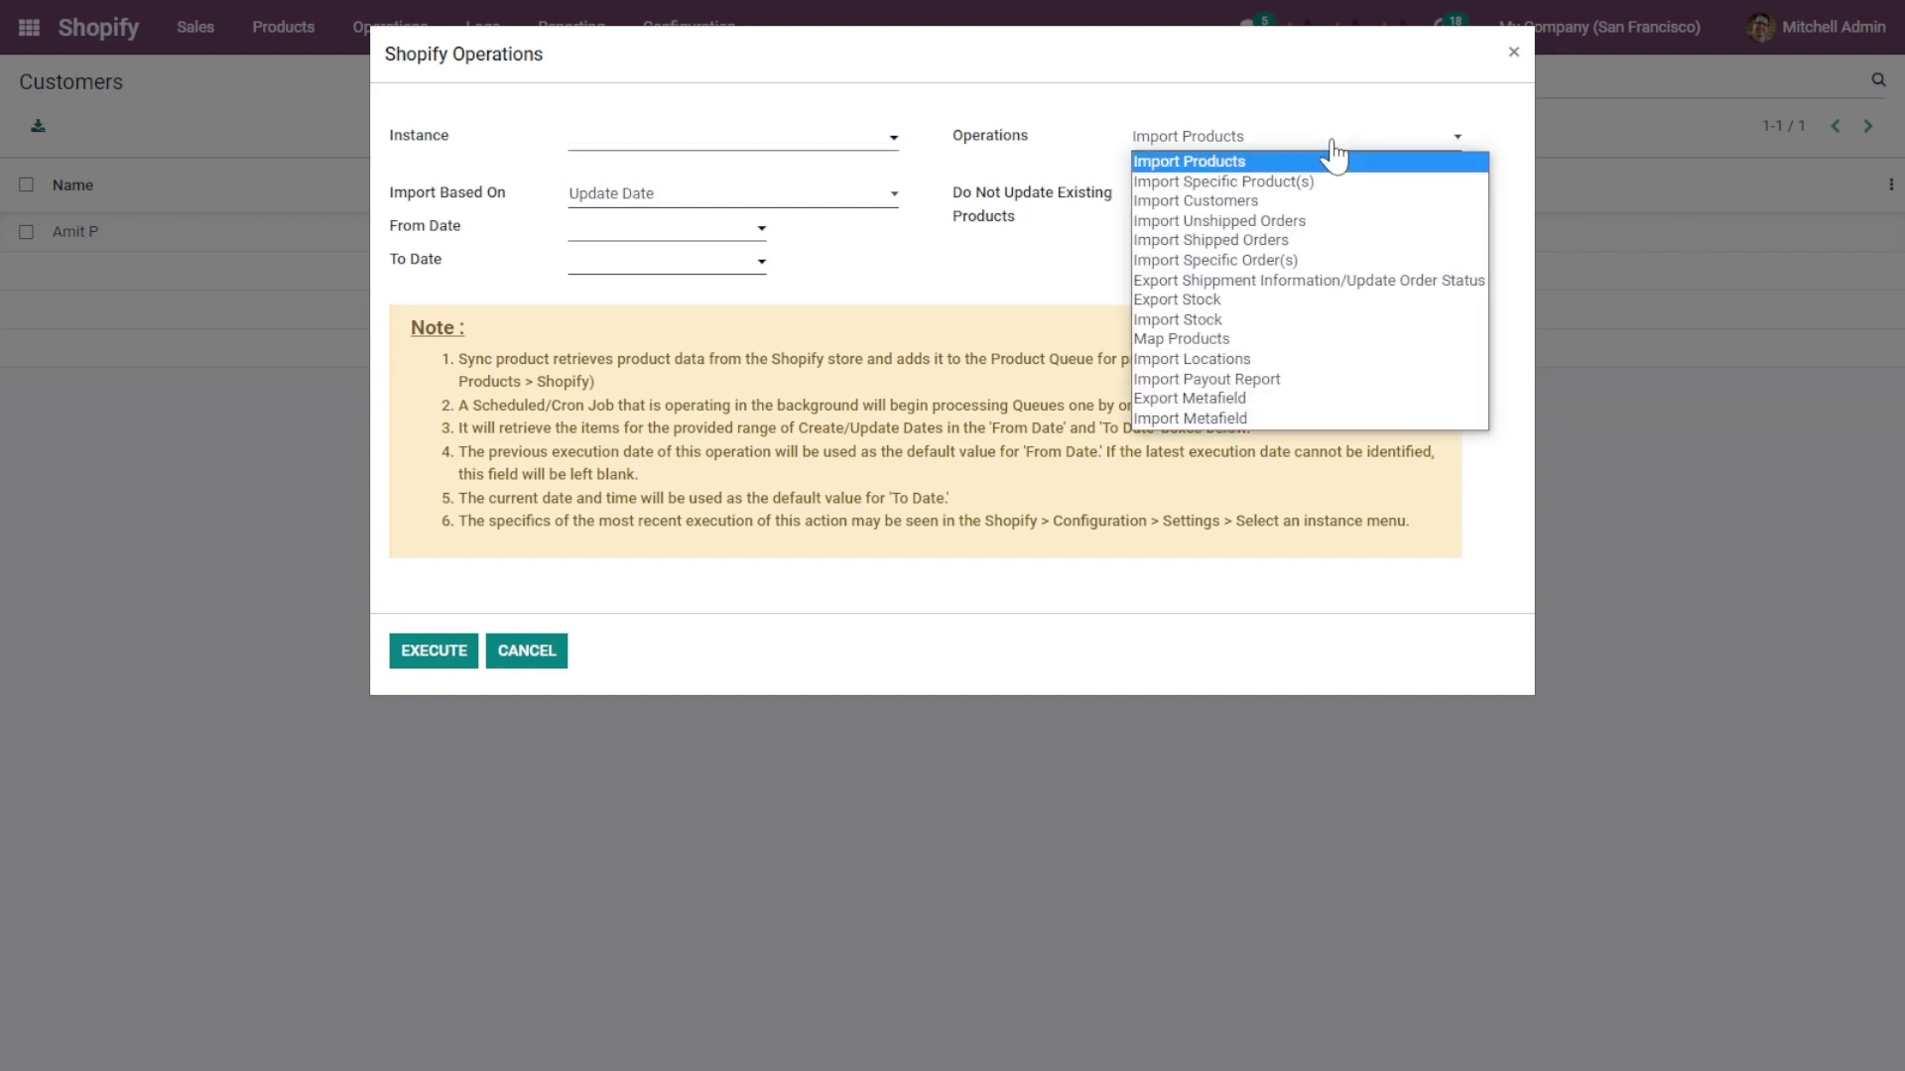
left_click(1331, 162)
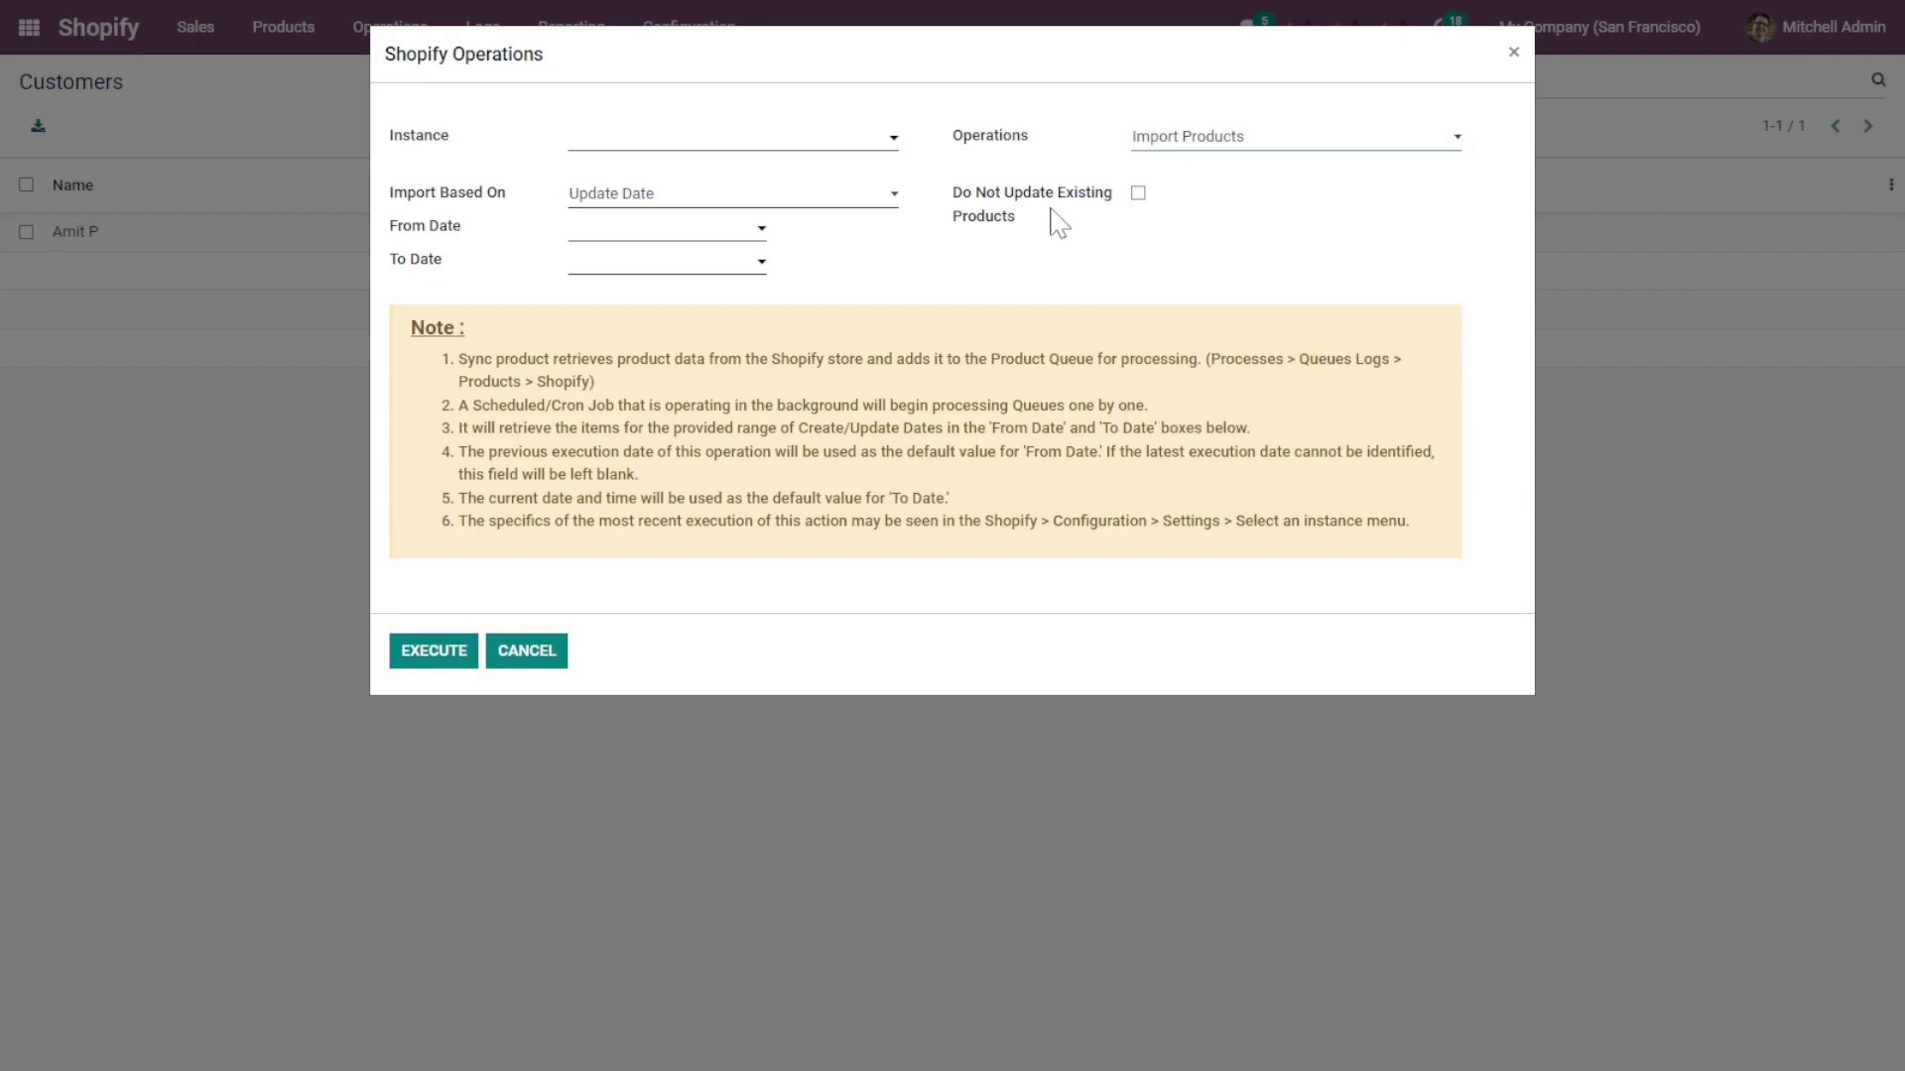
left_click(638, 145)
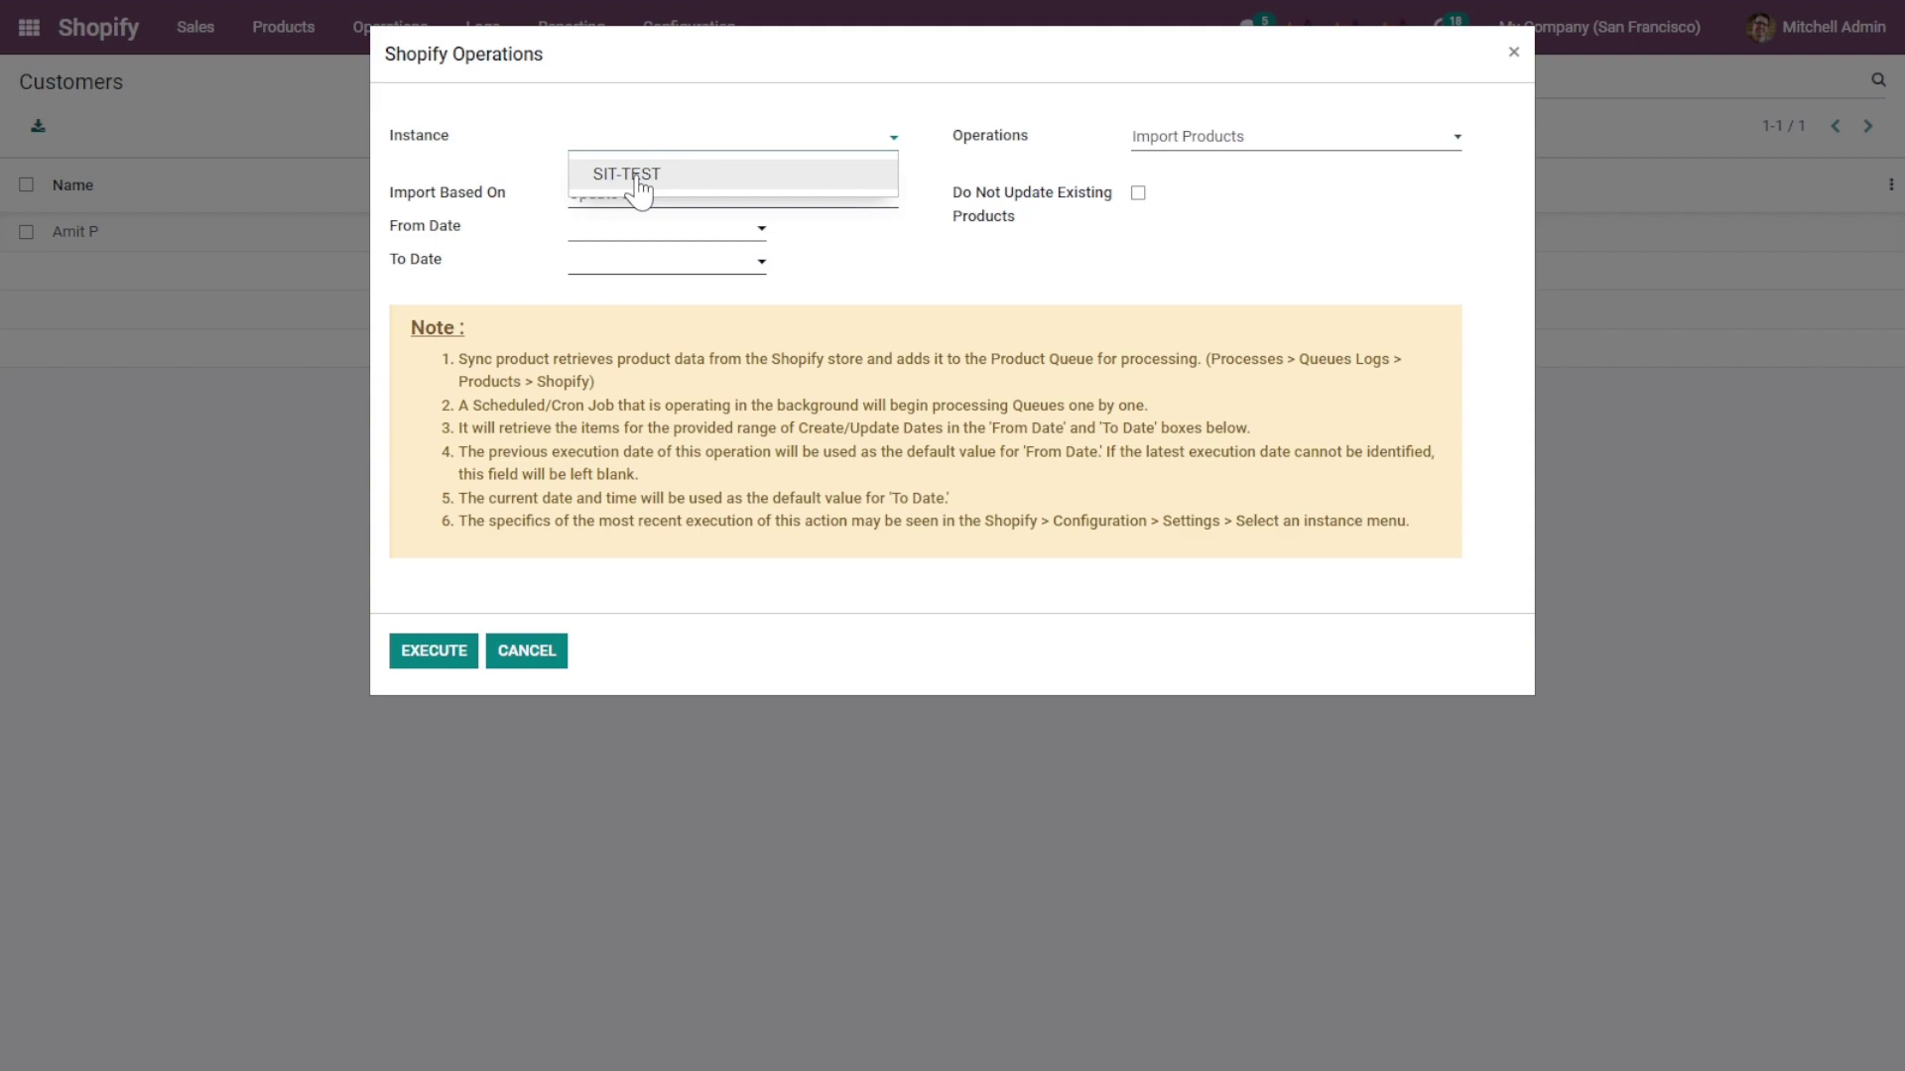
left_click(636, 177)
left_click(631, 230)
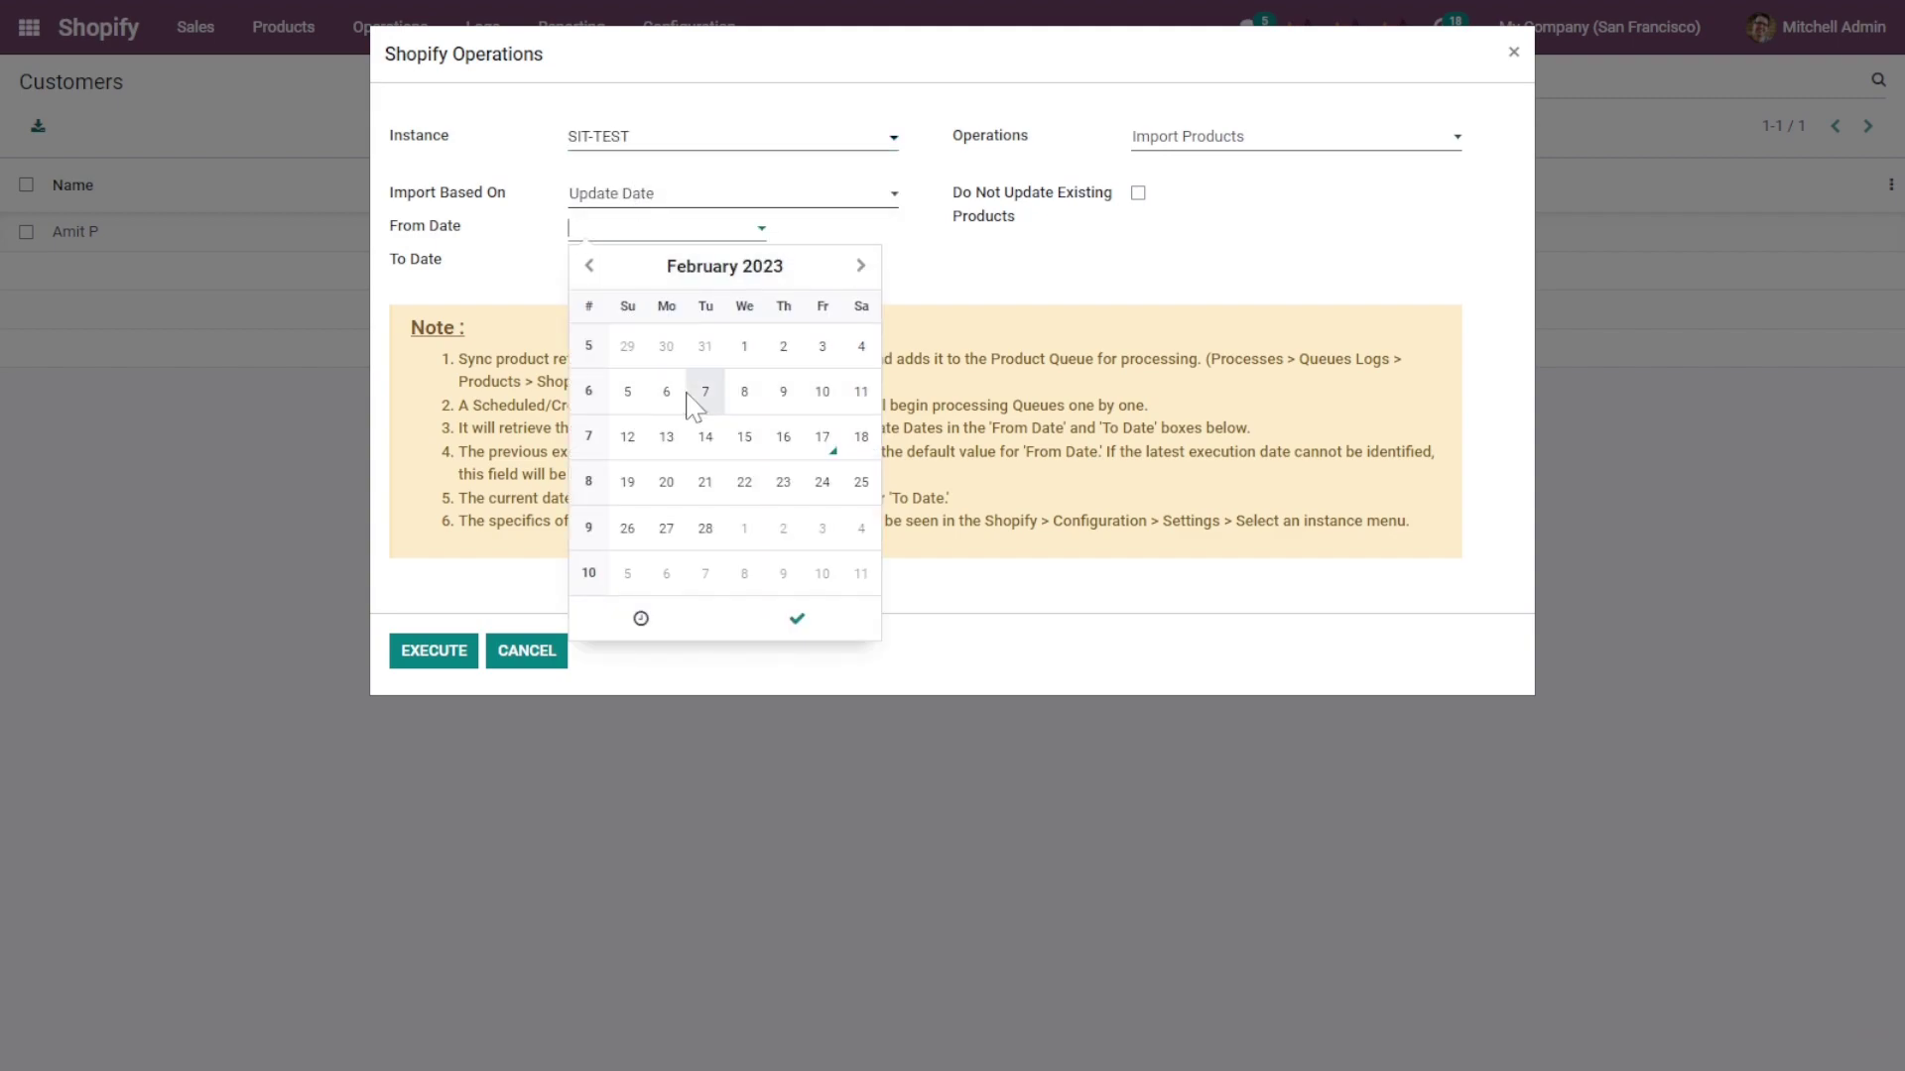
left_click(920, 395)
left_click(1260, 144)
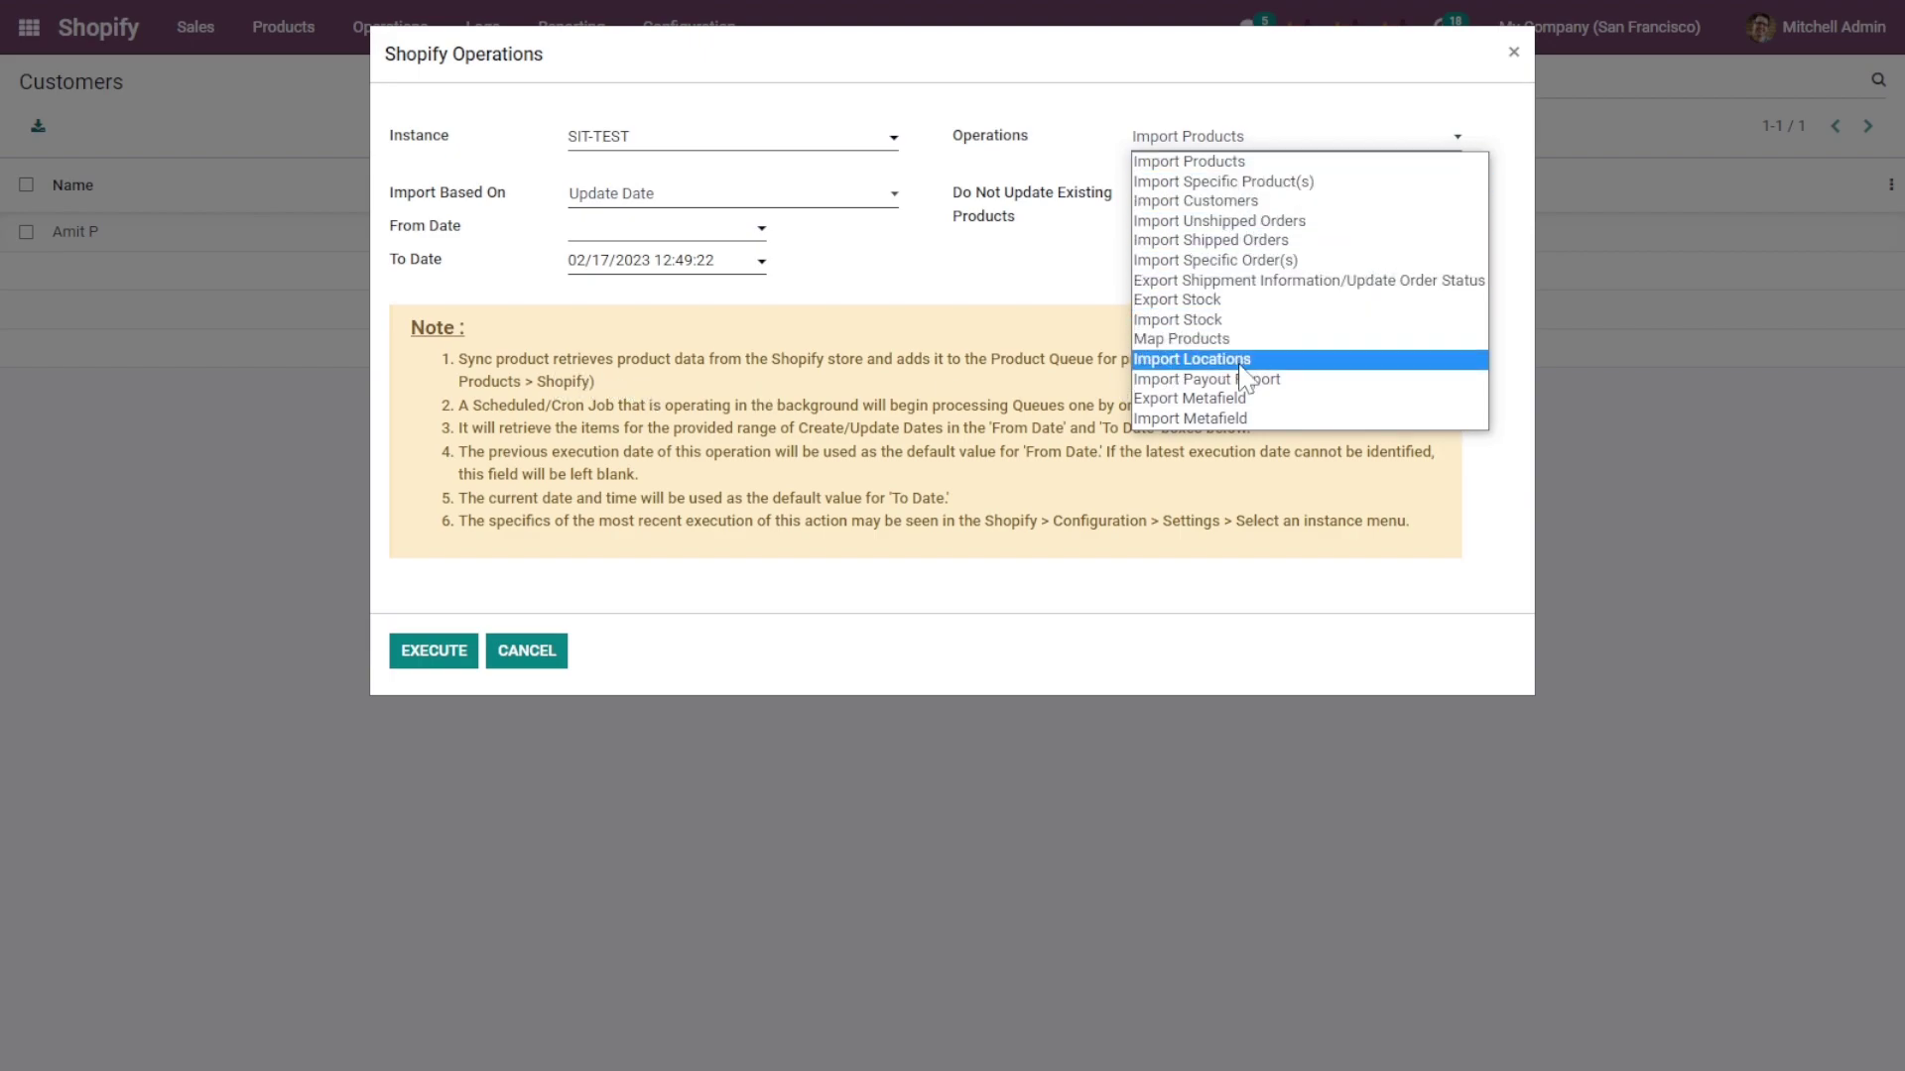
left_click(526, 652)
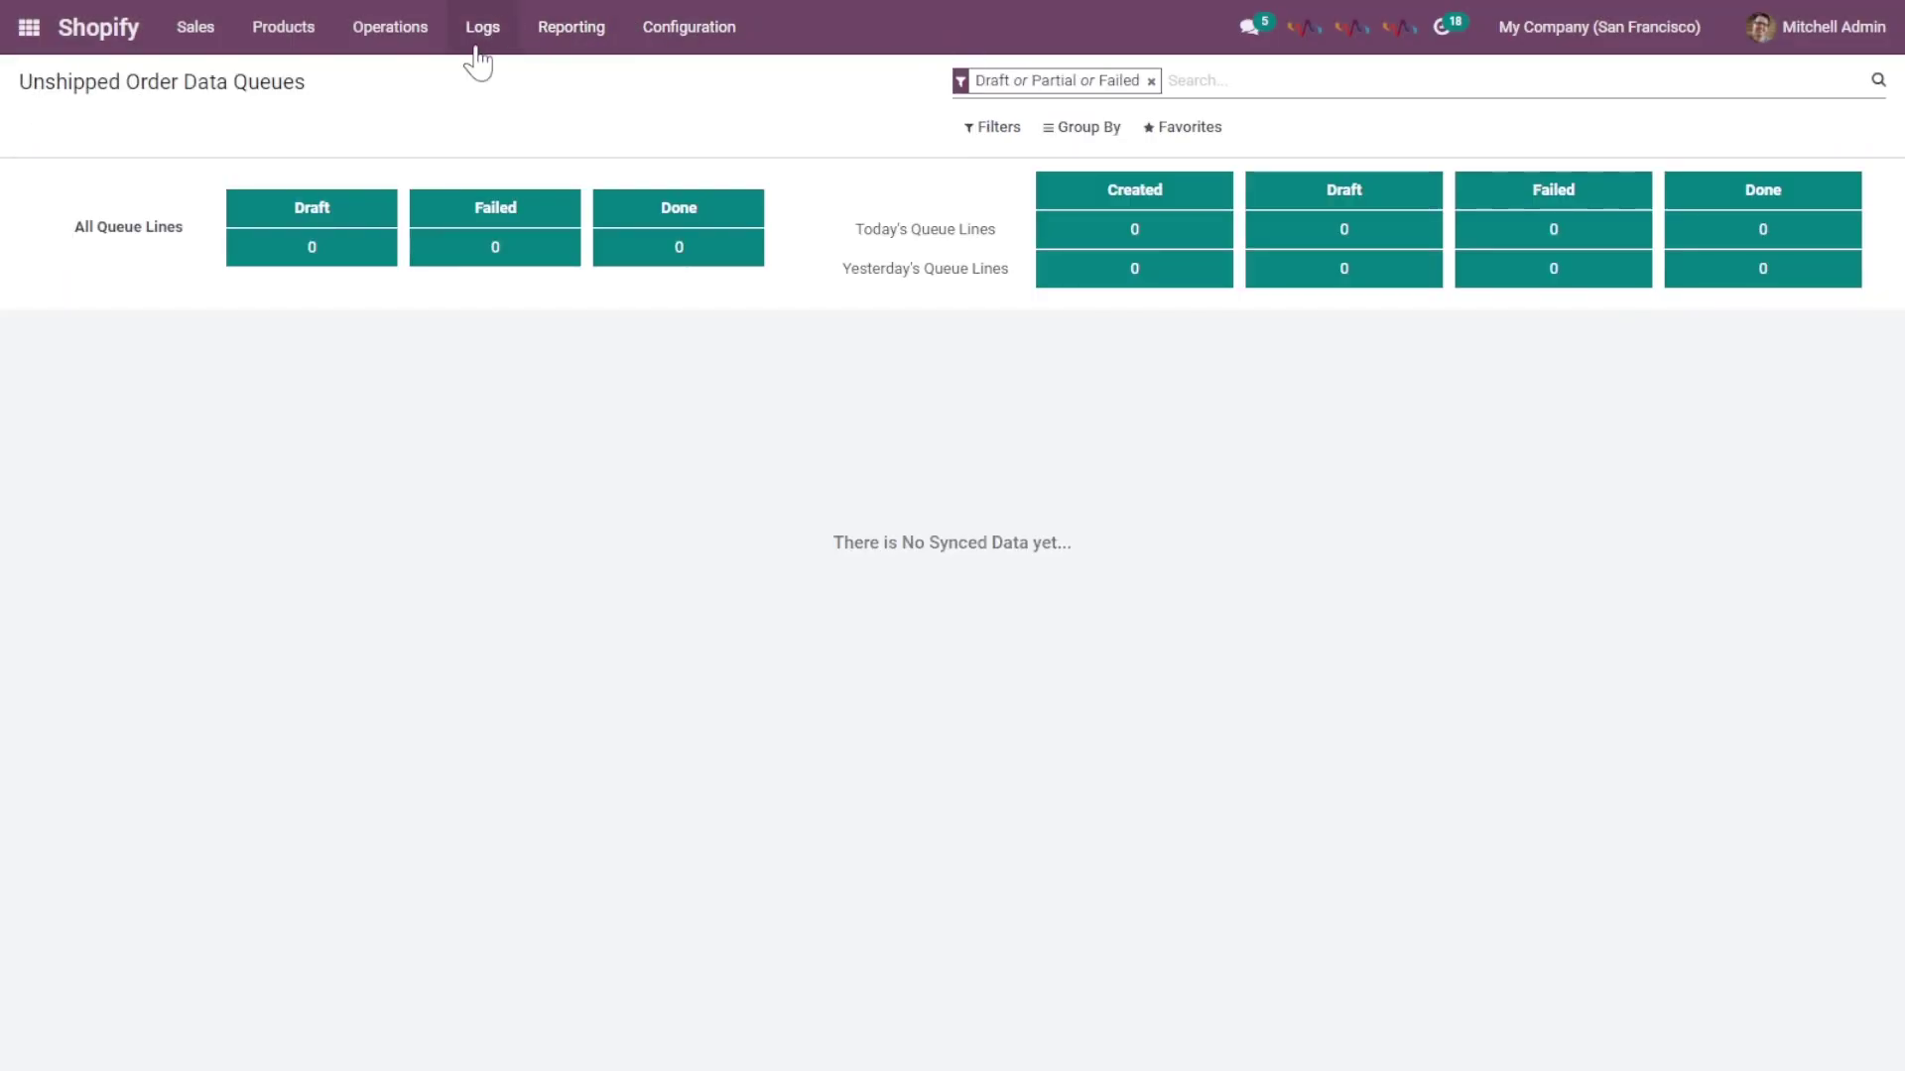
Step: Review the Unshipped Orders Queue, then the Shopify Log Lines list
left_click(477, 45)
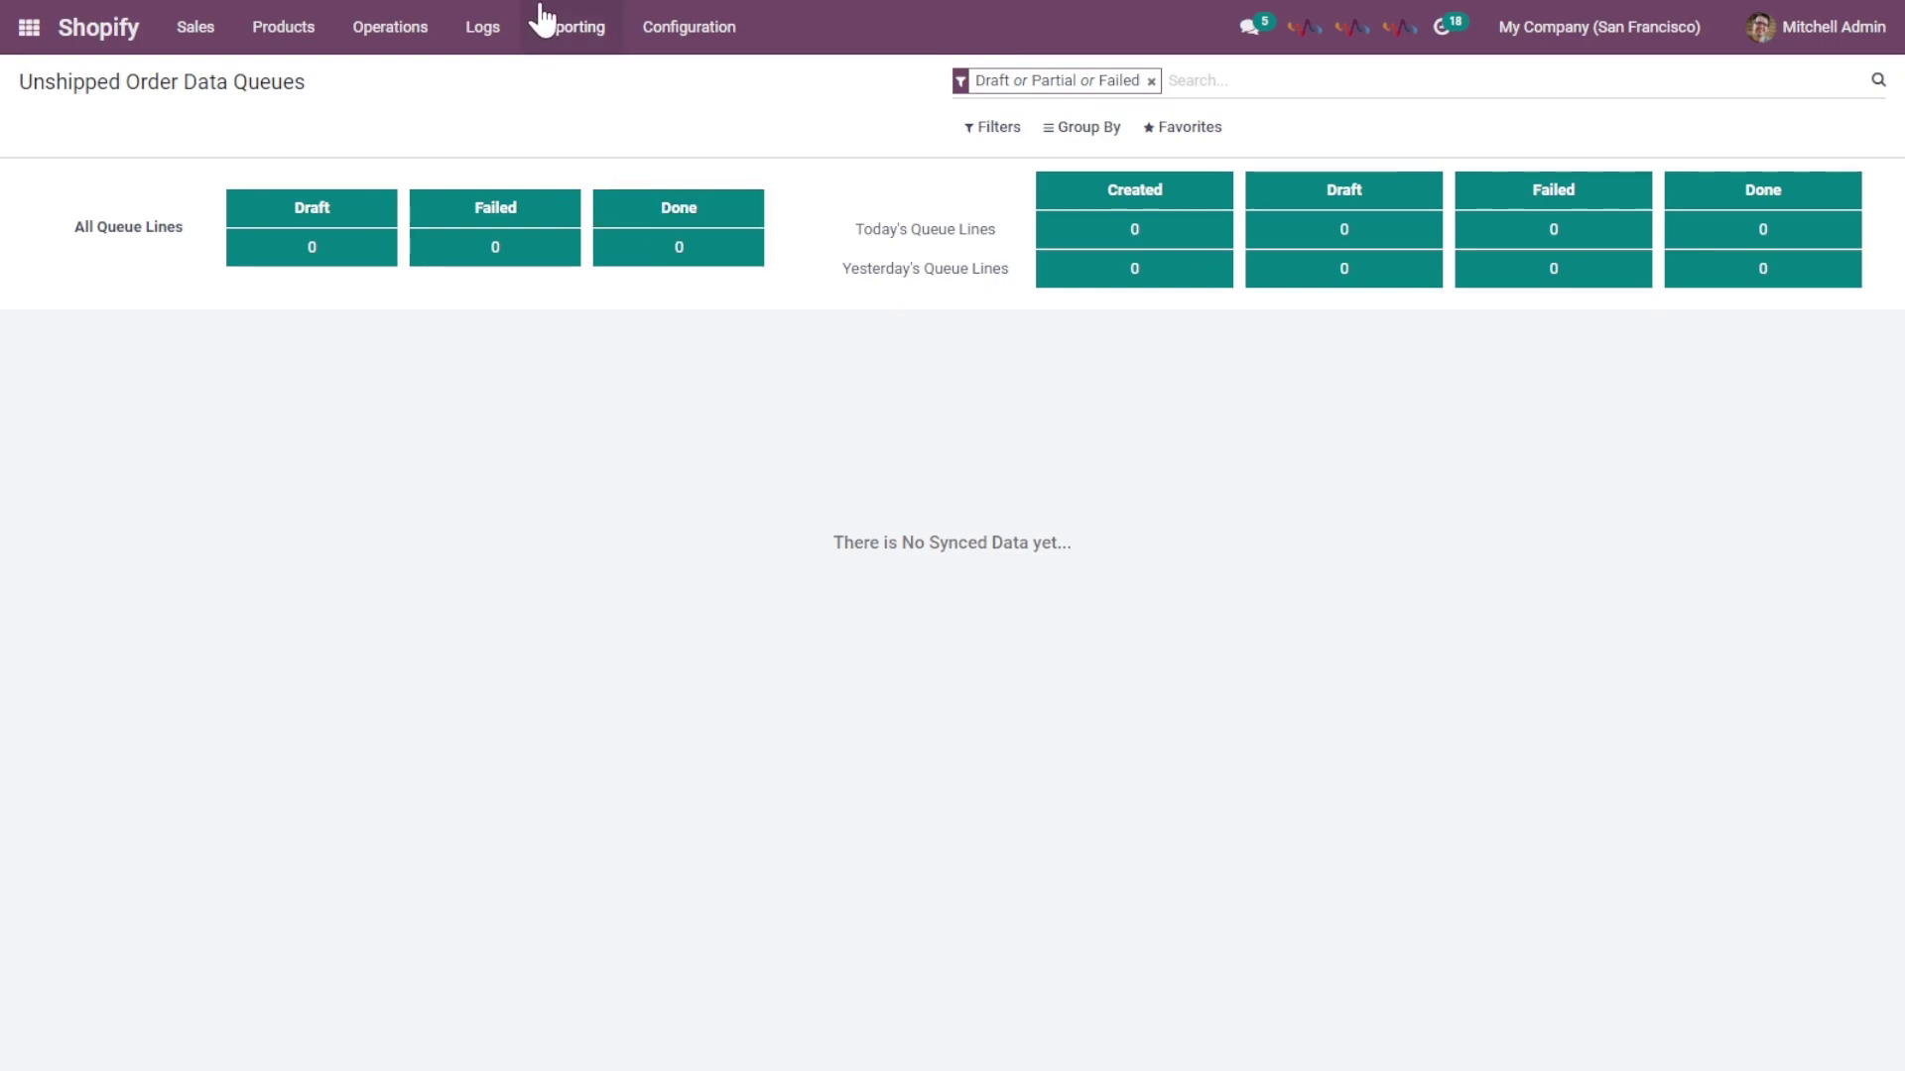
left_click(487, 32)
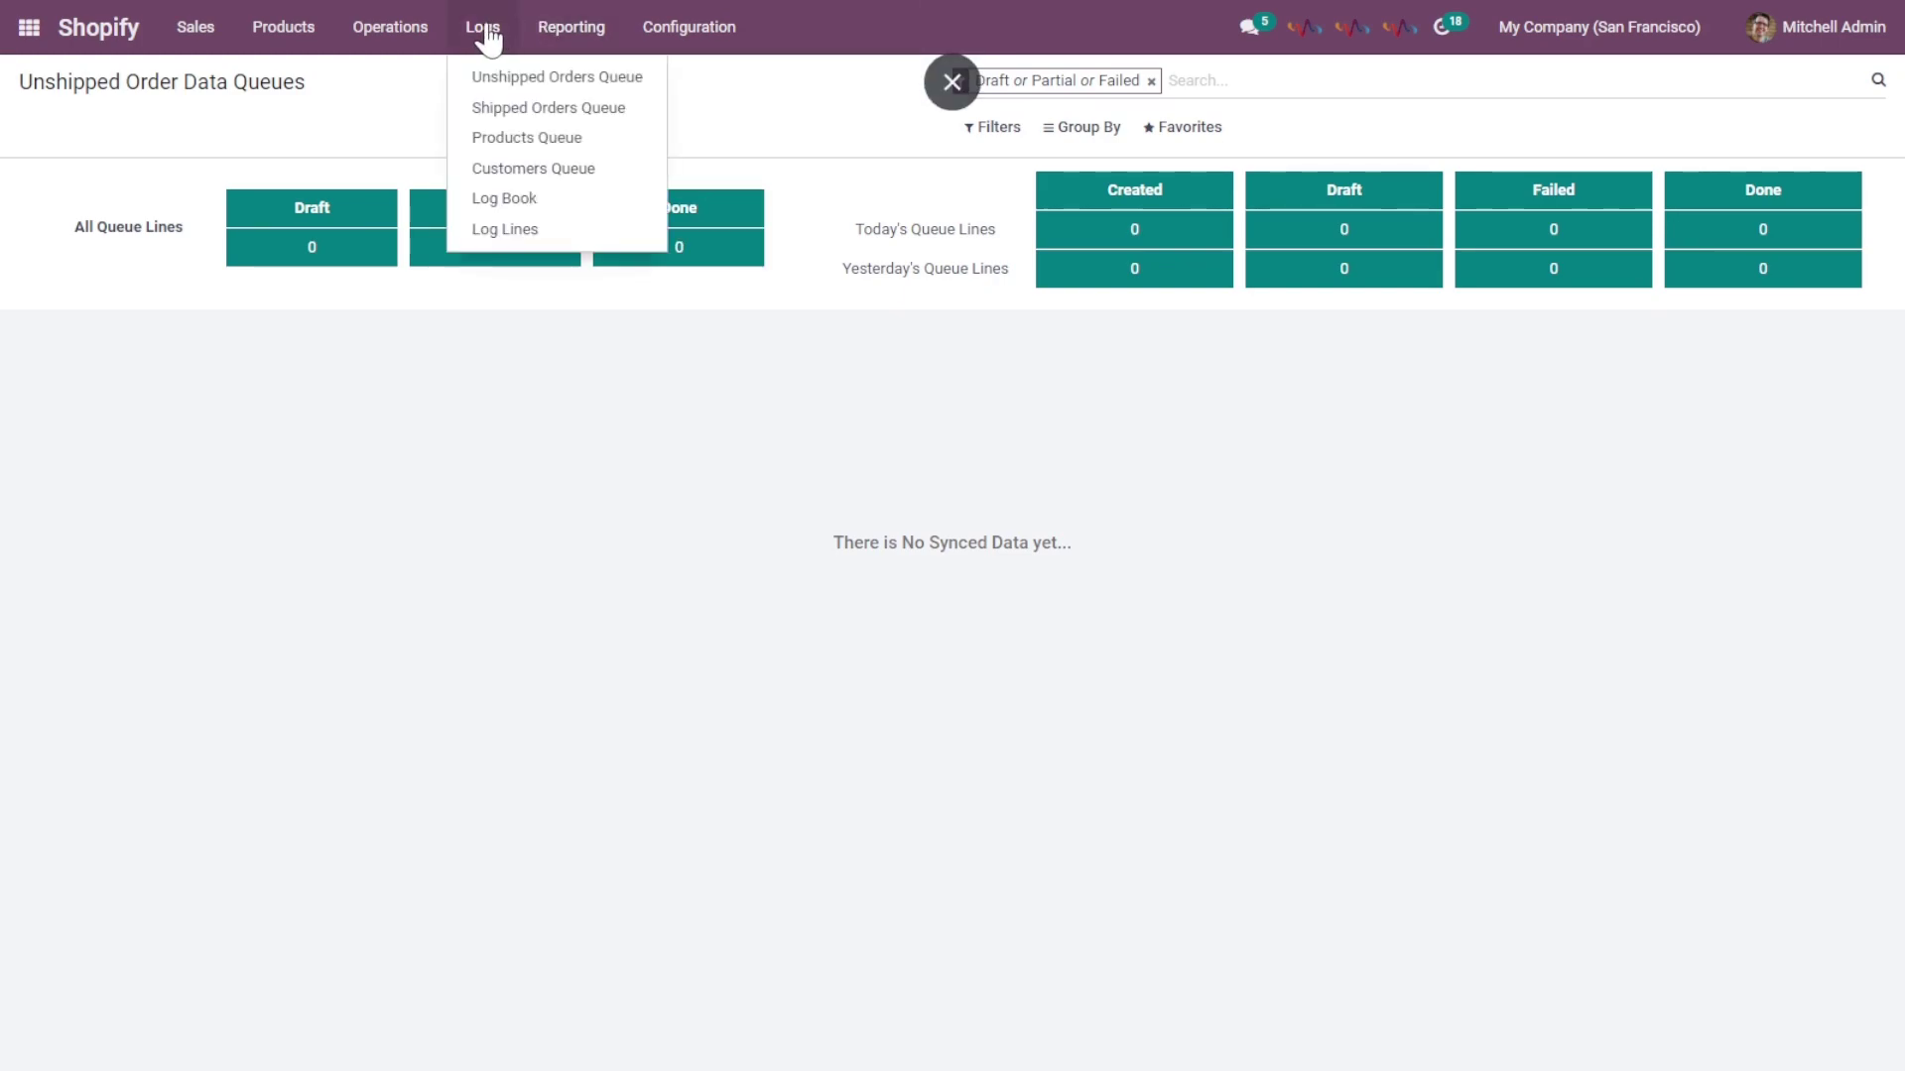
left_click(526, 230)
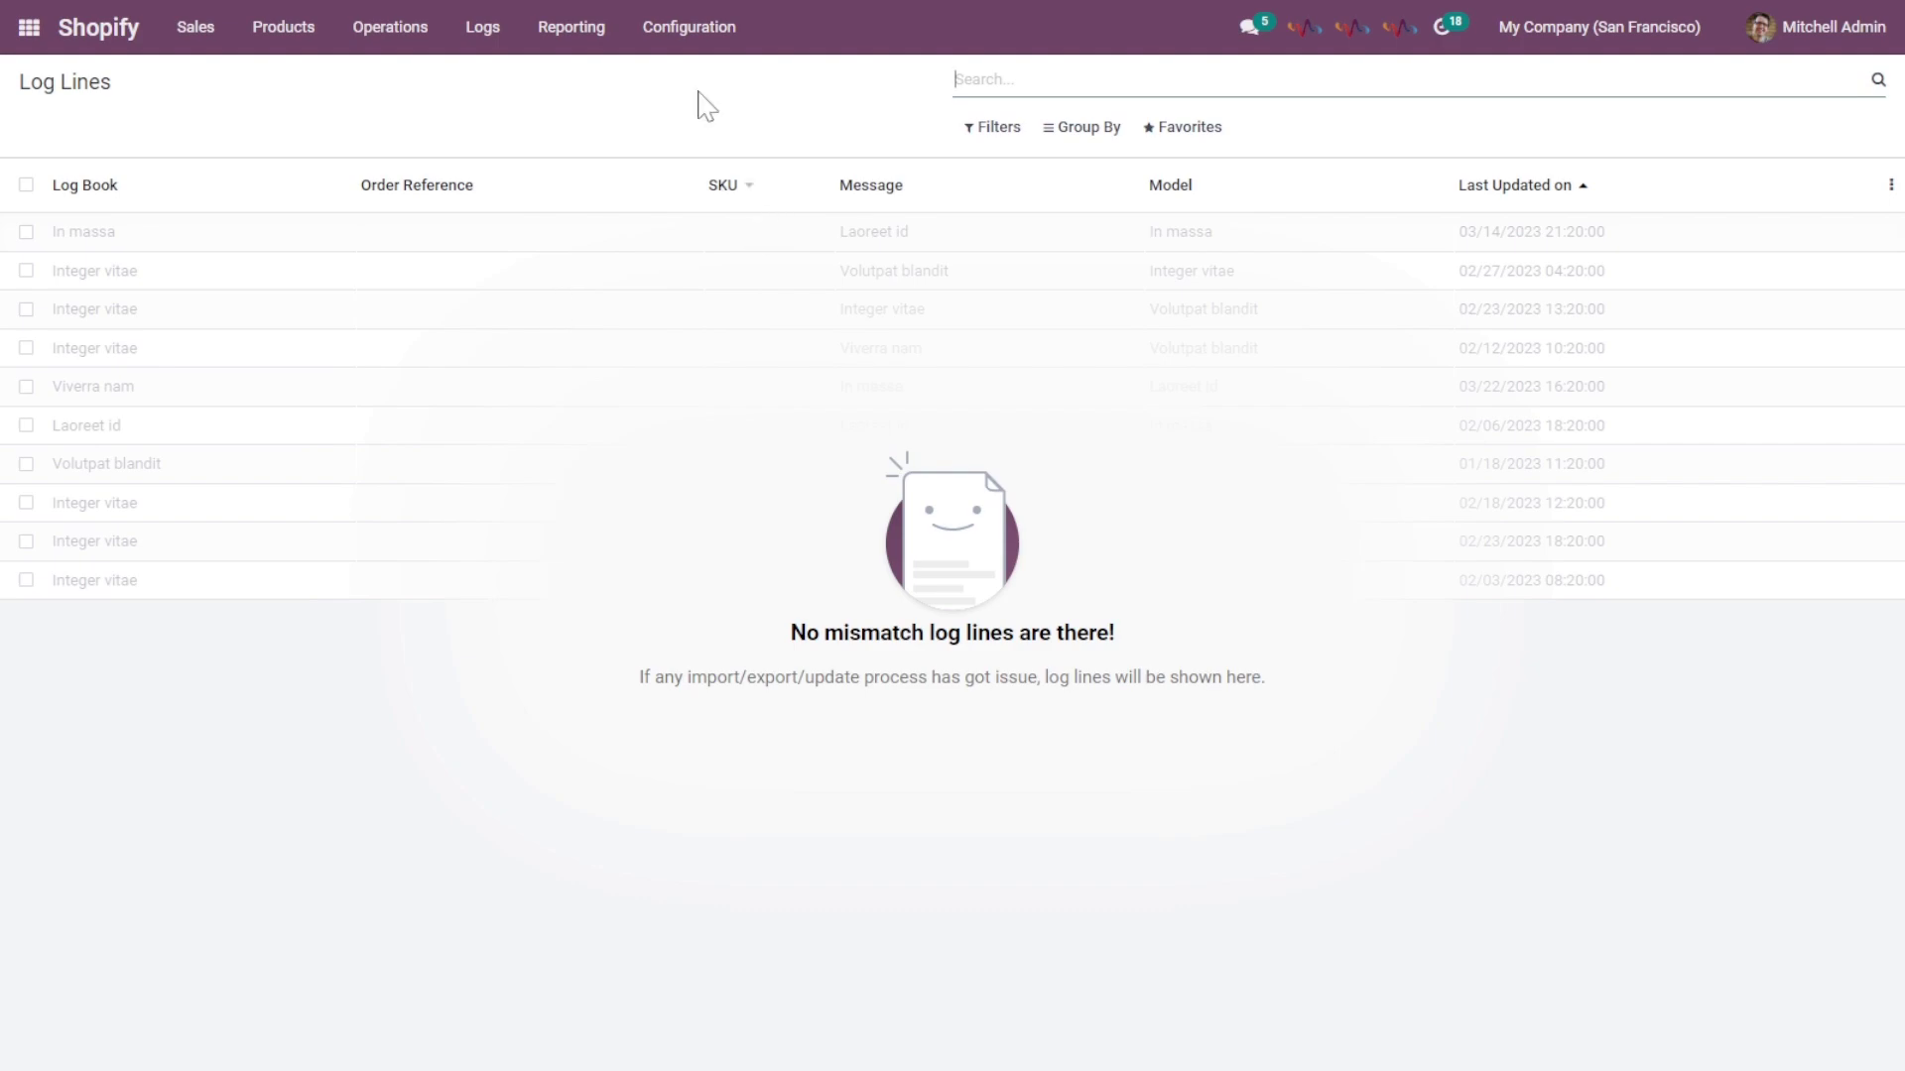
Step: Browse the Shopify sales sections, then open the connector provider's contact page
left_click(570, 27)
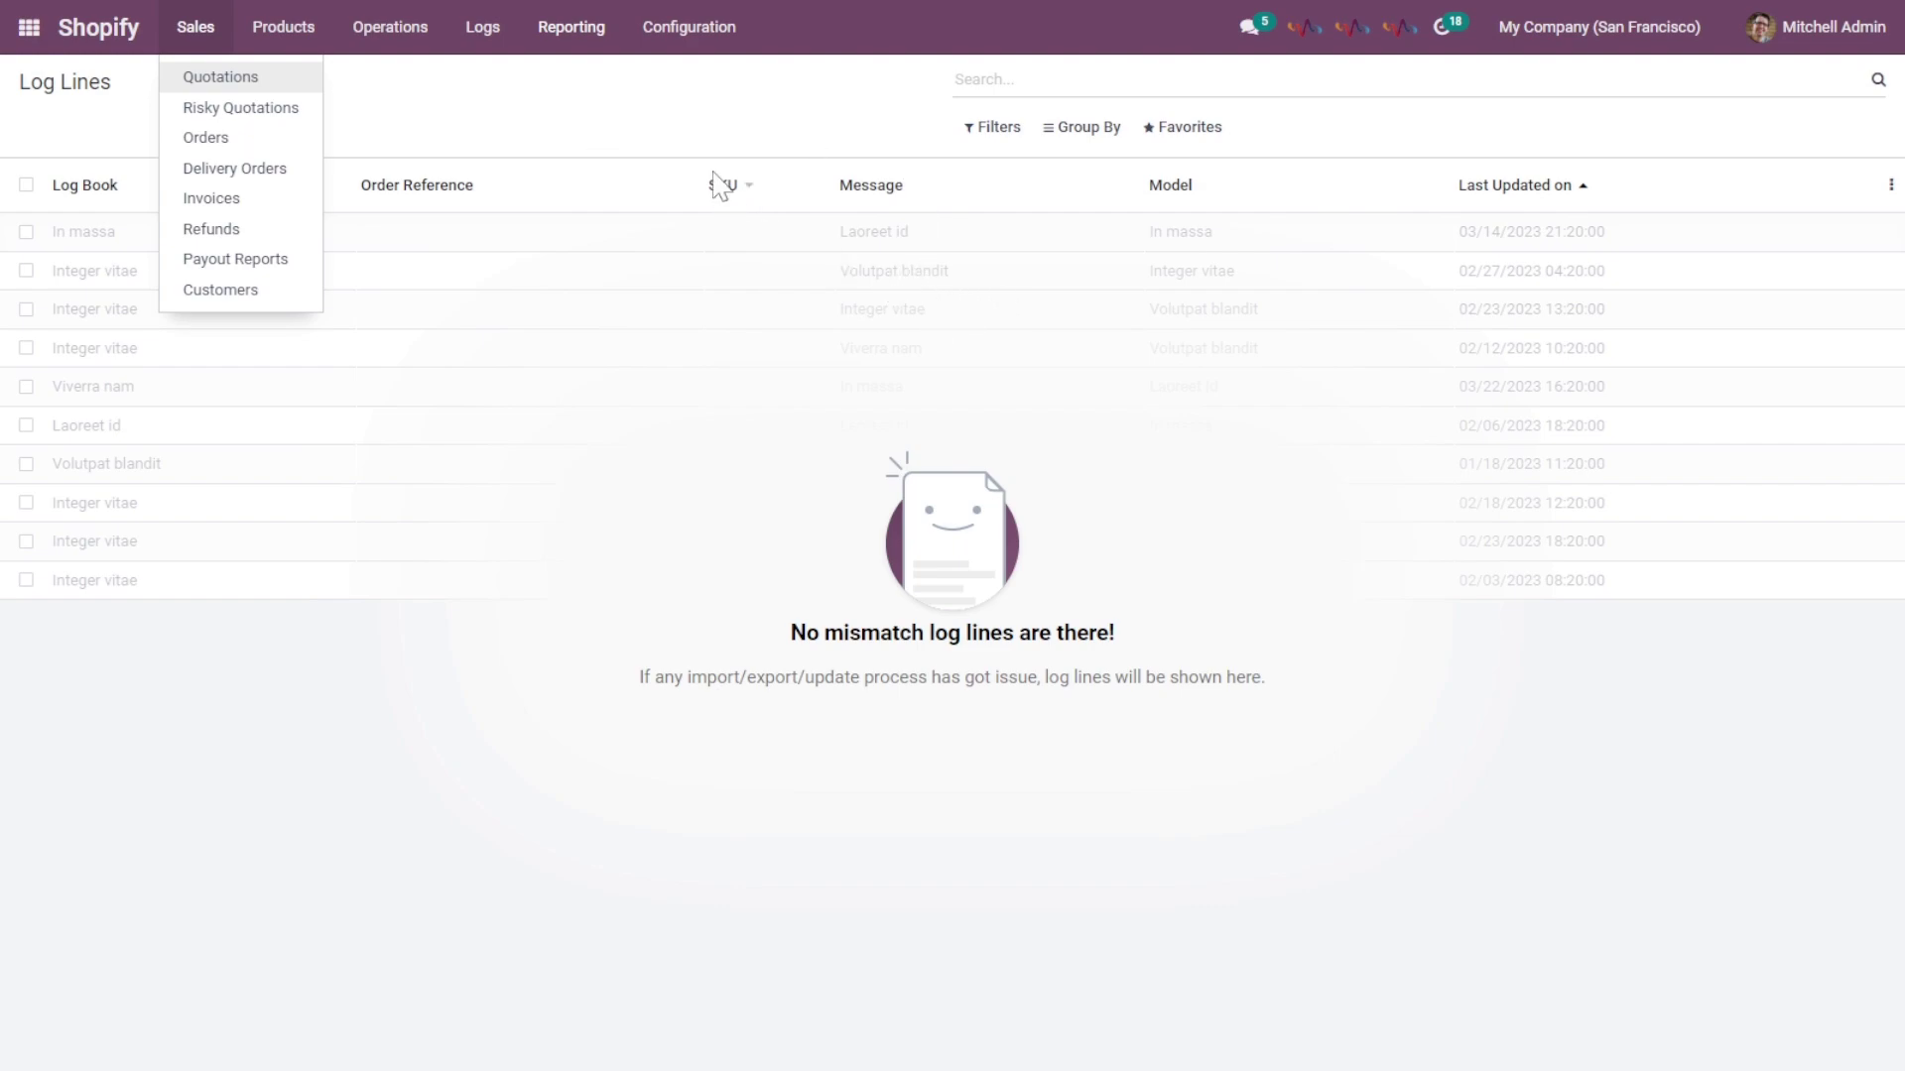
left_click(690, 112)
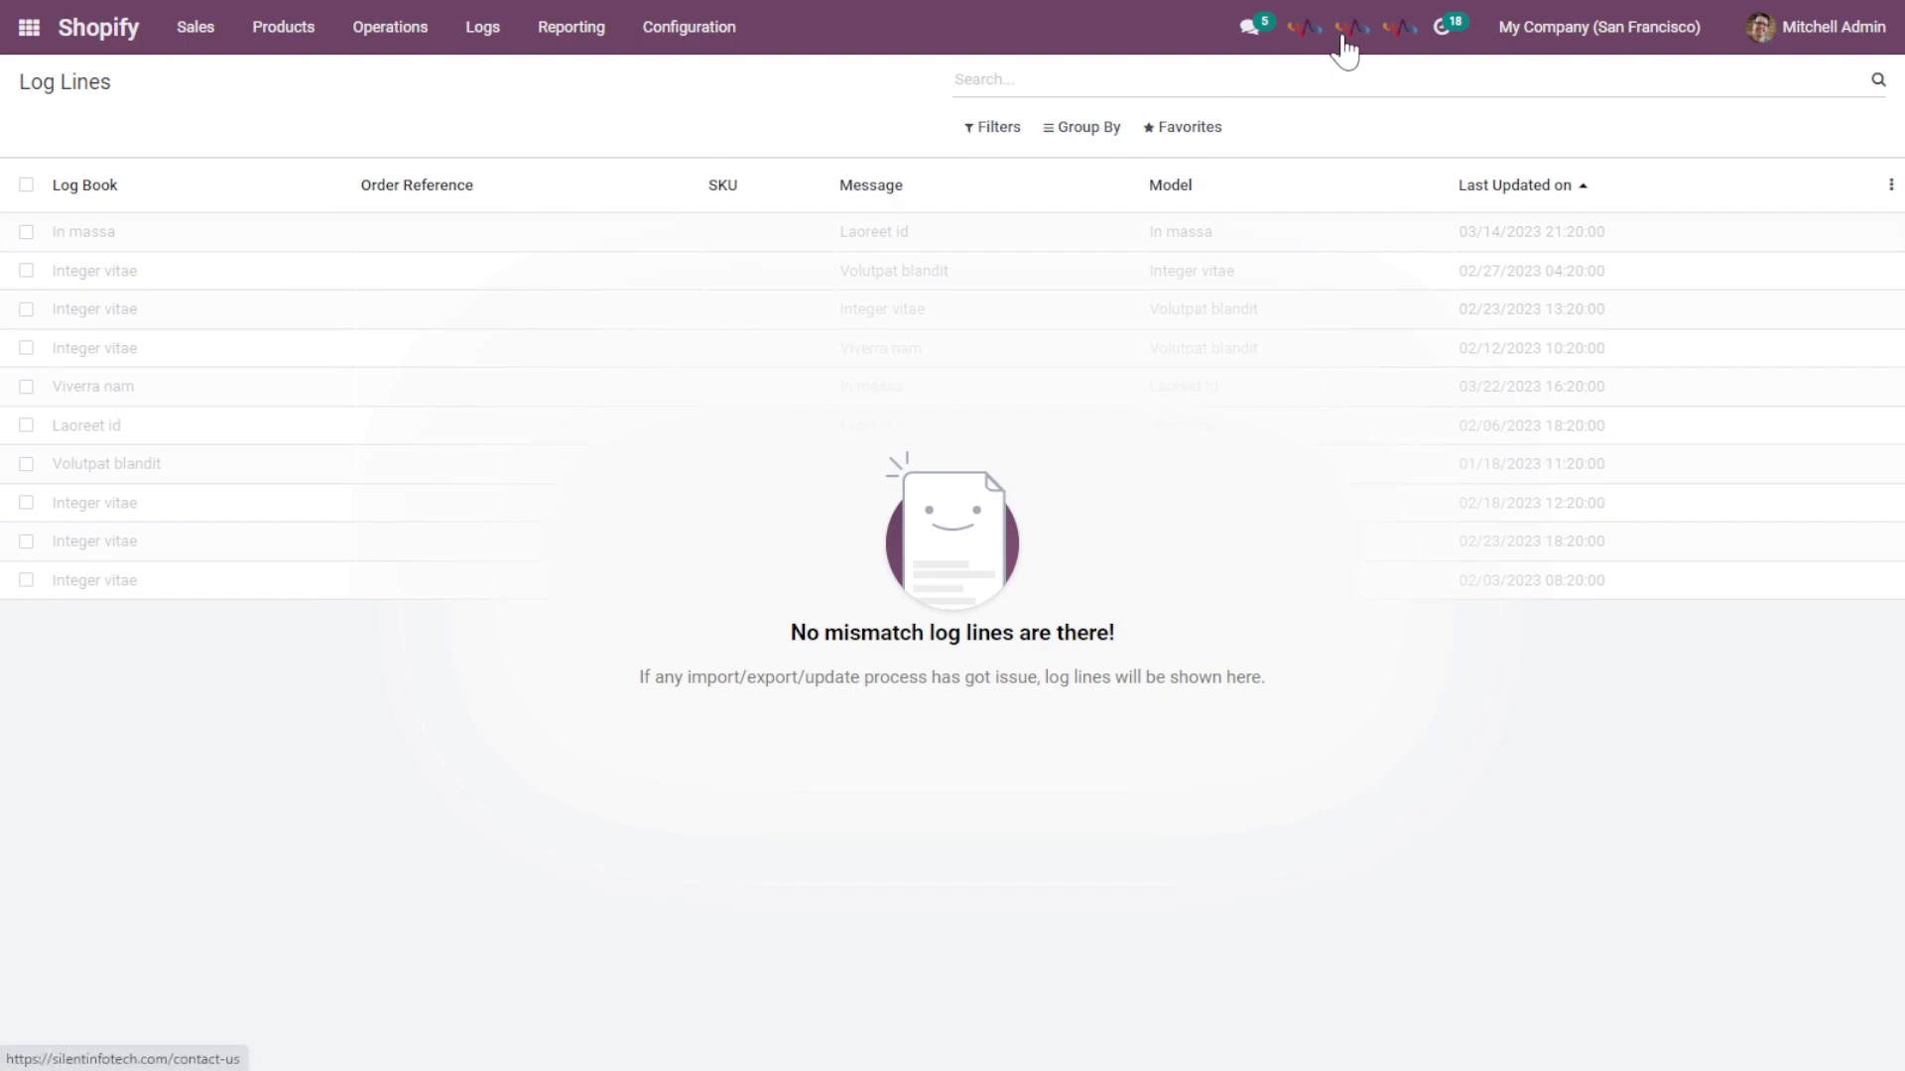
left_click(1351, 34)
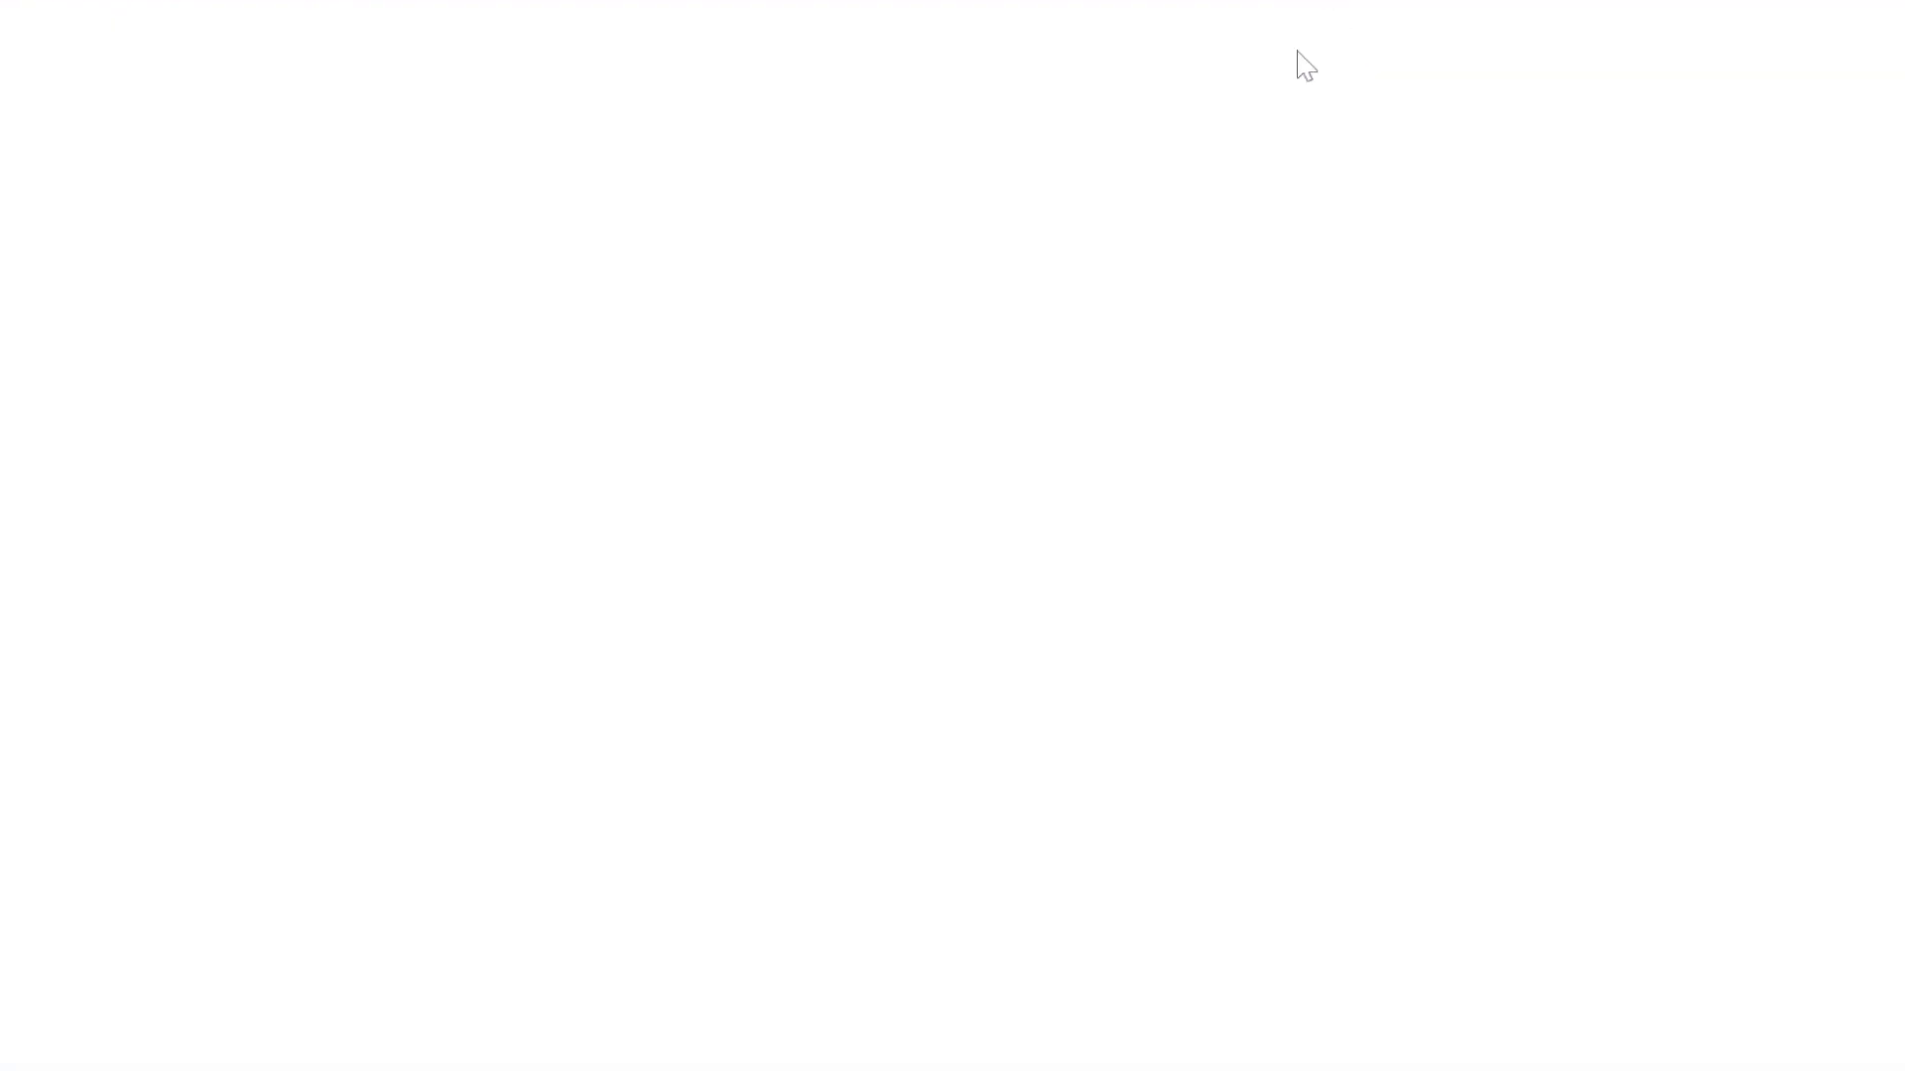